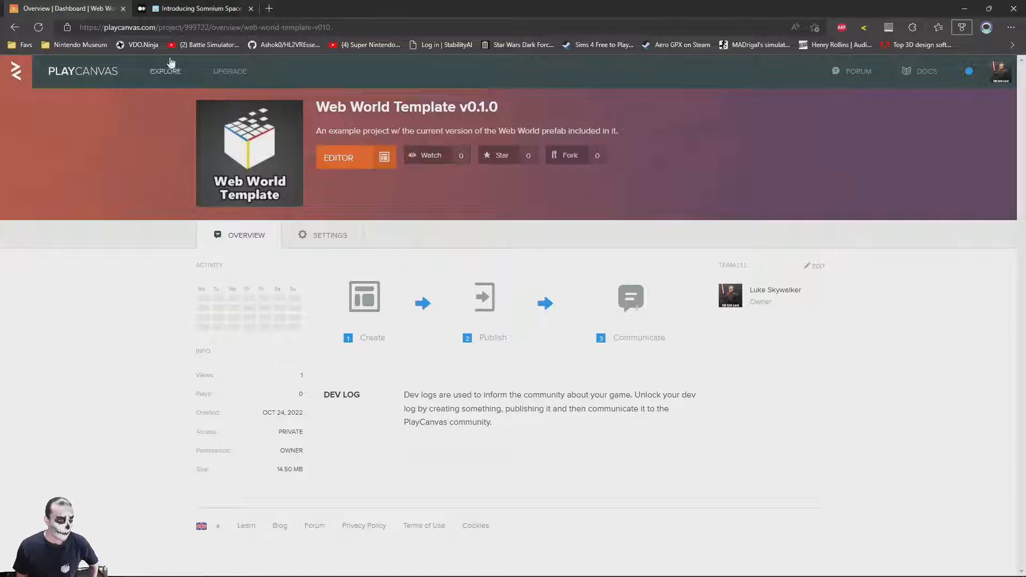
- Look through the Somnium Space Medium article for the passage linking to the WEB WORLDs GitLab tutorial and highlight it
click(172, 9)
scroll(362, 293, up, 15)
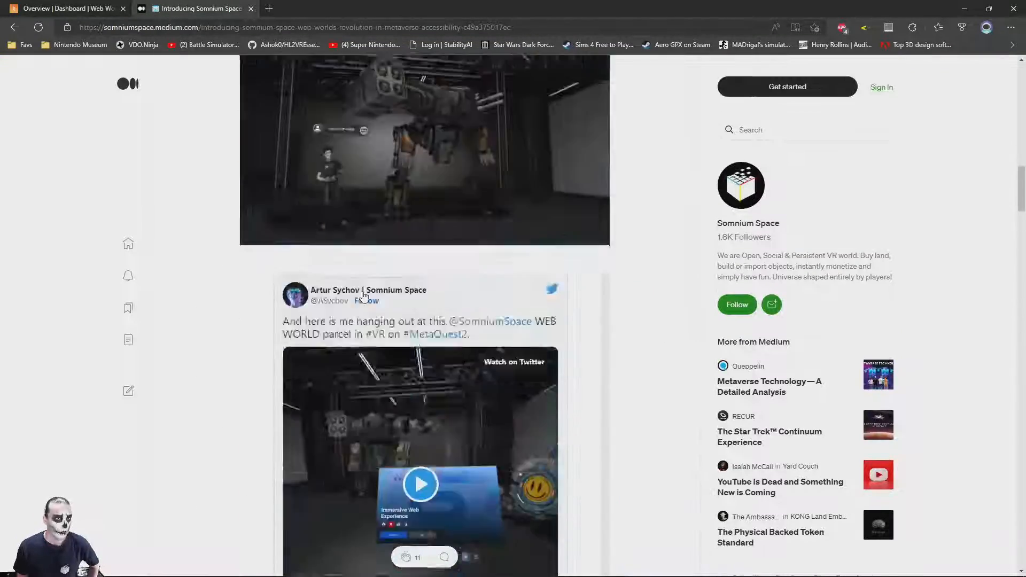
scroll(201, 256, up, 8)
scroll(205, 268, down, 18)
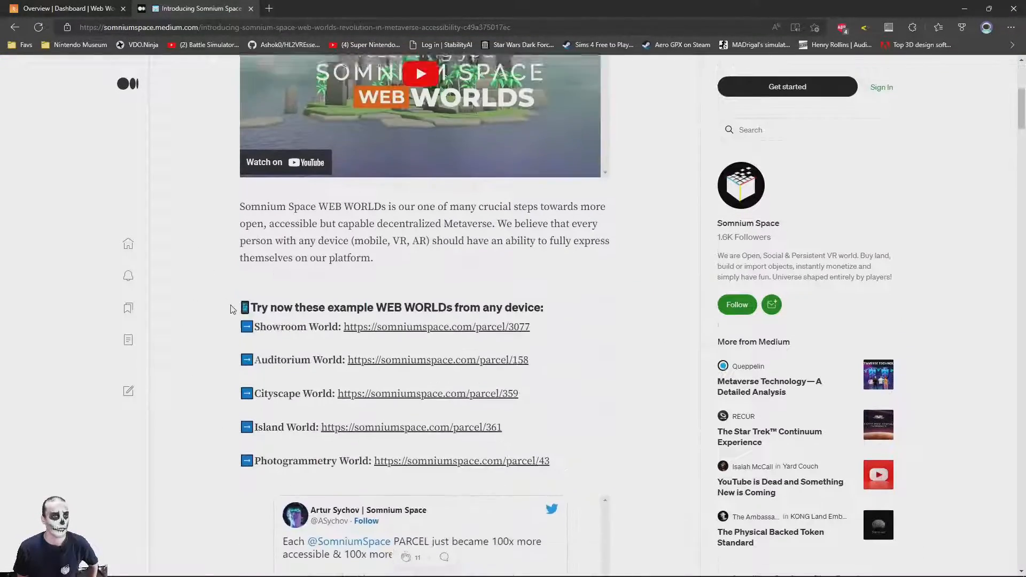
drag(1019, 165, 1019, 370)
drag(241, 218, 496, 266)
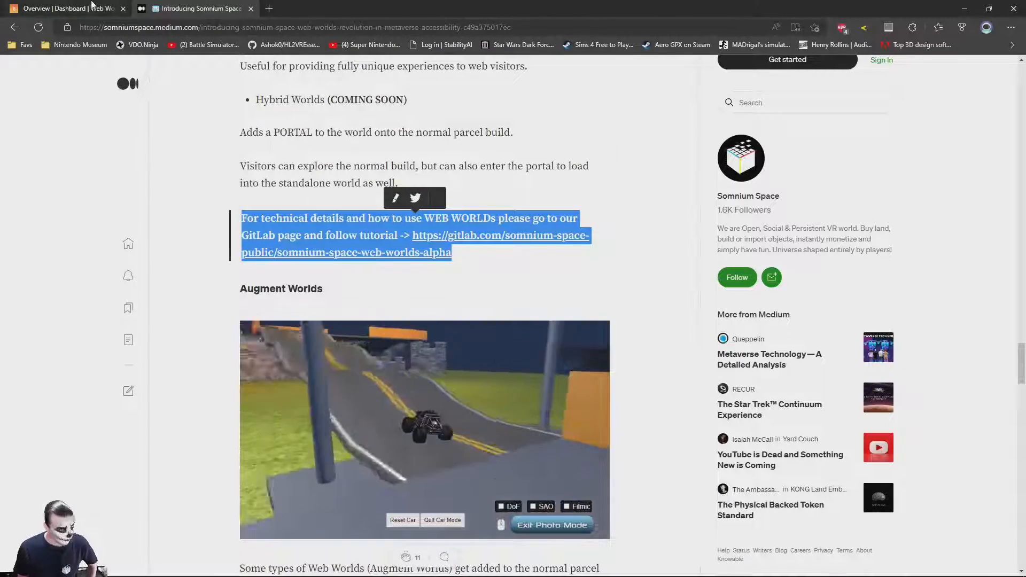
- Return to the PlayCanvas project, open its settings and rename the project to Movie Theater
mouse_move(91, 6)
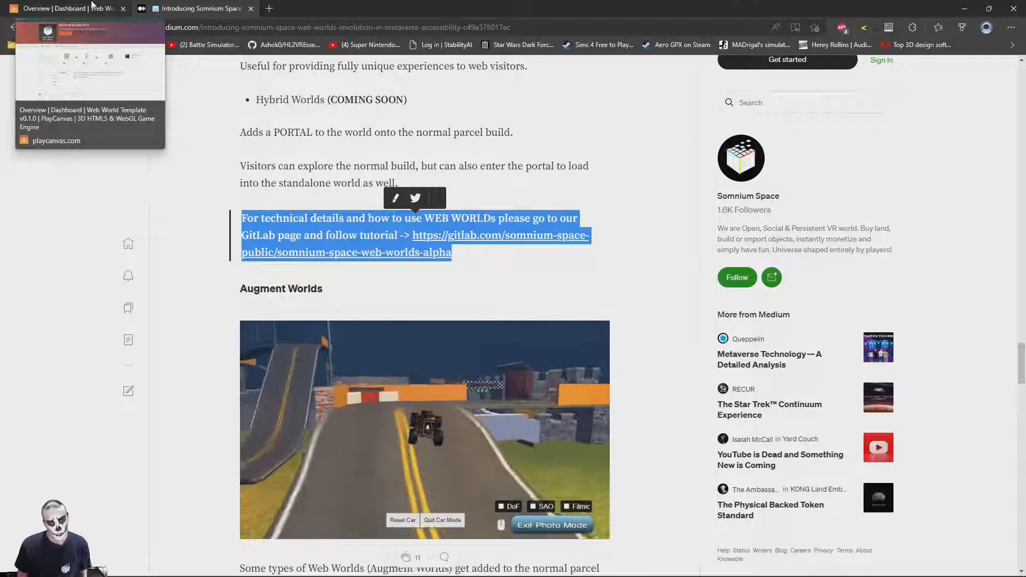
click(92, 5)
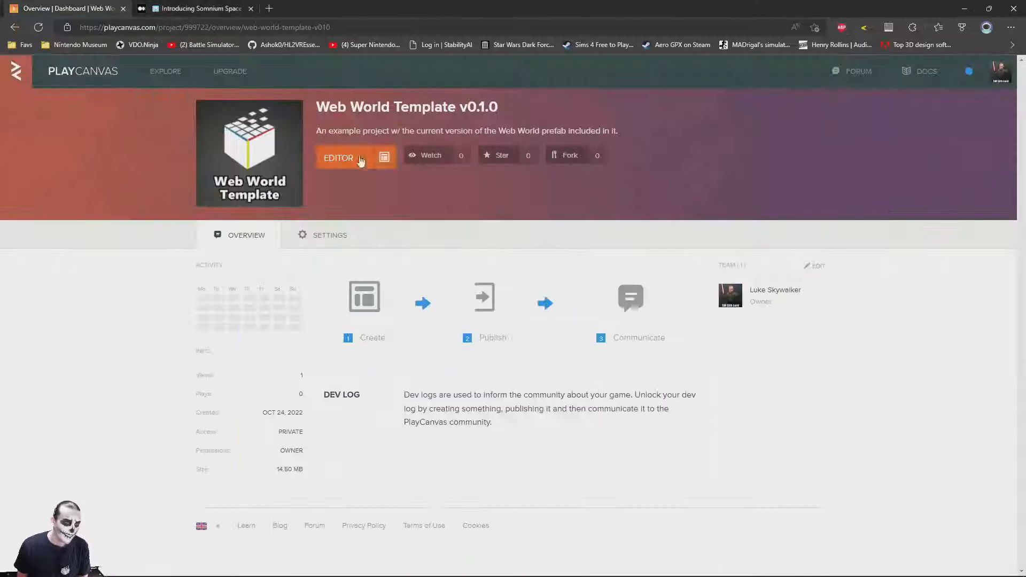
click(318, 229)
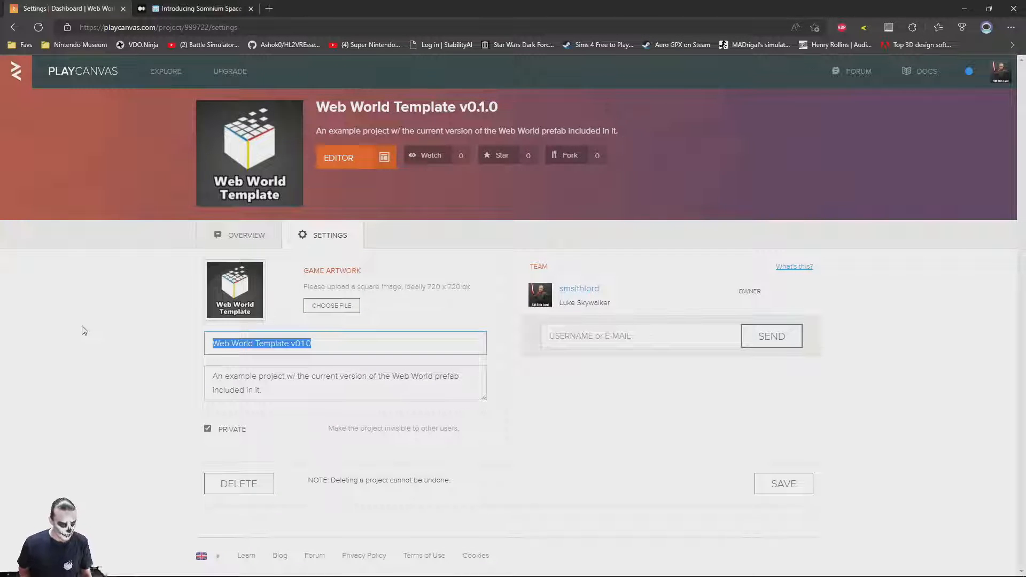
text(Movie Theater)
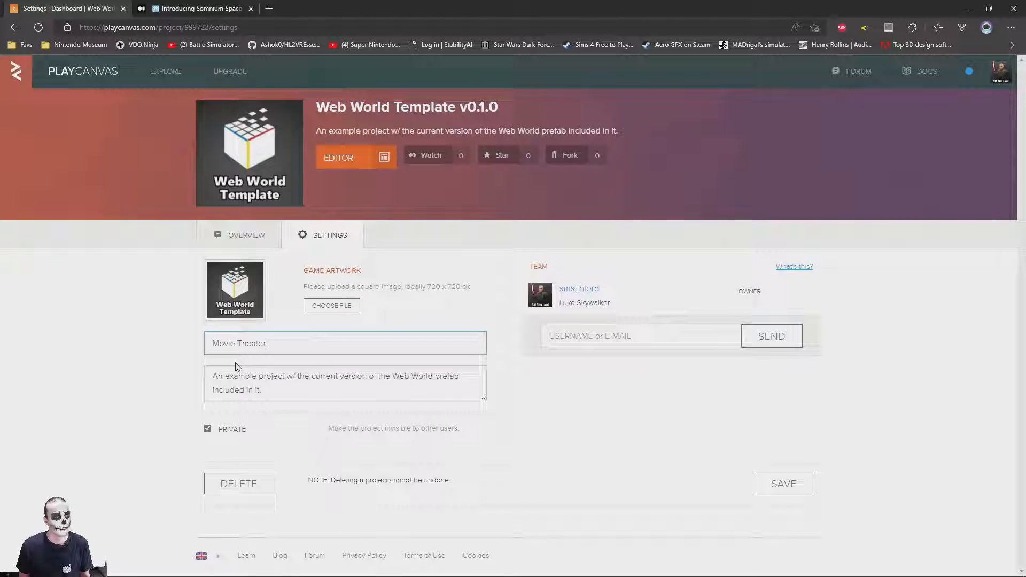
- Replace the project description with "A movie theater world." and save the project settings
click(259, 390)
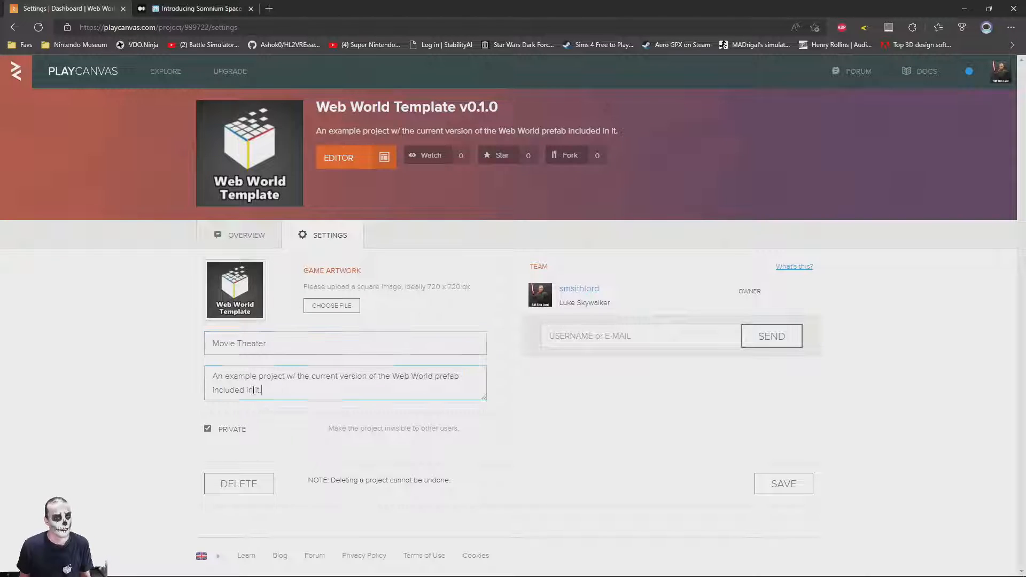
key(ctrl+a)
text(A mot)
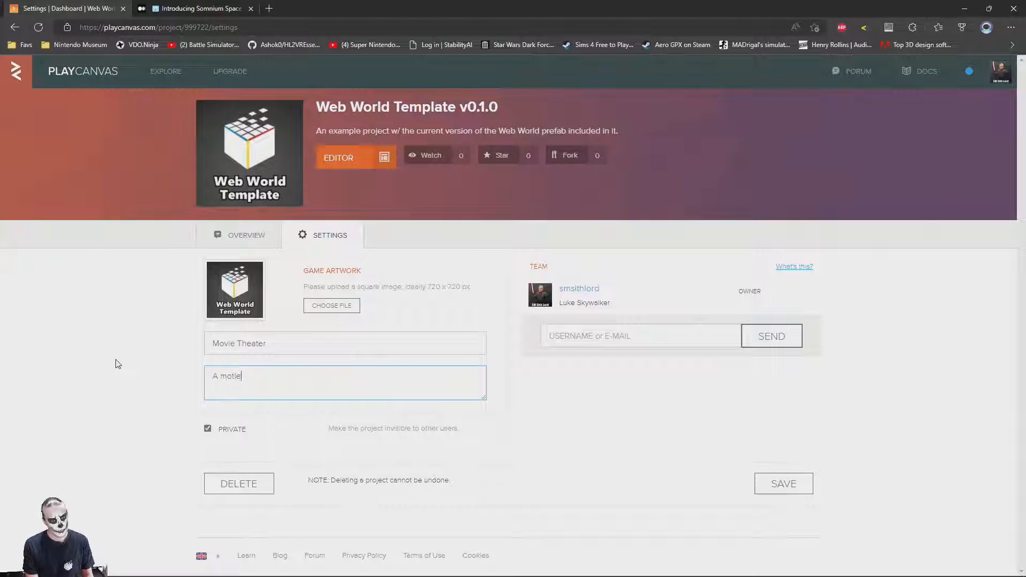
text(ie theater wor)
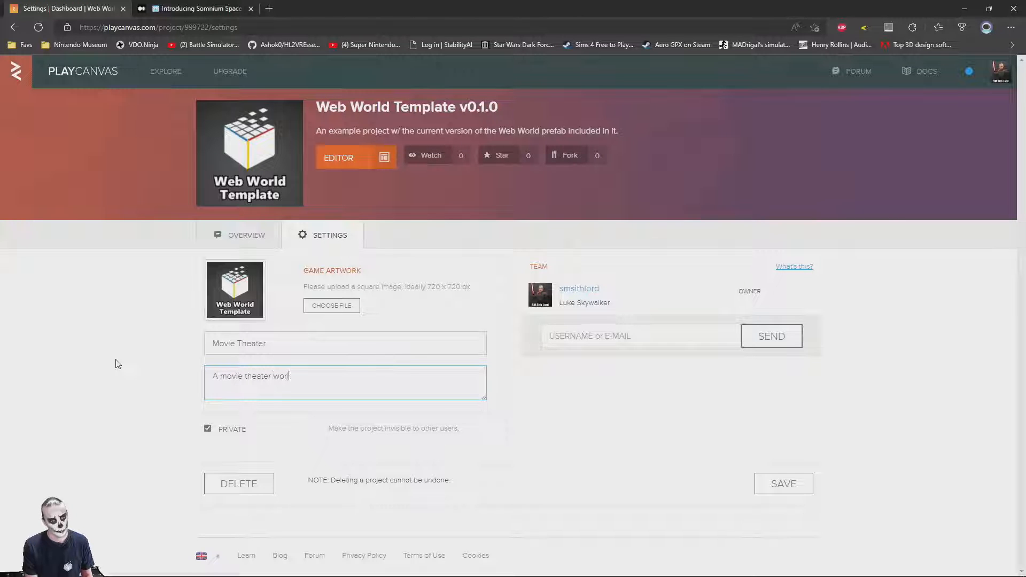
text(ld.)
click(766, 474)
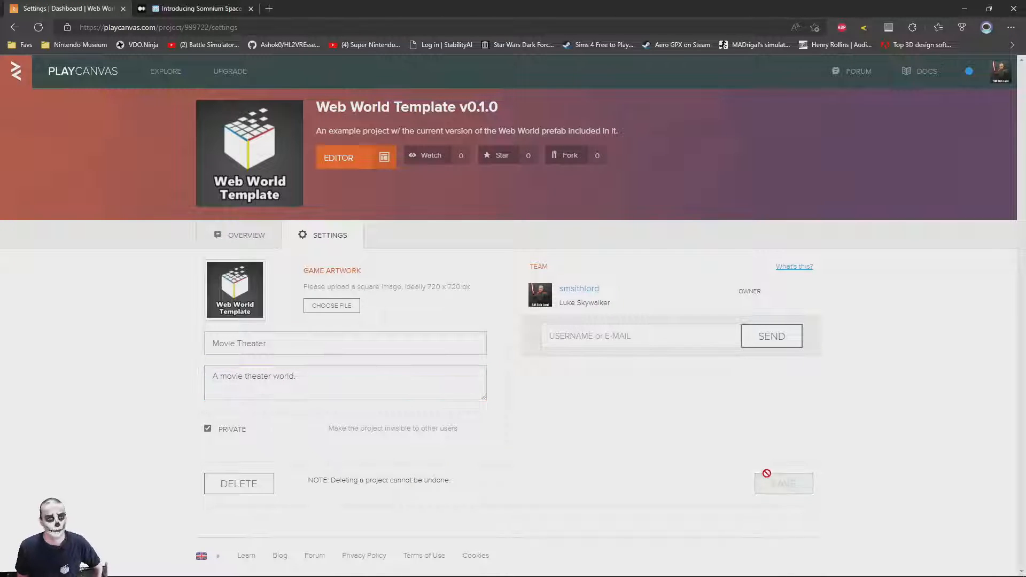
- Open the project in the editor, close the dashboard page and load Main Scene for an overview of the template
click(338, 156)
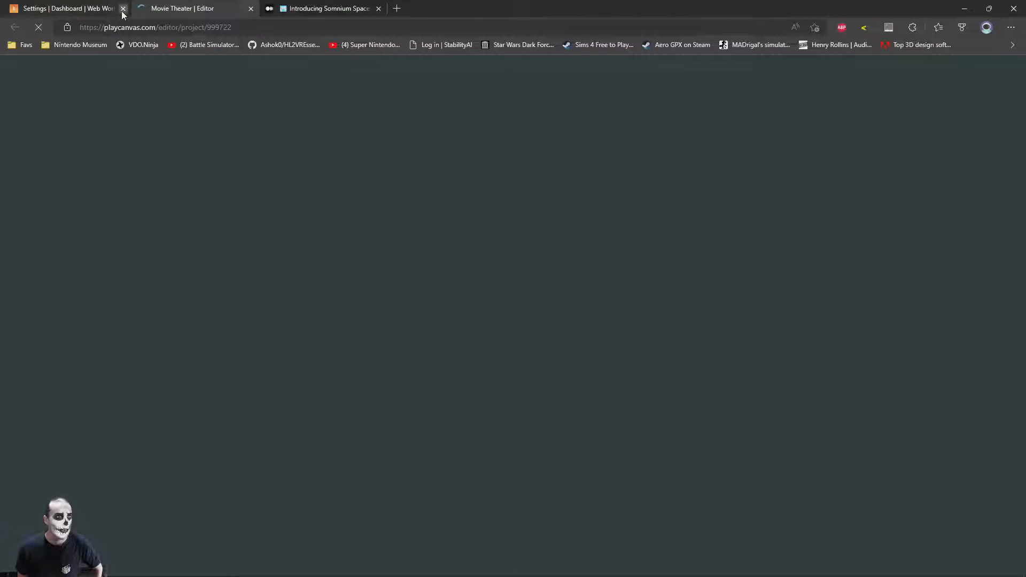
click(123, 10)
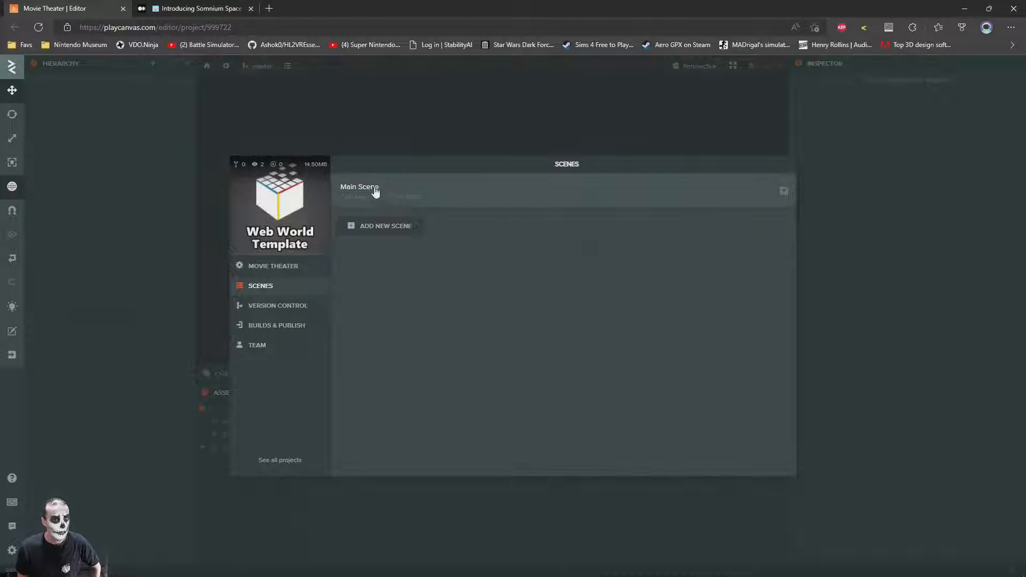
click(375, 191)
drag(678, 176, 478, 248)
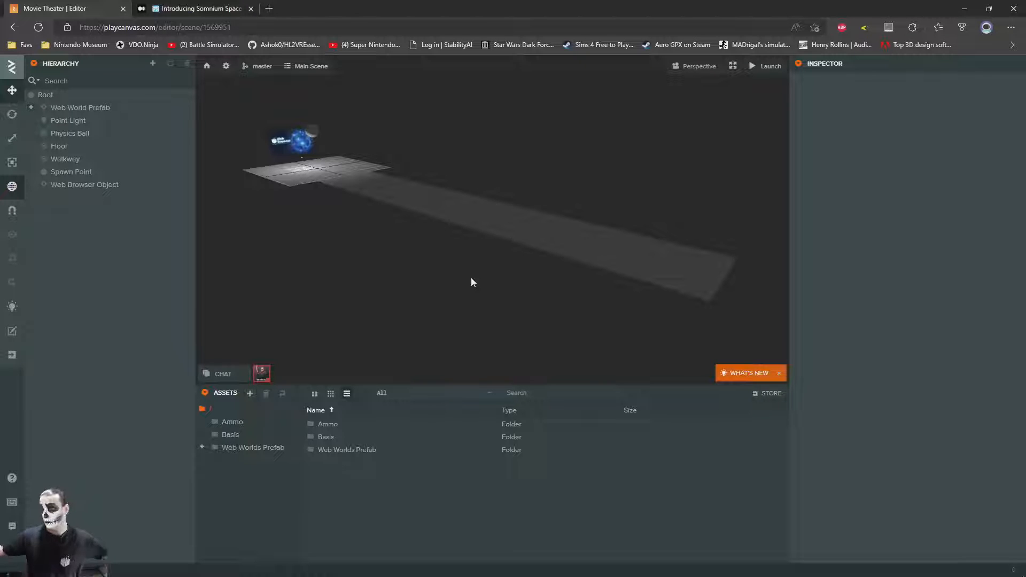
drag(471, 282, 762, 101)
- Launch the scene and walk the avatar along the walkway onto the lit floor beside the physics ball
click(769, 67)
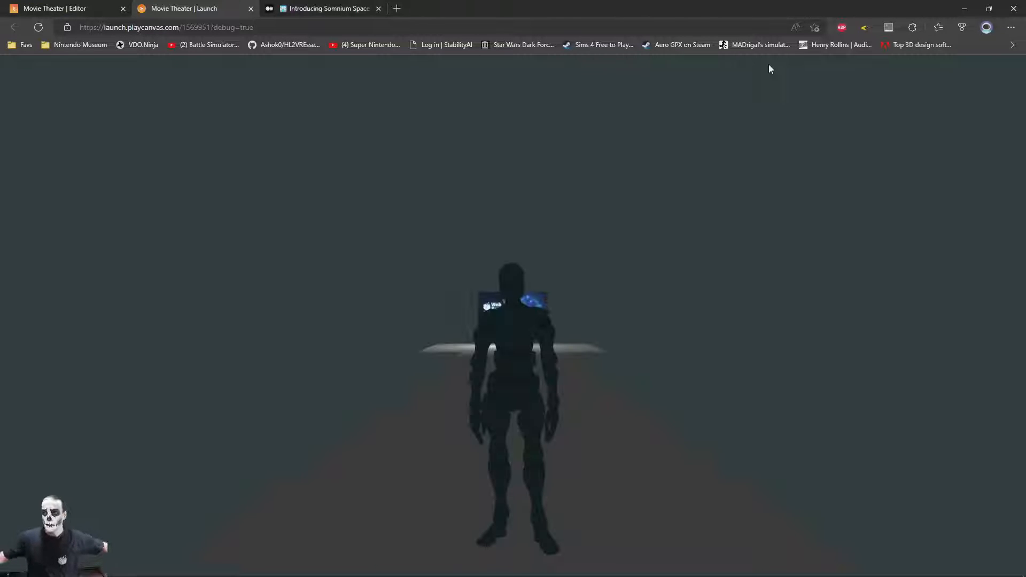
key(w)
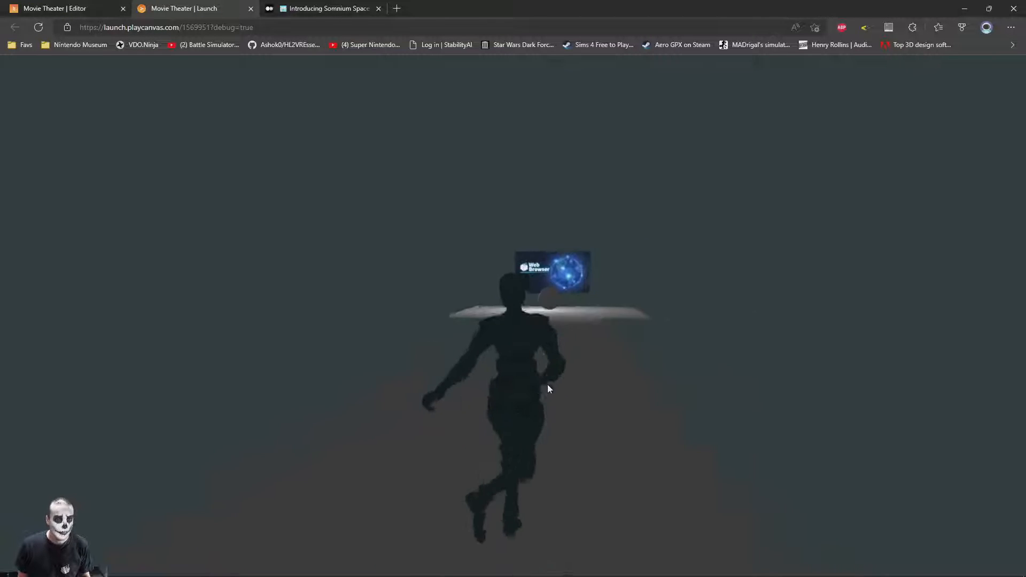
key(w)
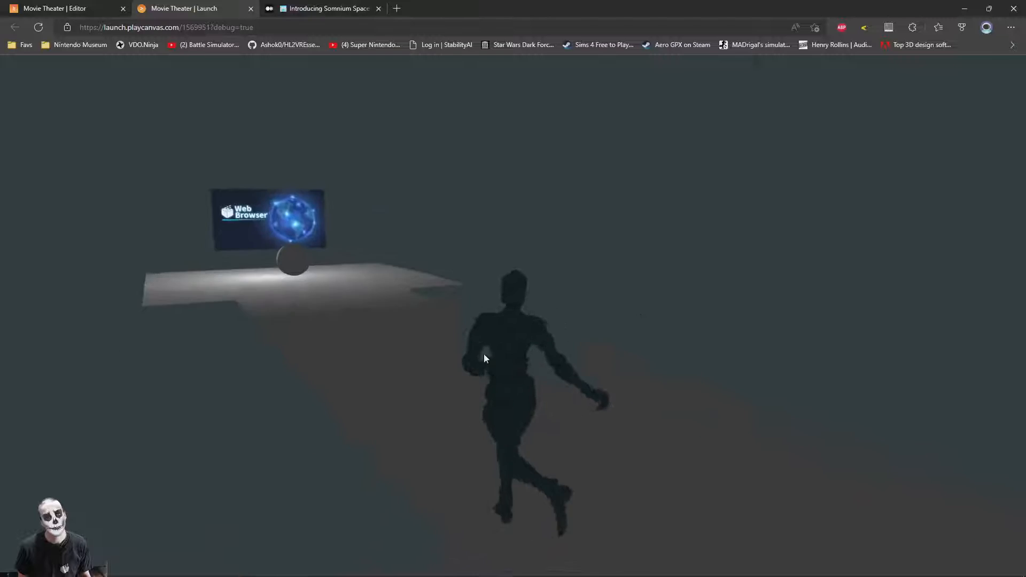
key(w)
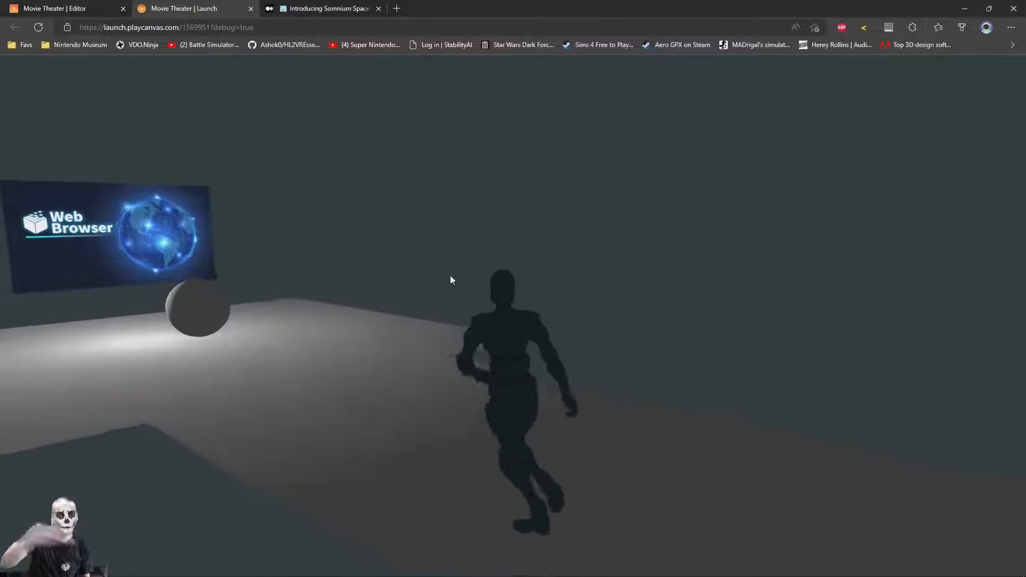
key(w)
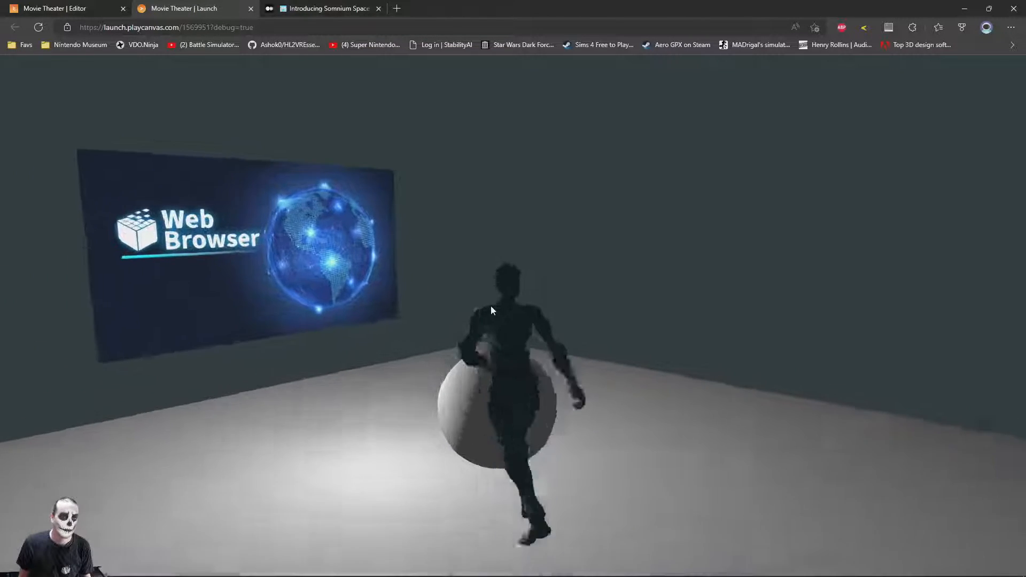
key(s)
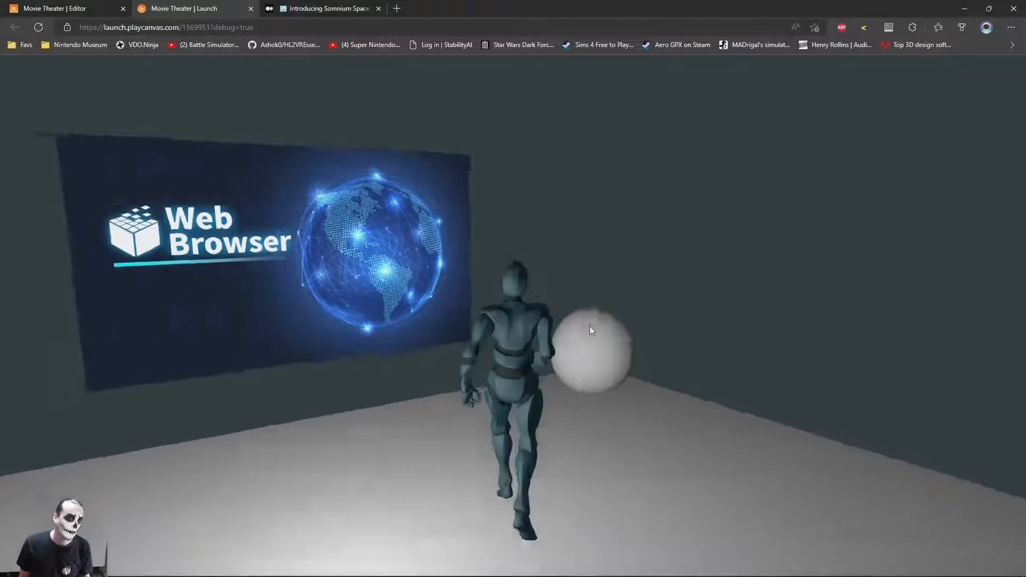
key(w)
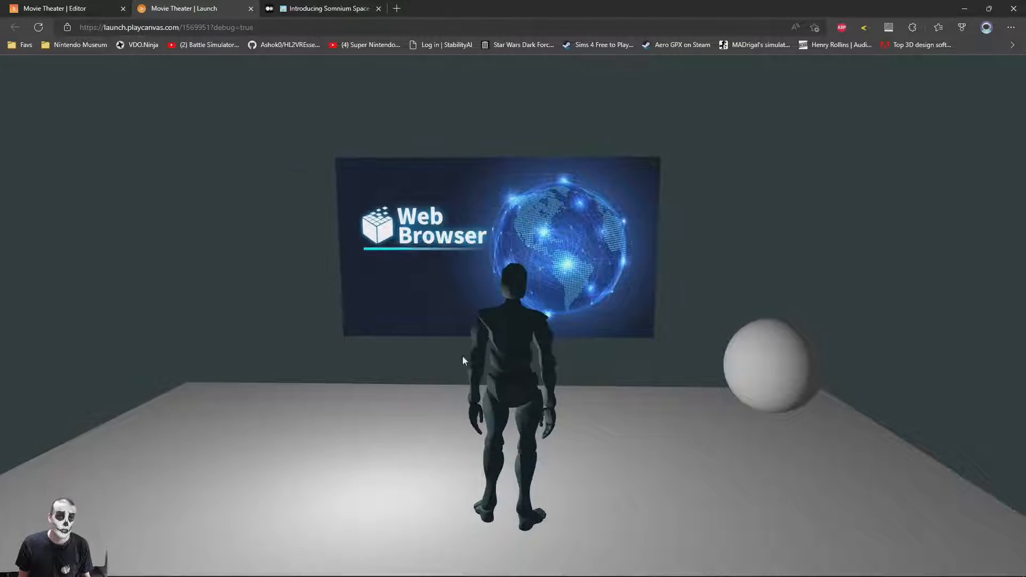
- Move the avatar around the floor and view the Web Browser screen and the ball from different angles
key(s)
key(w)
key(s)
key(d)
drag(633, 339, 303, 341)
key(a)
drag(391, 334, 706, 266)
key(w)
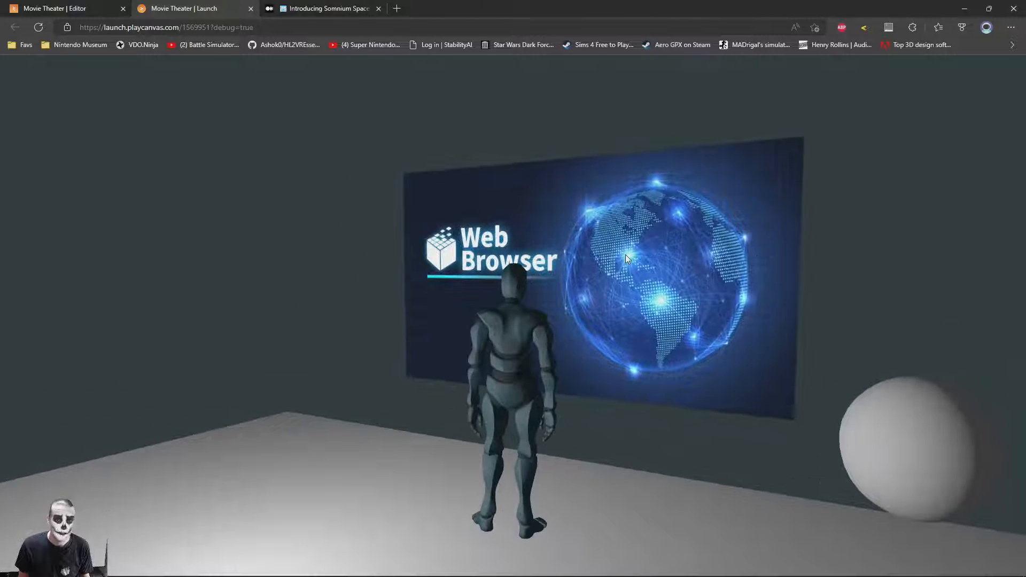
key(a)
key(s)
key(s)
key(a)
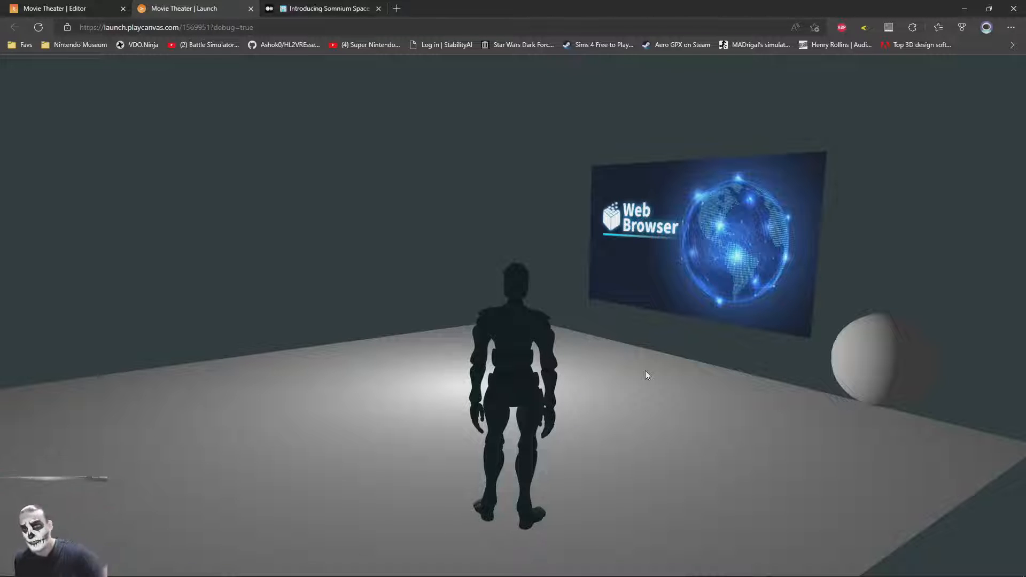
drag(499, 219, 627, 258)
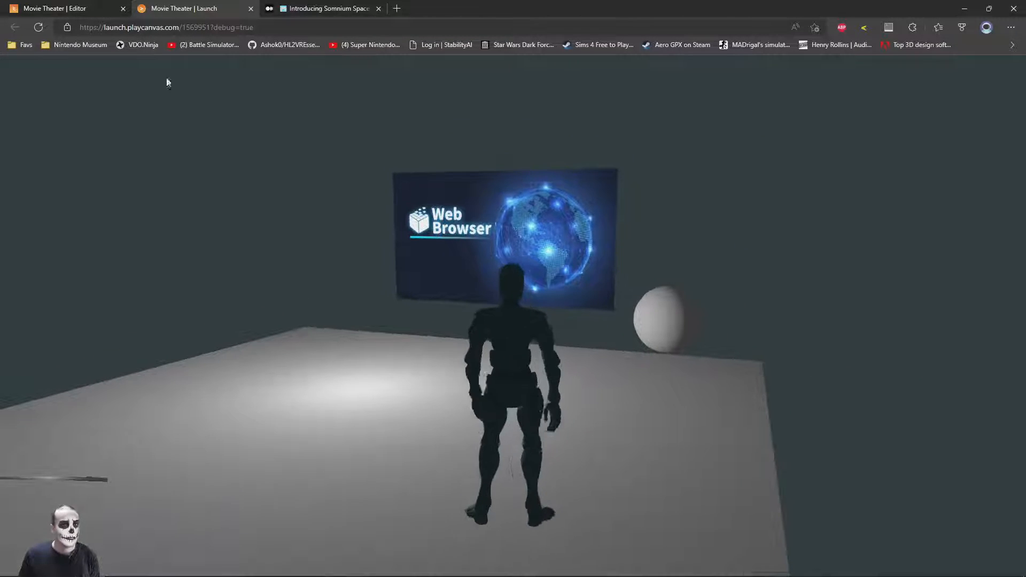
- Switch to File Explorer and copy movie-theatre-low-poly-style.zip from the Media Server drive into Downloads
click(122, 563)
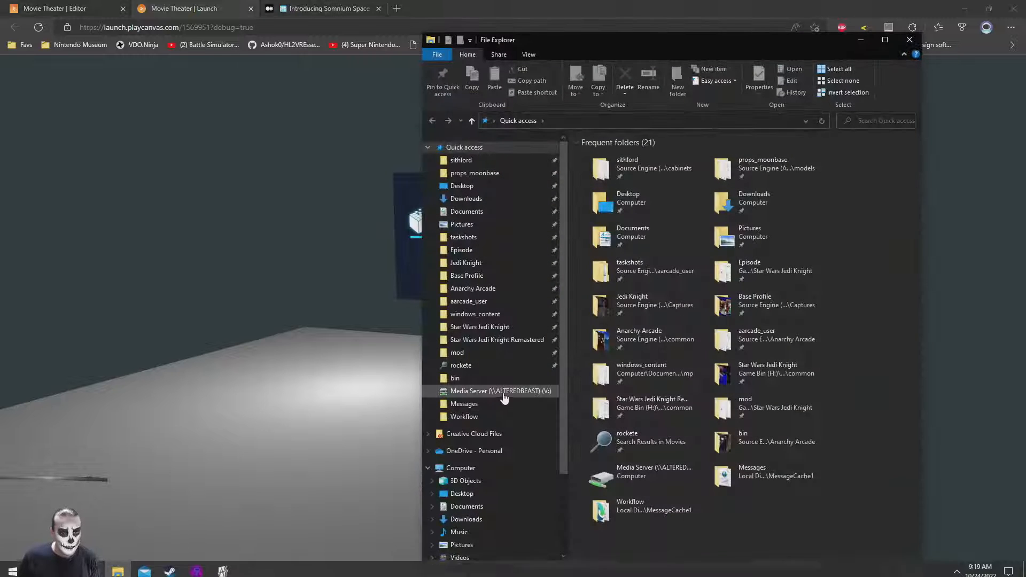
click(500, 391)
click(597, 155)
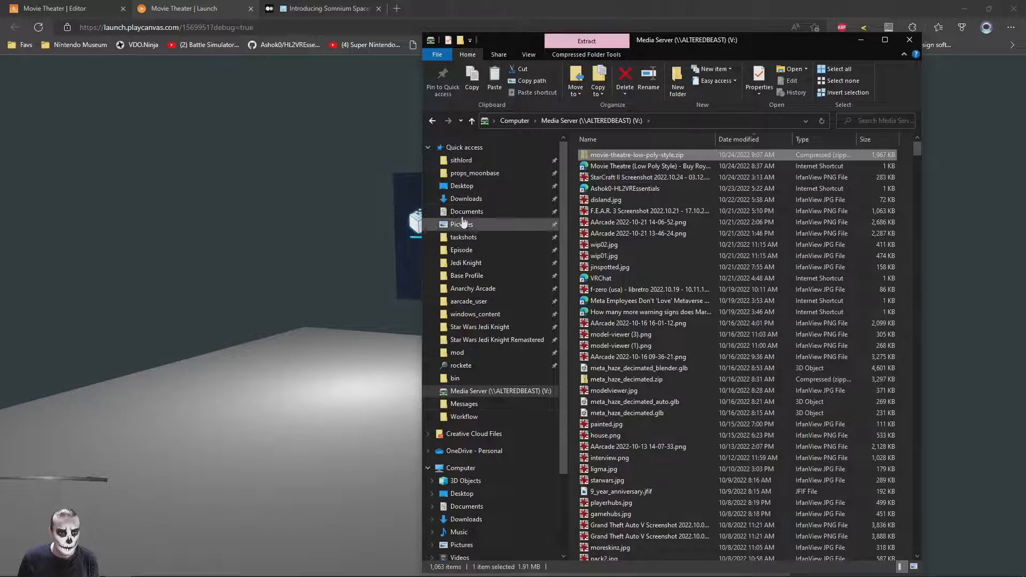
click(466, 199)
key(ctrl+v)
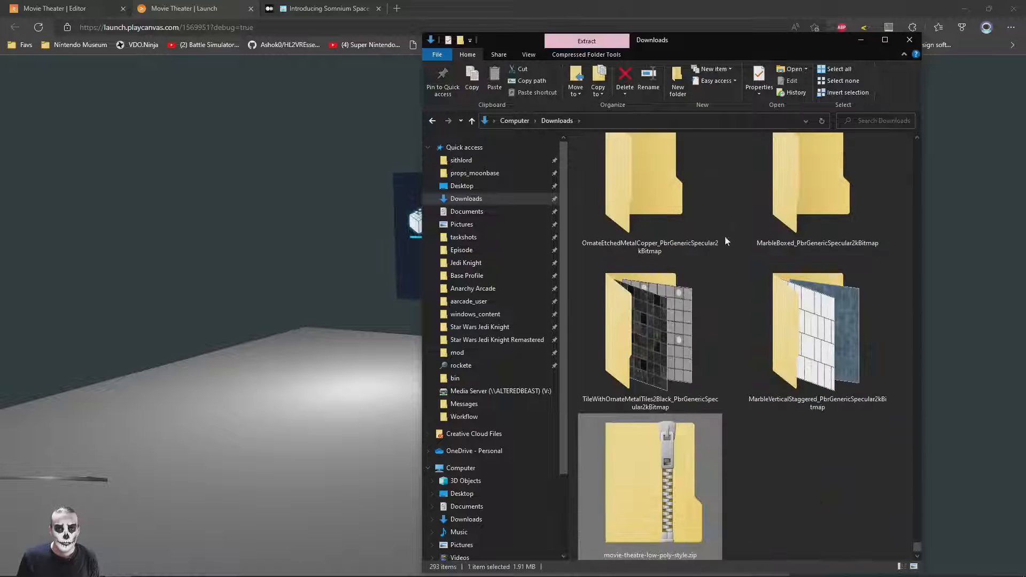
- Extract movie-theatre-low-poly-style.zip with 7-Zip into its own folder in Downloads
right_click(670, 361)
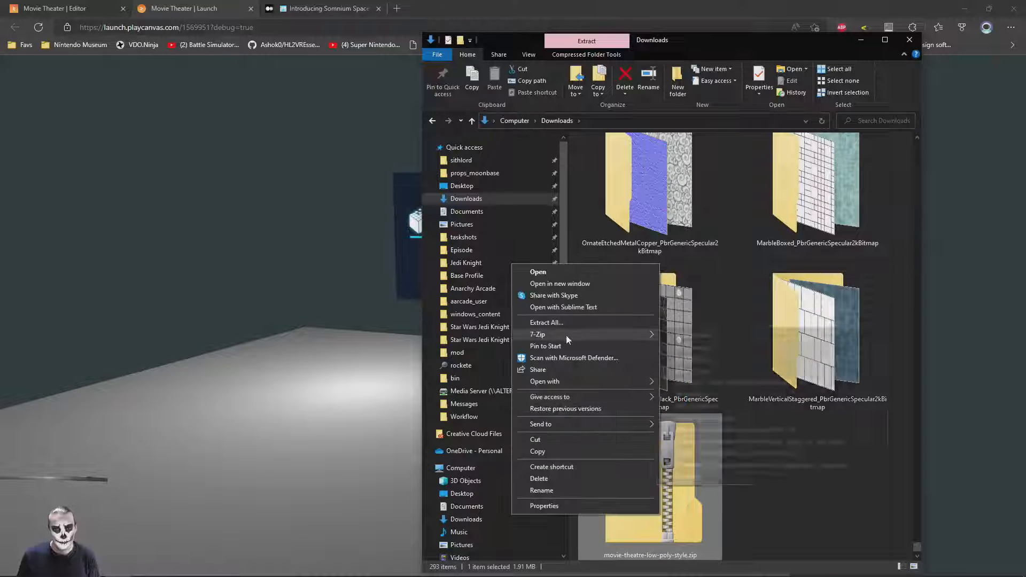
mouse_move(646, 336)
click(724, 382)
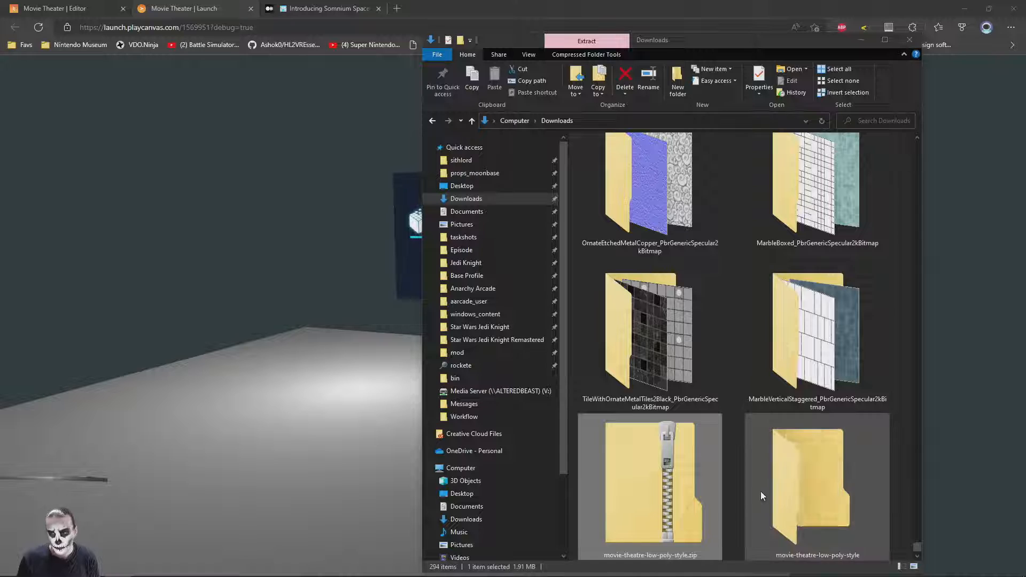
- Open Movie Theatre.fbx from the extracted source folder in 3D Viewer, inspect its exterior and interior, close it and return to the launched scene
double_click(824, 489)
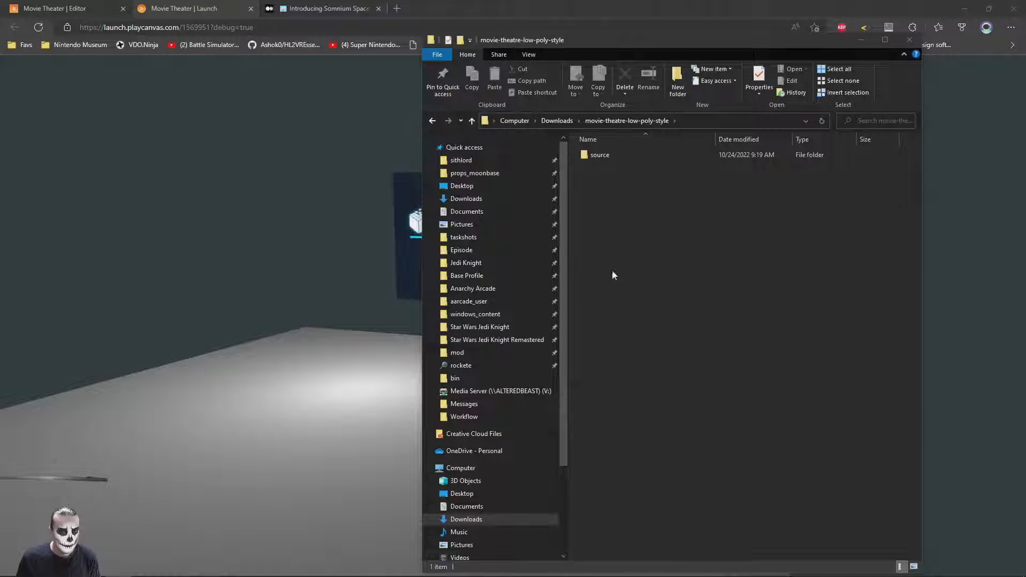
double_click(607, 154)
double_click(608, 155)
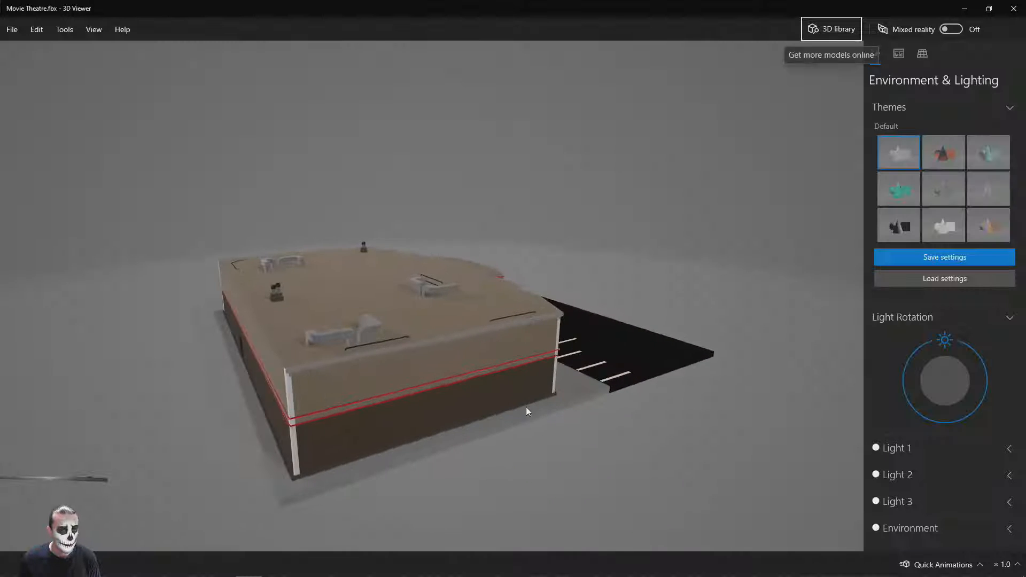
scroll(525, 406, up, 5)
drag(608, 378, 283, 425)
scroll(507, 347, up, 5)
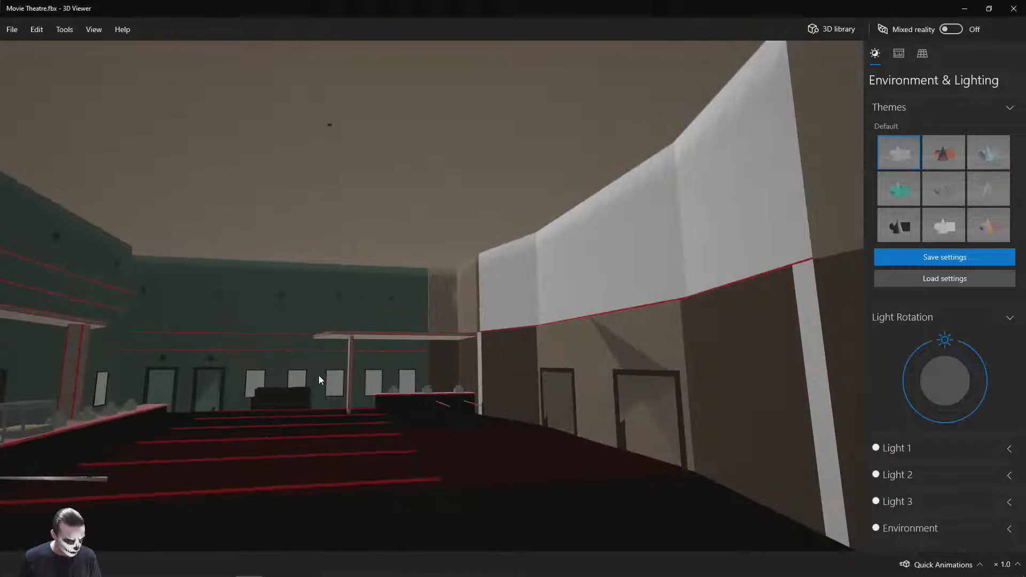
drag(318, 378, 402, 308)
scroll(466, 335, down, 10)
scroll(402, 308, up, 4)
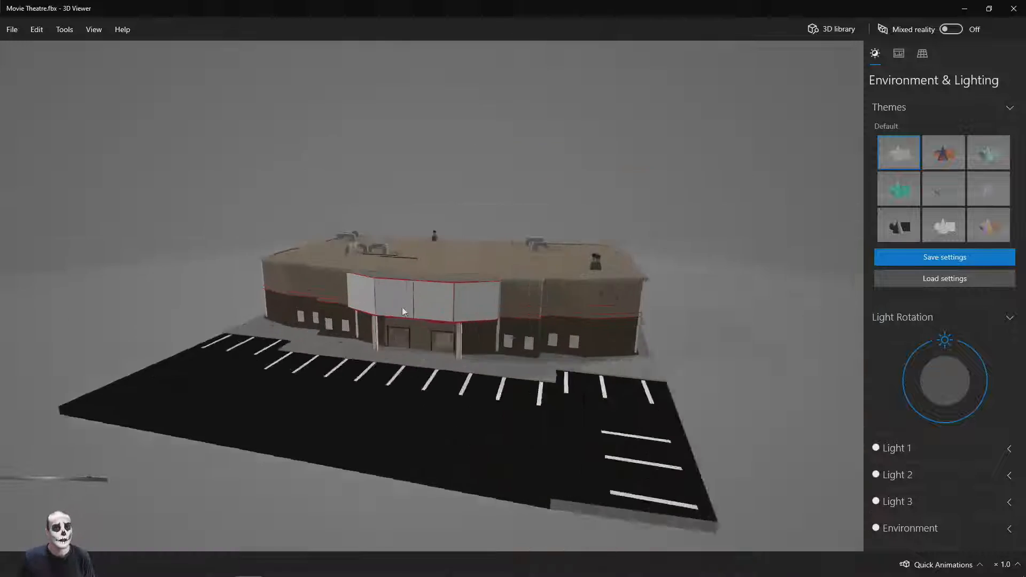
scroll(403, 310, down, 2)
click(1011, 6)
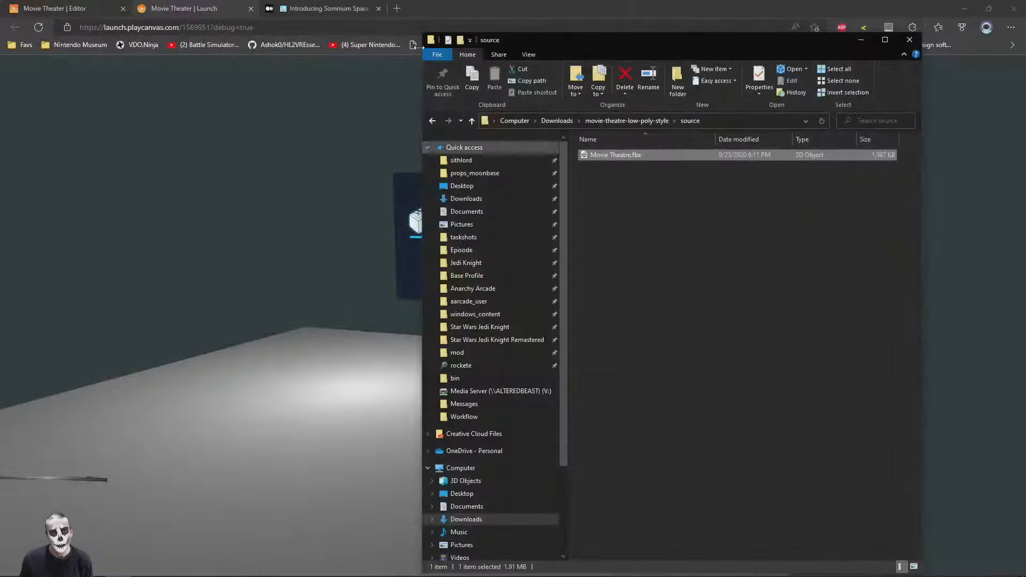
click(222, 7)
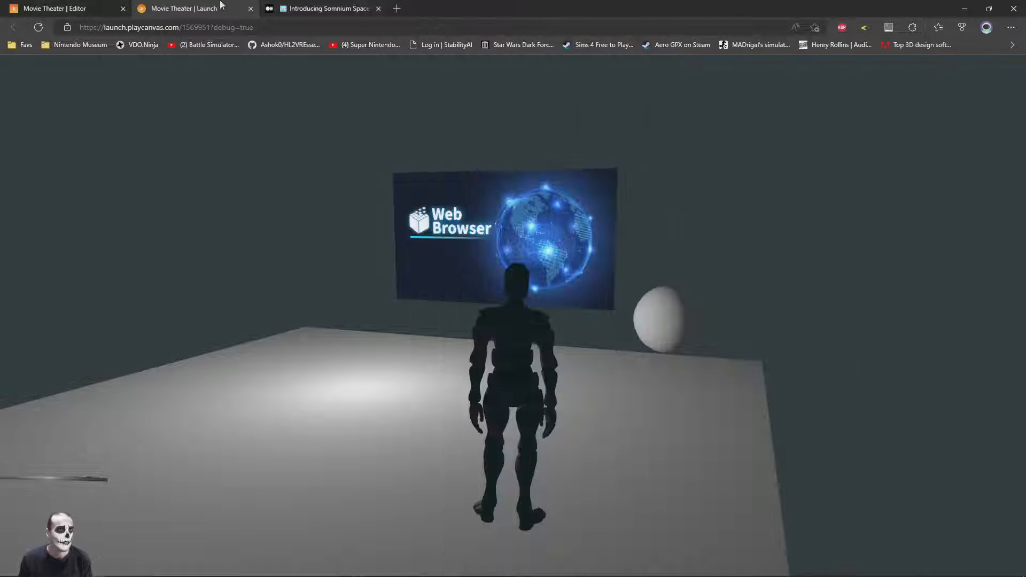
- Import Movie Theatre.fbx from the extracted source folder into the PlayCanvas project's root assets
click(64, 8)
key(alt+Tab)
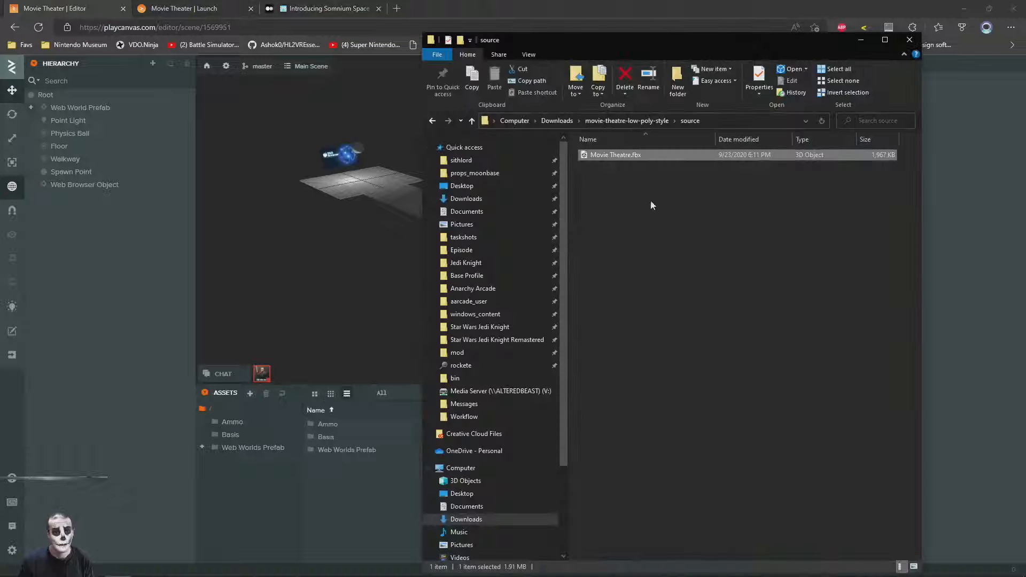
drag(661, 42, 305, 69)
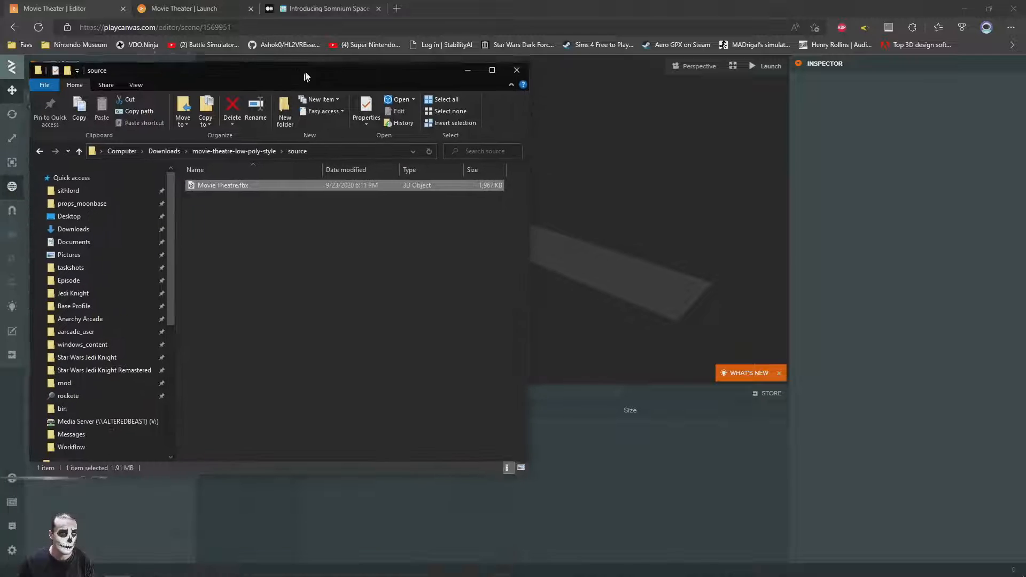
drag(223, 184, 629, 500)
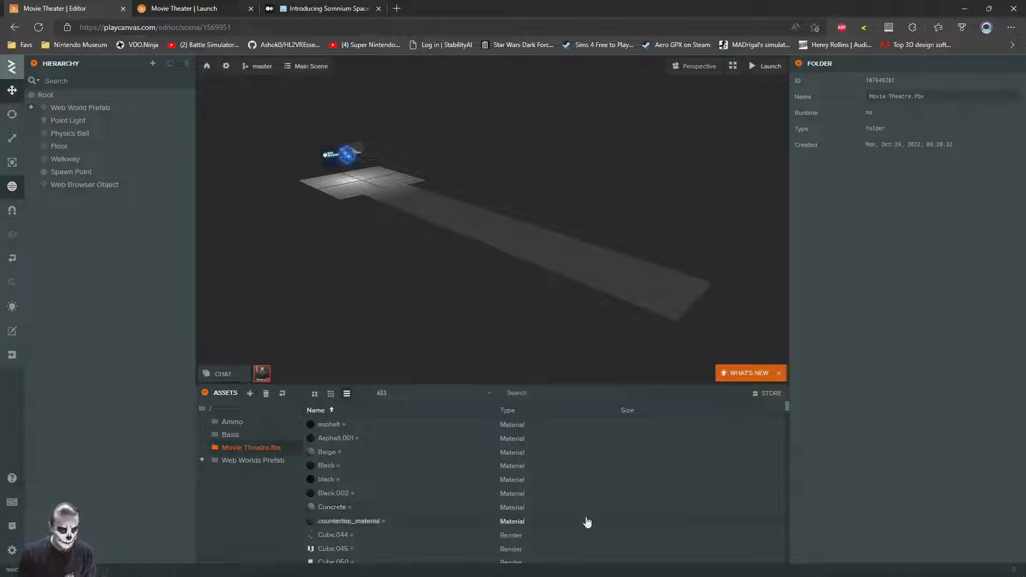
- Find the Movie Theatre template in the imported Movie Theatre.fbx folder and add it to the scene under Root
scroll(563, 480, down, 20)
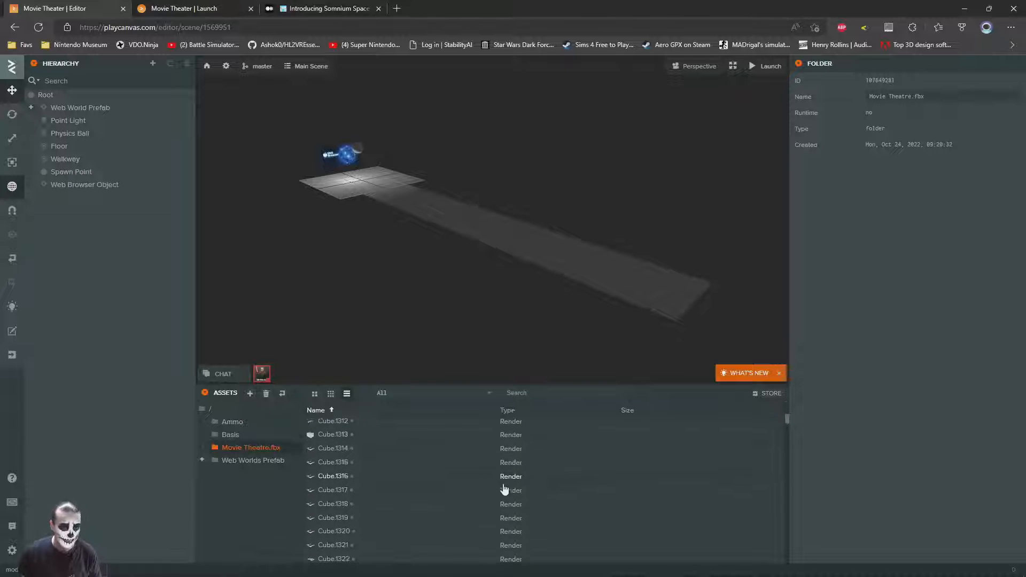
scroll(443, 492, up, 20)
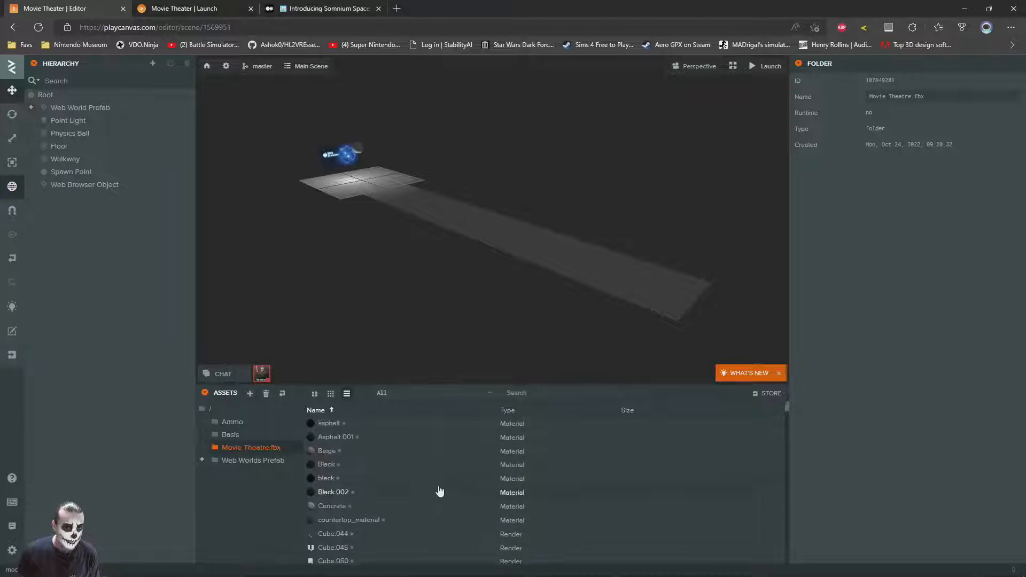
scroll(513, 462, down, 1)
scroll(748, 445, up, 1)
drag(786, 405, 779, 571)
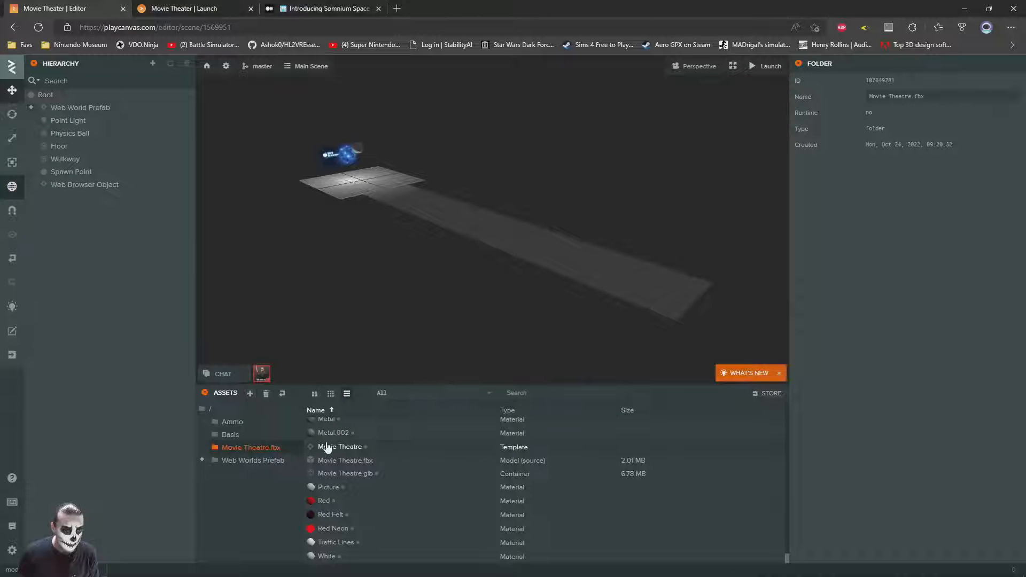
drag(197, 367, 69, 118)
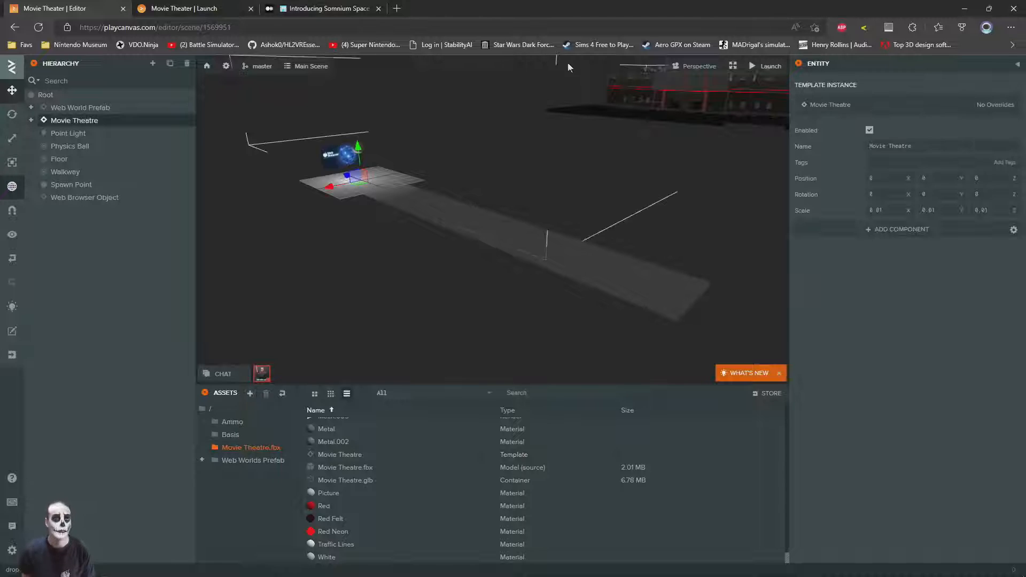
- Move the Movie Theatre entity along X to about 76.3 so its parking lot reaches the existing floor
drag(507, 221, 458, 249)
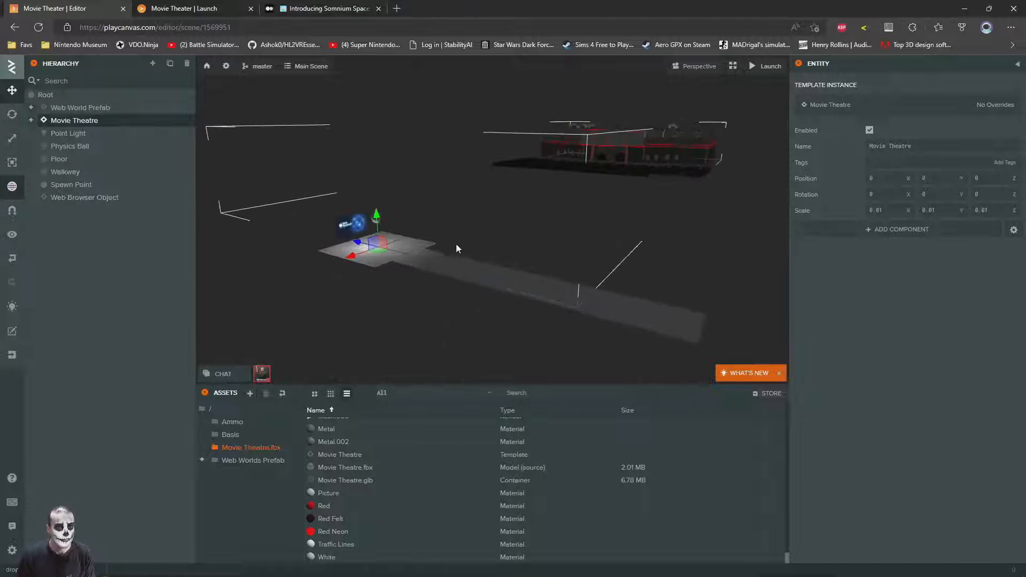
drag(357, 257, 29, 360)
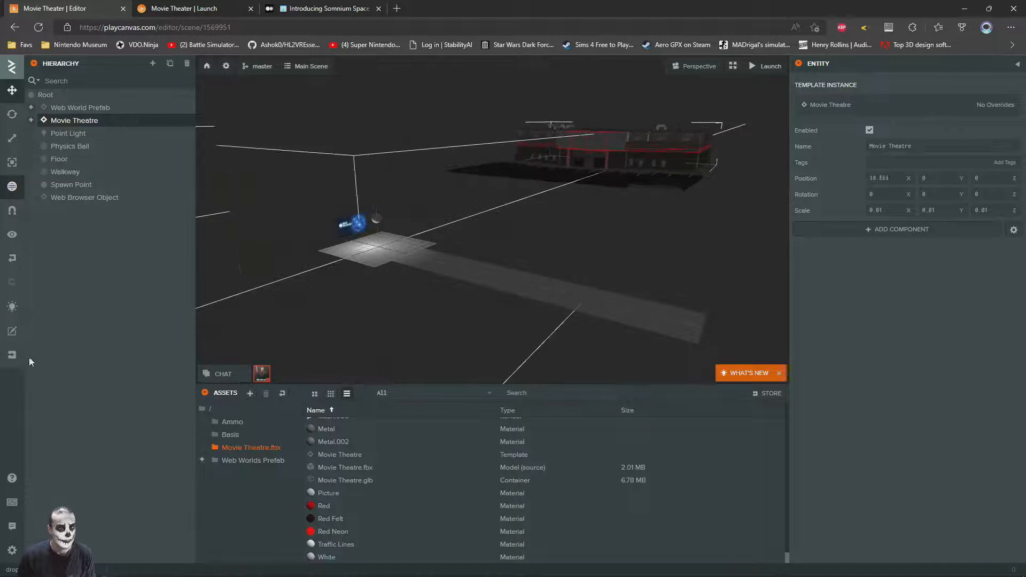
drag(492, 224, 500, 218)
scroll(499, 217, down, 1)
drag(262, 268, 32, 307)
right_drag(620, 166, 314, 307)
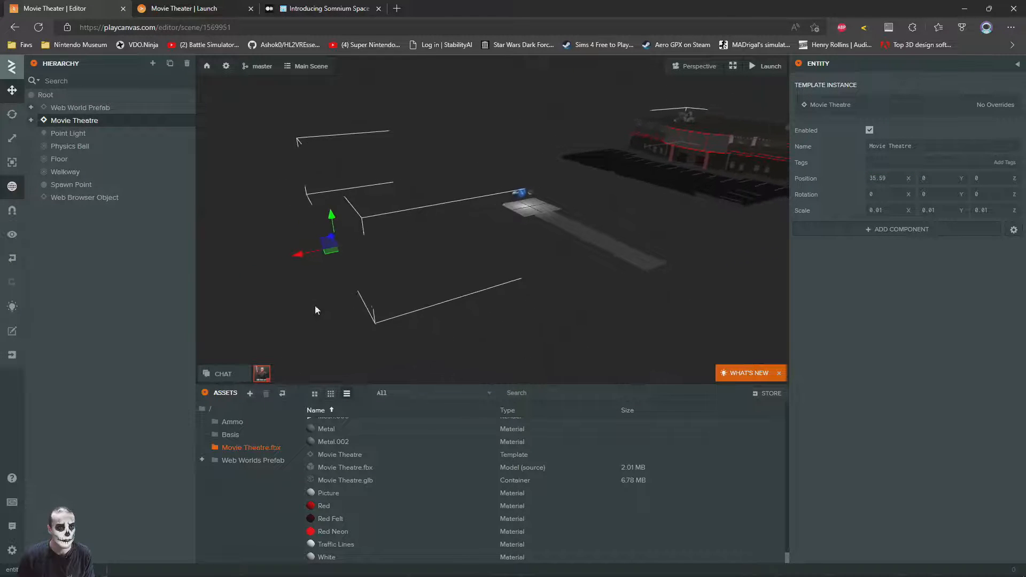
drag(200, 273, 165, 293)
scroll(490, 229, down, 3)
key(s)
key(a)
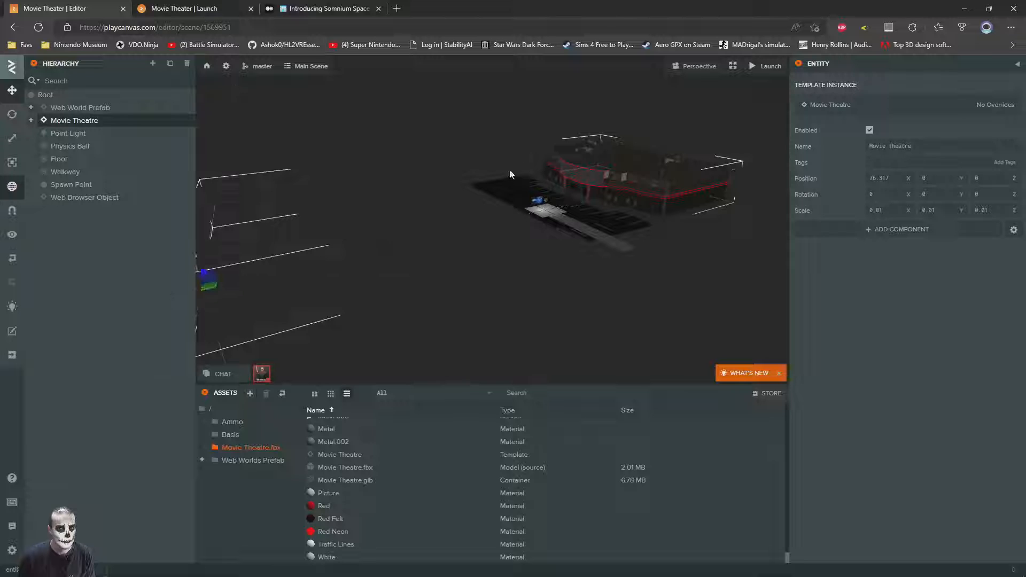
- Lower the Movie Theatre entity to about -0.1 on Y so the parking lot sits just below the floor
key(w)
key(a)
key(d)
key(a)
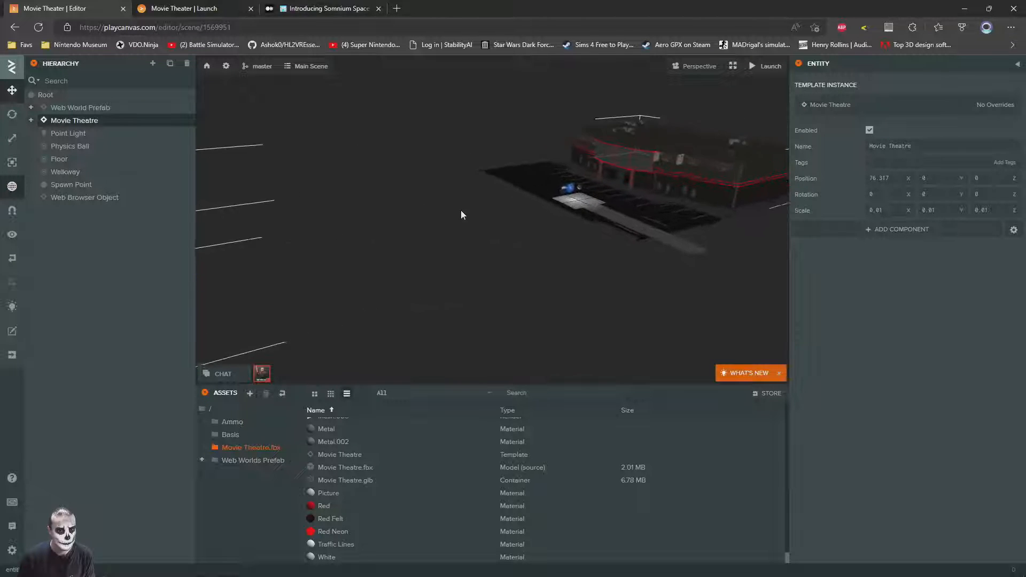
key(w)
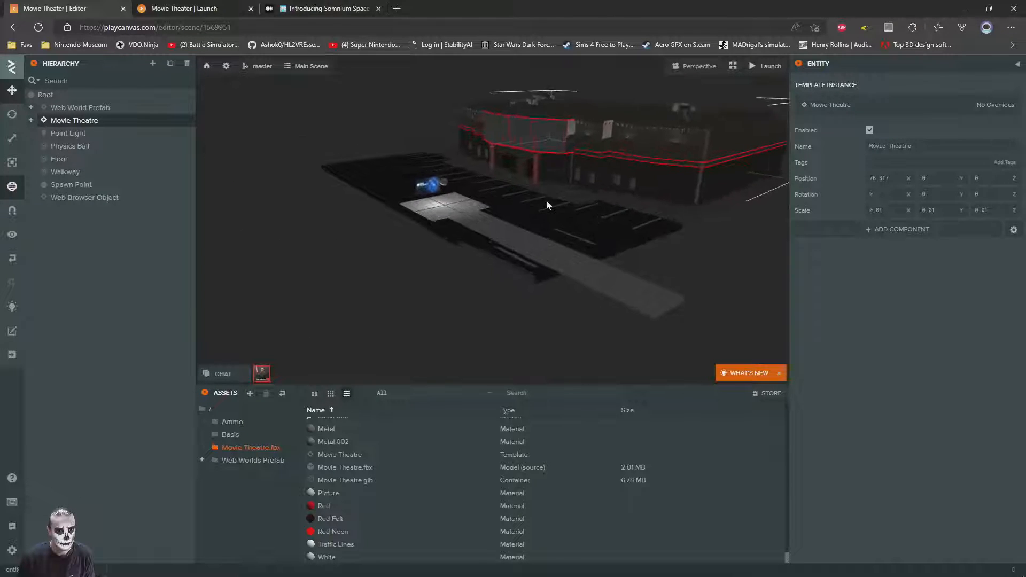
key(w)
right_drag(582, 202, 348, 167)
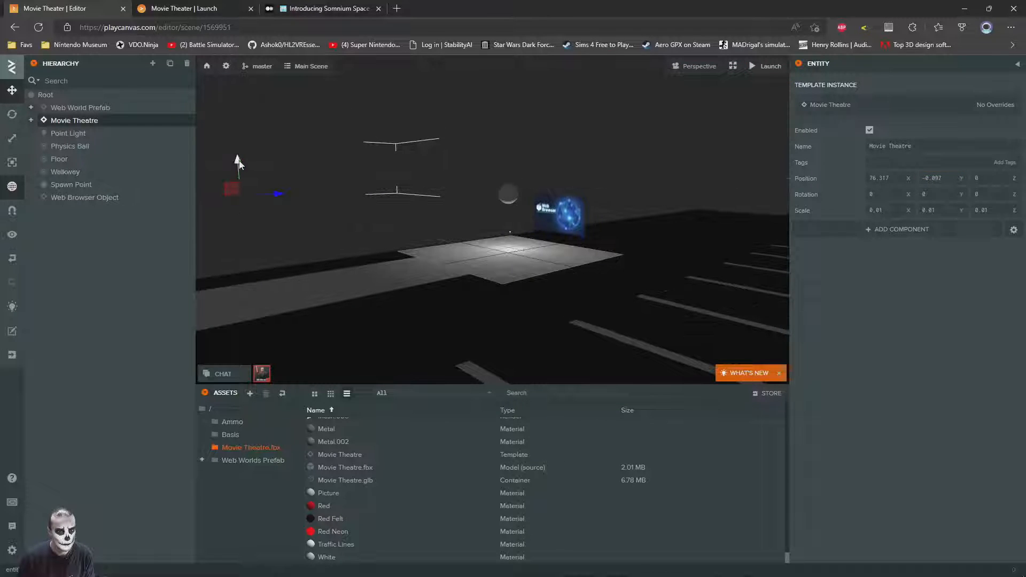
key(a)
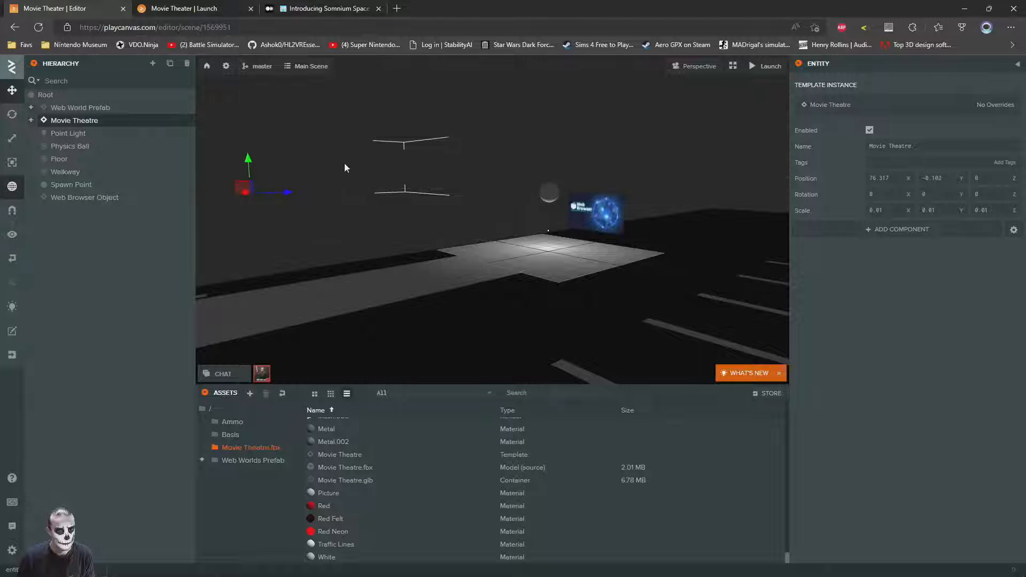
right_drag(332, 176, 453, 194)
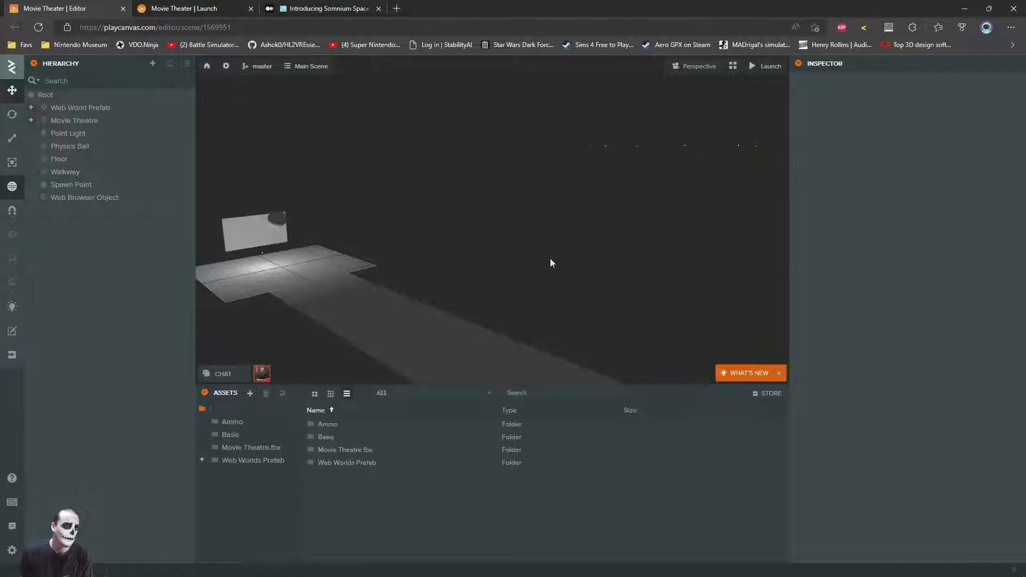
- Delete the Point Light entity from the scene
right_drag(577, 229, 386, 236)
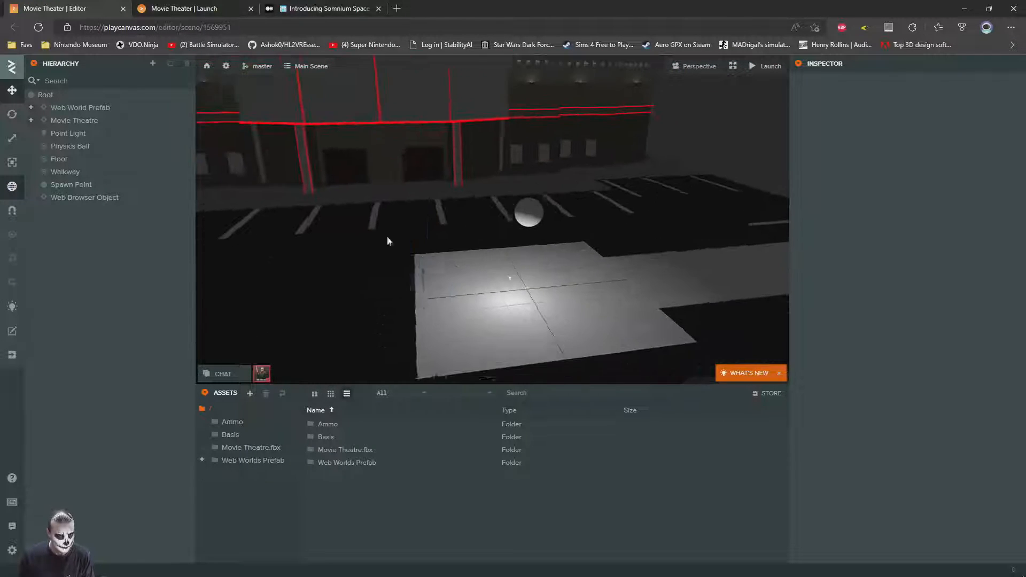
click(72, 134)
key(Delete)
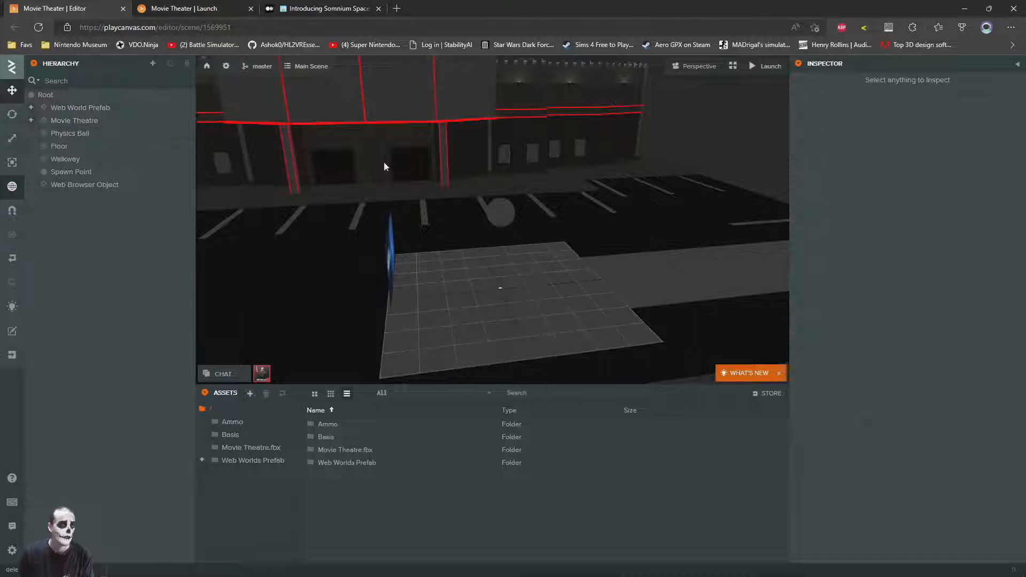
- Add a new Directional Light entity under Root
right_drag(386, 166, 375, 230)
key(a)
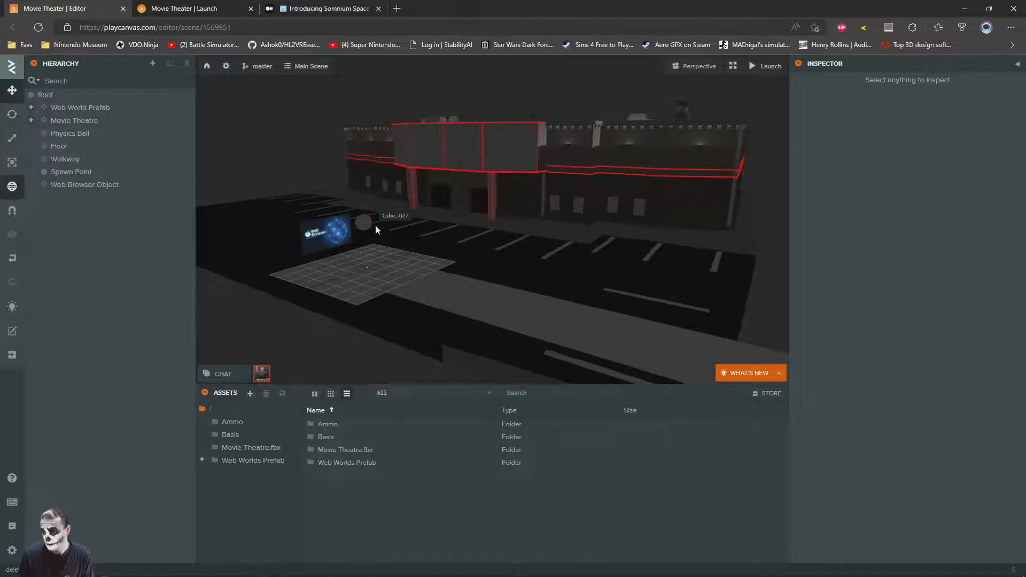
right_drag(373, 229, 345, 213)
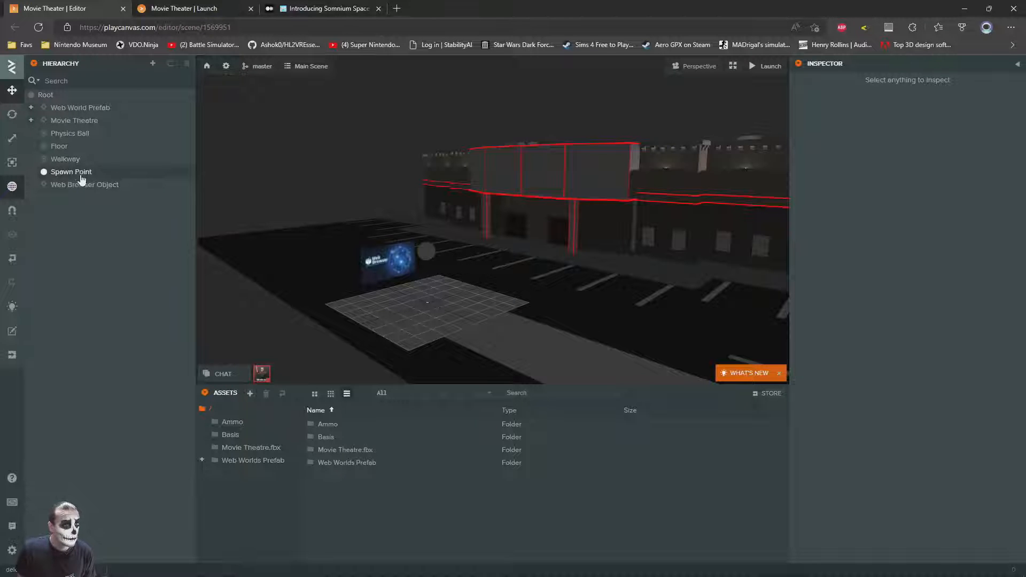
right_drag(463, 188, 512, 224)
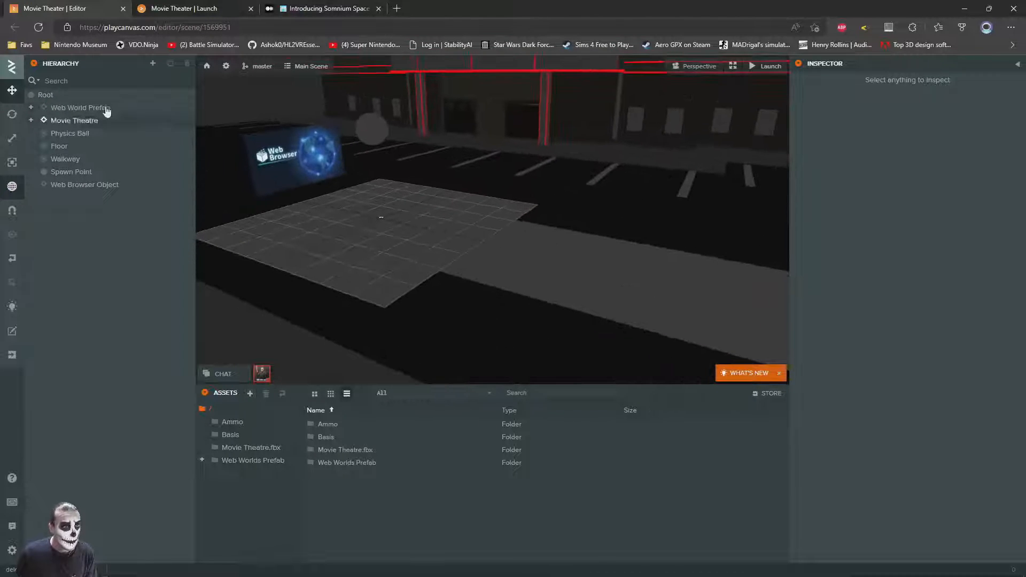
right_click(43, 96)
mouse_move(83, 107)
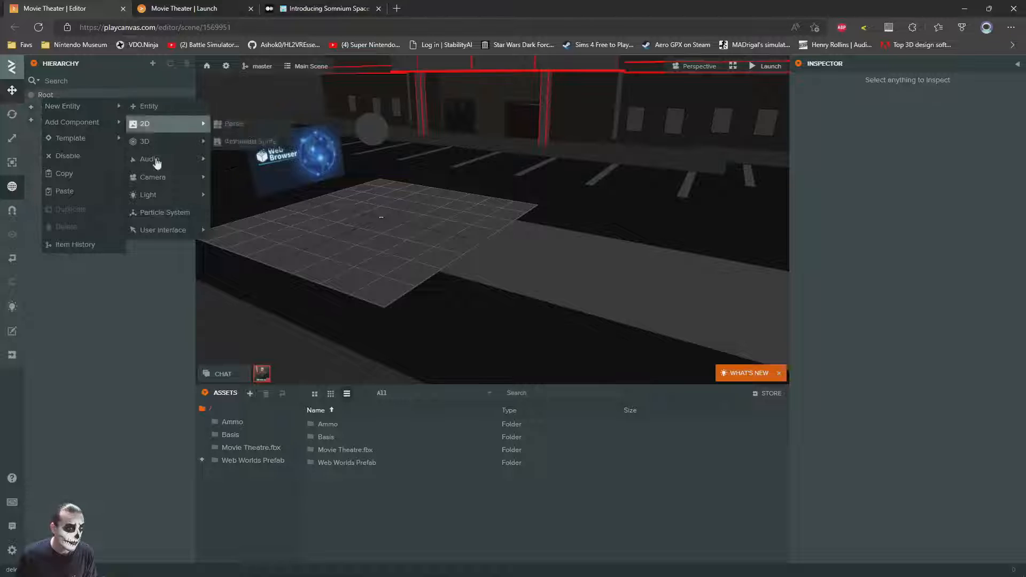
mouse_move(145, 196)
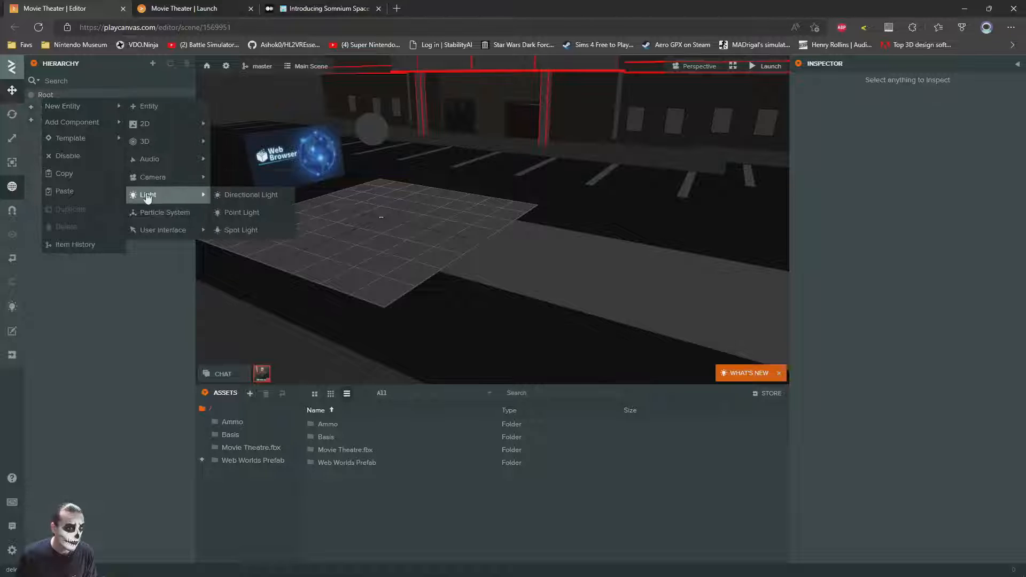
click(253, 196)
- Raise the Directional Light above the floor to about 7 on Y
right_drag(253, 196, 418, 252)
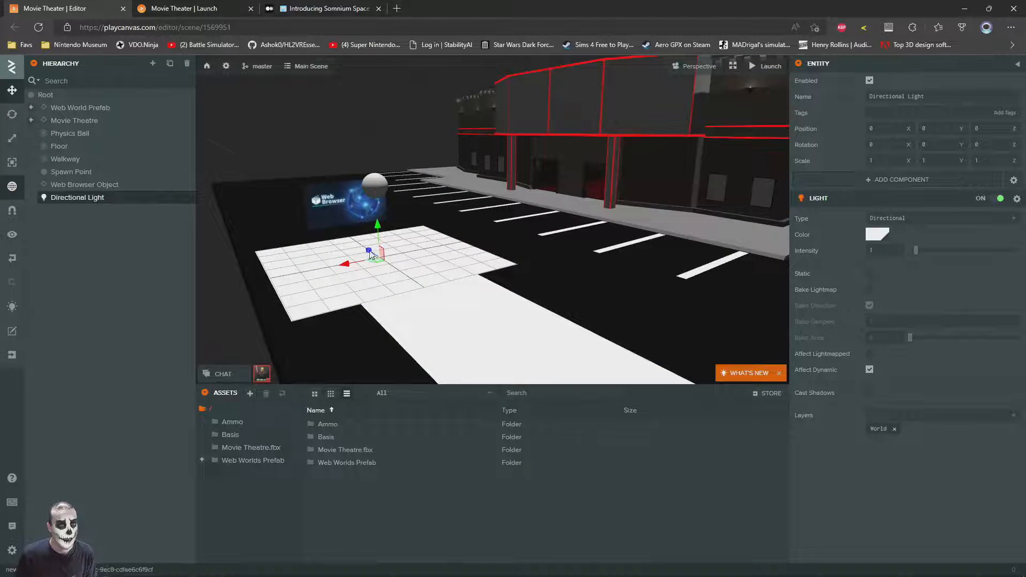
drag(371, 254, 375, 80)
right_drag(375, 81, 449, 176)
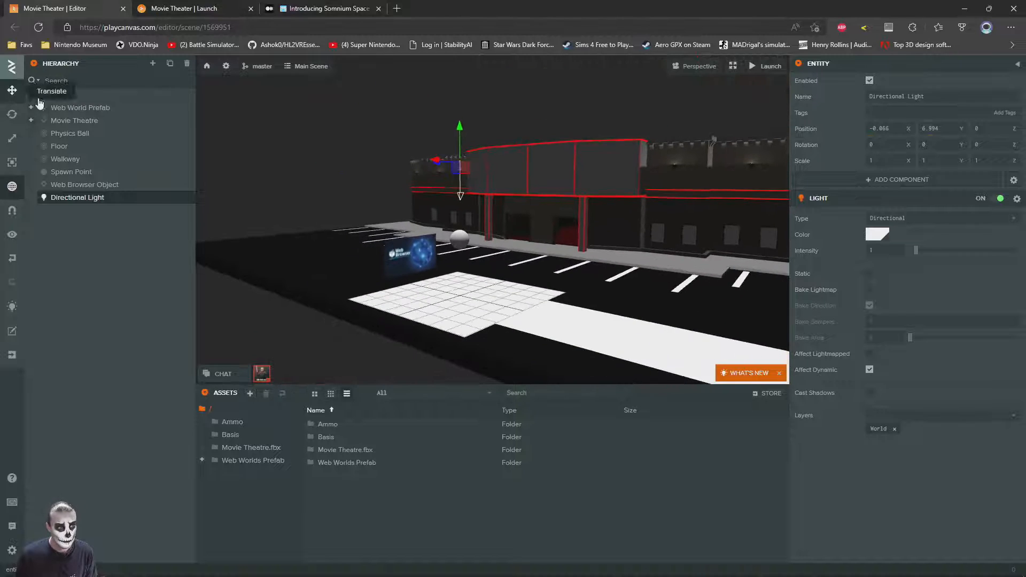
- Rotate the Directional Light to about -51, -15, -23 so it shines on the theatre's front facade
click(11, 114)
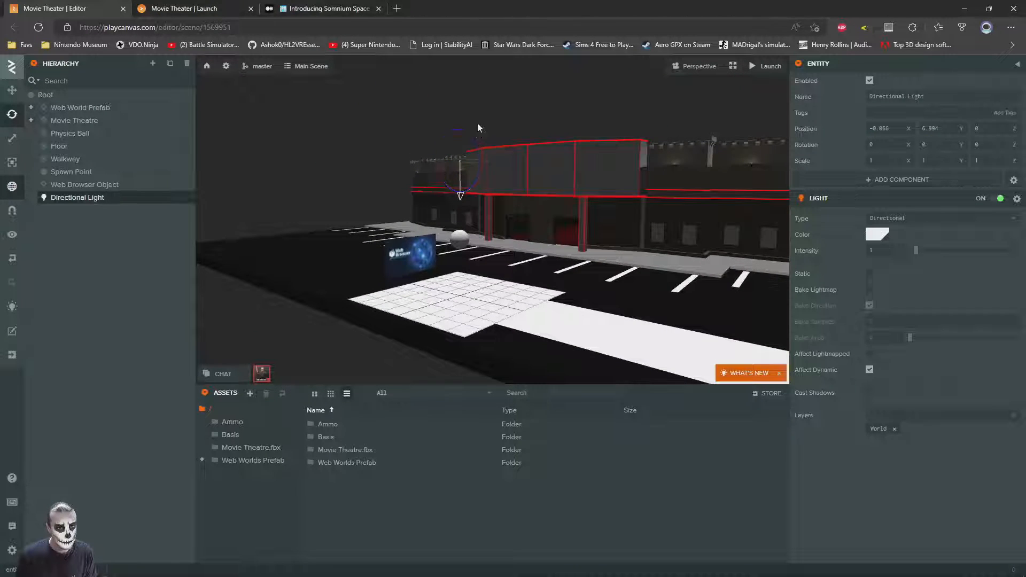
right_drag(478, 123, 447, 148)
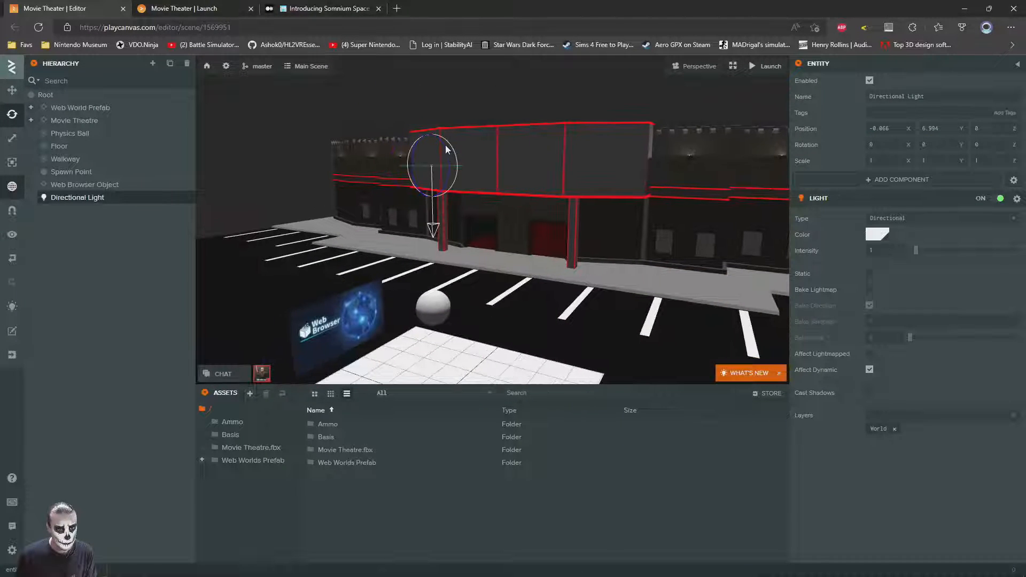
drag(446, 149, 414, 160)
key(ctrl+z)
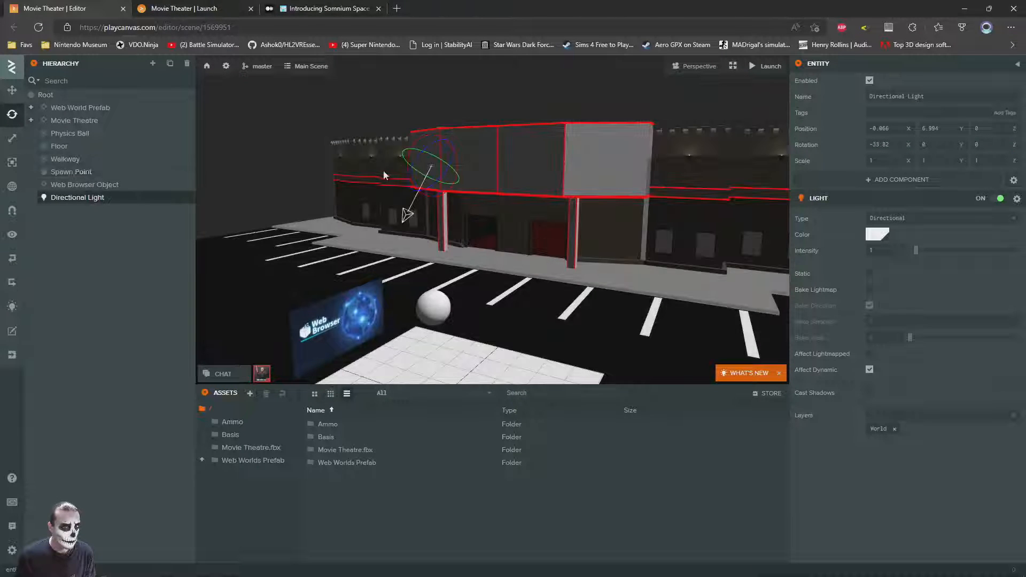
drag(418, 155, 375, 178)
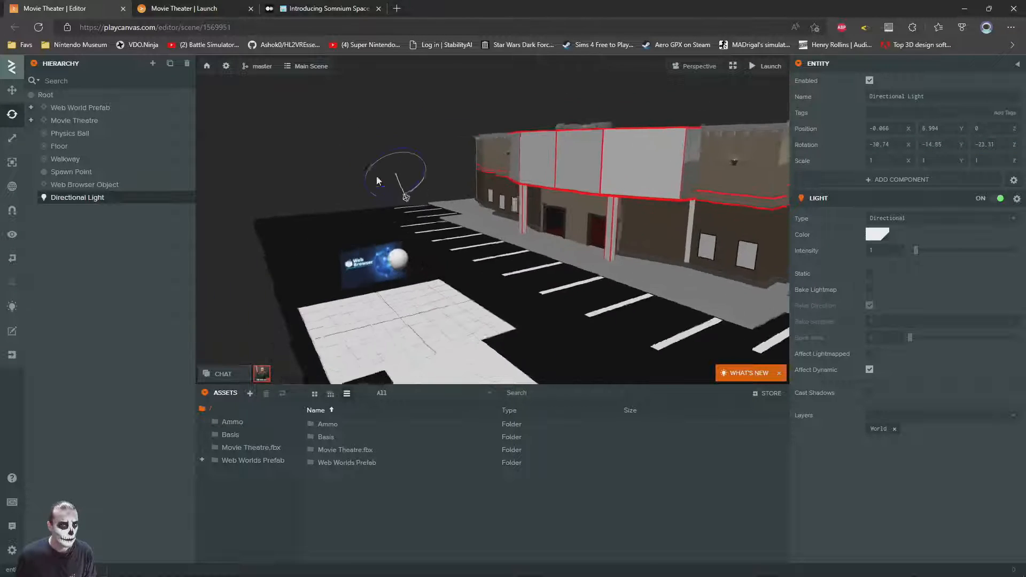
- Duplicate the Directional Light and rotate the copy to about 158, -32, -57 to light from another angle
key(d)
key(w)
key(a)
key(w)
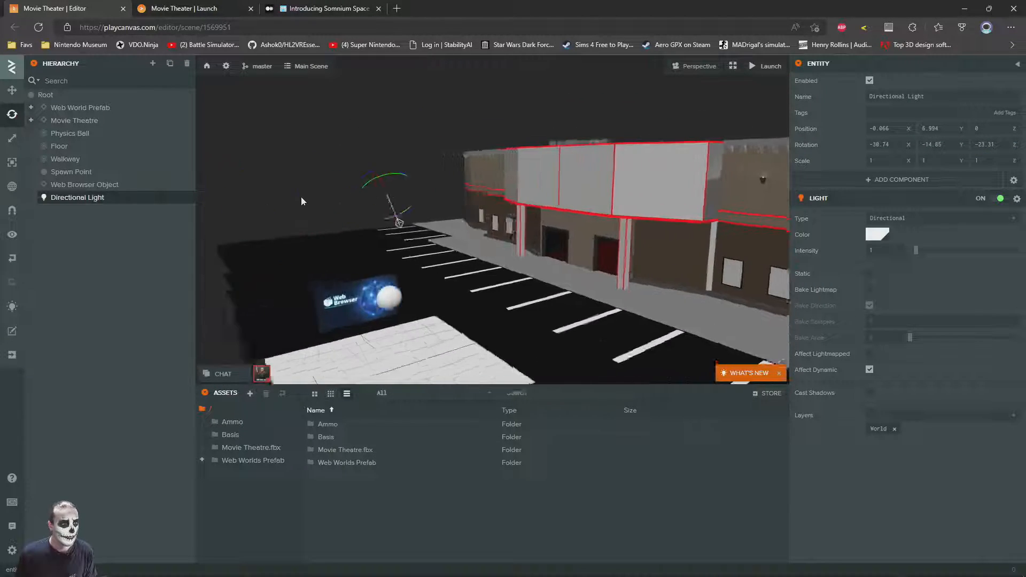
key(s)
right_click(60, 197)
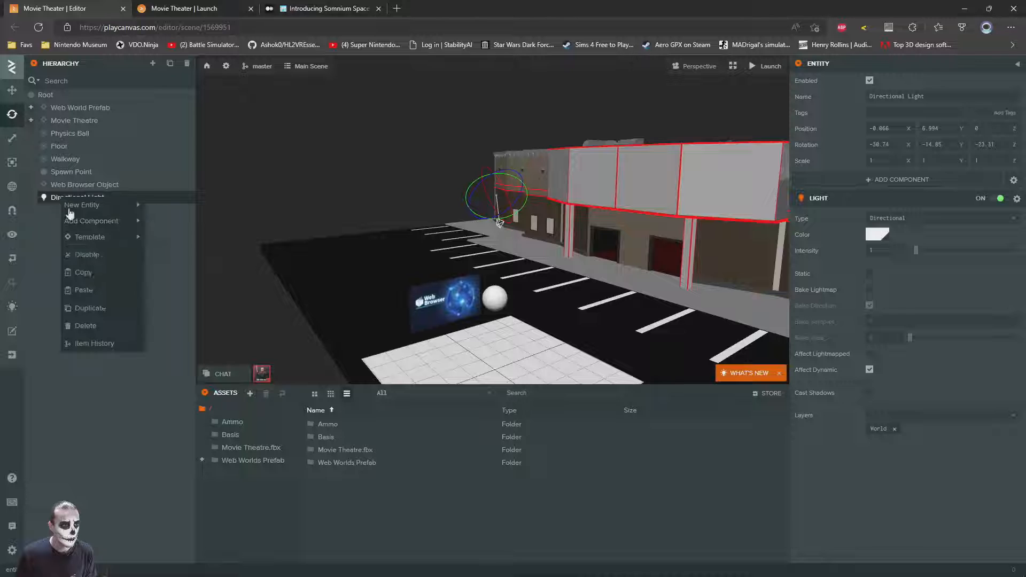
click(83, 311)
drag(439, 171, 393, 207)
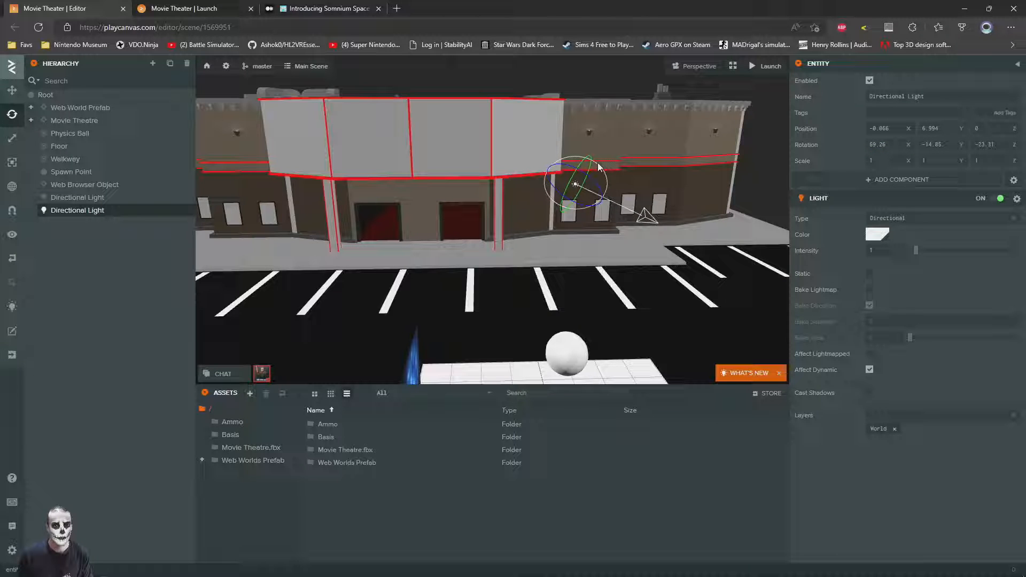
drag(597, 163, 569, 196)
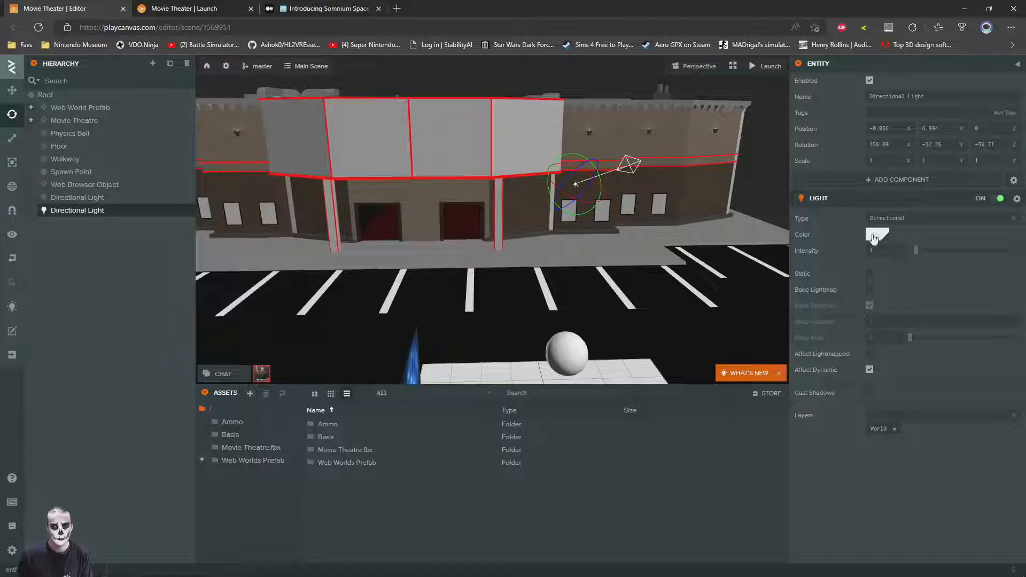
- Set the duplicated Directional Light's color to a medium blue, about 477FC1
click(874, 237)
drag(798, 283, 796, 278)
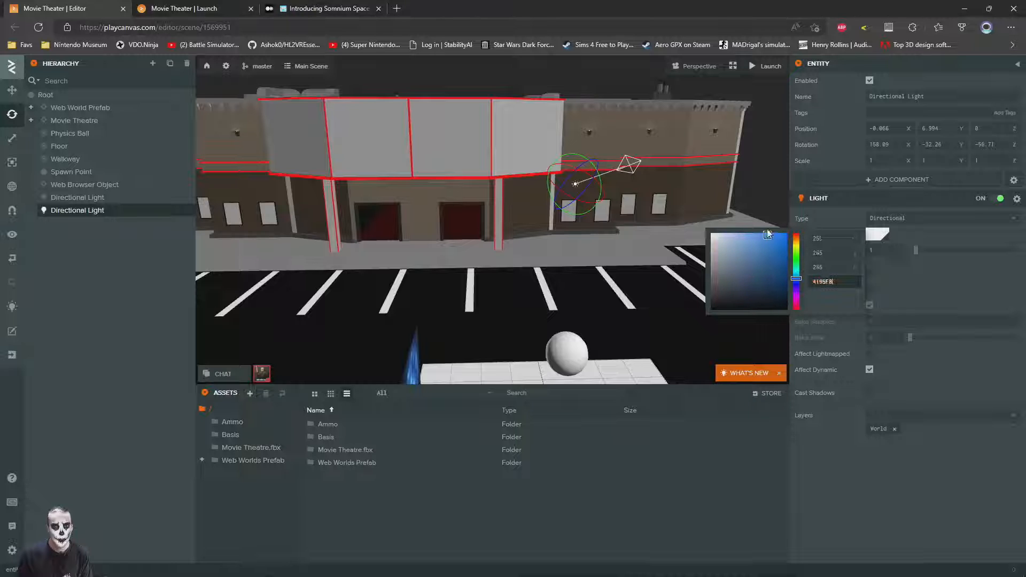
mouse_move(767, 234)
mouse_down()
mouse_move(781, 278)
mouse_move(753, 239)
mouse_move(759, 251)
mouse_up()
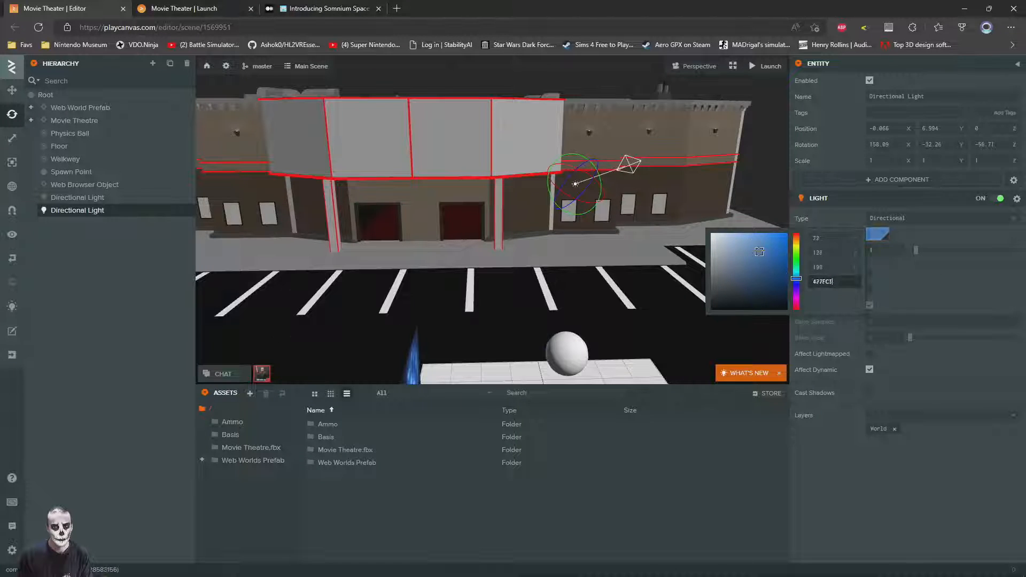
- Rotate the duplicated Directional Light to about 145, -17, -26
click(623, 143)
drag(623, 143, 563, 186)
scroll(564, 186, up, 8)
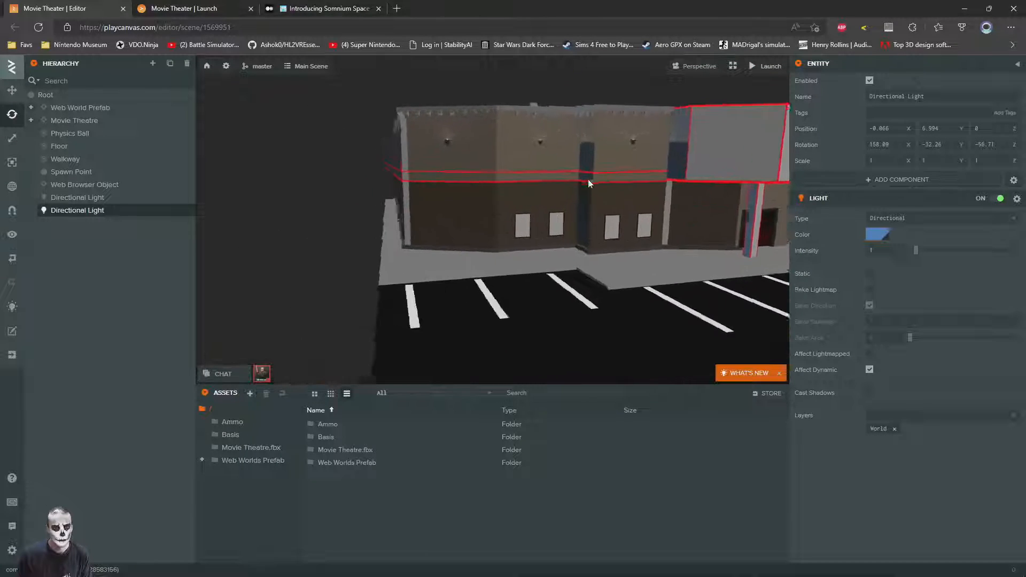
scroll(457, 212, down, 8)
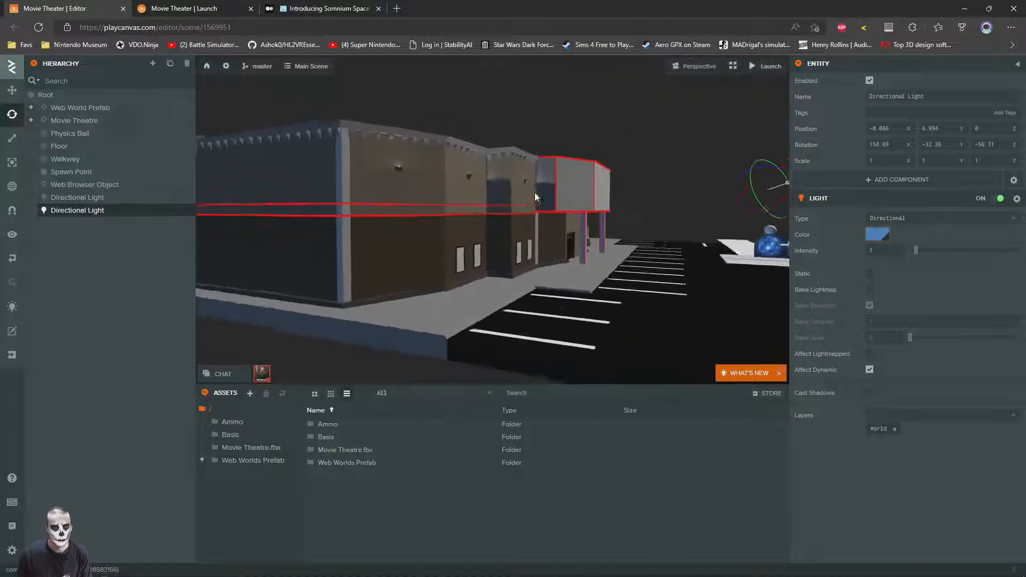
drag(760, 201, 721, 197)
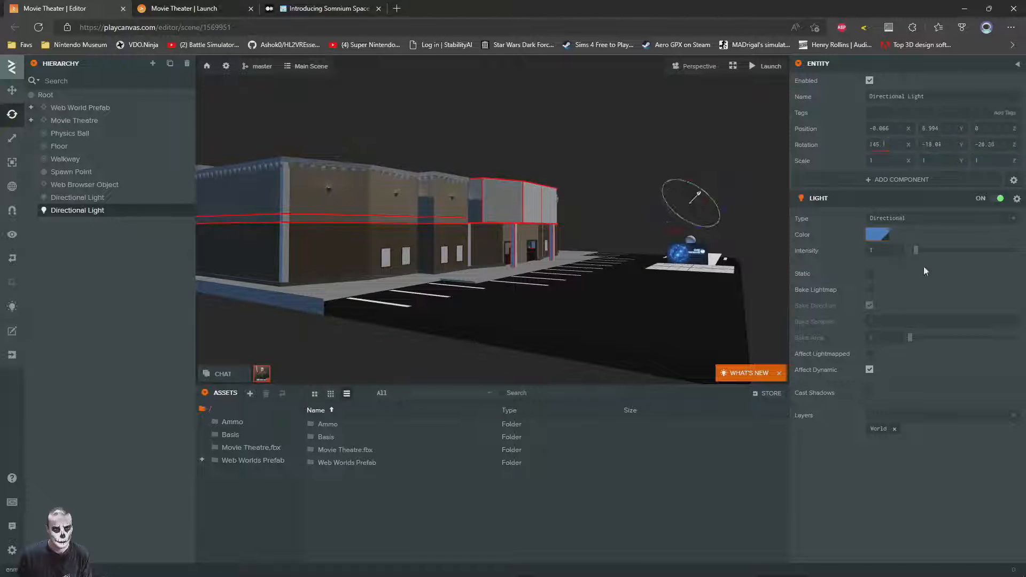
- Set the duplicated Directional Light's color to a soft red, about D16767, and deselect the light
click(877, 234)
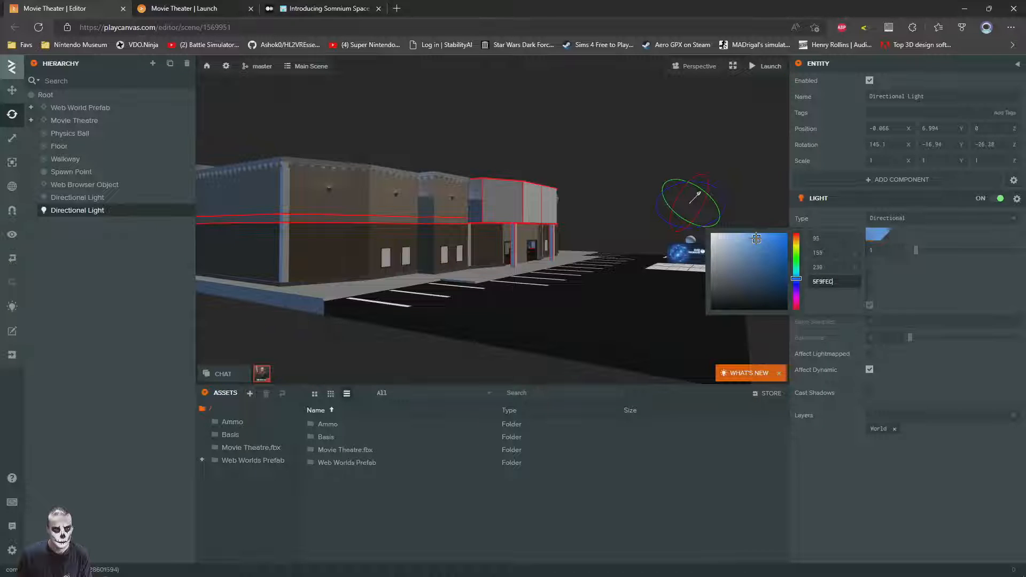
drag(755, 238, 757, 248)
mouse_move(796, 278)
mouse_down()
mouse_move(797, 231)
mouse_move(747, 243)
mouse_up()
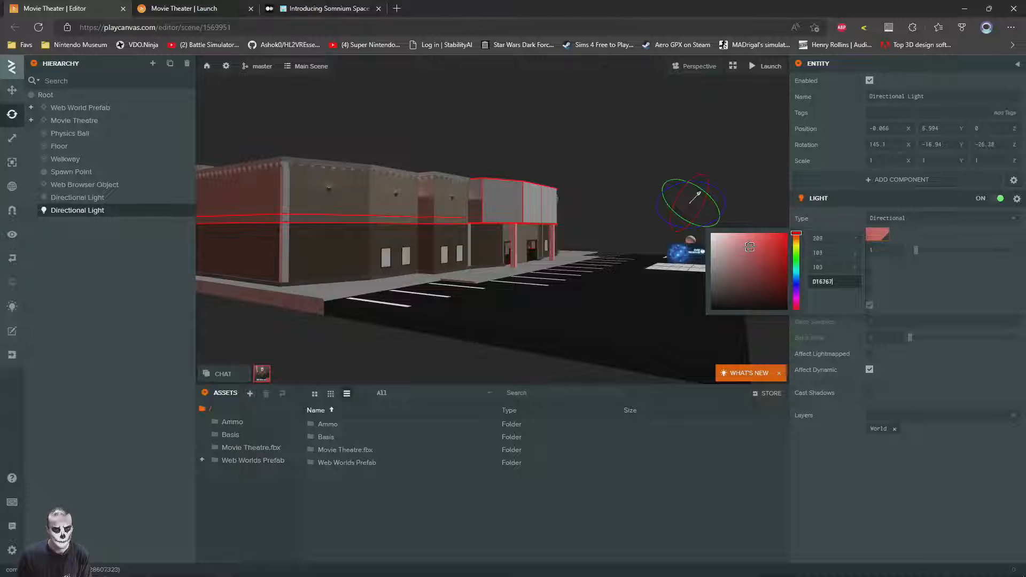
click(610, 160)
click(603, 158)
- Examine the theatre's exterior, lobby and auditorium under the red-tinted lighting
mouse_move(580, 218)
right_down()
mouse_move(600, 230)
mouse_move(589, 233)
right_up()
scroll(589, 233, up, 3)
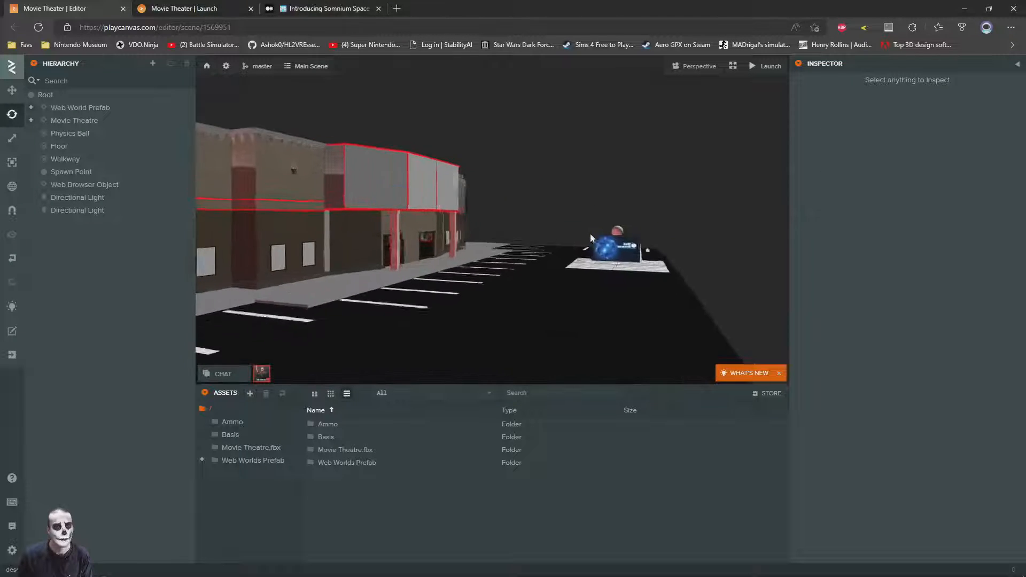
scroll(528, 243, up, 10)
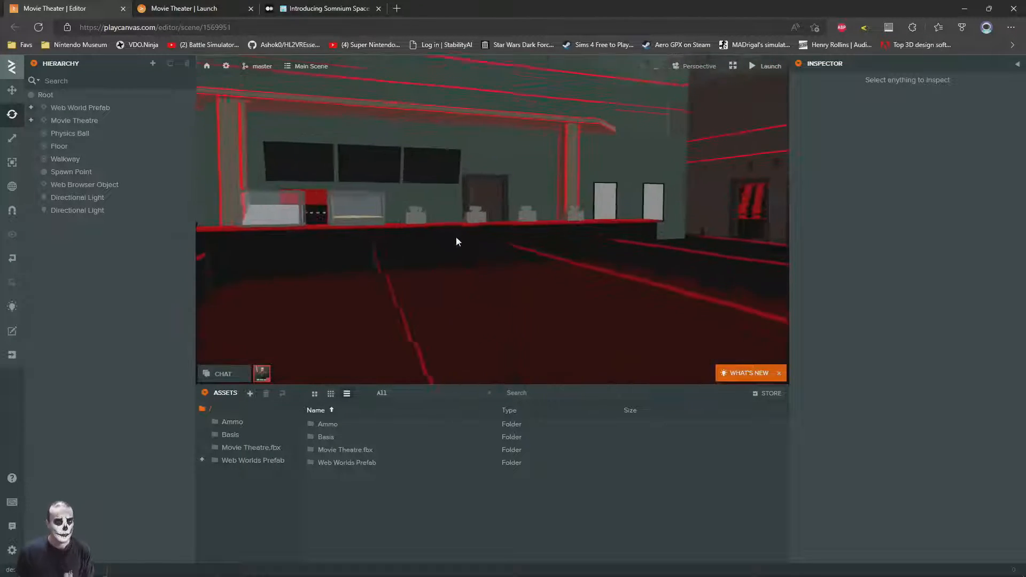
scroll(473, 235, up, 10)
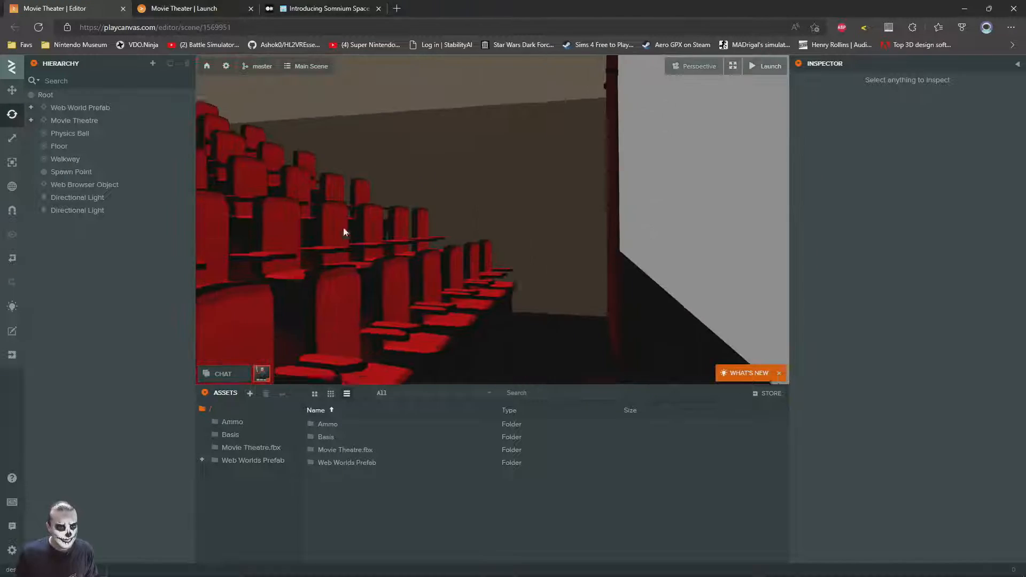
key(w)
right_drag(469, 232, 546, 293)
scroll(501, 253, down, 10)
- Add a static Rigid Body component to the parking lot ground, Cube.027
click(498, 213)
click(354, 308)
right_drag(514, 251, 578, 248)
scroll(454, 243, down, 3)
key(a)
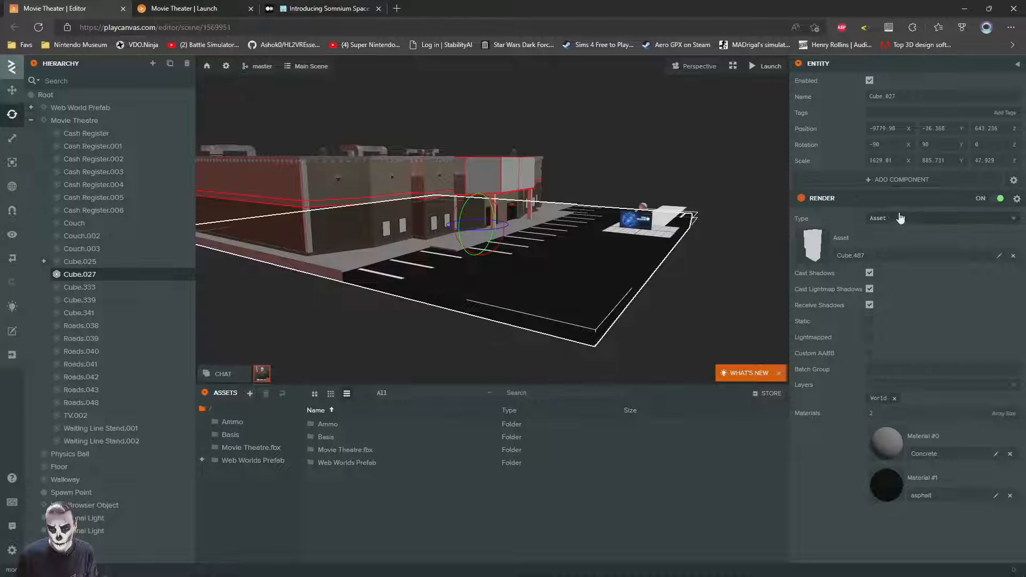
click(861, 179)
mouse_move(906, 292)
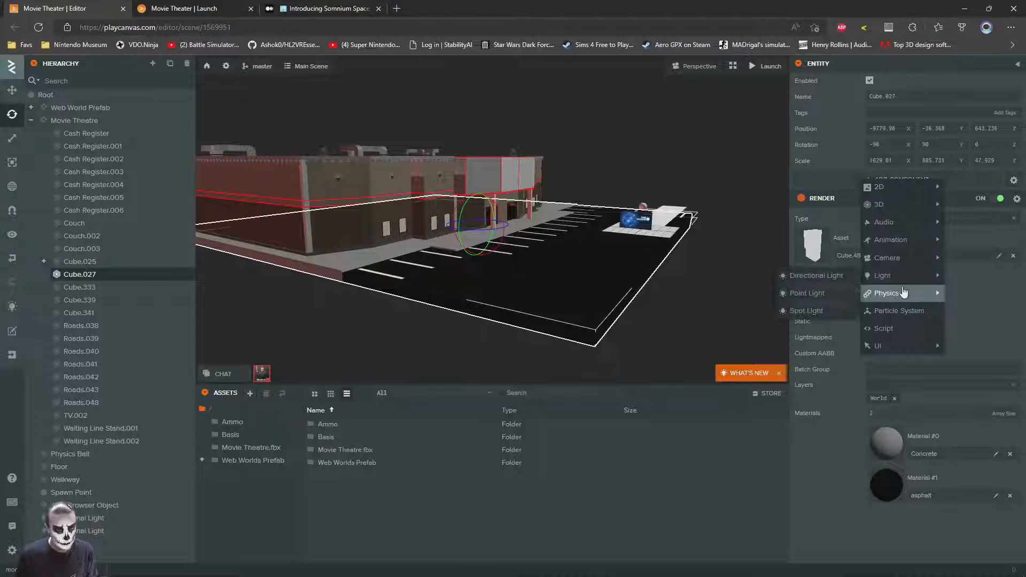
click(807, 311)
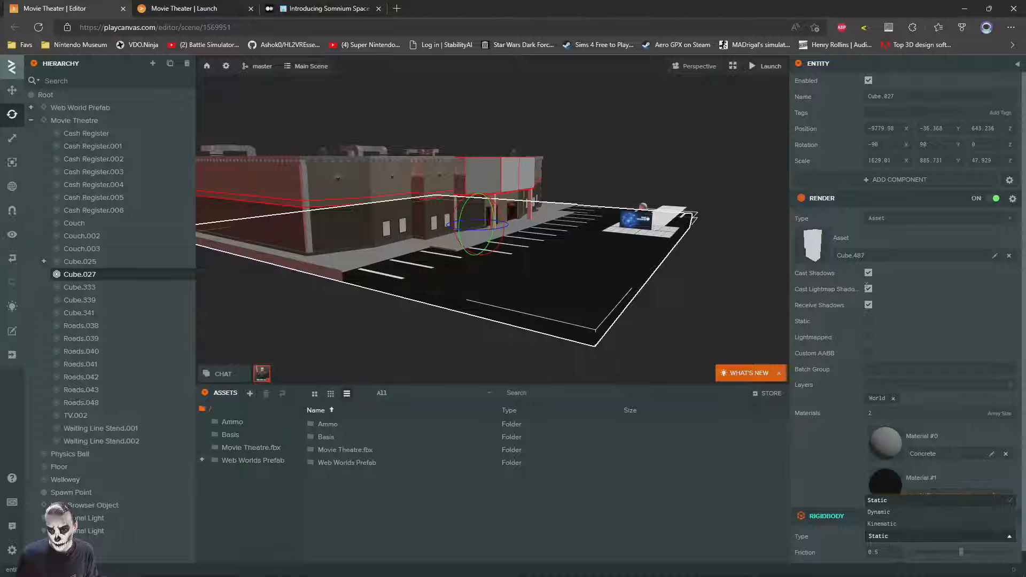
- Add a Collision component to the parking lot ground and set its type to Mesh
click(863, 182)
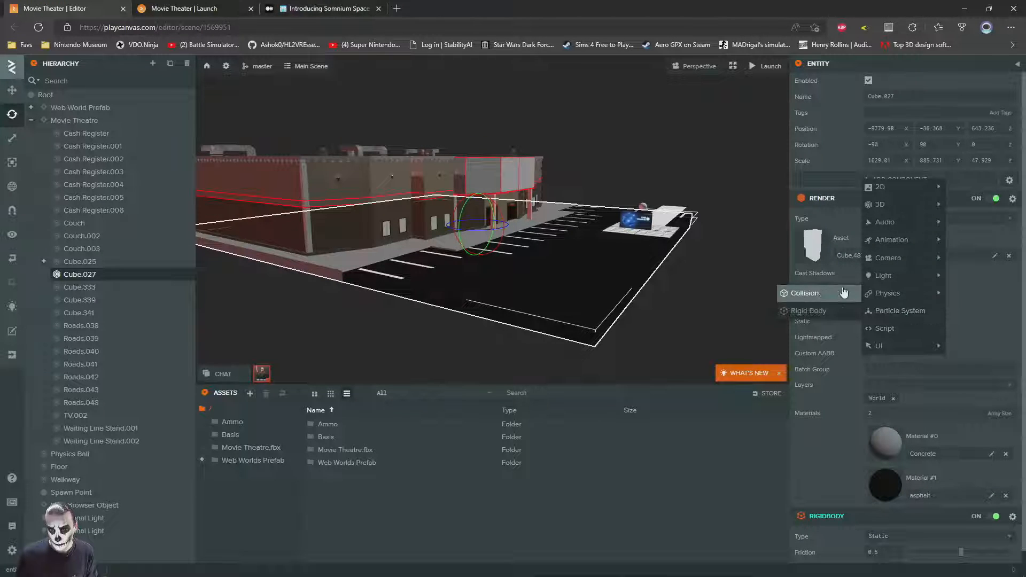
click(820, 293)
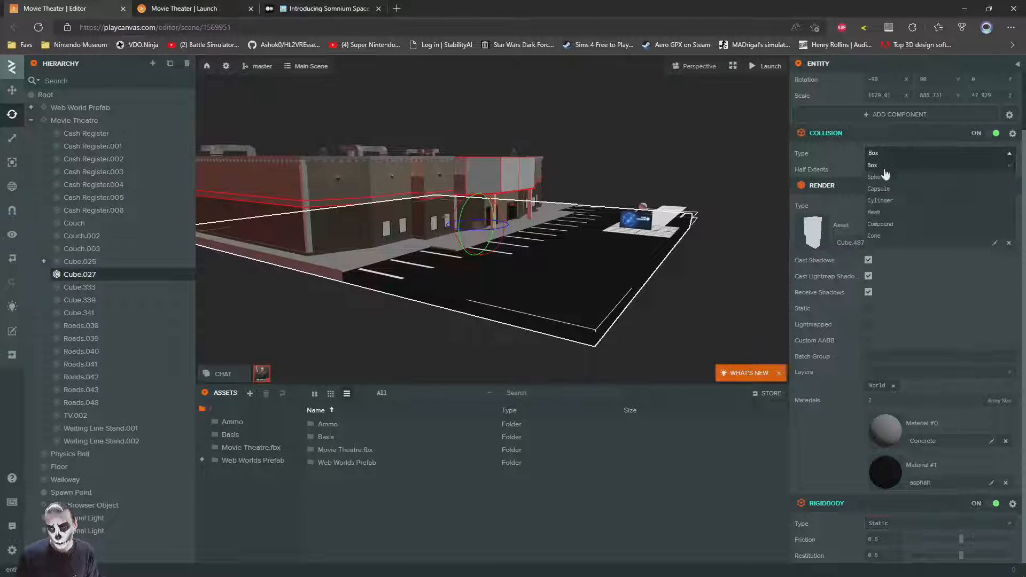
click(876, 213)
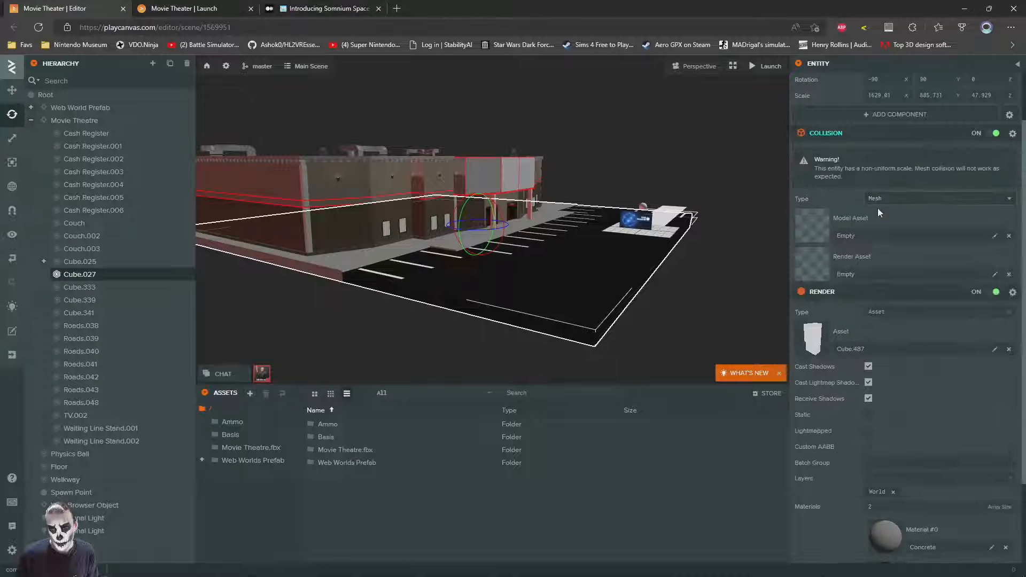
- Locate the ground's Cube.487 render in the Movie Theatre.fbx assets and assign it as Cube.027's collision render asset
click(812, 337)
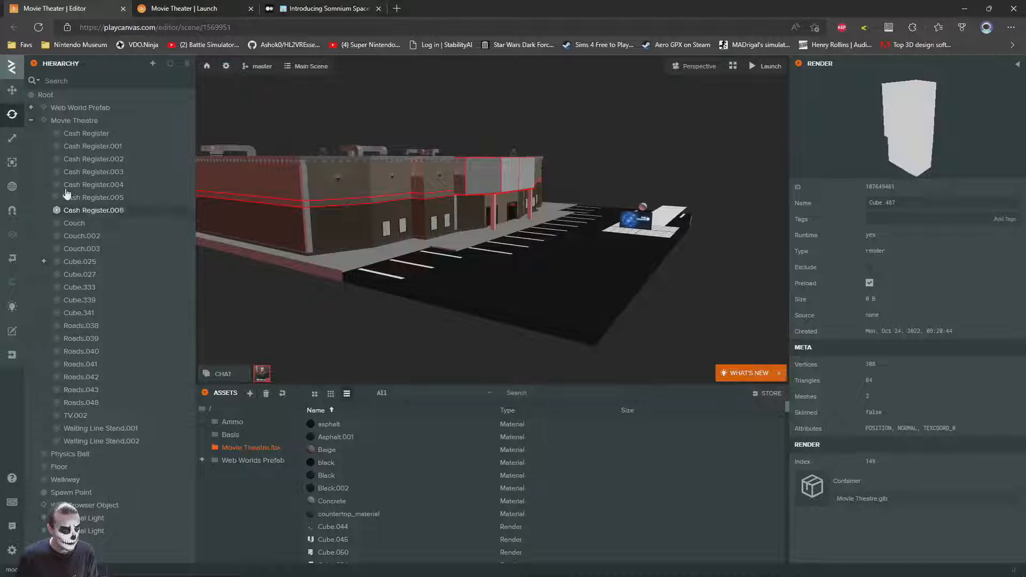
click(548, 332)
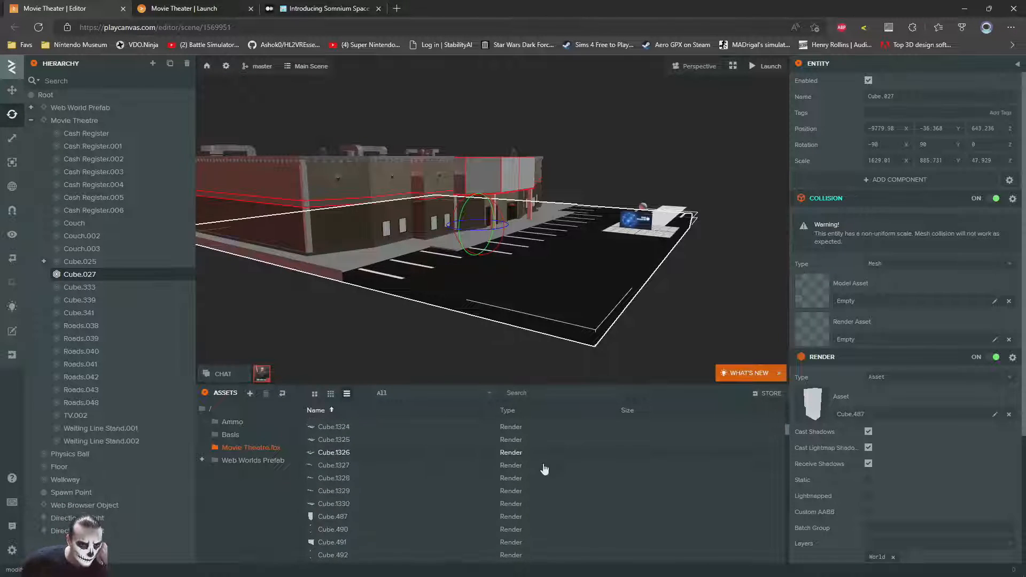
drag(335, 525, 764, 475)
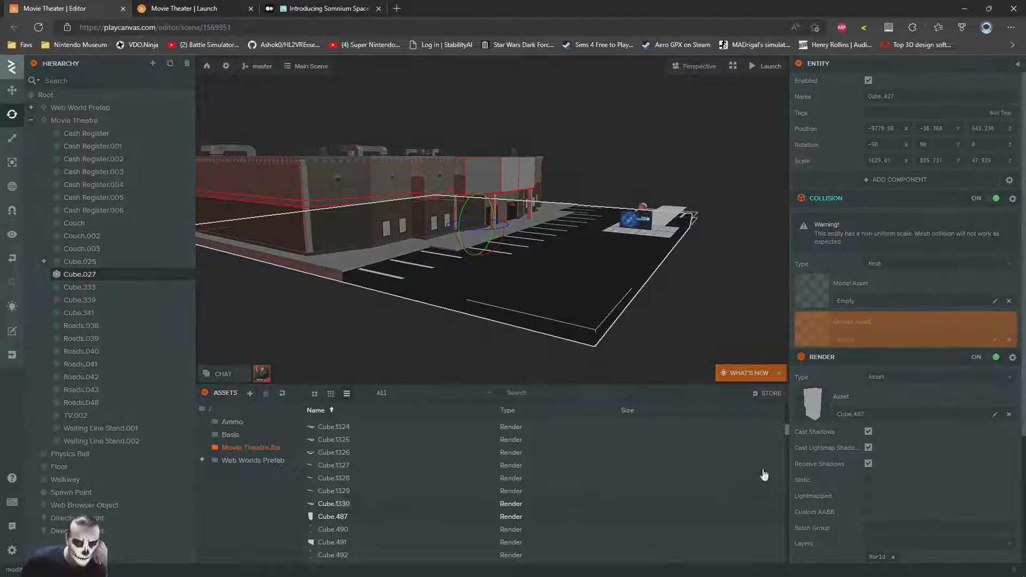
drag(820, 325, 820, 326)
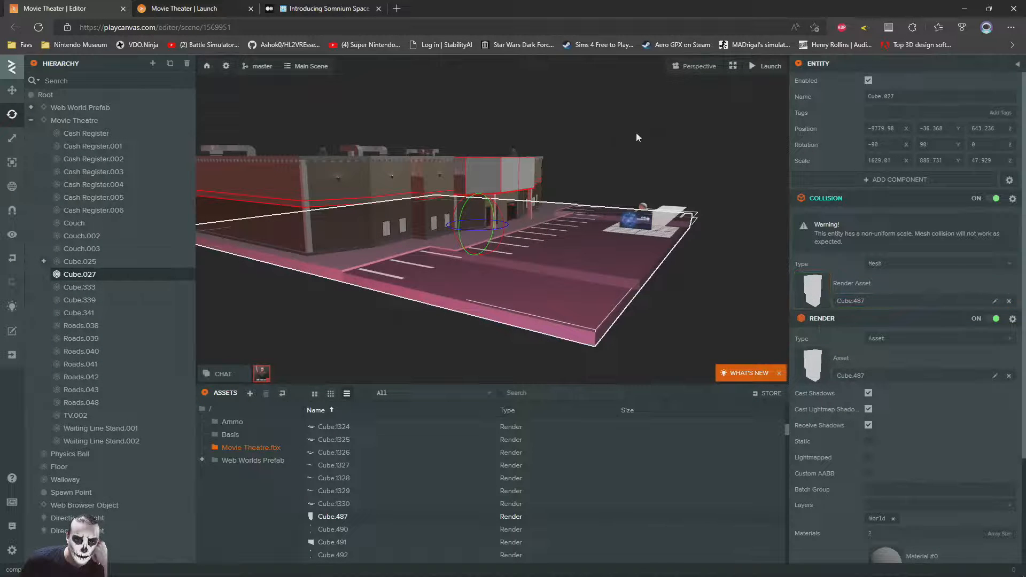
- Delete the template's Walkway, Floor and Physics Ball entities from the scene
click(636, 133)
click(670, 207)
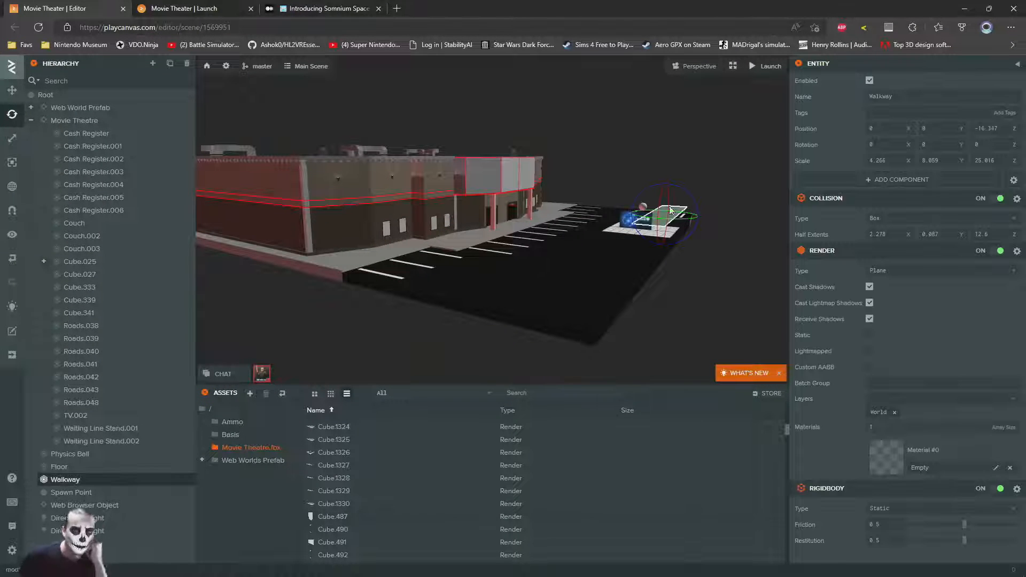
key(Delete)
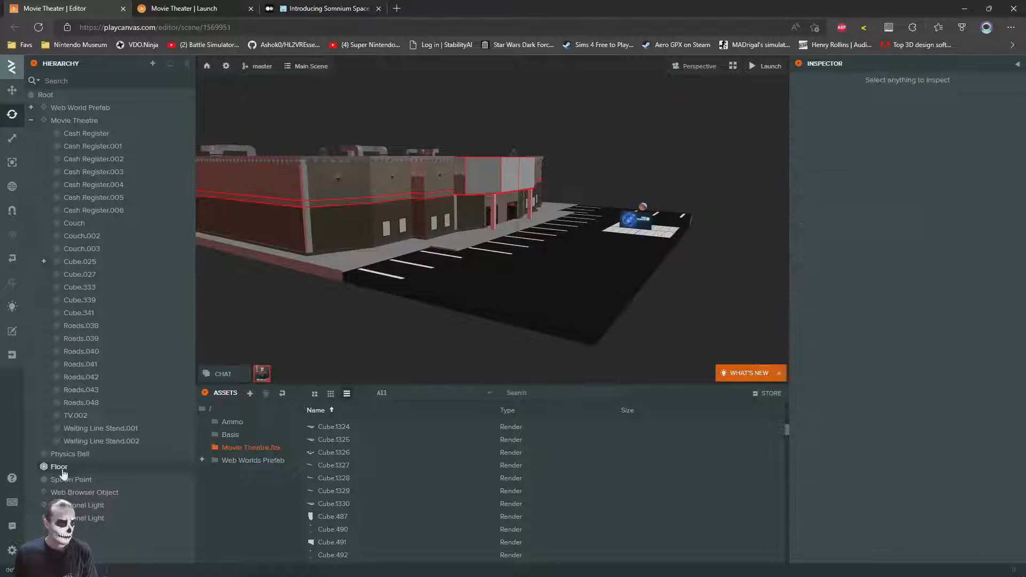
click(60, 466)
key(Delete)
click(75, 454)
key(Delete)
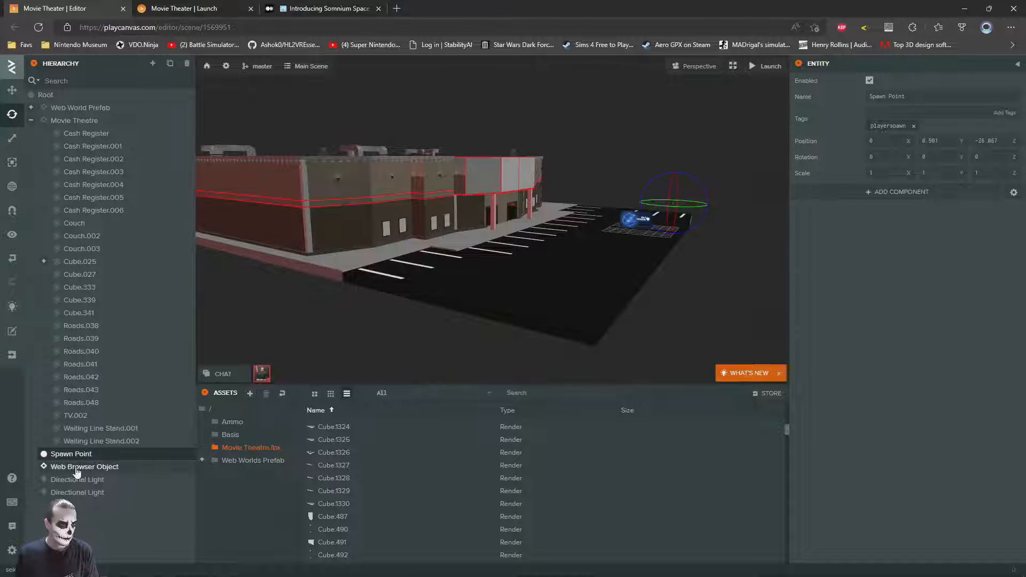
- Move the Spawn Point from beyond the ground's edge onto the parking lot in front of the theatre
click(76, 469)
click(240, 7)
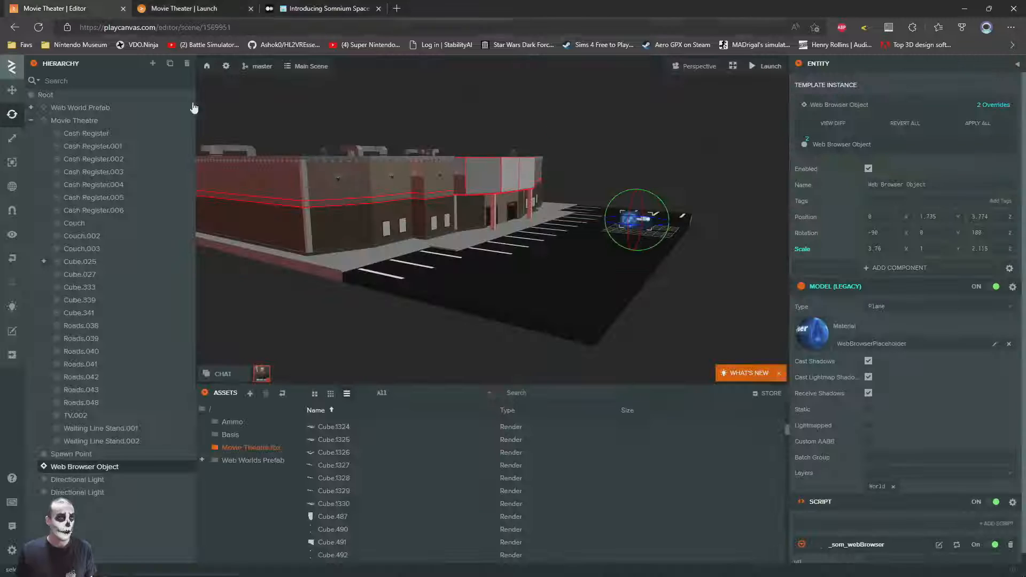
click(71, 454)
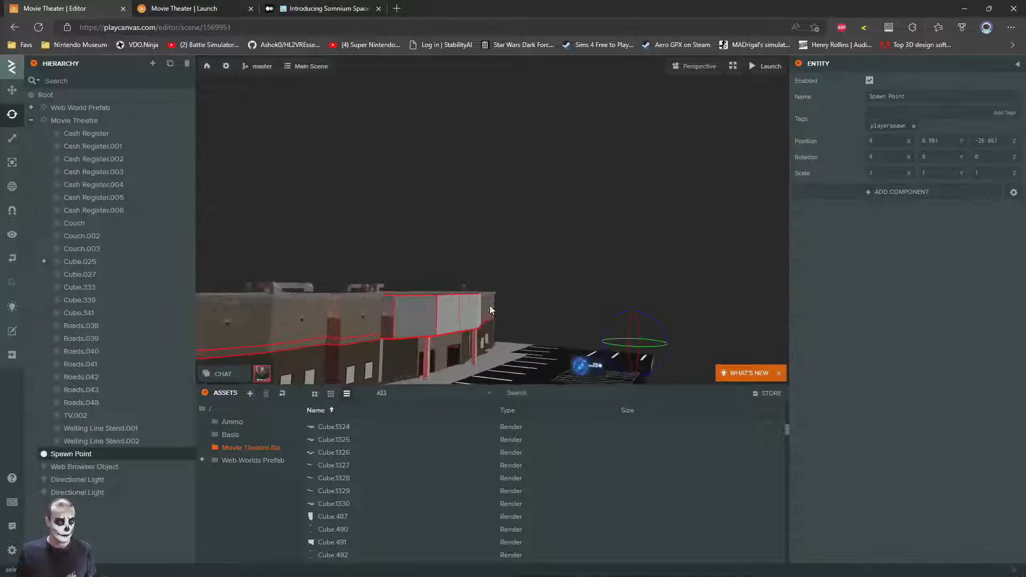
key(d)
right_drag(450, 205, 443, 236)
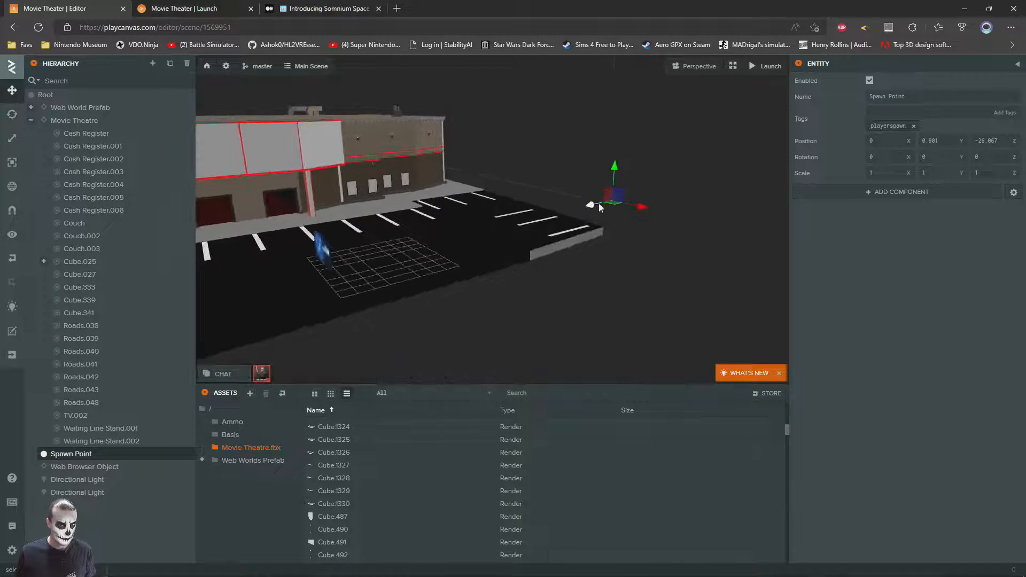
drag(598, 203, 407, 240)
- Reload the launched scene and walk the avatar across the parking lot to the theatre entrance to test the ground collision
click(240, 5)
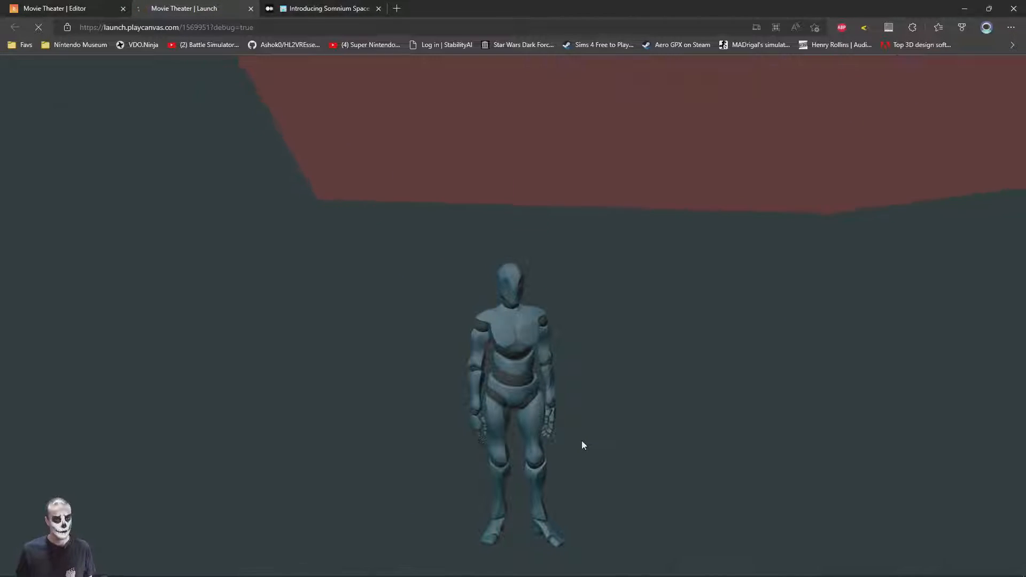
key(F5)
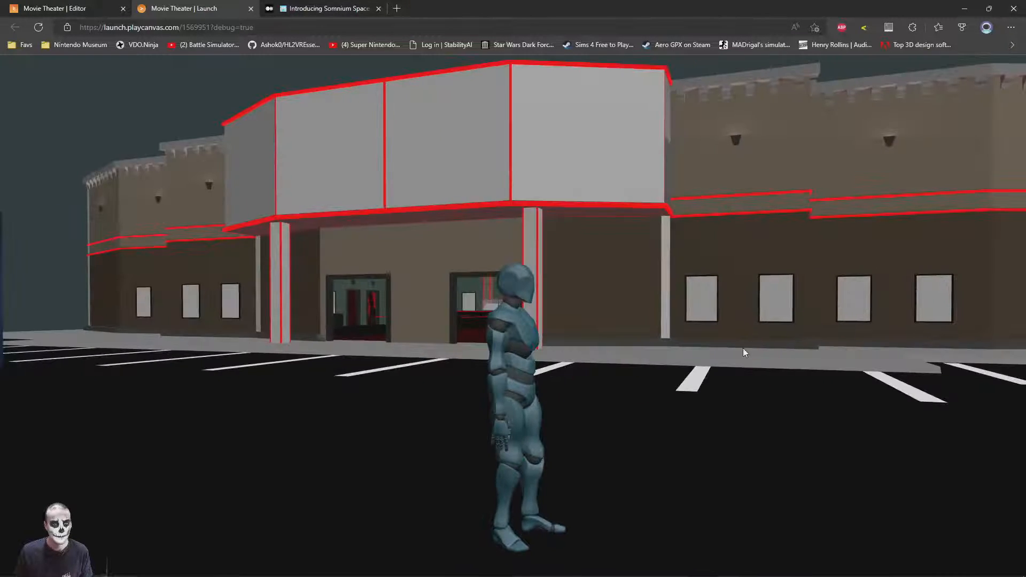
key(w)
key(w)
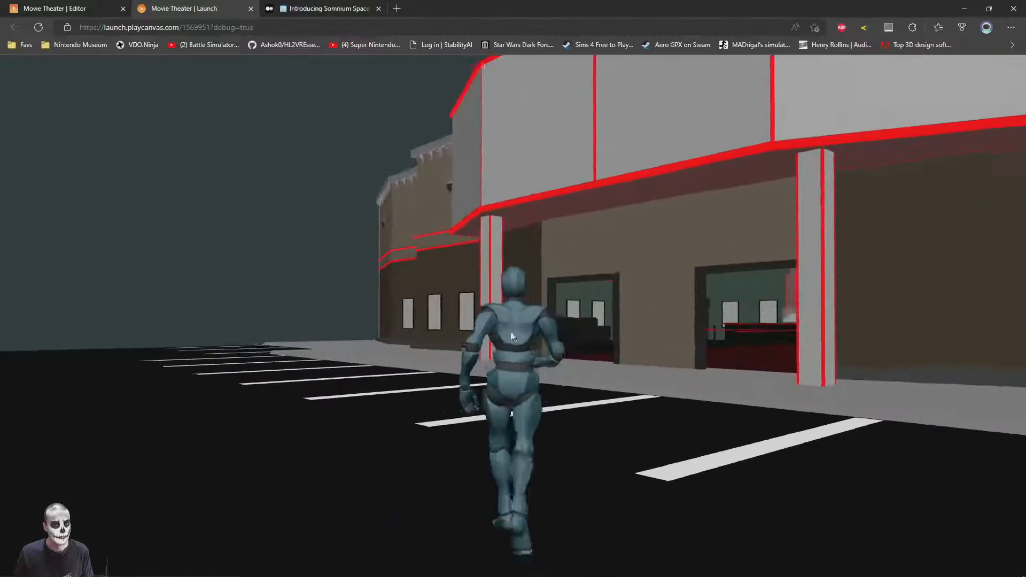
key(w)
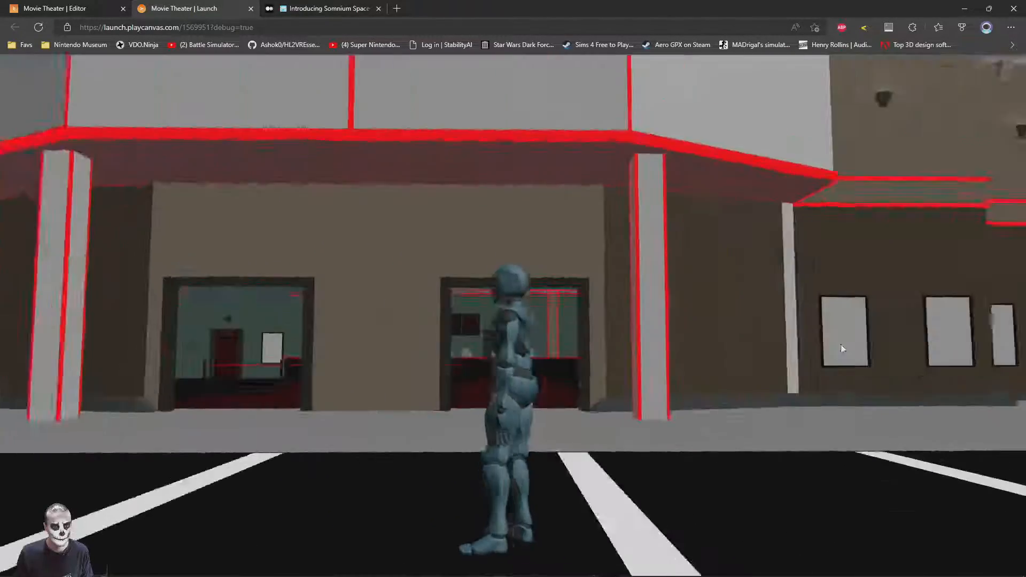
key(w)
key(w)
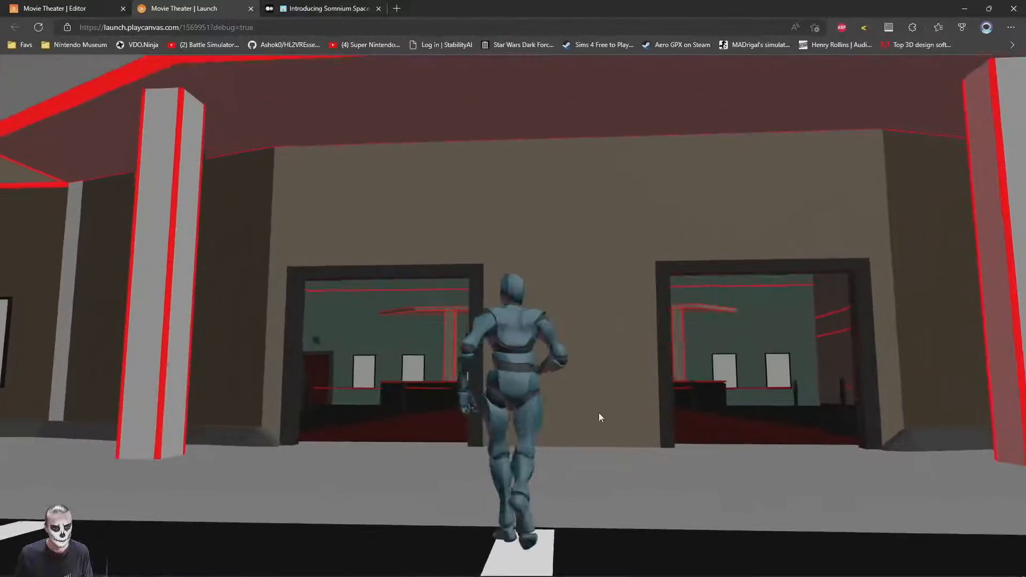
- Walk the avatar through the entrance and lobby into an auditorium to check the interior
key(w)
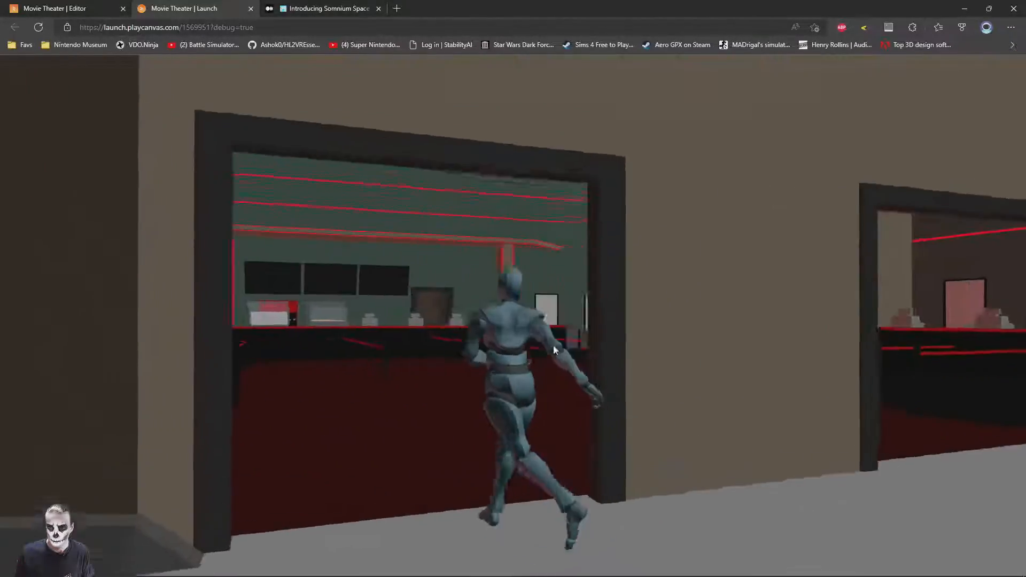
key(w)
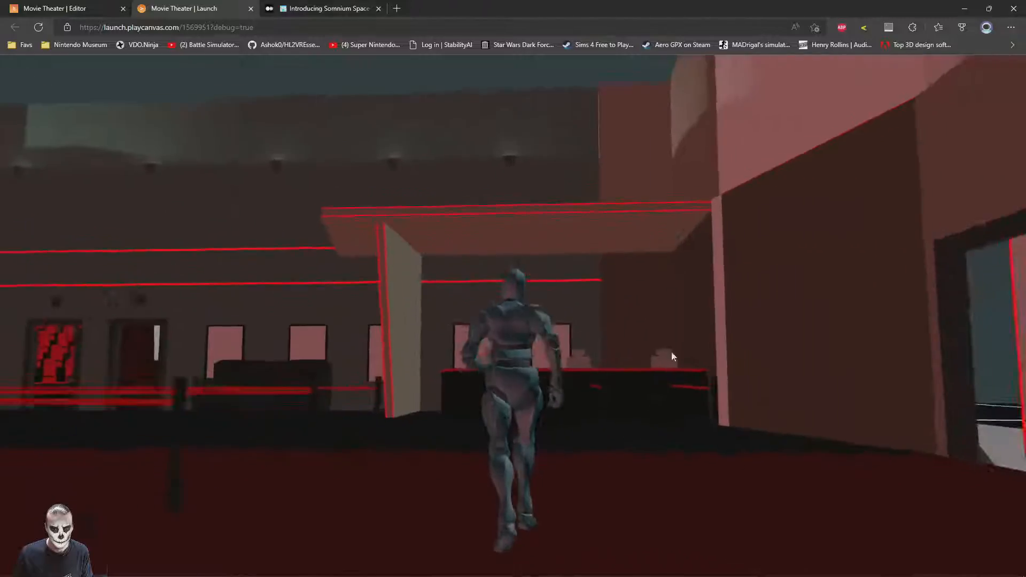
key(w)
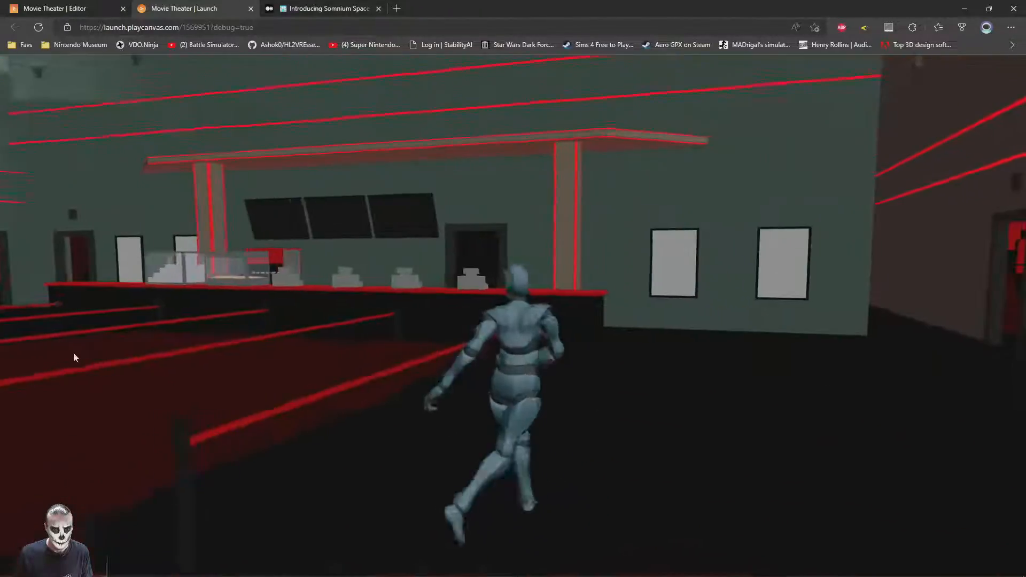
key(w)
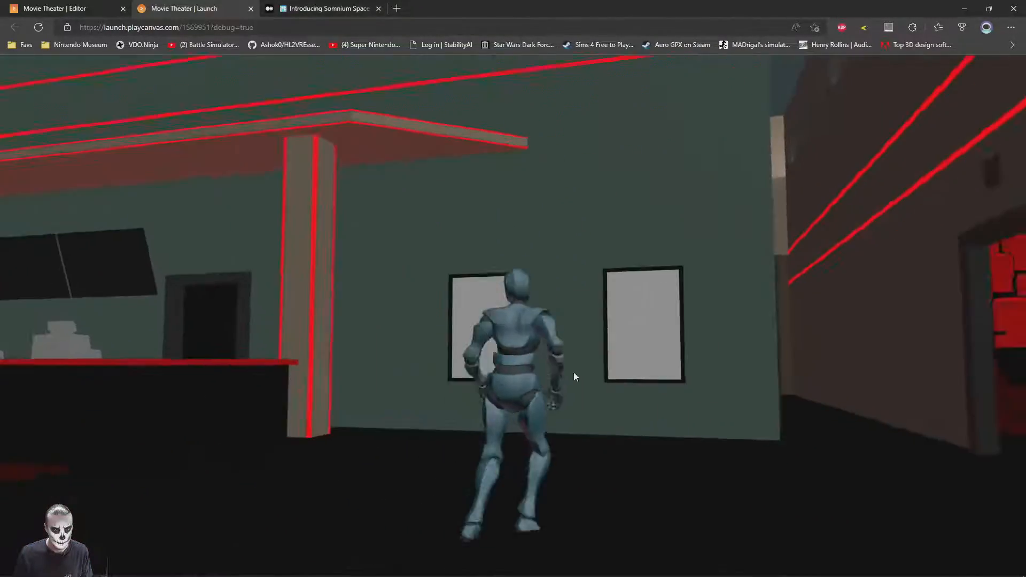
key(w)
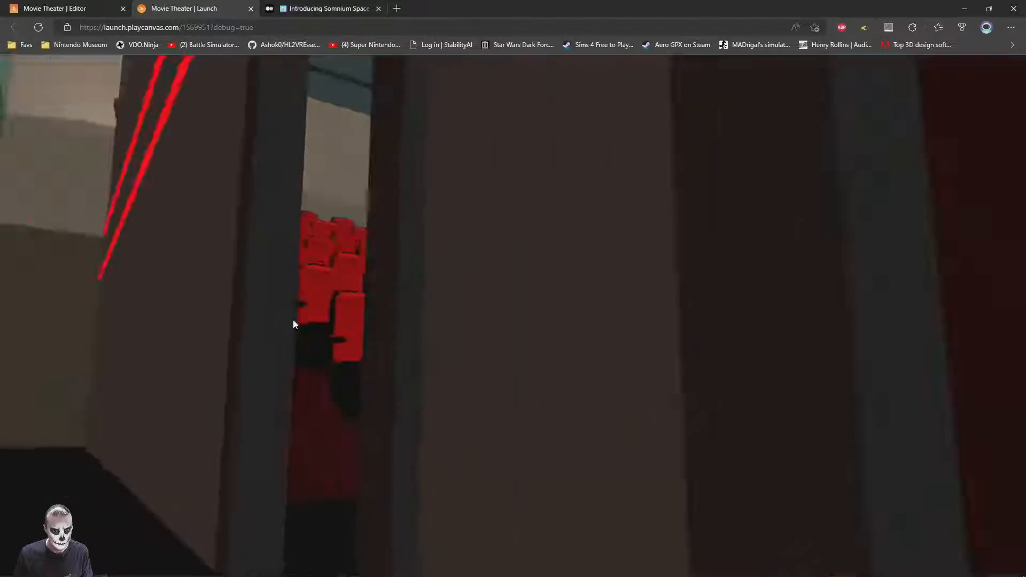
key(w)
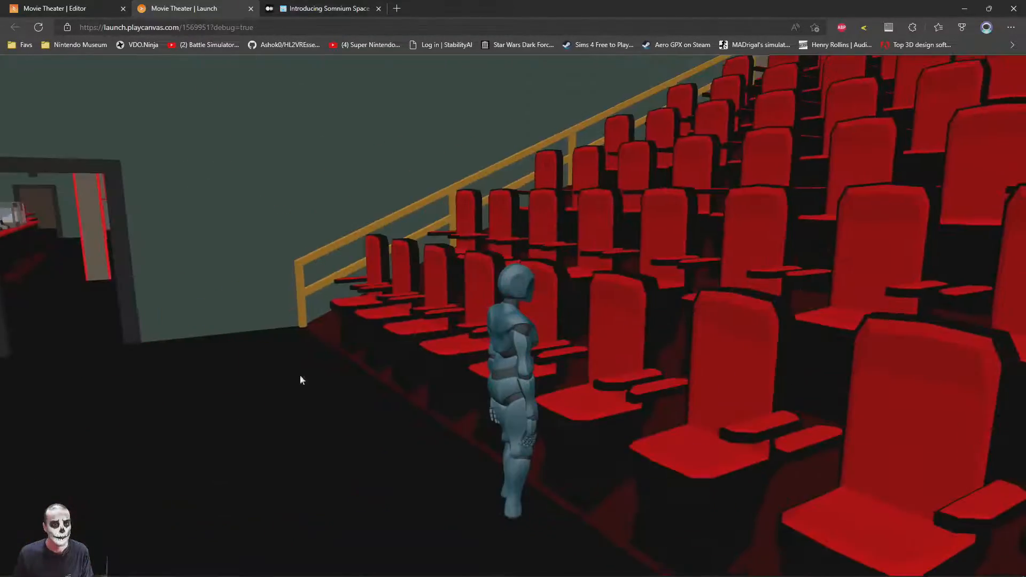
- Walk the avatar out of the auditorium, across the lobby and through another auditorium to inspect its screen and seats
key(w)
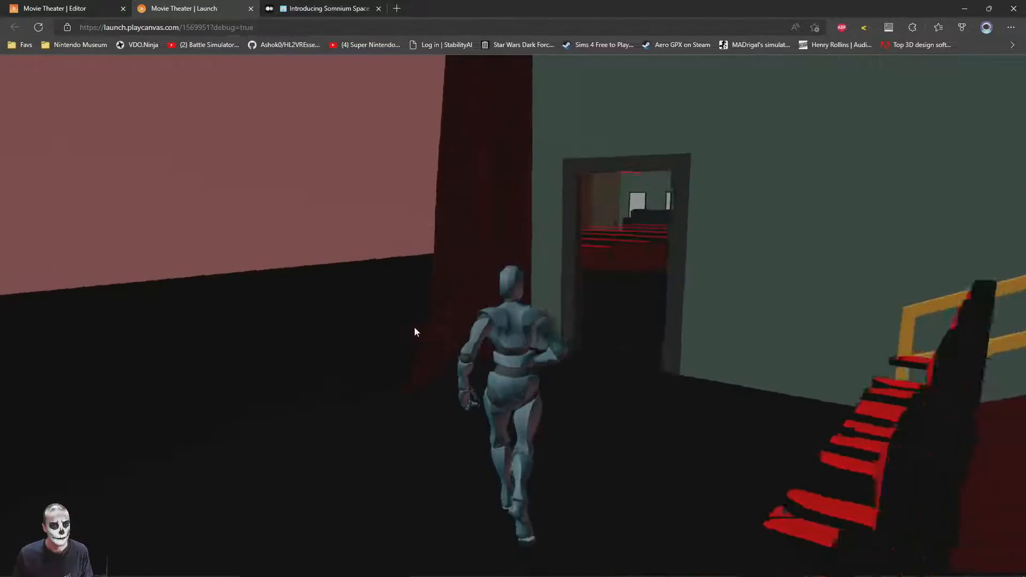
key(w)
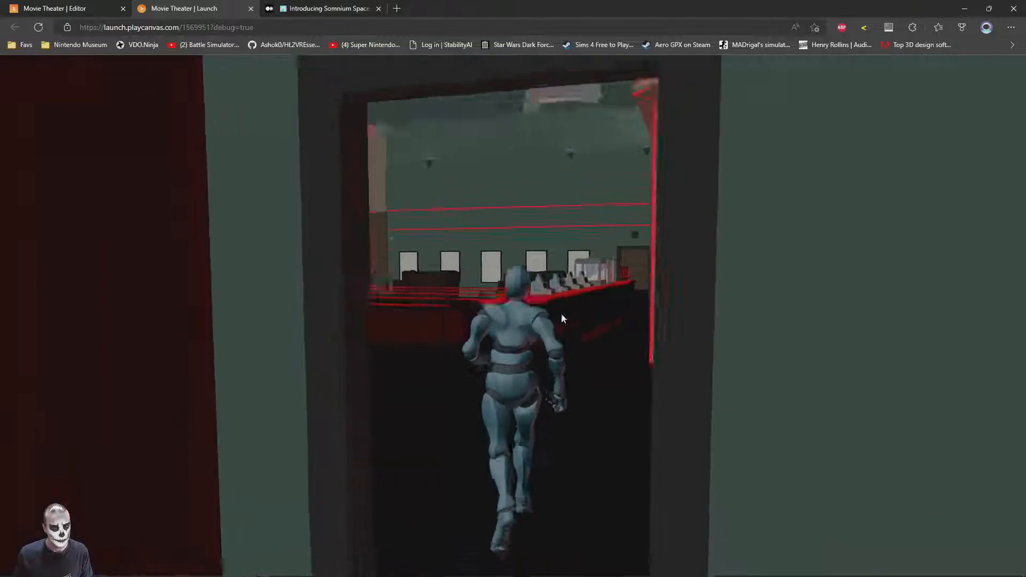
key(w)
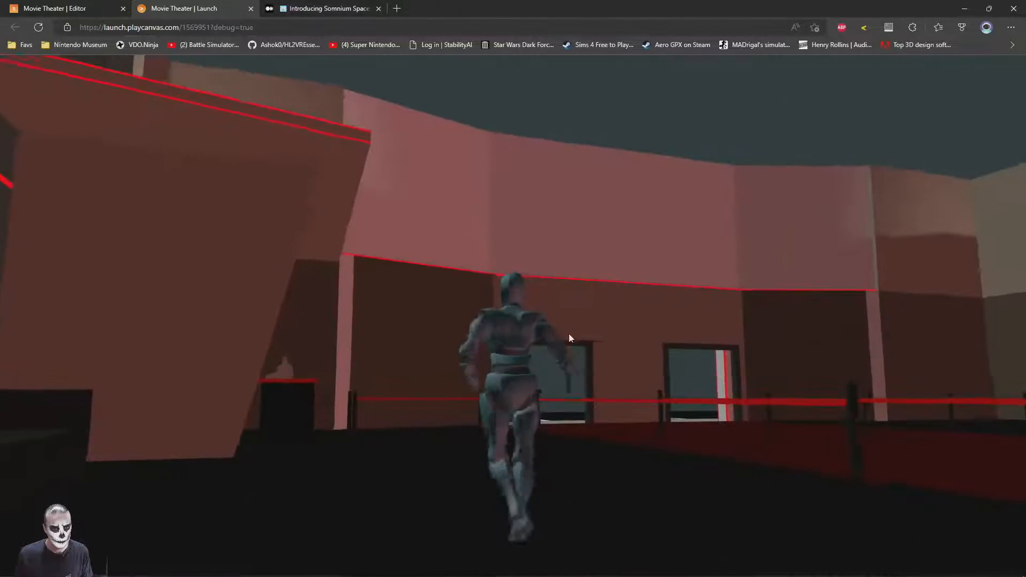
key(w)
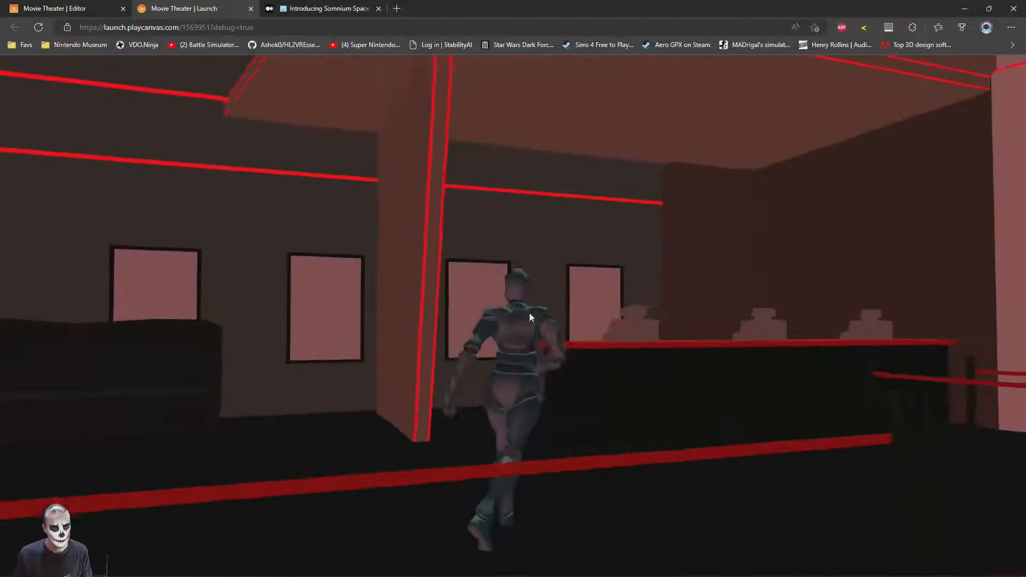
key(w)
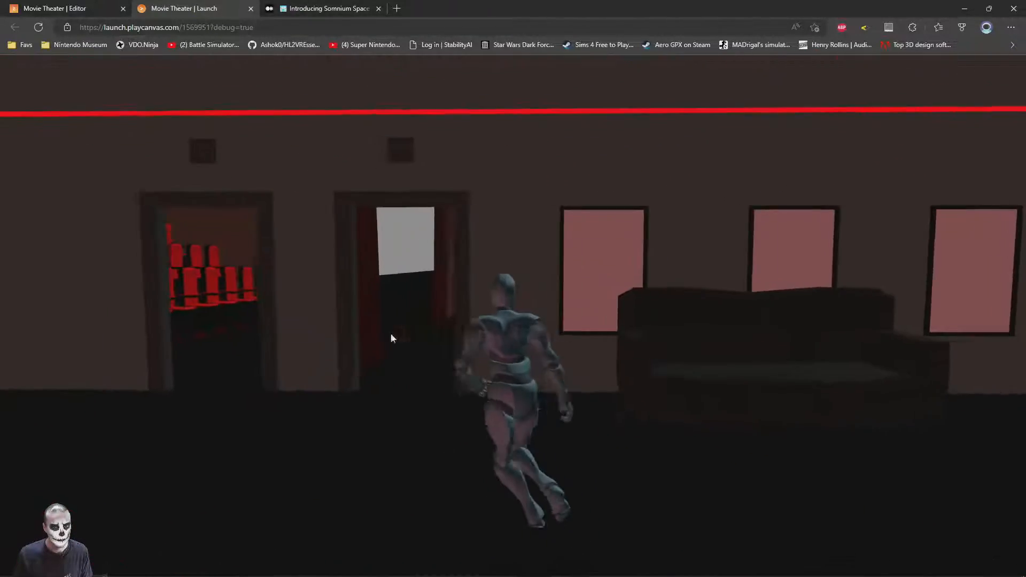
key(w)
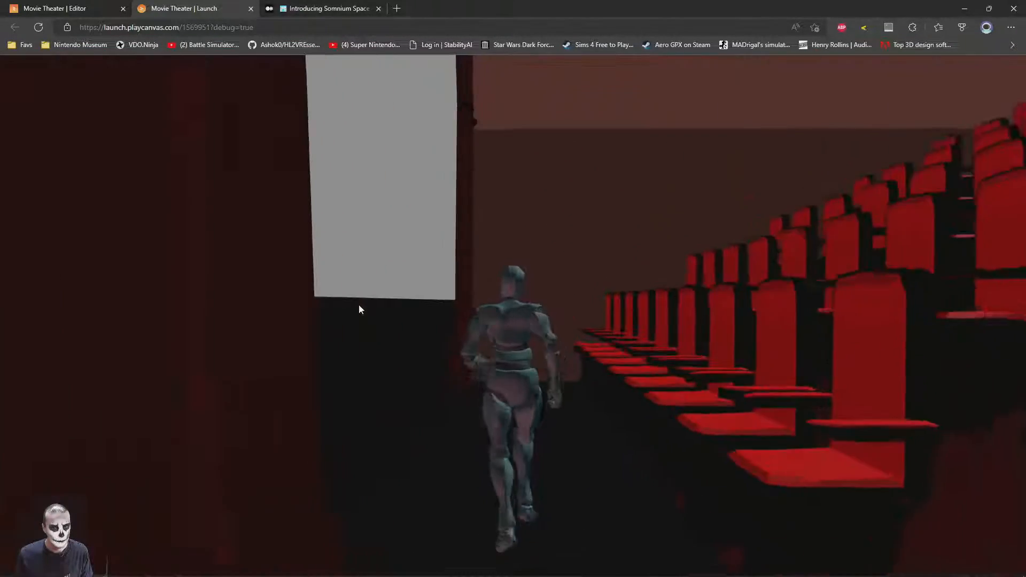
key(w)
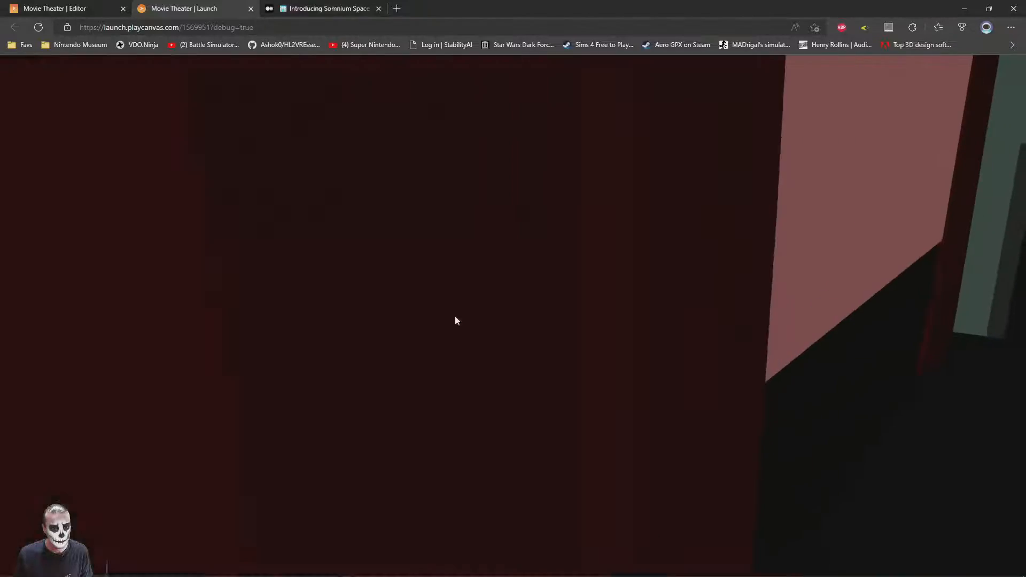
- Walk the avatar back into the lobby and around the concession counter and queue barriers to check the layout
key(w)
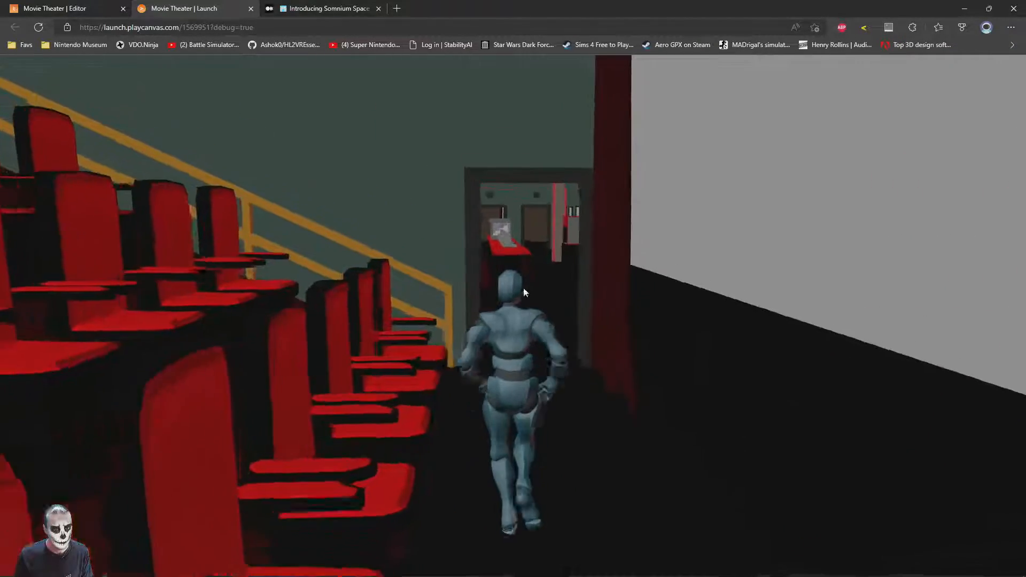
key(w)
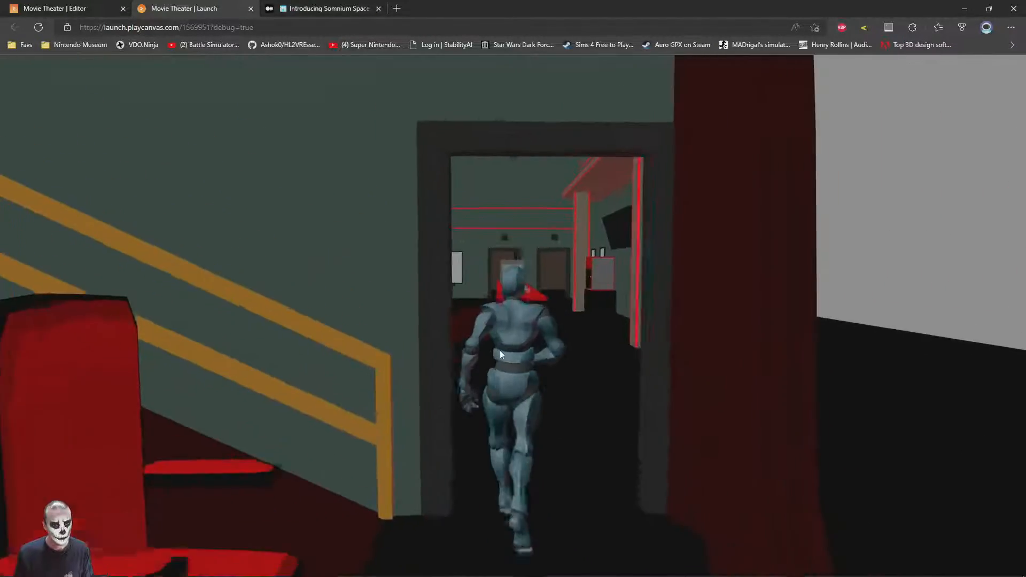
key(w)
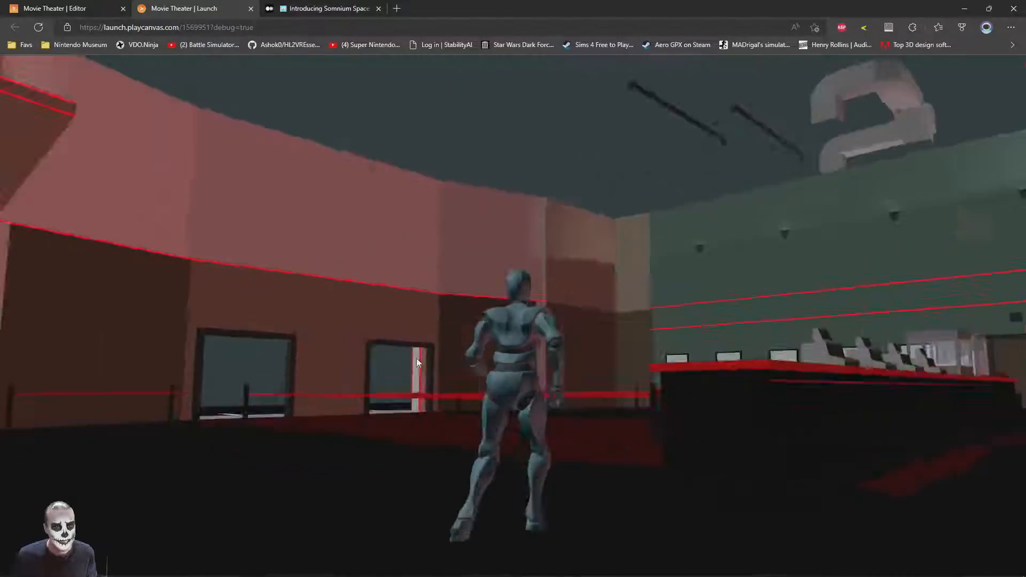
key(w)
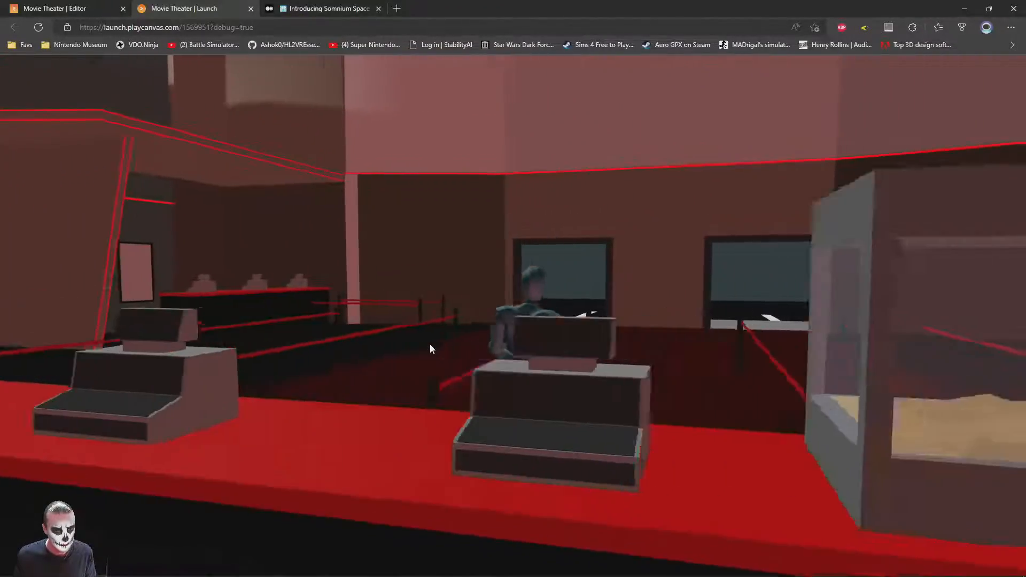
key(w)
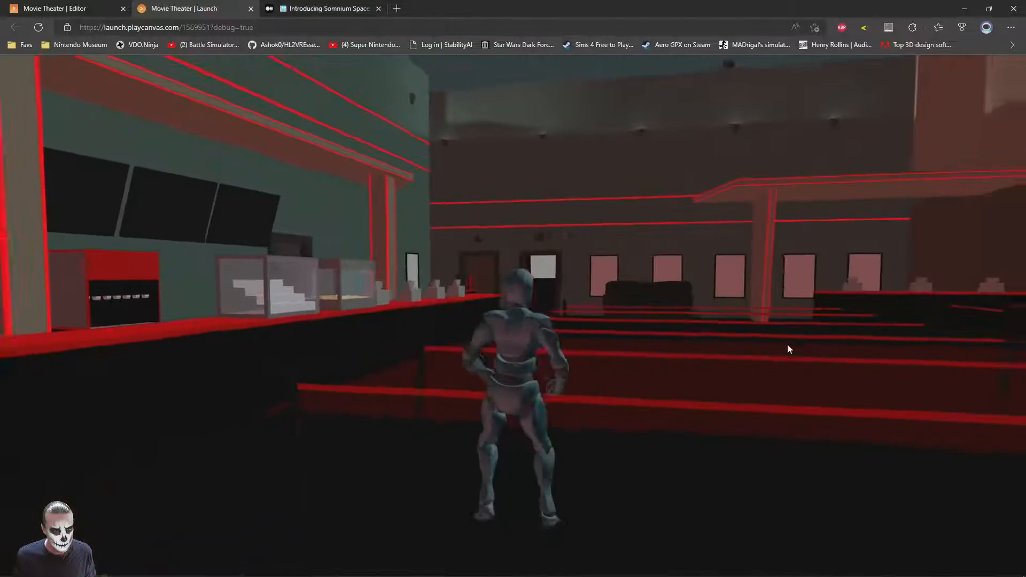
- Walk the avatar across the lobby into an auditorium behind the far doorways and turn back toward its exit
key(w)
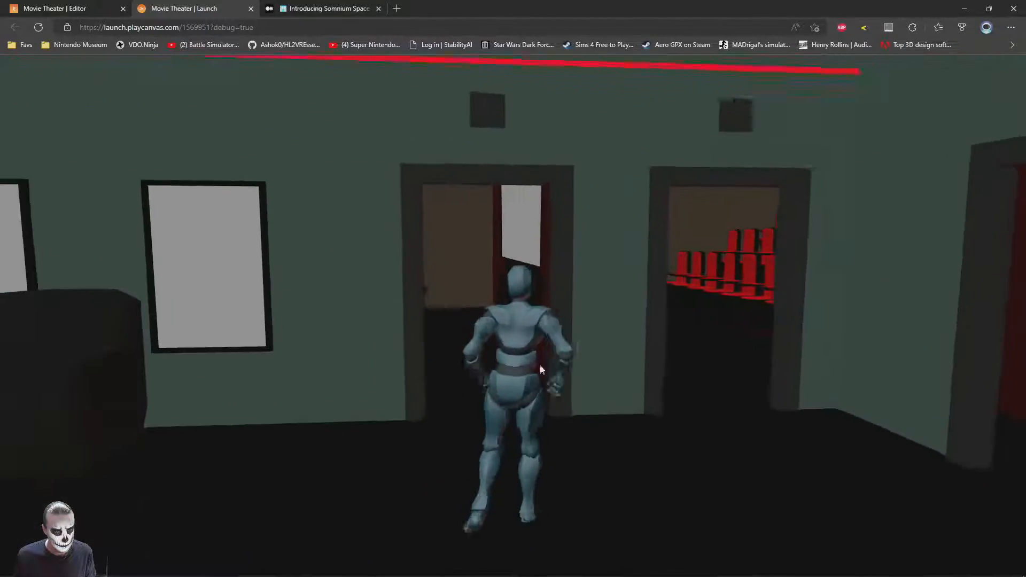
key(w)
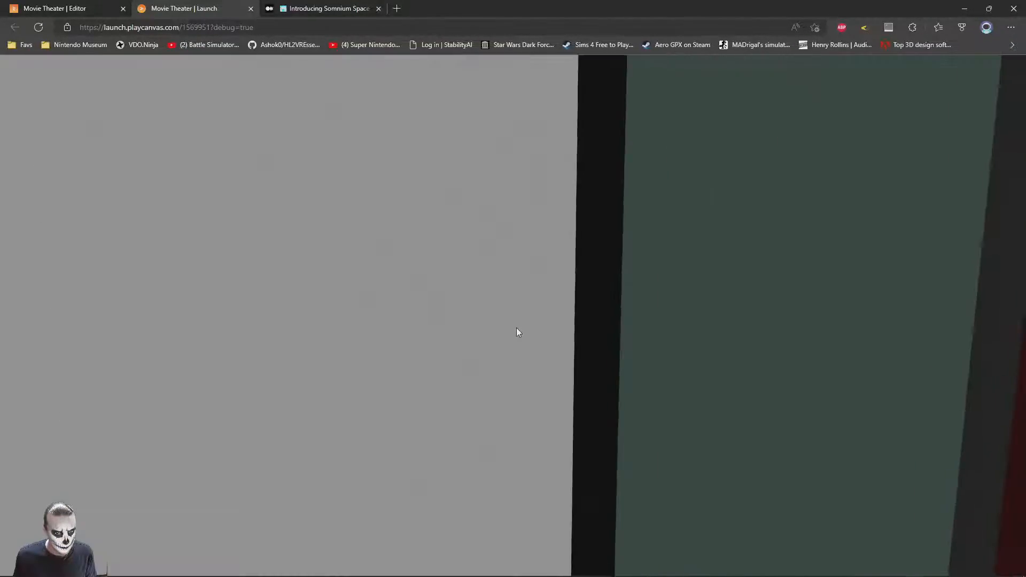
key(w)
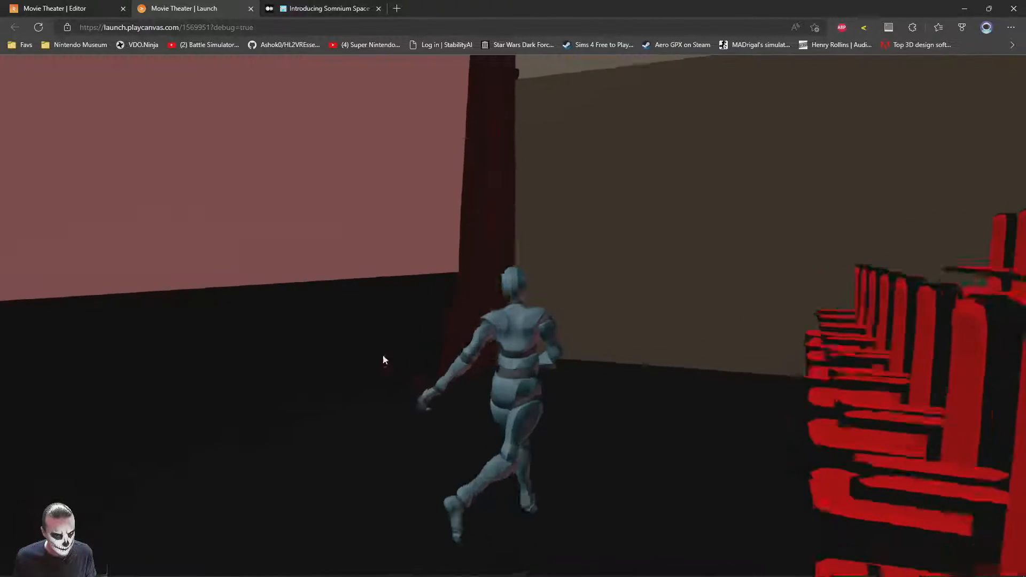
drag(382, 359, 475, 294)
key(w)
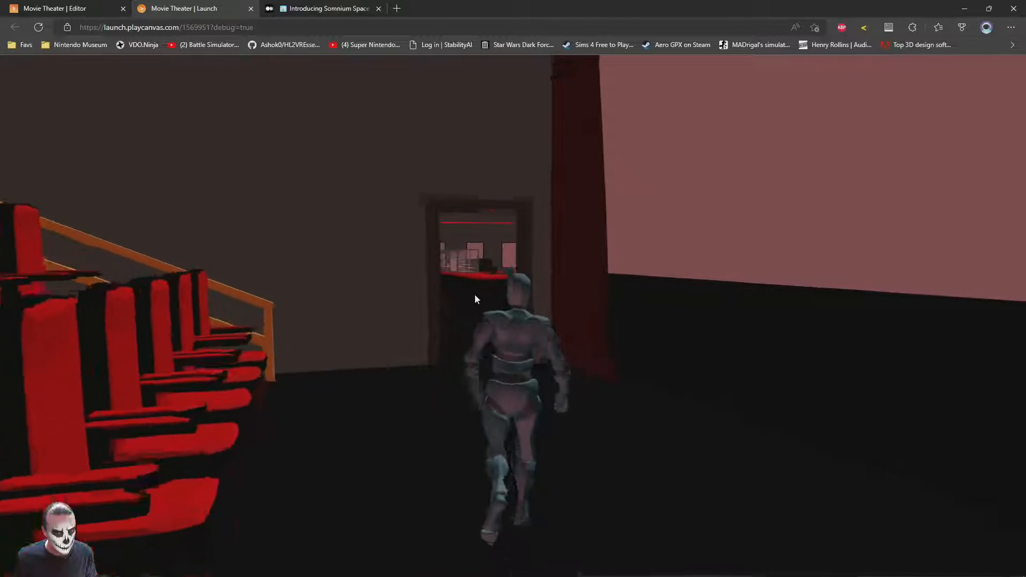
- Switch back to the editor and disable the Theatre Seat.001 entity in the auditorium
key(ctrl+1)
right_drag(460, 245, 442, 313)
key(w)
click(442, 311)
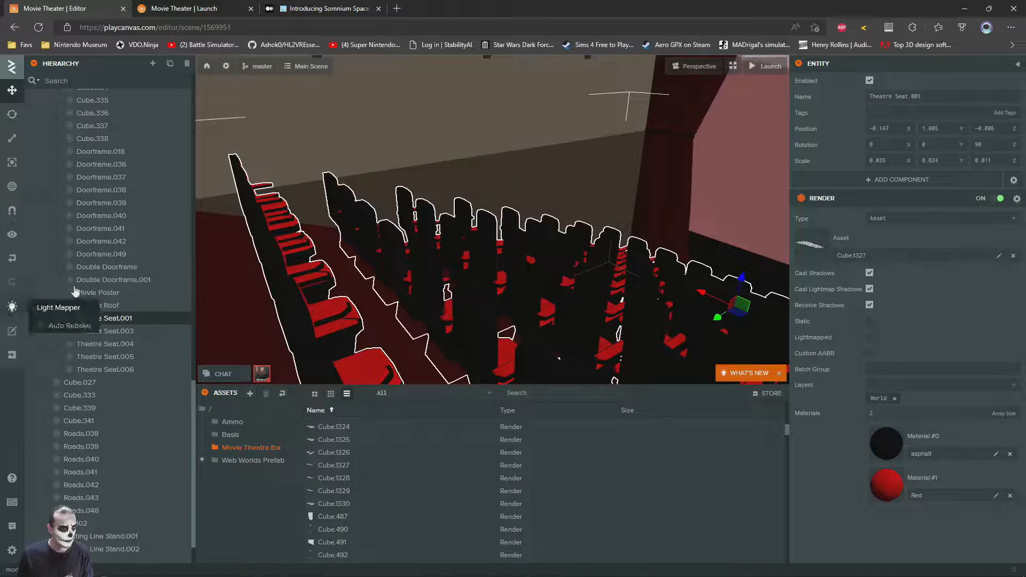
scroll(141, 272, up, 5)
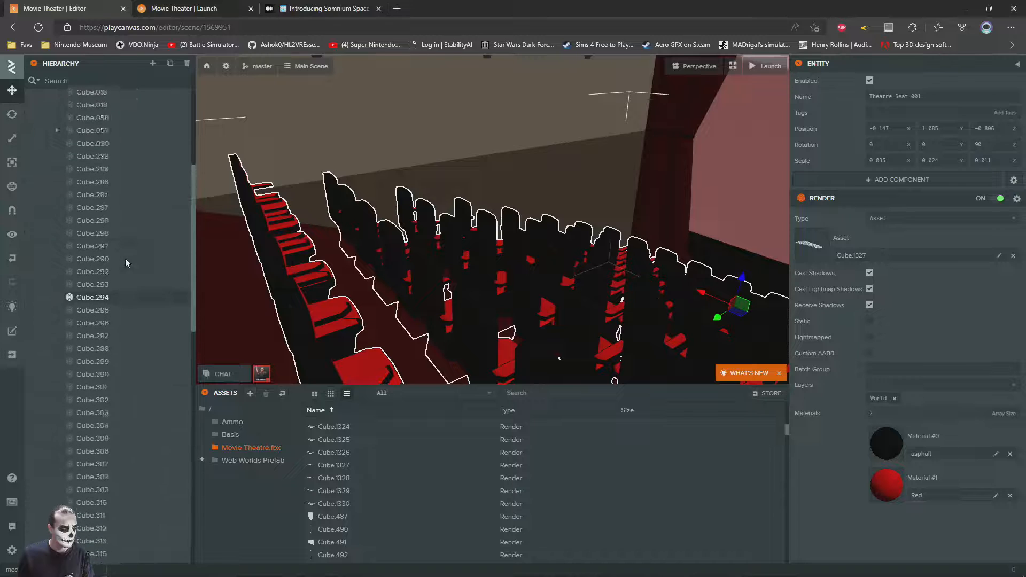
click(869, 81)
- Disable the Cube.305 curtain and the Cube.303 movie screen in the same auditorium
right_drag(492, 238, 450, 264)
click(466, 248)
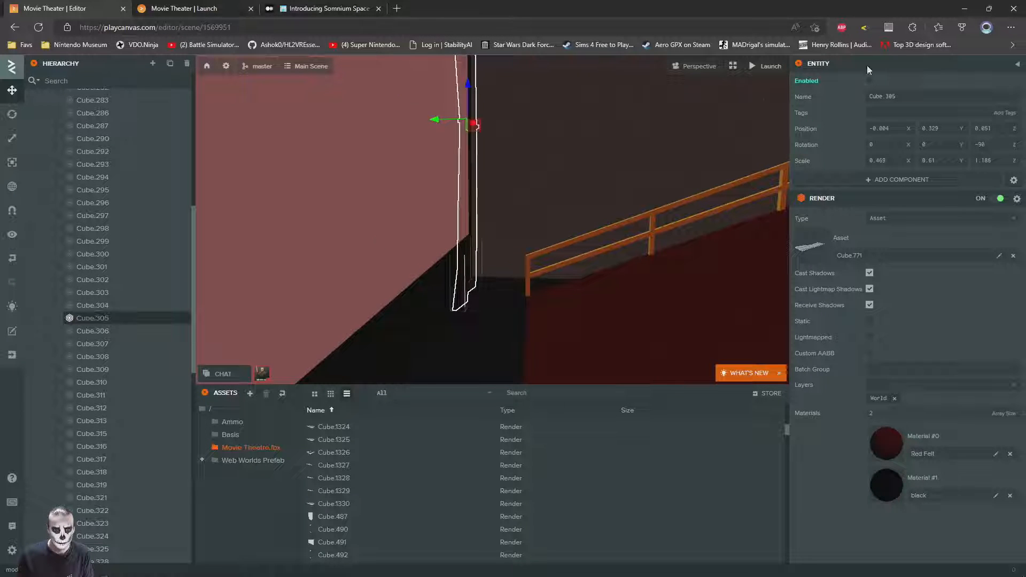
click(869, 80)
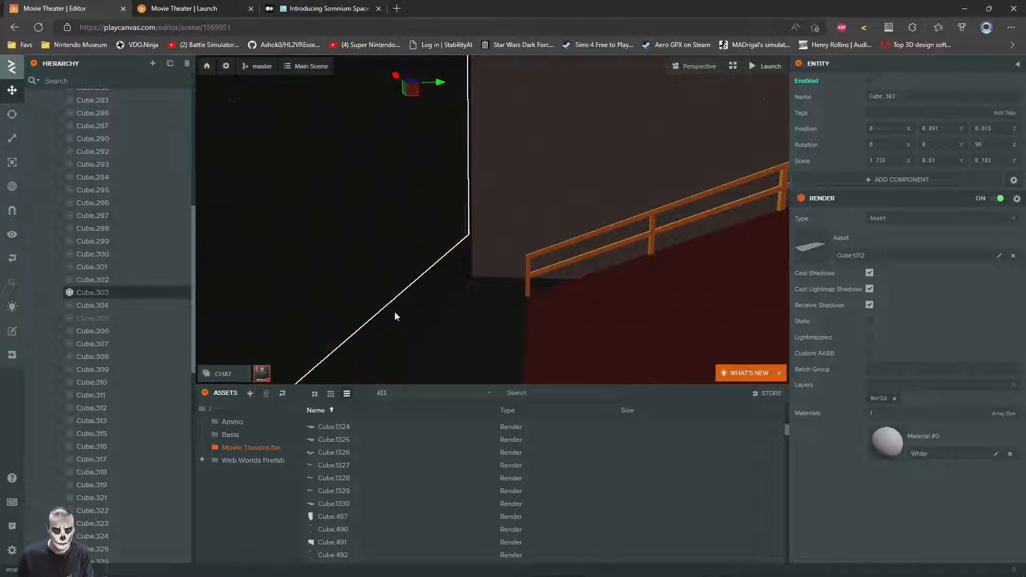
- Disable the Cube.281 gold handrail and the Cube.280 red seating platform beneath the seats
right_drag(522, 239, 412, 241)
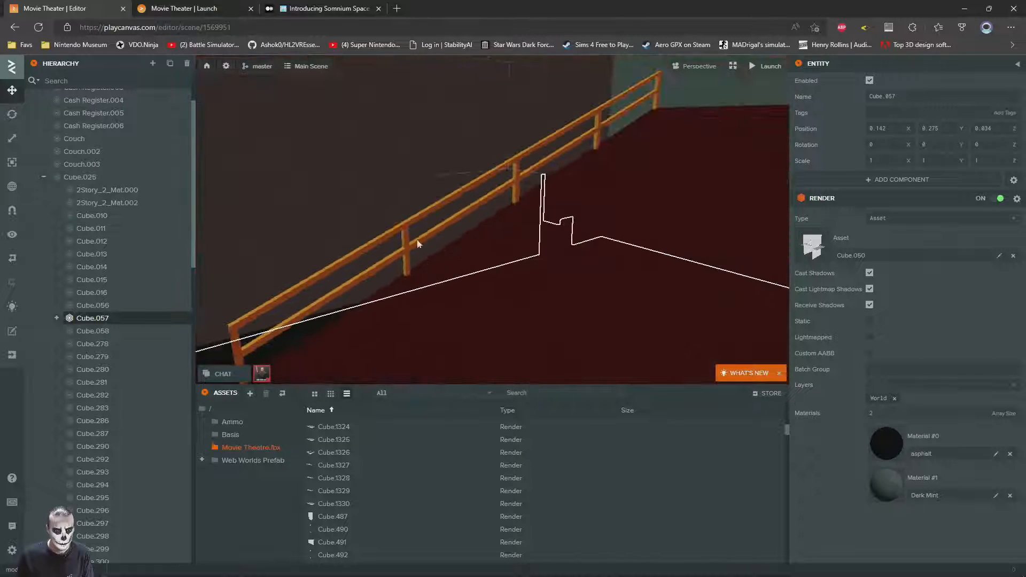
click(405, 235)
right_drag(495, 254, 454, 238)
click(870, 80)
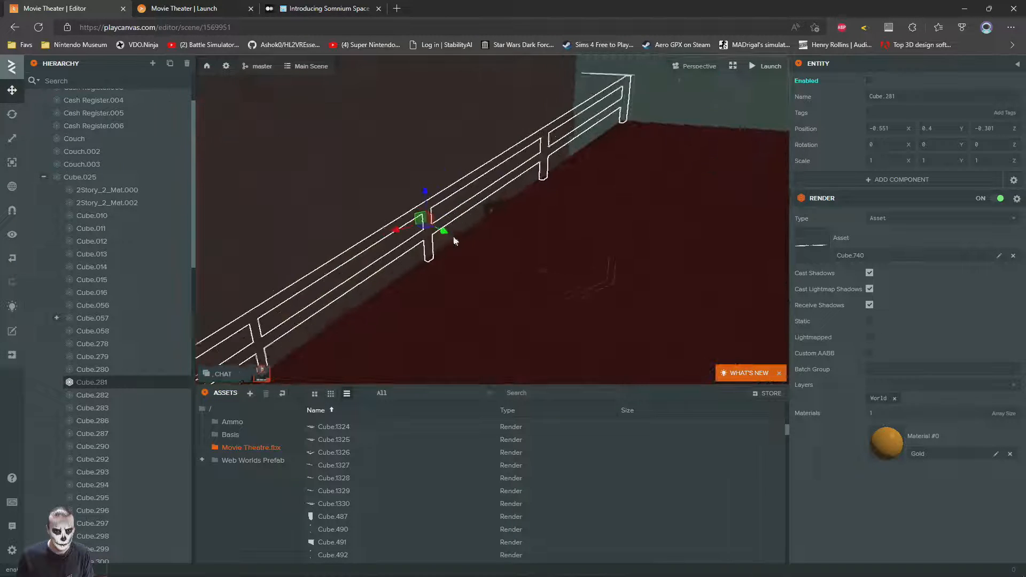
click(535, 294)
click(868, 81)
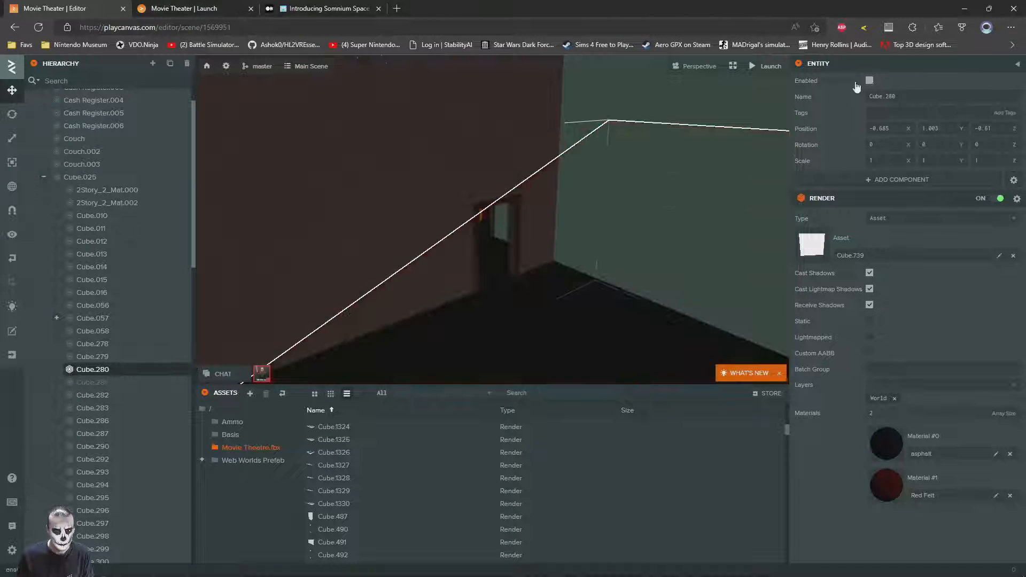
- Disable the remaining curtain, Cube.304, and view the emptied auditorium wall
drag(453, 219, 331, 193)
scroll(354, 238, down, 3)
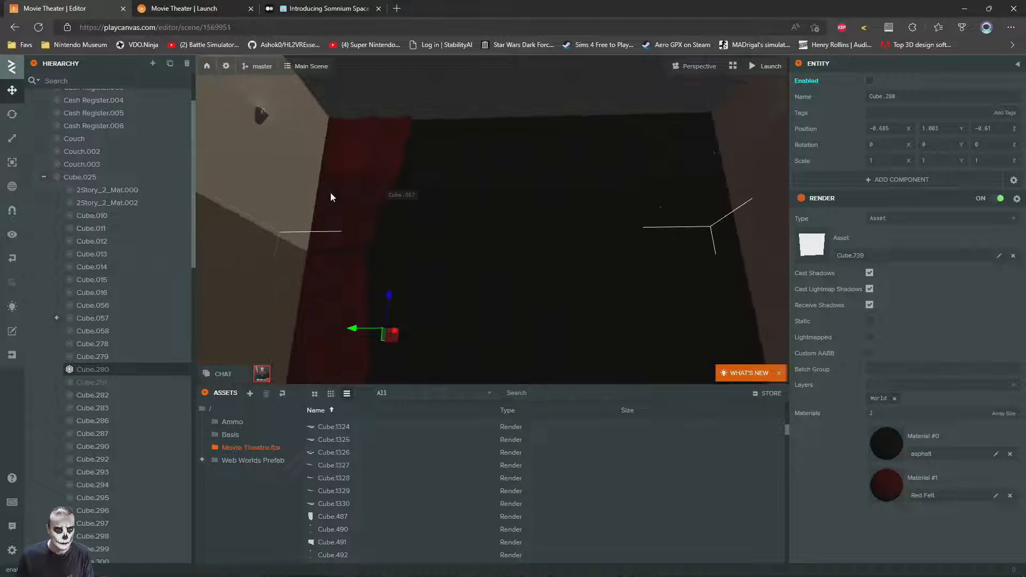
click(365, 149)
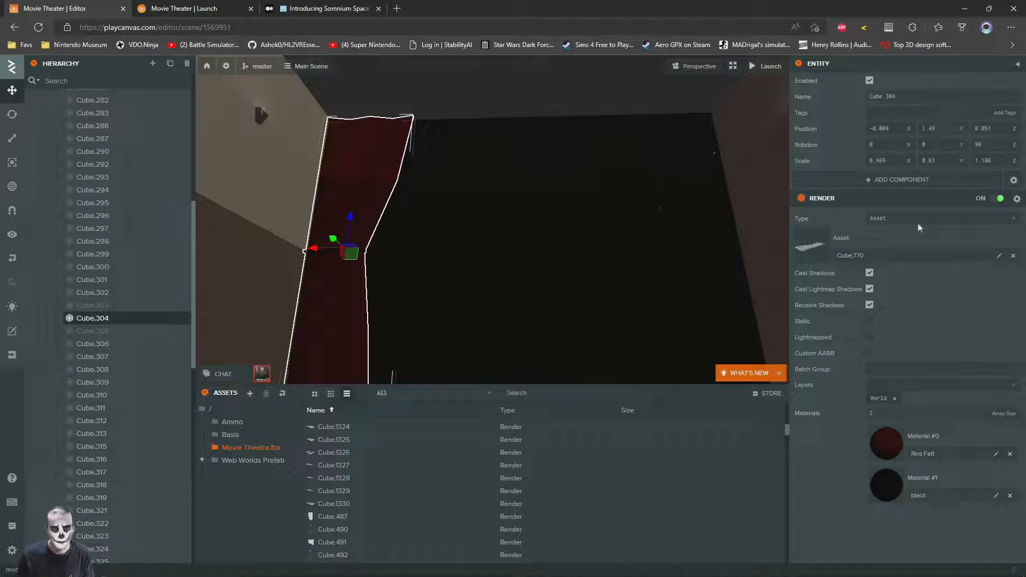
click(870, 81)
drag(668, 251, 410, 278)
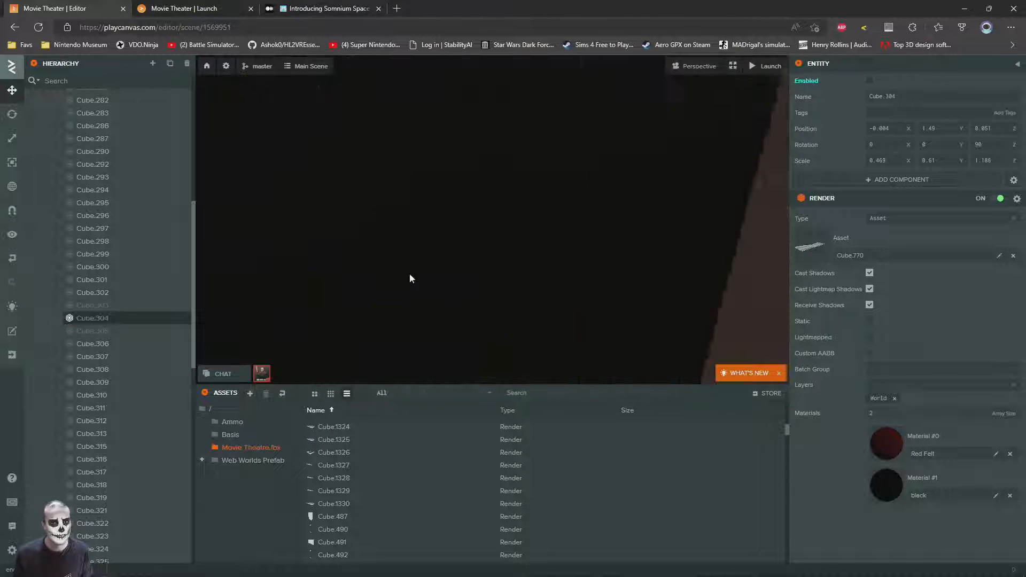
drag(492, 221, 430, 233)
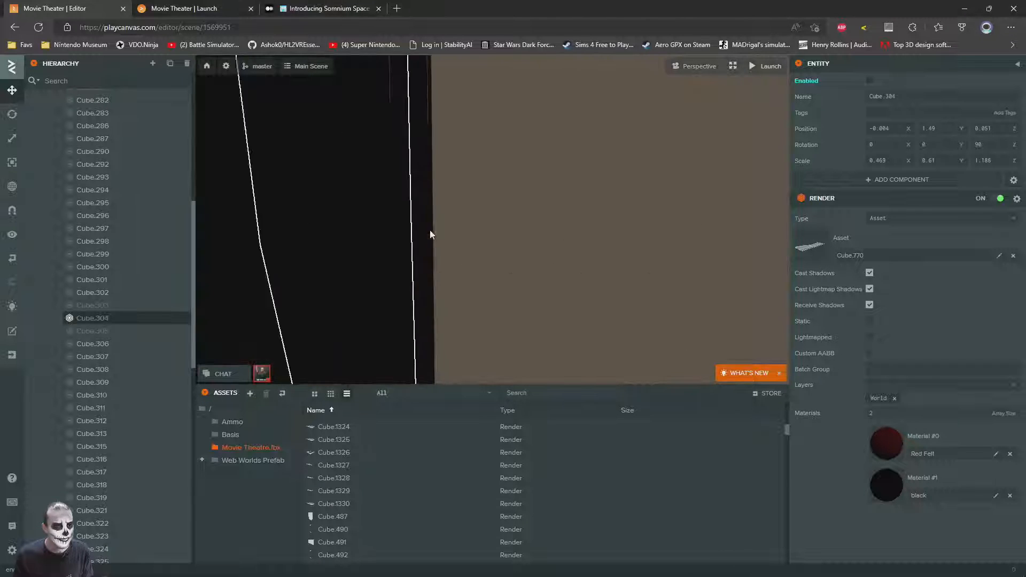
- Undo disabling the curtains, screen, handrail, seating platform and theatre seats
click(430, 234)
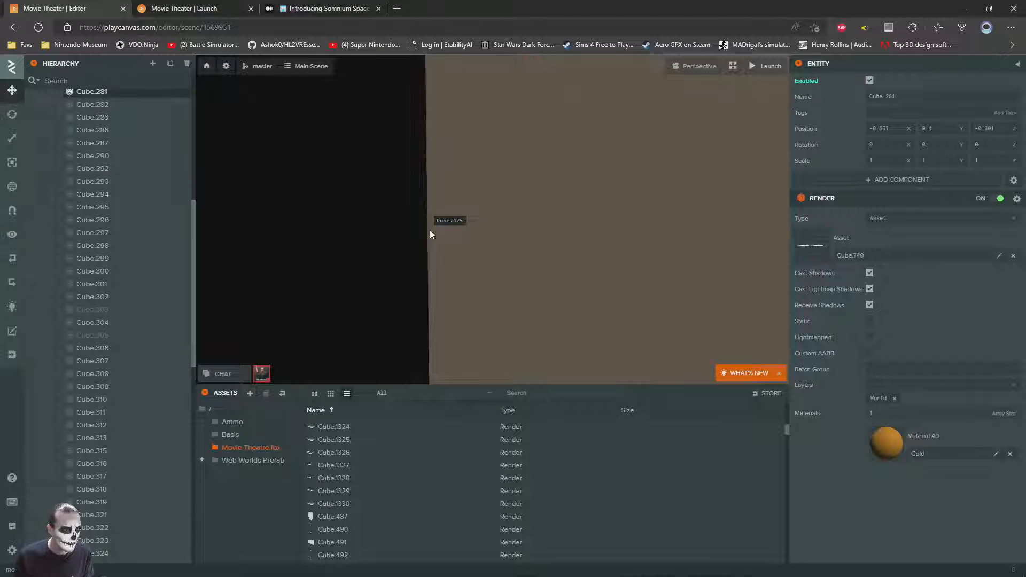
click(430, 235)
drag(474, 235, 527, 321)
click(526, 320)
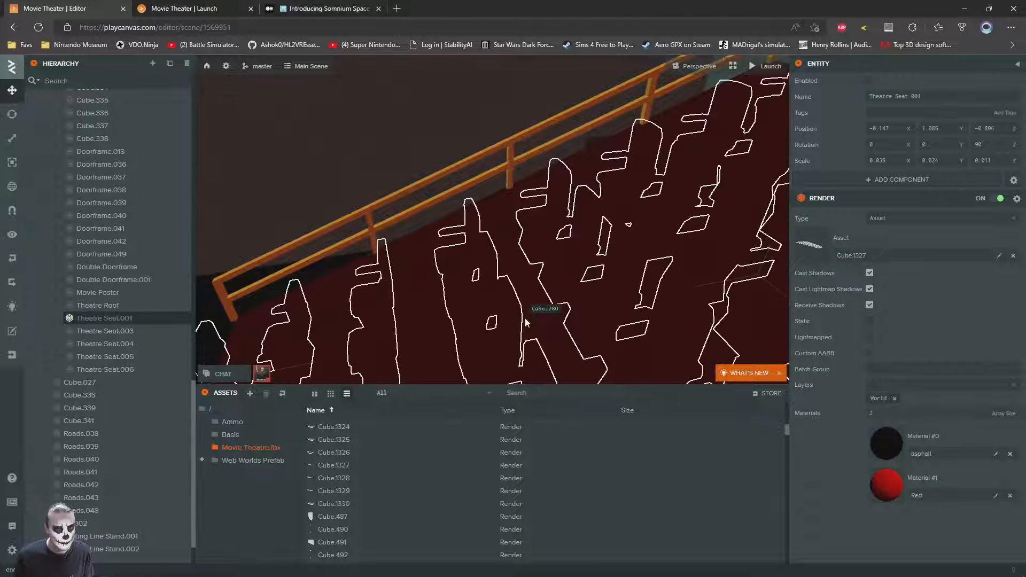
drag(576, 286, 471, 277)
- Select the Point.044 light in the auditorium's wall sconce and examine its reach toward the curtain and screen
right_drag(416, 305, 288, 332)
key(w)
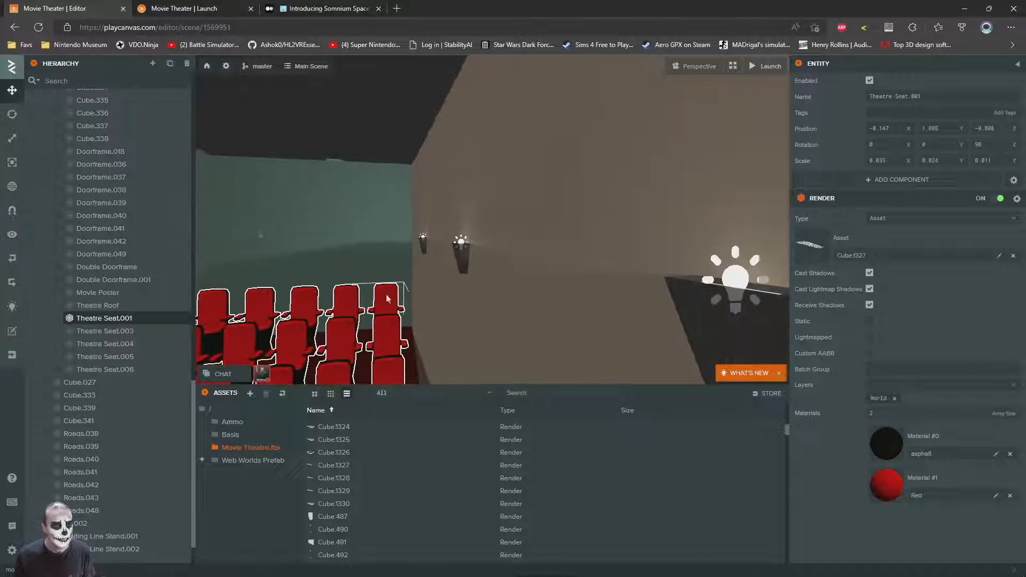
right_drag(300, 244, 459, 242)
key(d)
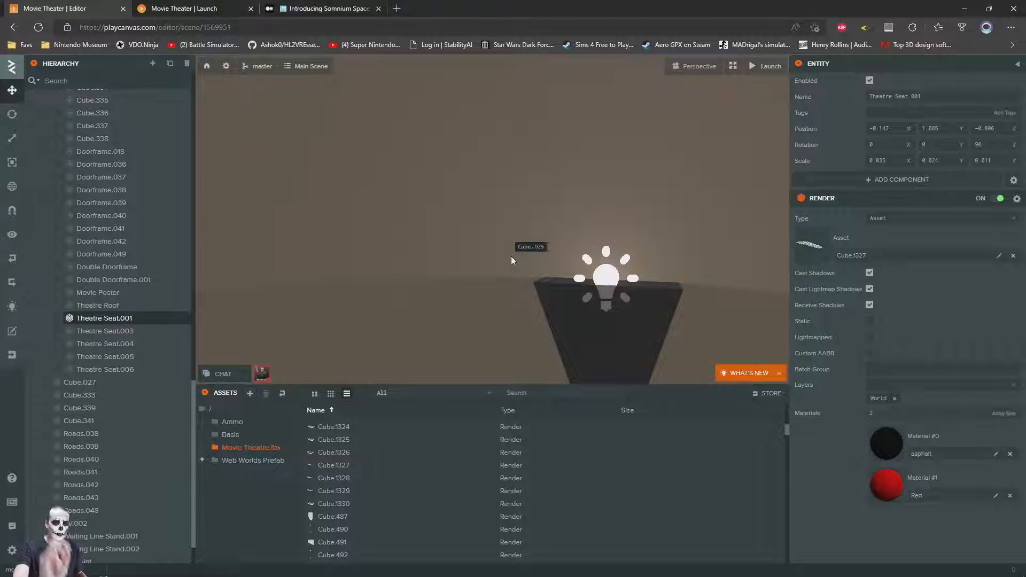
click(605, 277)
right_drag(565, 274, 358, 211)
scroll(436, 268, down, 3)
scroll(436, 269, up, 3)
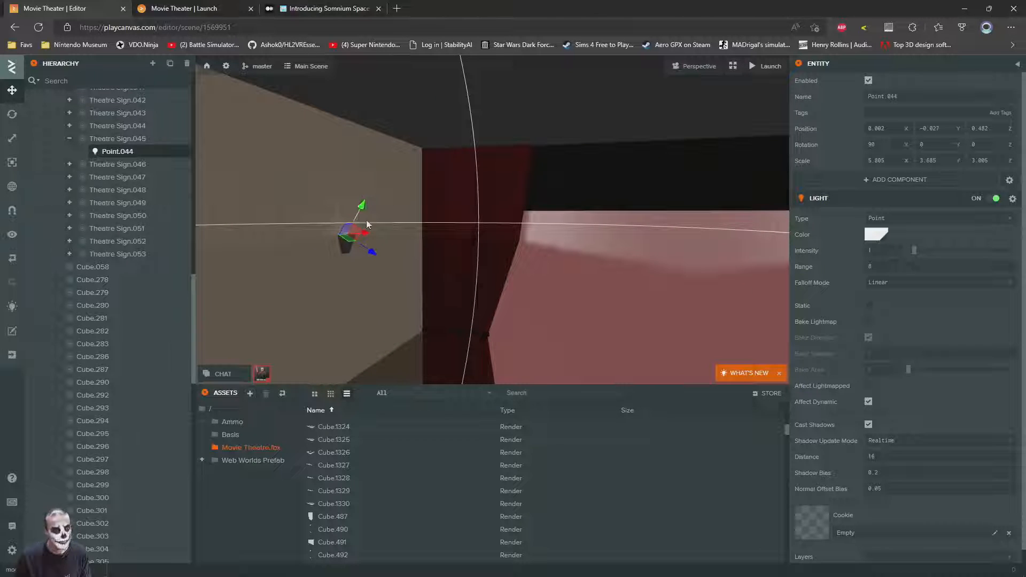
- Filter the hierarchy by "point." and disable all the point lights from Point through Point.052
click(87, 78)
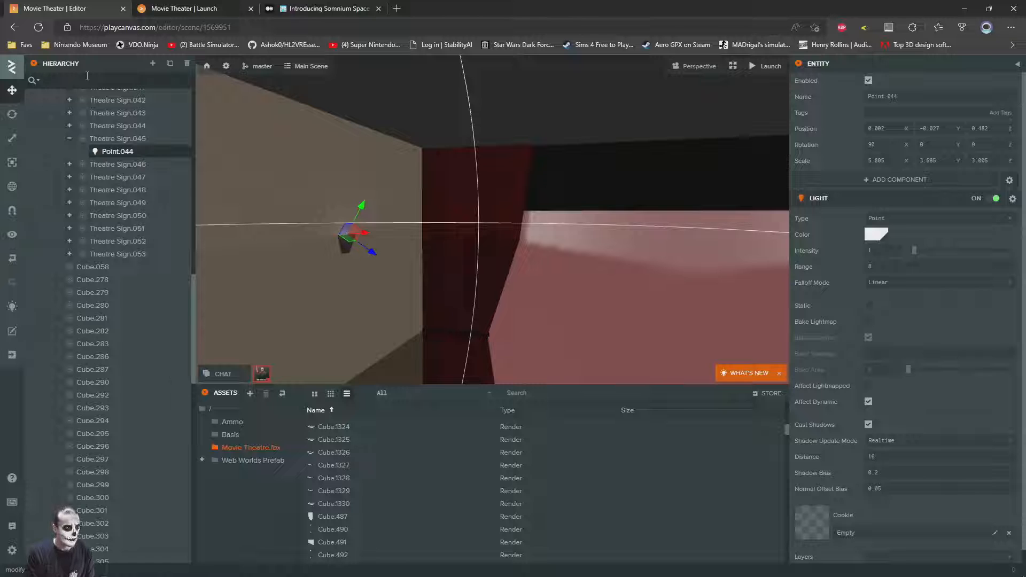
text(point.)
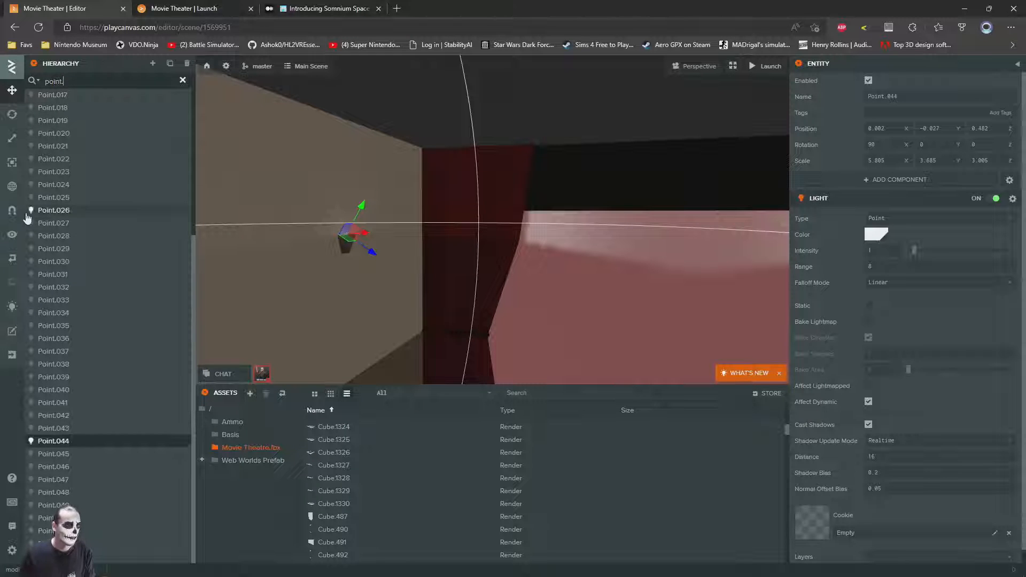
scroll(65, 181, up, 5)
click(66, 132)
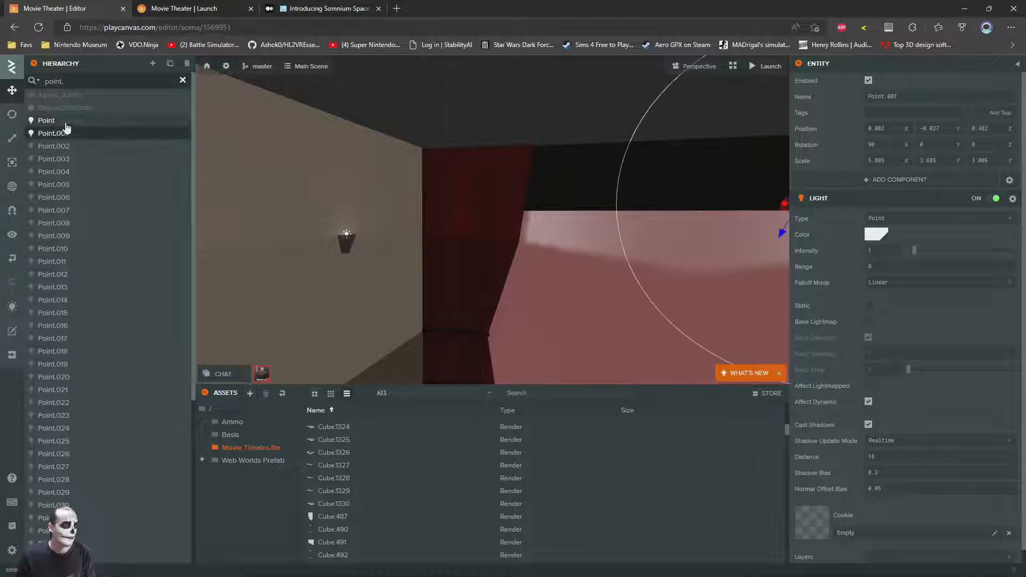
click(59, 123)
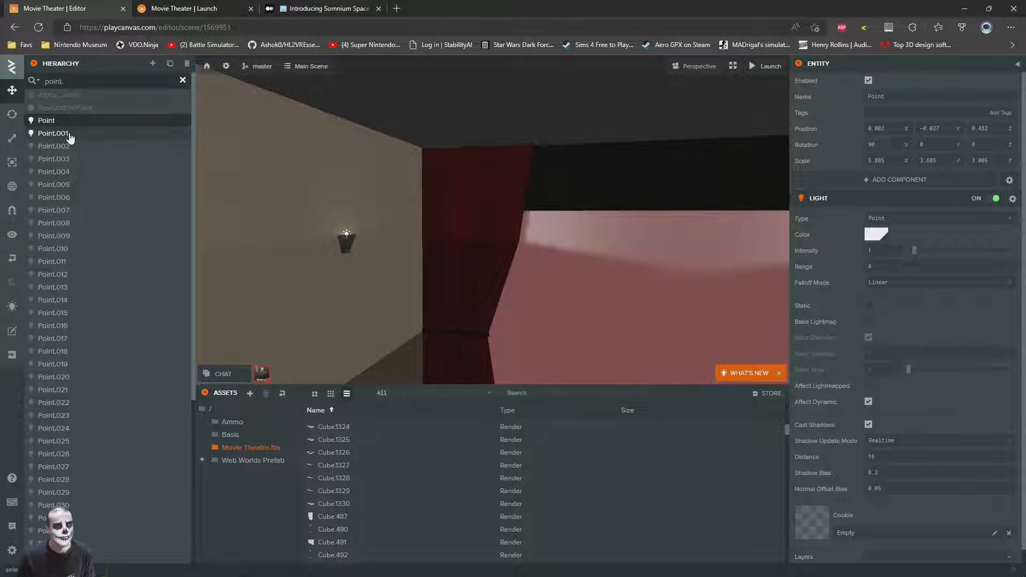
scroll(85, 171, down, 5)
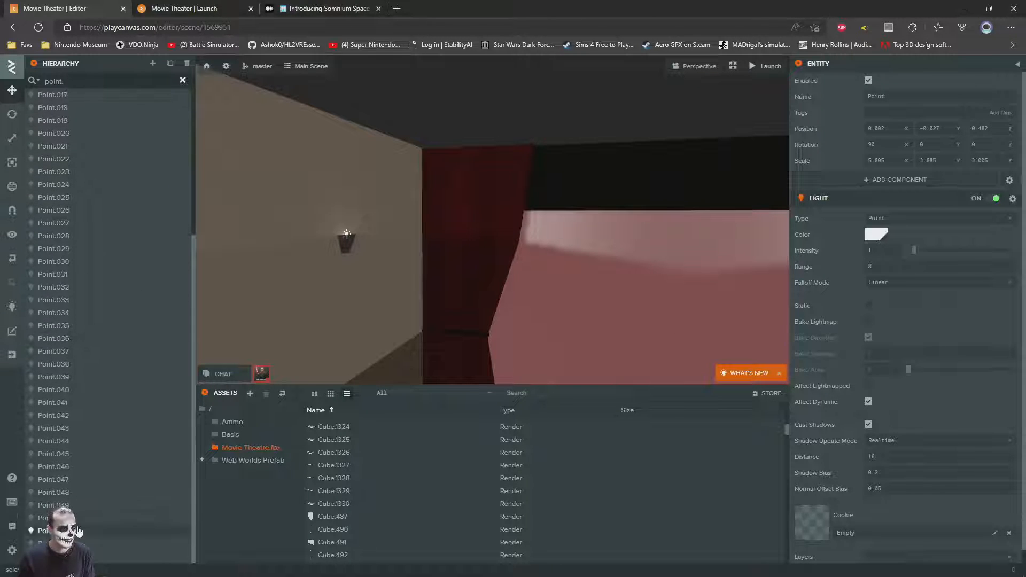
click(53, 543)
scroll(71, 327, up, 5)
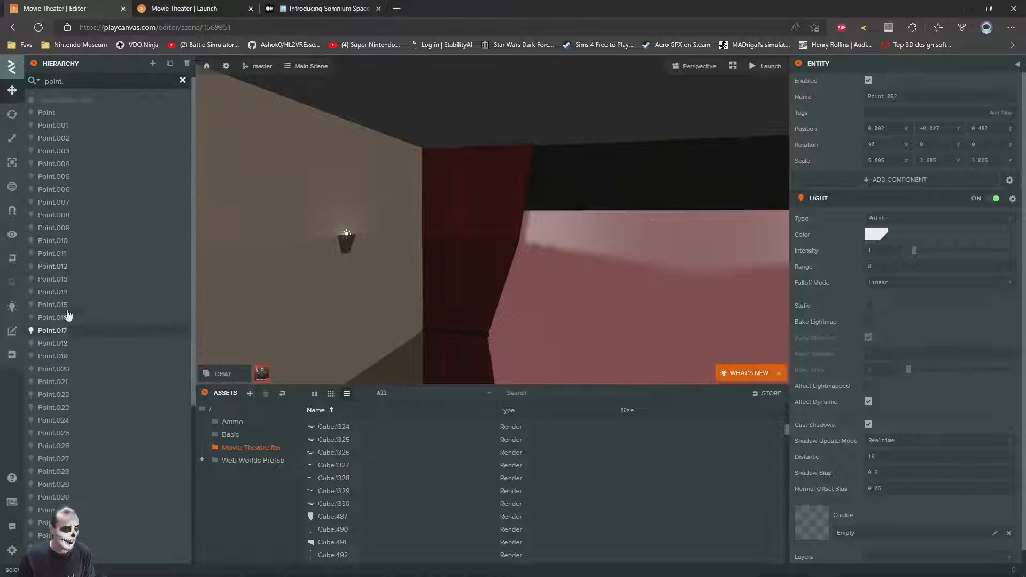
shift+click(46, 121)
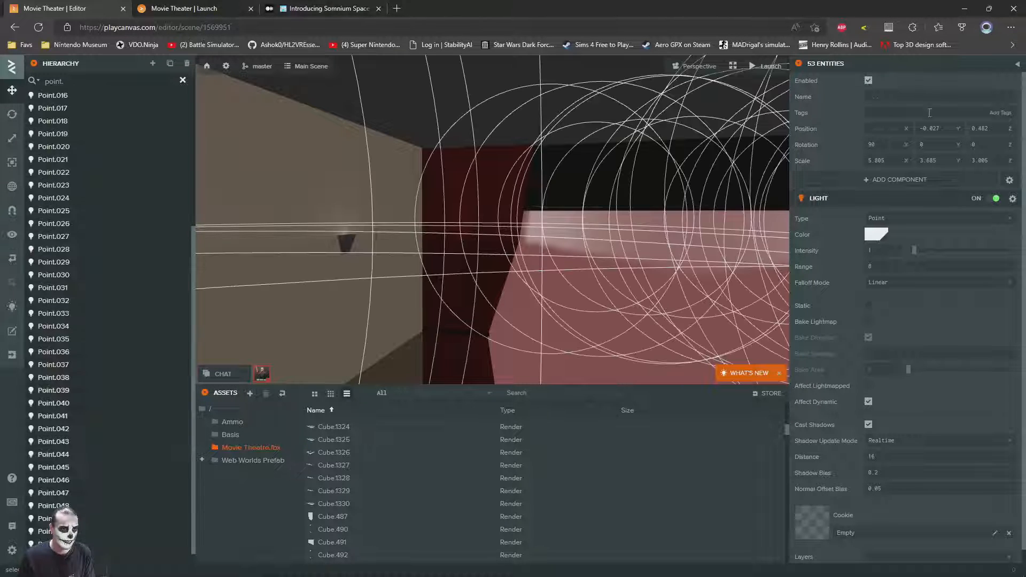
click(868, 82)
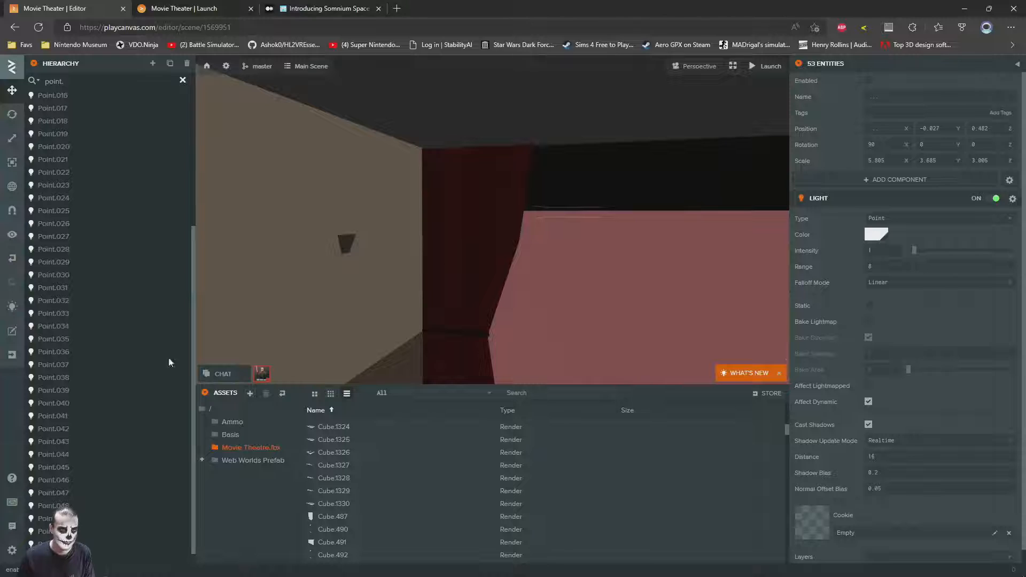
- Walk the avatar out of the auditorium and around the lobby in the launched world to check the lighting without point lights
click(197, 8)
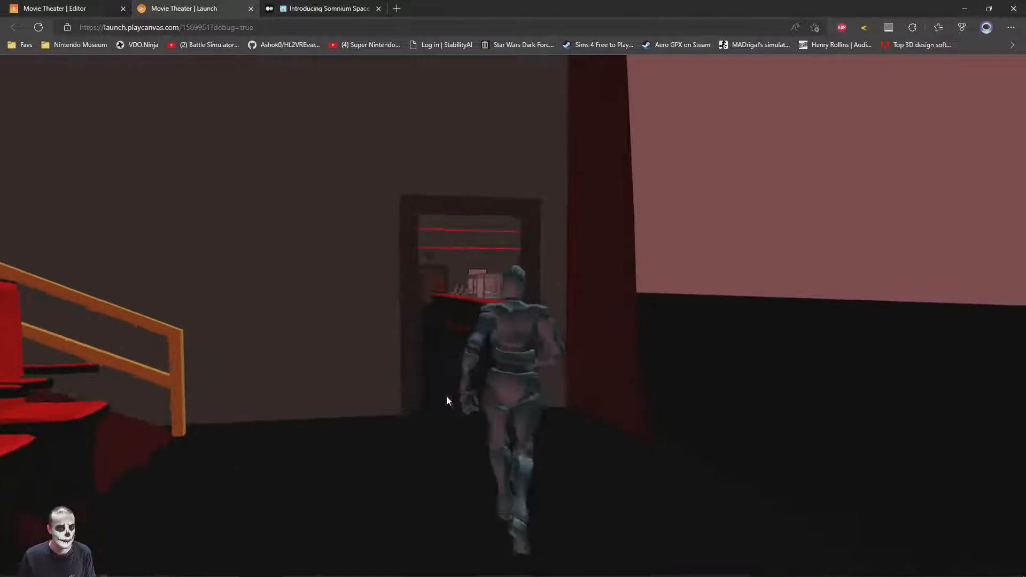
key(w)
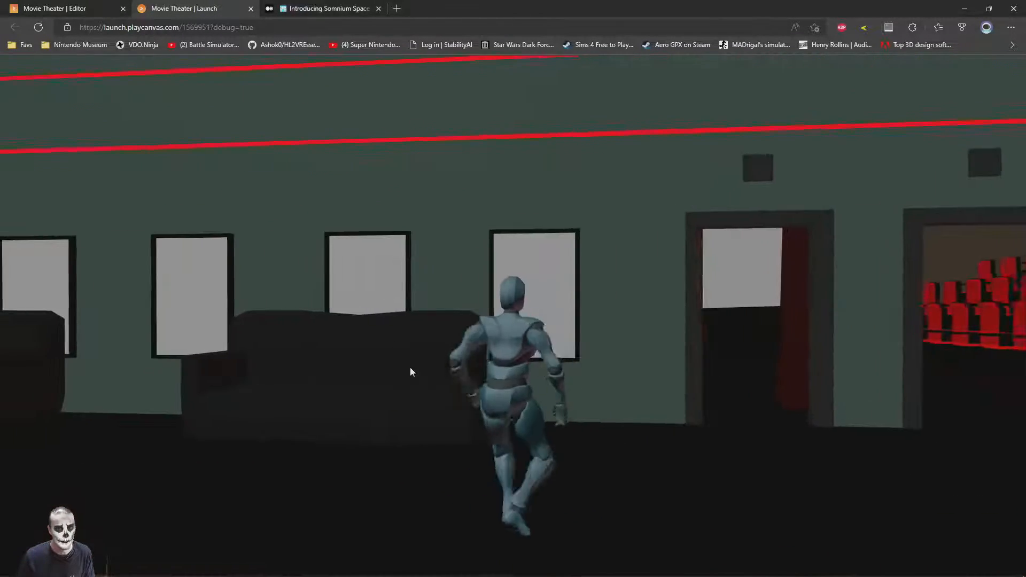
key(w)
drag(409, 367, 608, 373)
drag(417, 347, 675, 364)
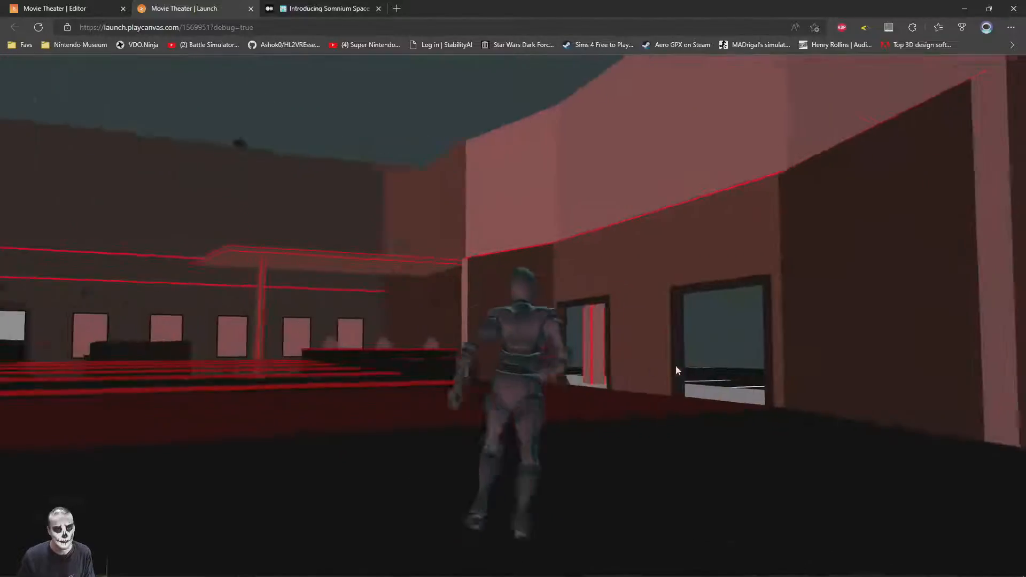
drag(438, 374, 297, 110)
key(w)
key(w)
key(w)
key(w)
key(w)
key(w)
key(w)
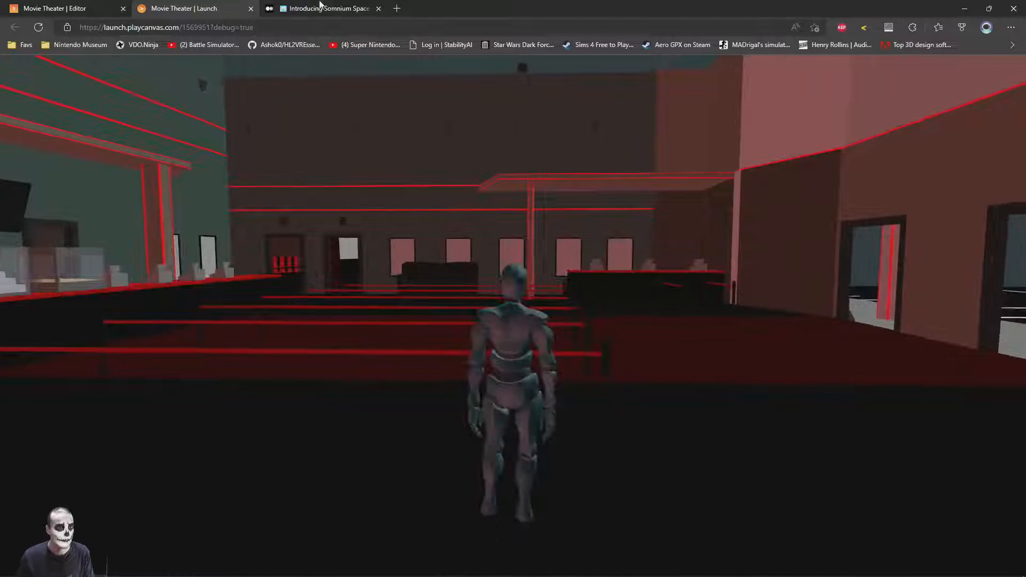
- In the editor, turn off Cast Shadows for all the selected point lights and disable them
click(299, 8)
click(36, 5)
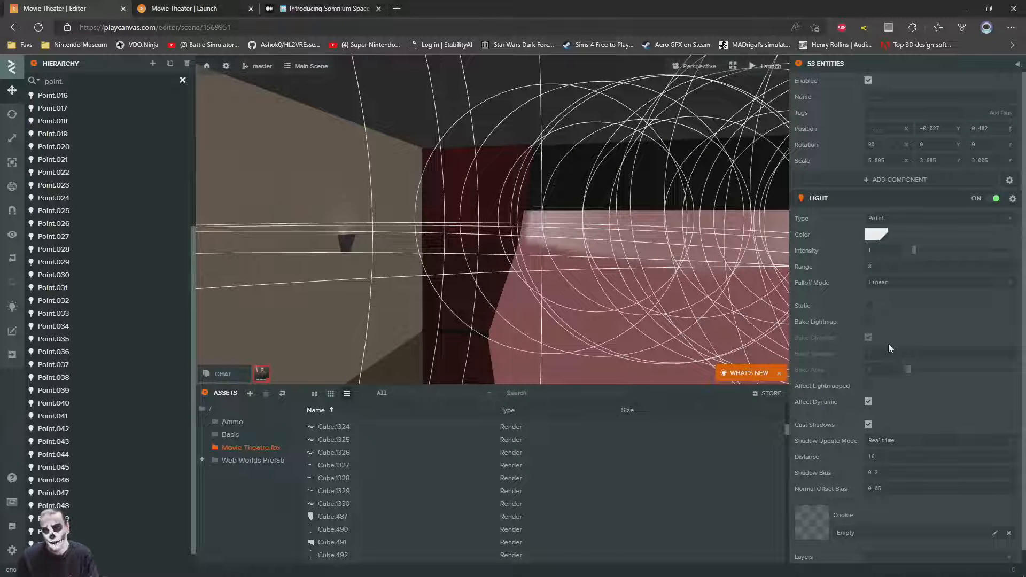
click(868, 424)
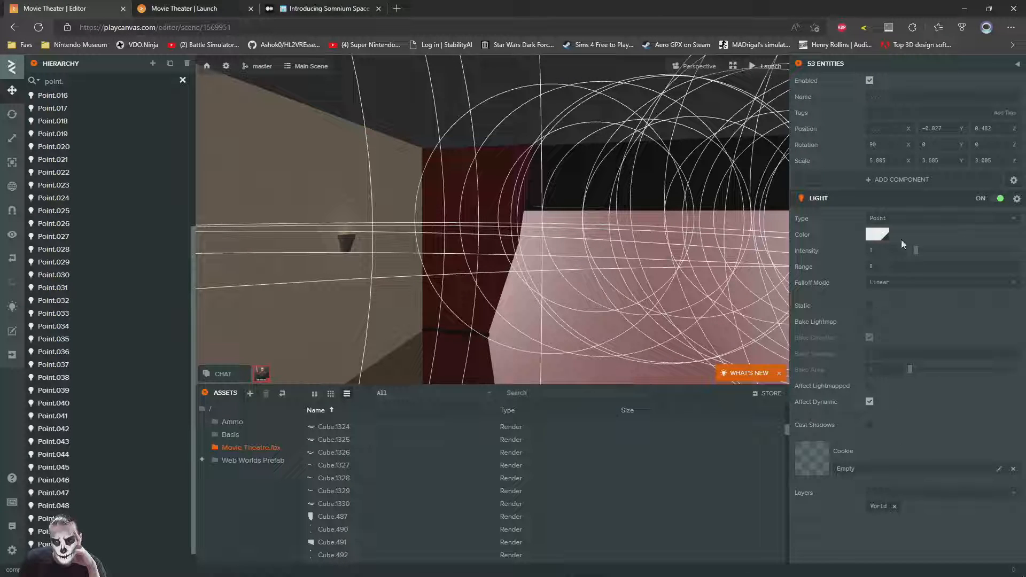
click(869, 81)
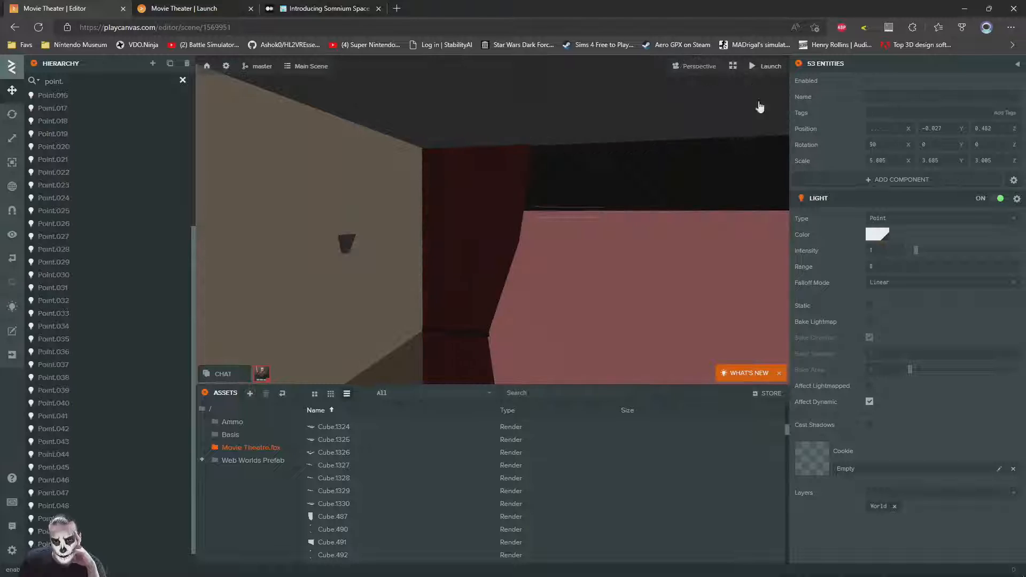
- Delete all the selected point lights from the scene and clear the hierarchy search
right_drag(594, 179, 462, 236)
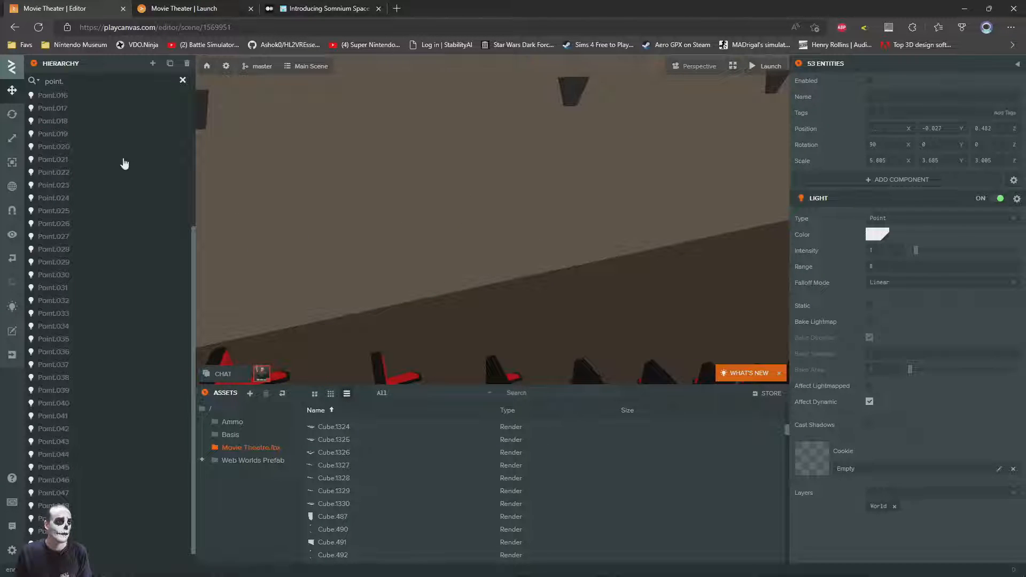
right_click(48, 211)
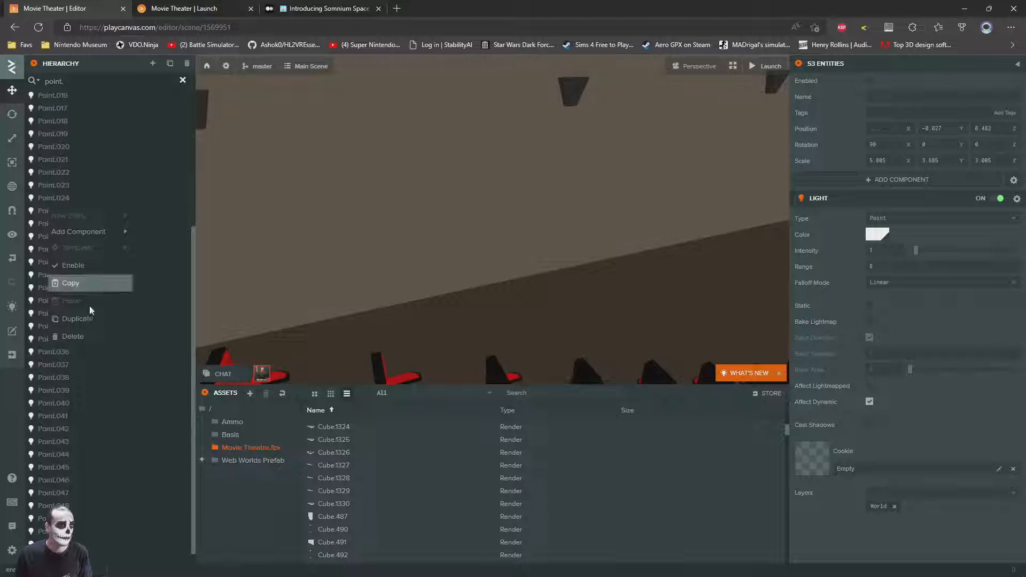
click(72, 337)
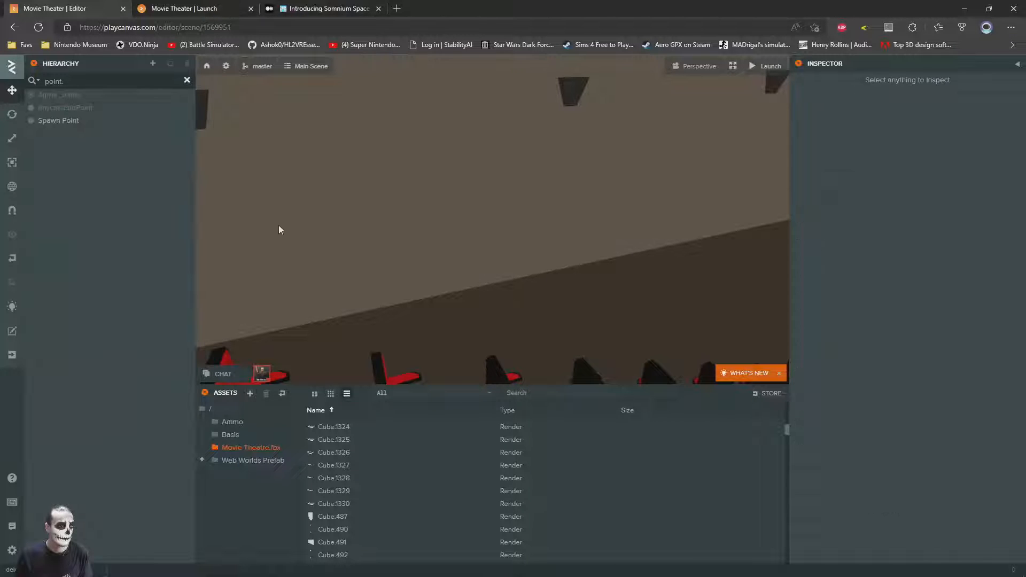
click(187, 81)
scroll(111, 230, down, 7)
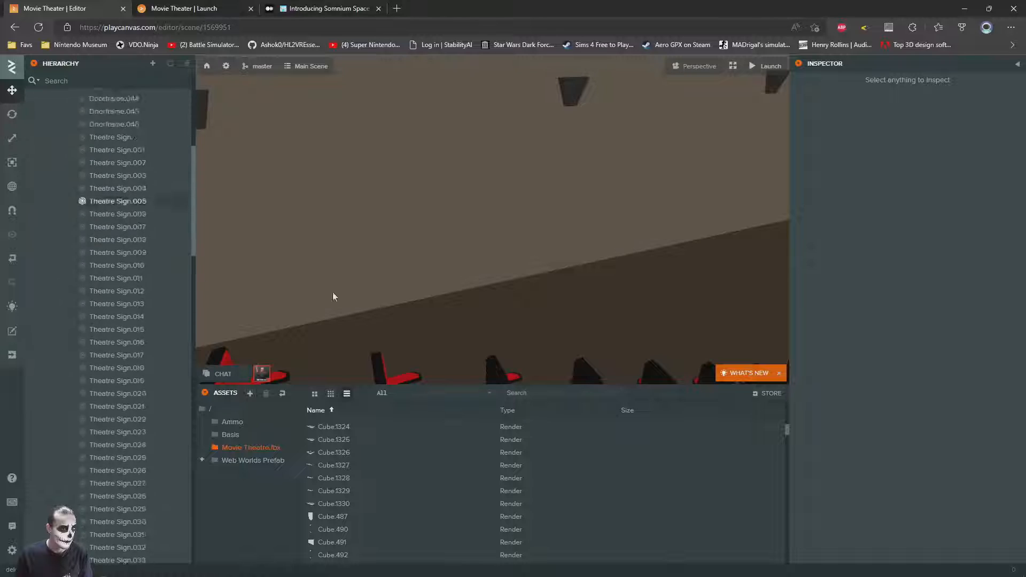
- Walk the avatar from the parking lot into the lobby in the launched world to examine the theater without its point lights
right_drag(678, 270, 478, 236)
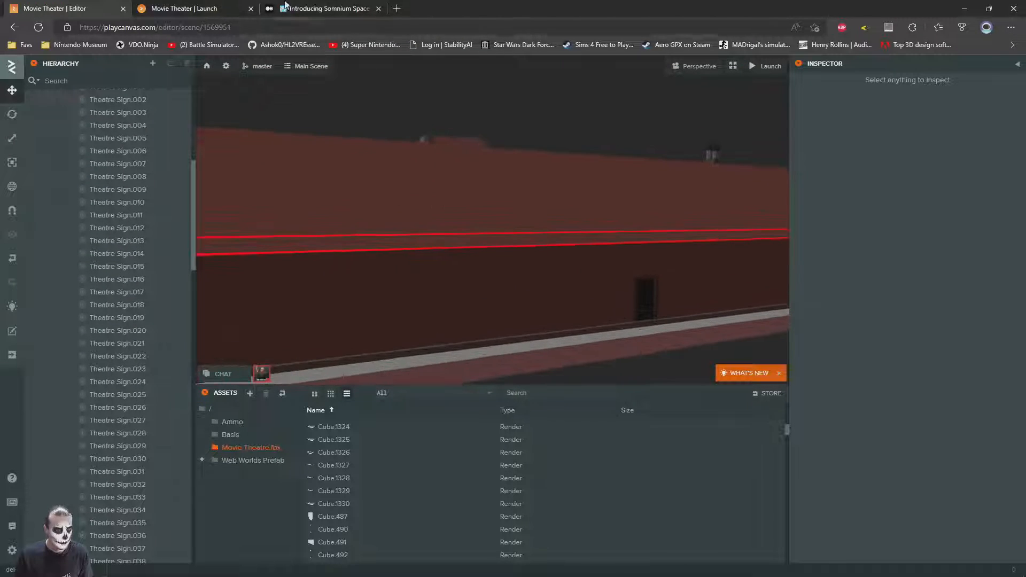
click(186, 8)
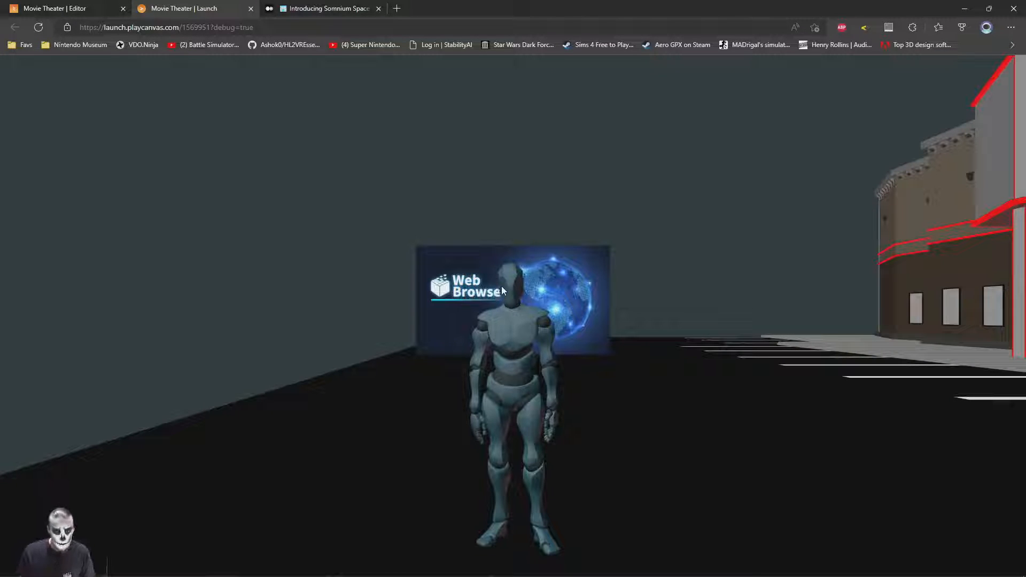
key(w)
drag(450, 261, 695, 256)
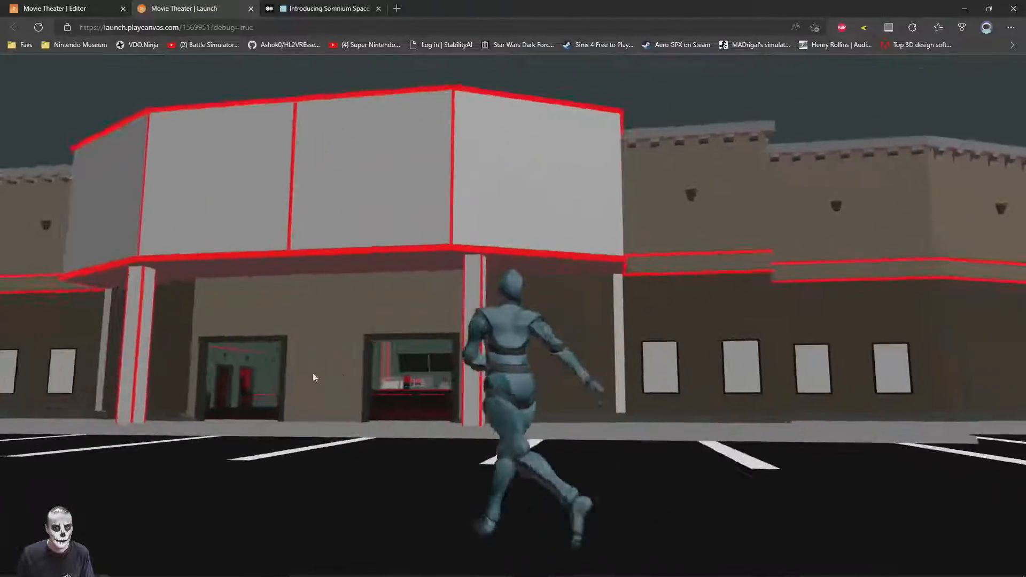
drag(313, 378, 223, 5)
key(s)
key(w)
drag(376, 265, 294, 424)
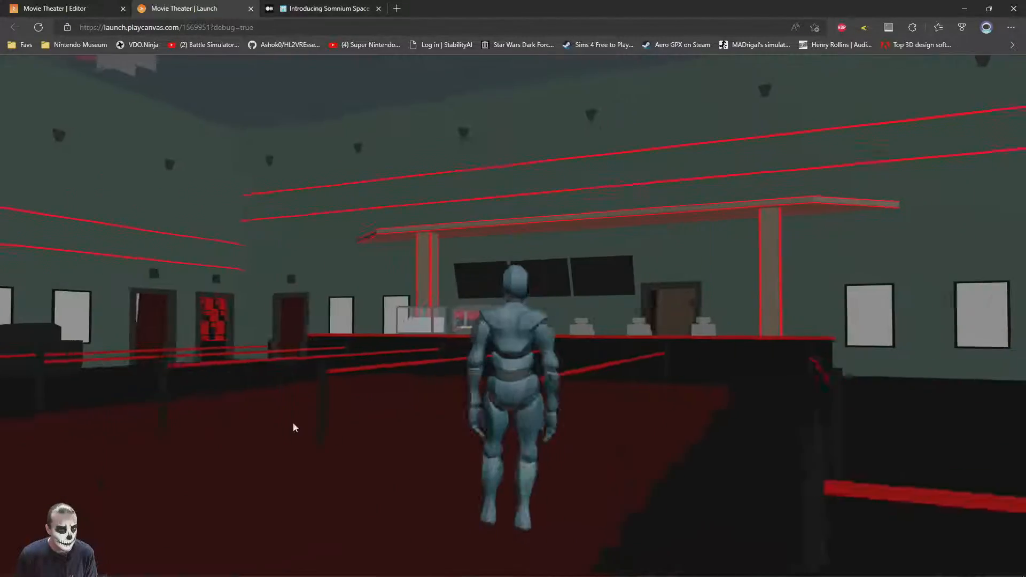
- Change the Directional Light's color to saturated blue 1665D5 and check it in the launched lobby
key(ctrl+1)
scroll(80, 293, down, 10)
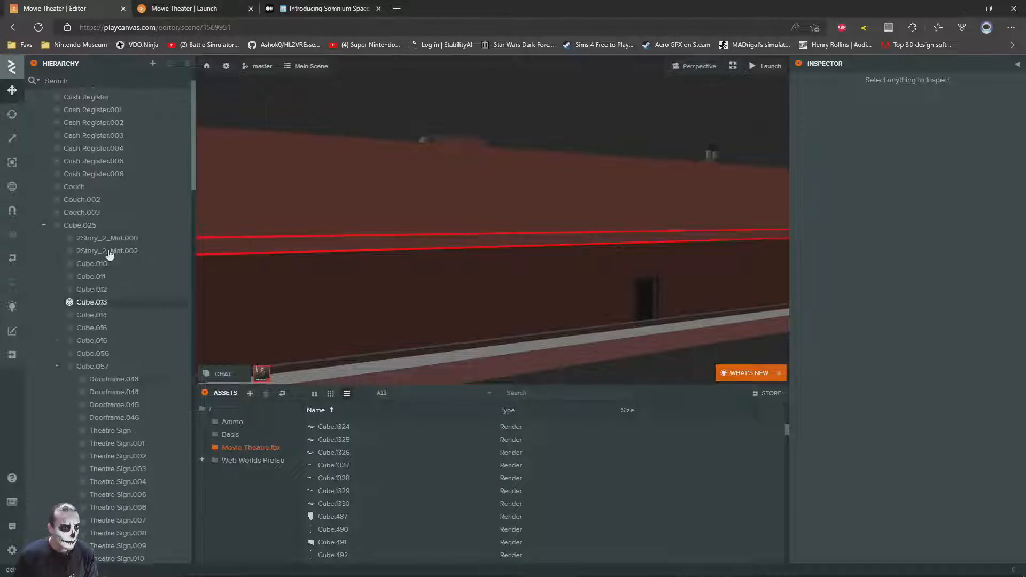
scroll(122, 398, down, 10)
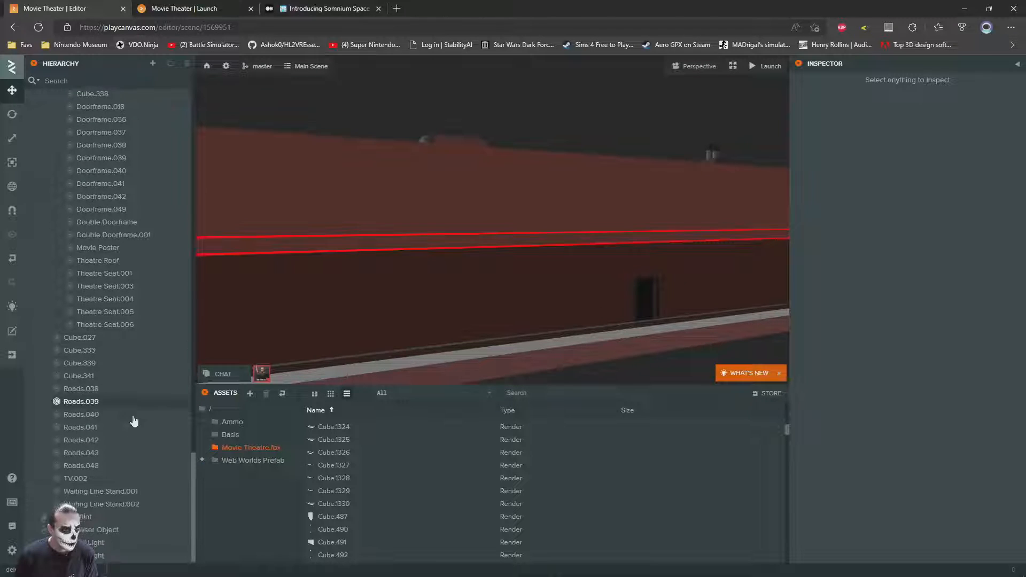
click(134, 554)
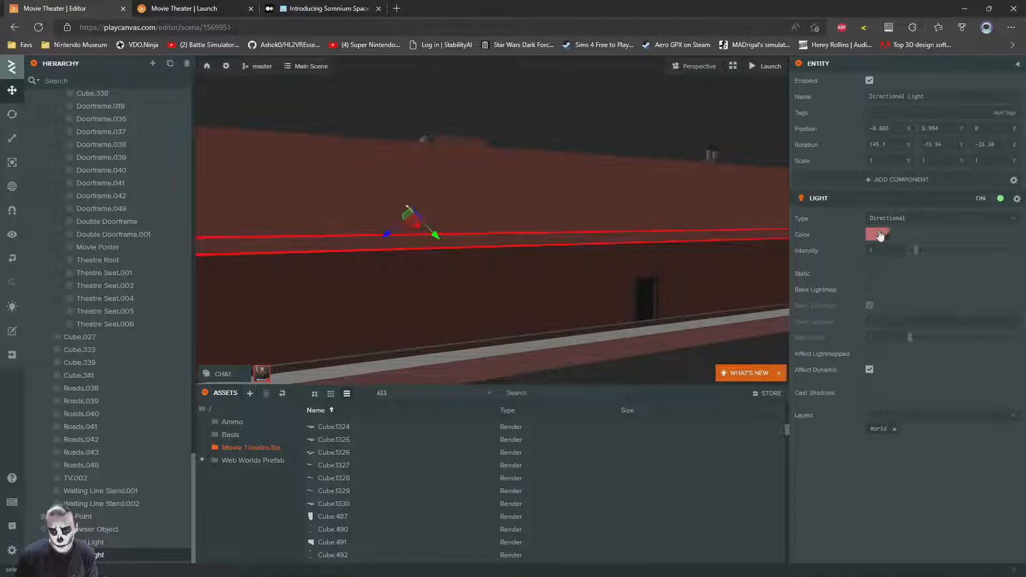
click(879, 236)
drag(796, 271, 796, 277)
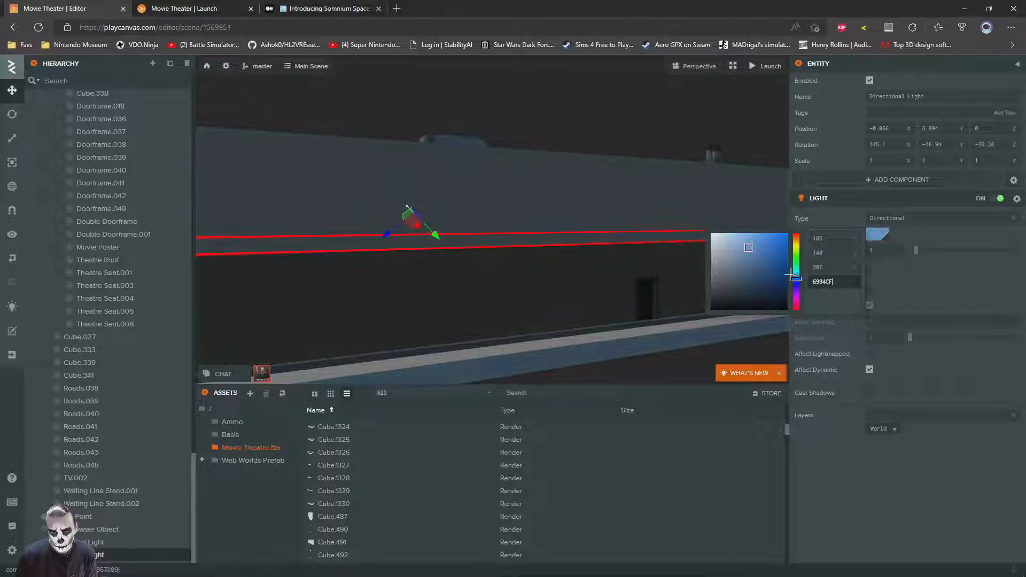
click(258, 4)
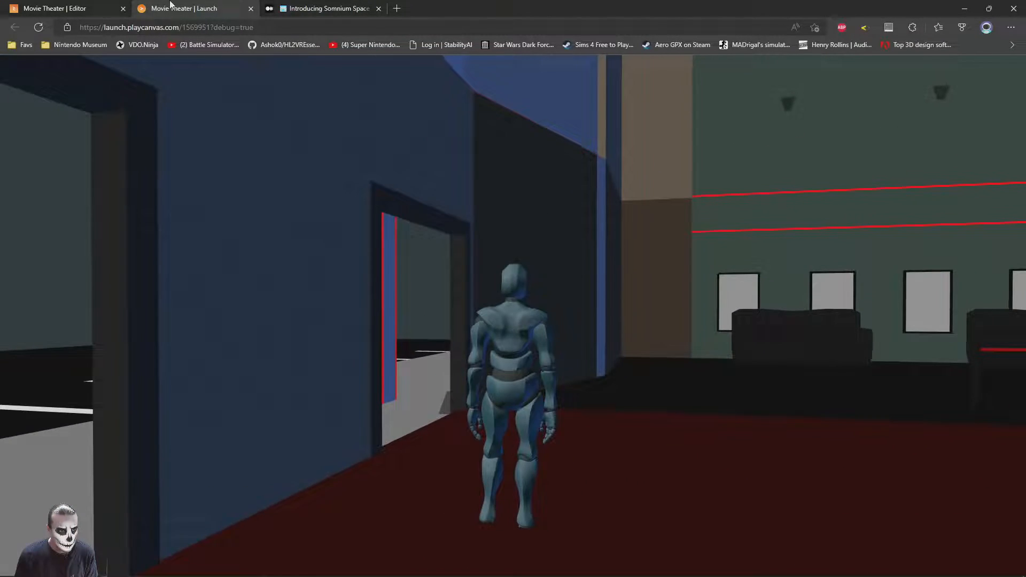
click(75, 8)
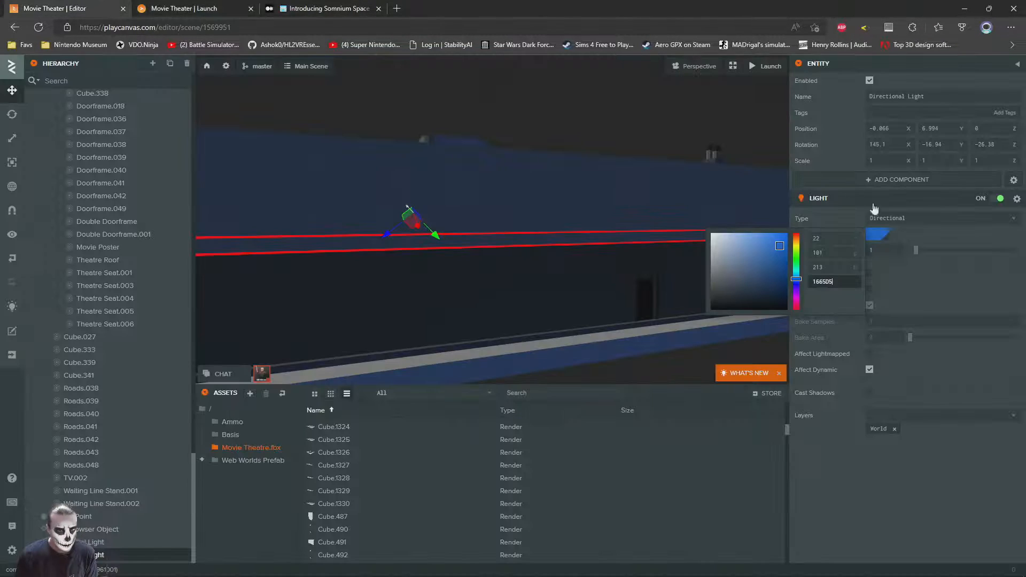
- Soften the Directional Light's color to a paler blue and inspect it on the theater's facade in the launched world
click(745, 246)
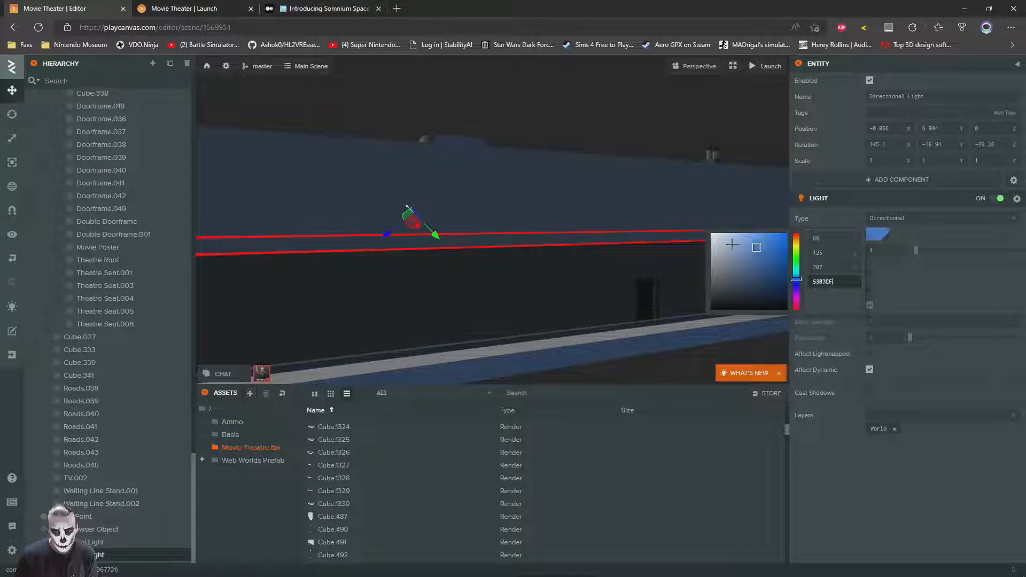
click(742, 244)
click(183, 8)
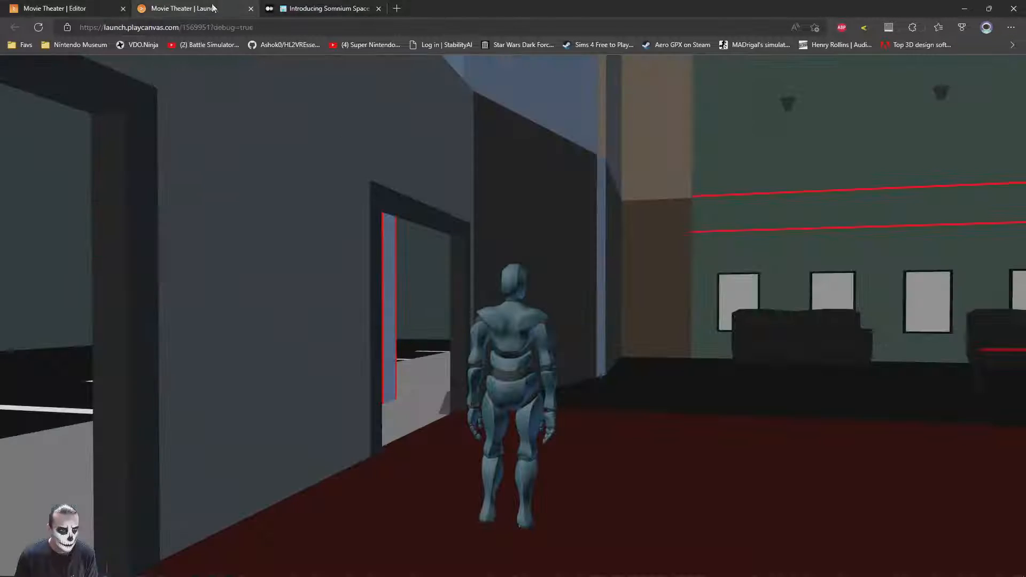
key(w)
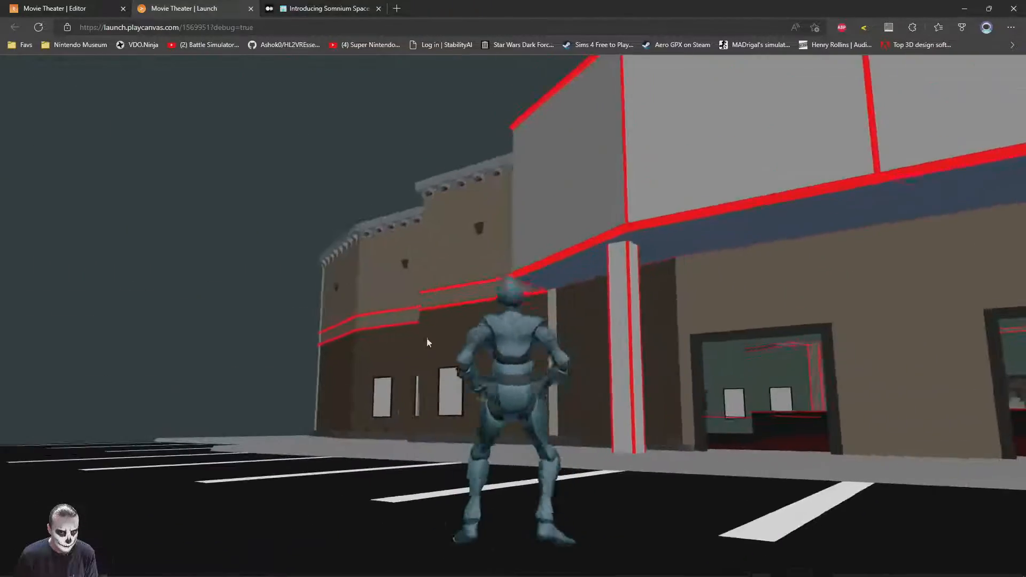
key(w)
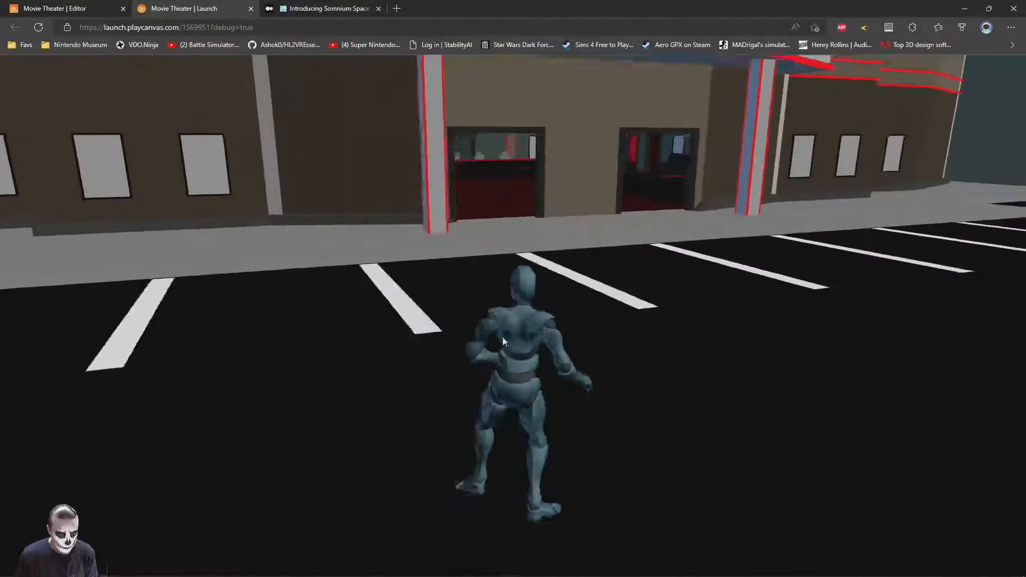
key(w)
key(w)
- Return to the scene editor, select the parking lot entity, and open the Assets folder inside Web Worlds Prefab
click(64, 8)
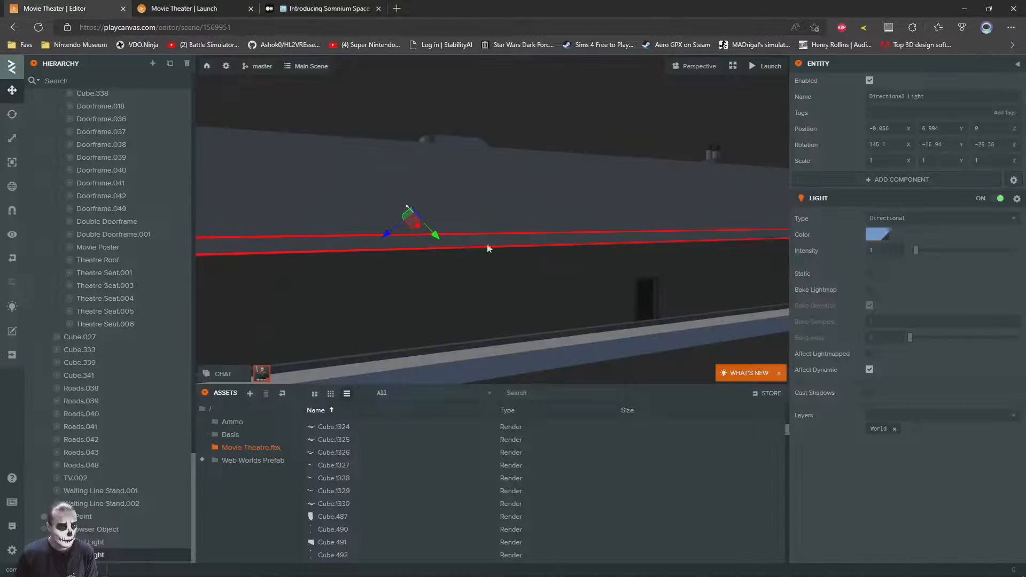
drag(489, 248, 460, 268)
click(460, 268)
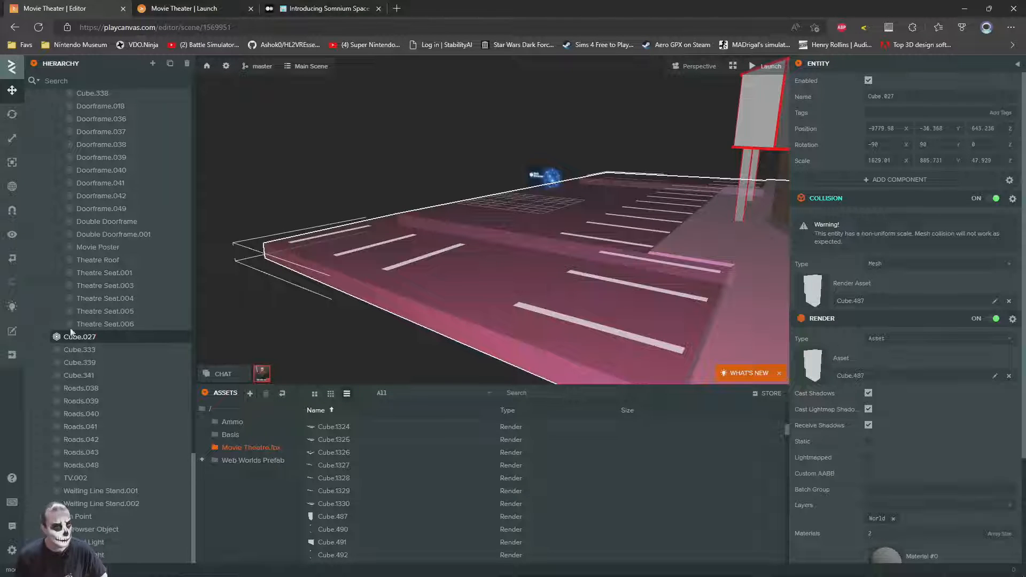
scroll(942, 441, down, 3)
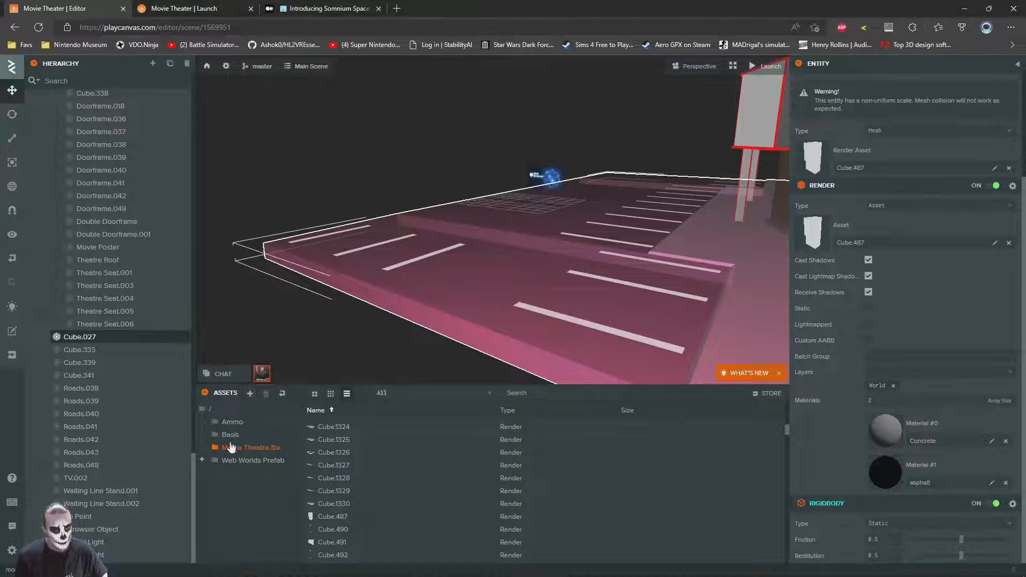
click(217, 411)
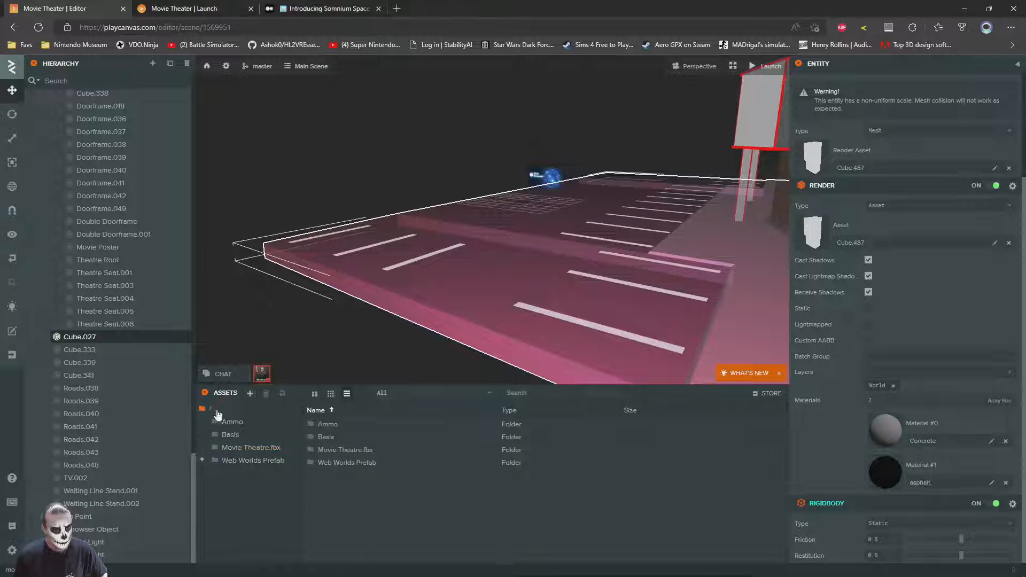
click(202, 460)
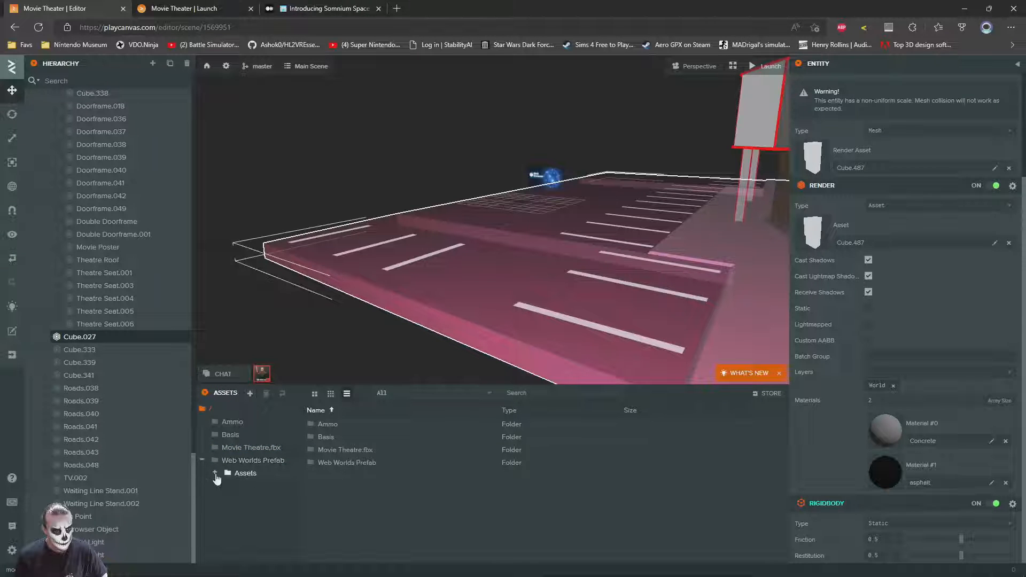
click(230, 472)
- Try the somGrass material in the parking lot's asphalt slot, then undo the replacement and deselect the lot
drag(333, 462, 898, 472)
key(Escape)
drag(436, 303, 488, 314)
scroll(443, 316, up, 3)
click(488, 314)
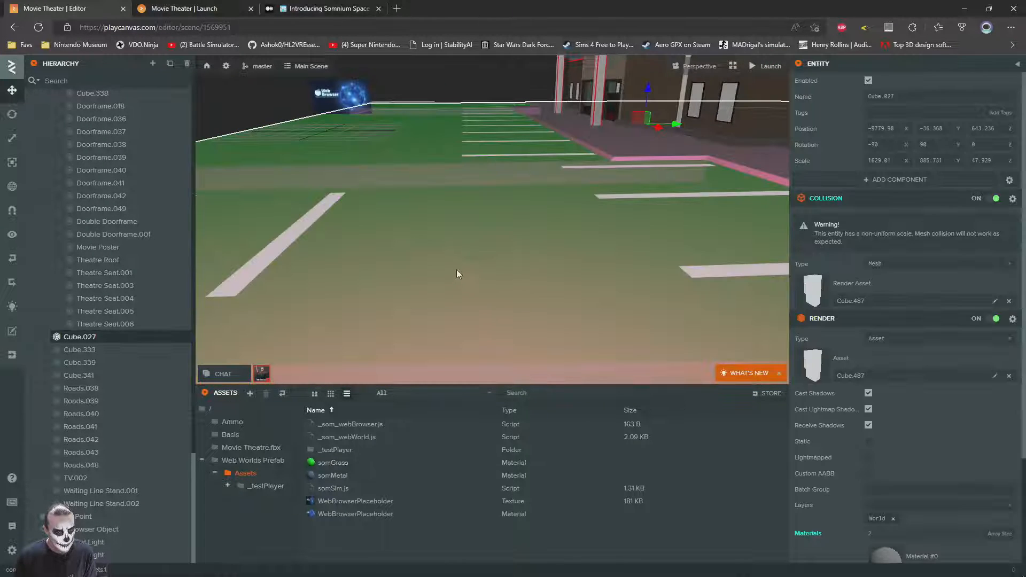
key(ctrl+z)
key(Escape)
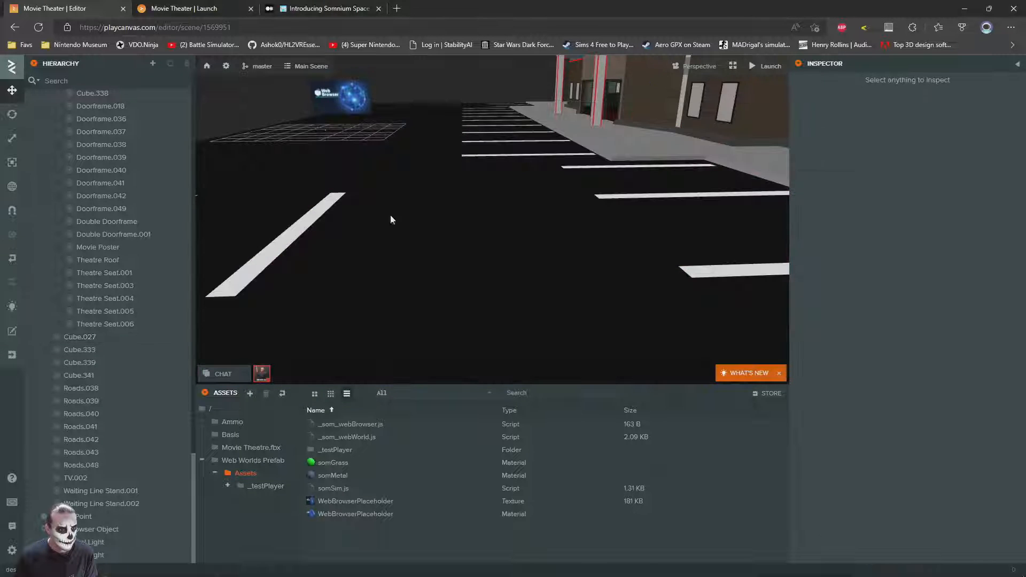
- Upload TileWithOrnateMetalTiles2Black_albedo.png from its Downloads texture folder into the project's root asset folder
click(211, 409)
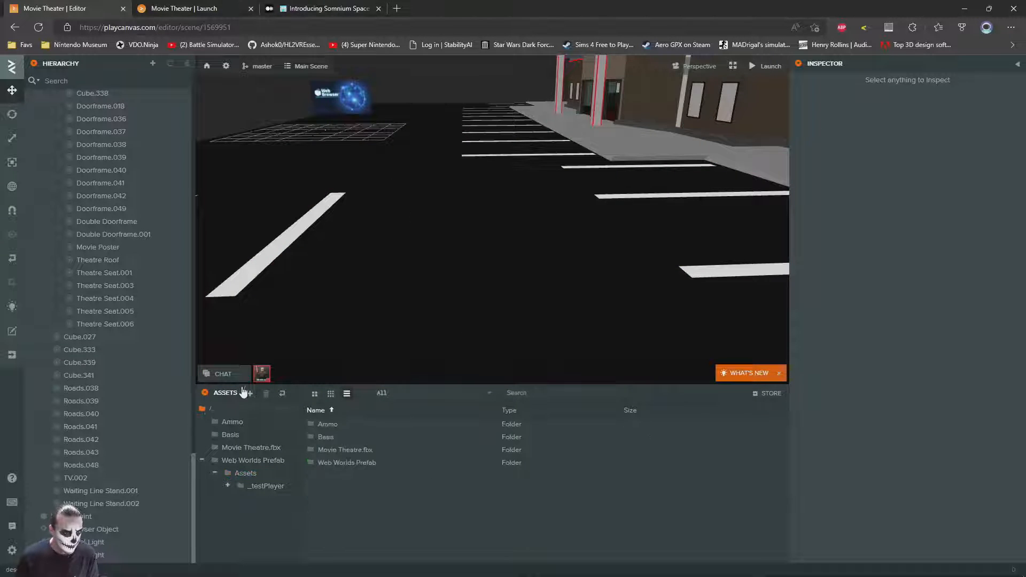
drag(506, 205, 406, 299)
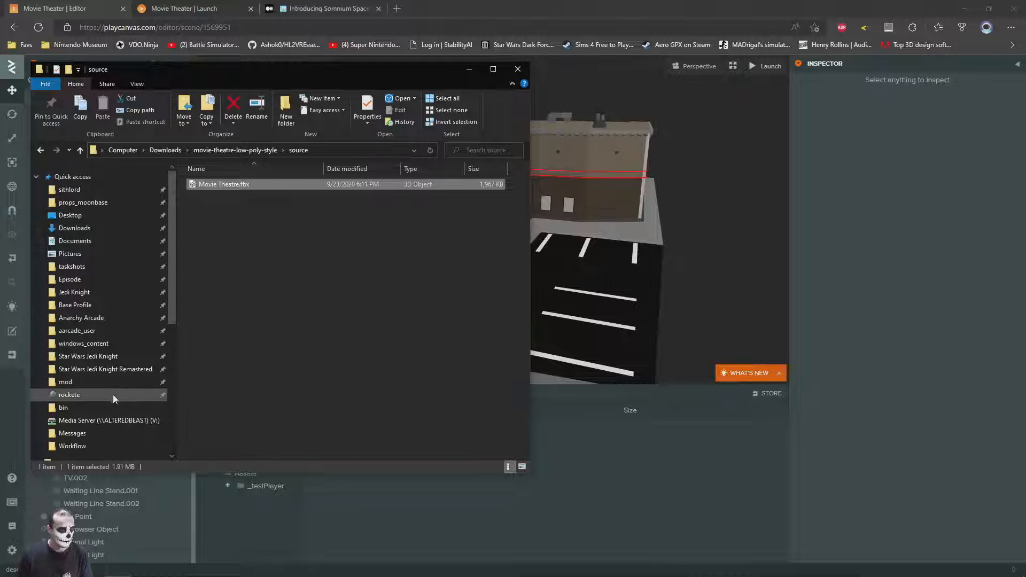
click(69, 228)
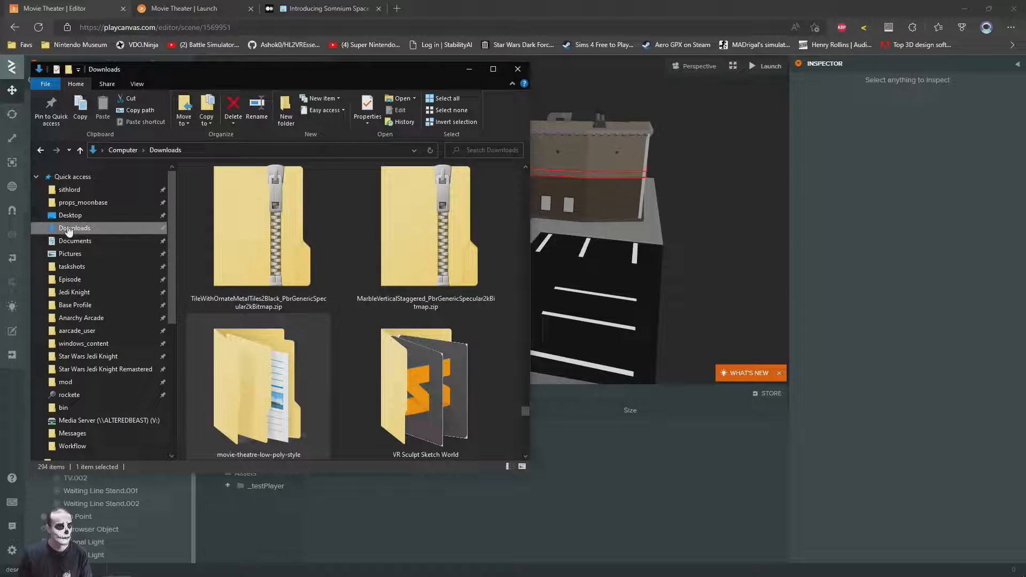
click(325, 212)
scroll(347, 294, down, 3)
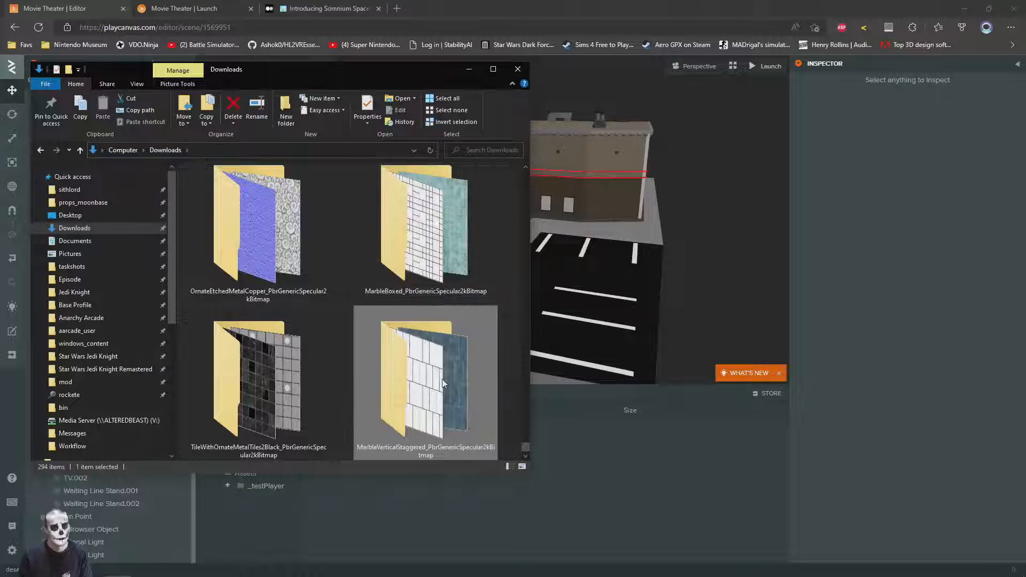
double_click(249, 406)
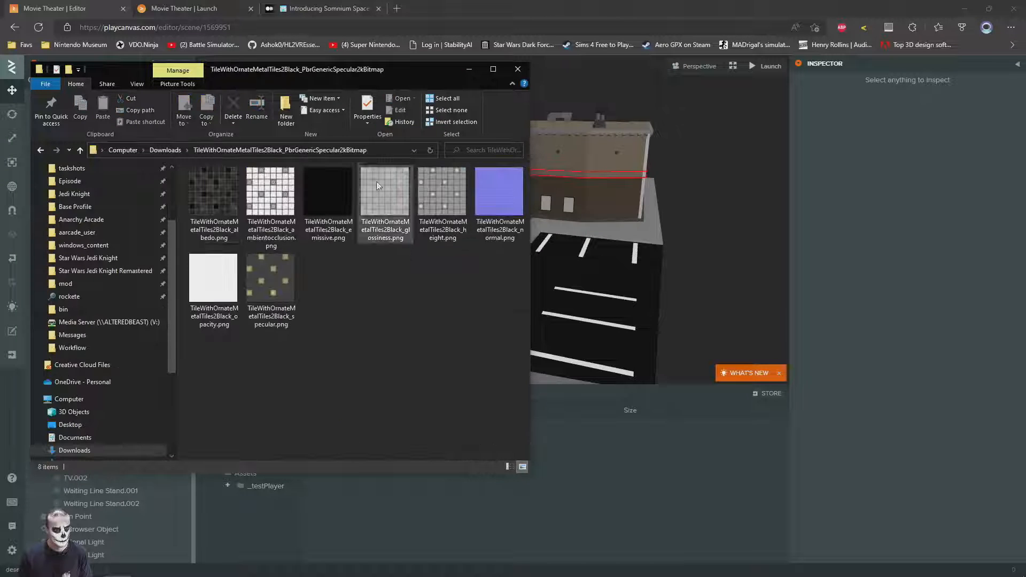
drag(219, 187, 454, 511)
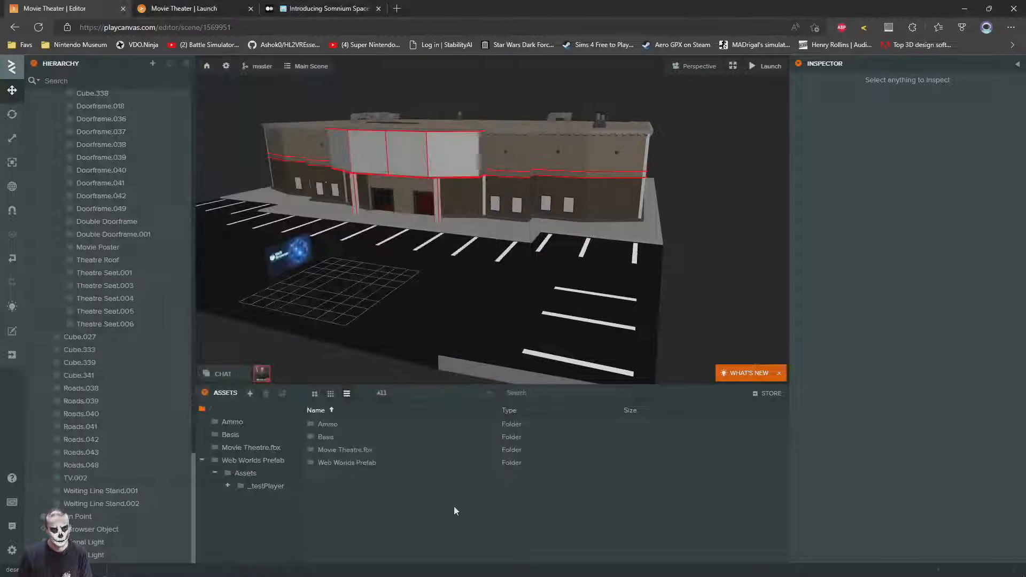
- Create a material named testtile and assign the TileWithOrnateMetalTiles2Black_albedo.png texture as its diffuse map
right_click(453, 511)
mouse_move(481, 513)
click(569, 487)
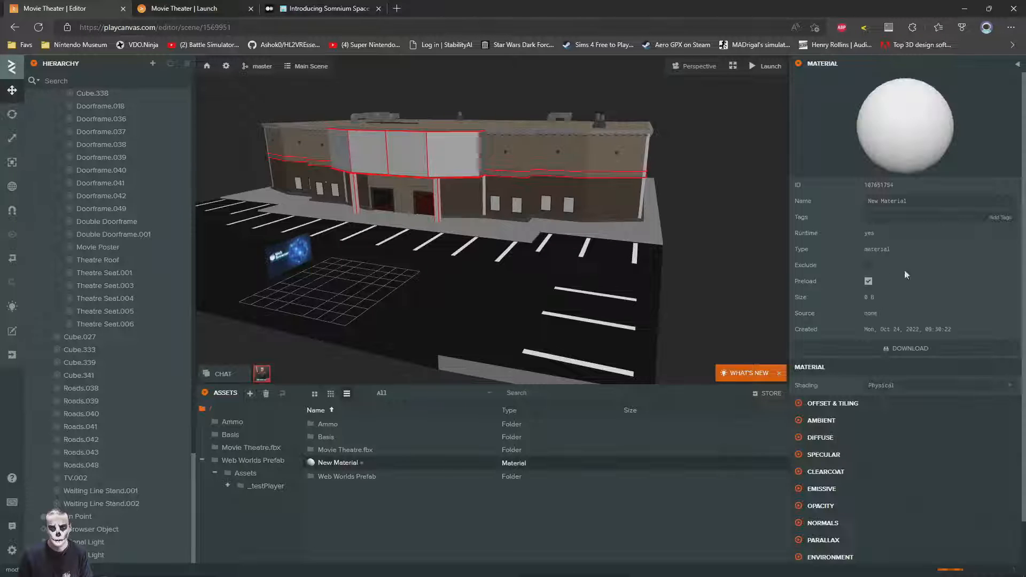
key(ctrl+a)
text(testtile)
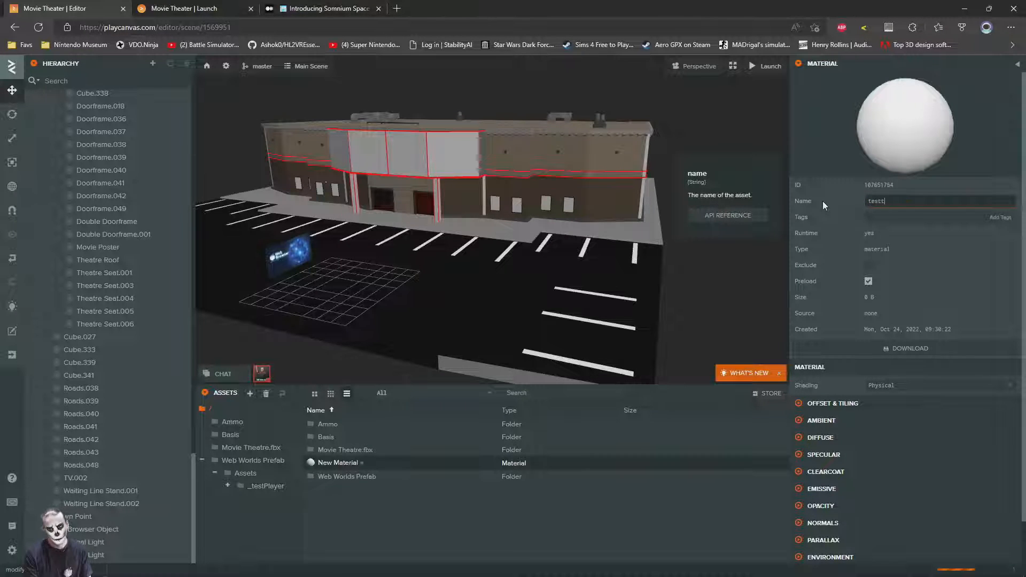
key(Return)
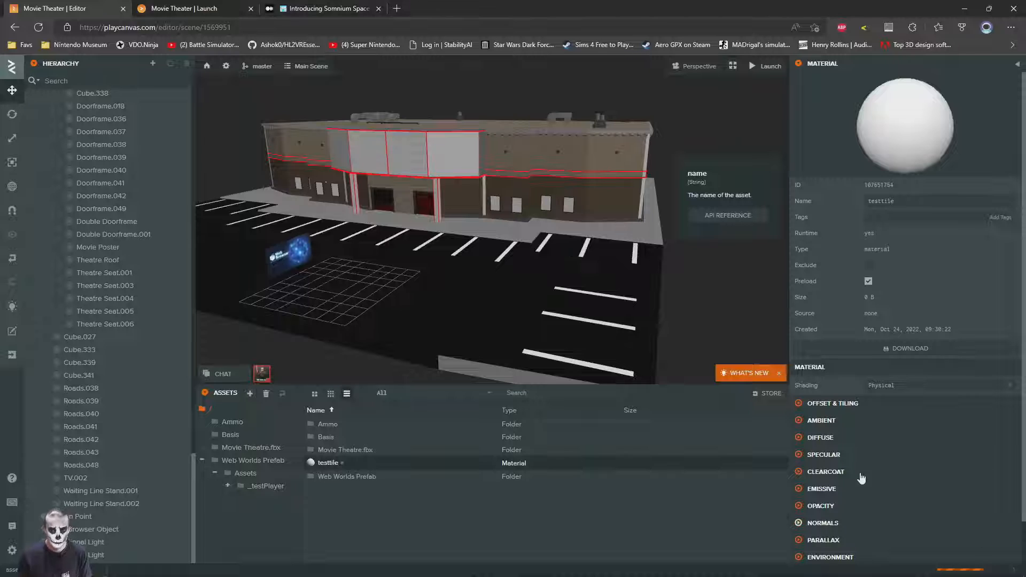
click(817, 438)
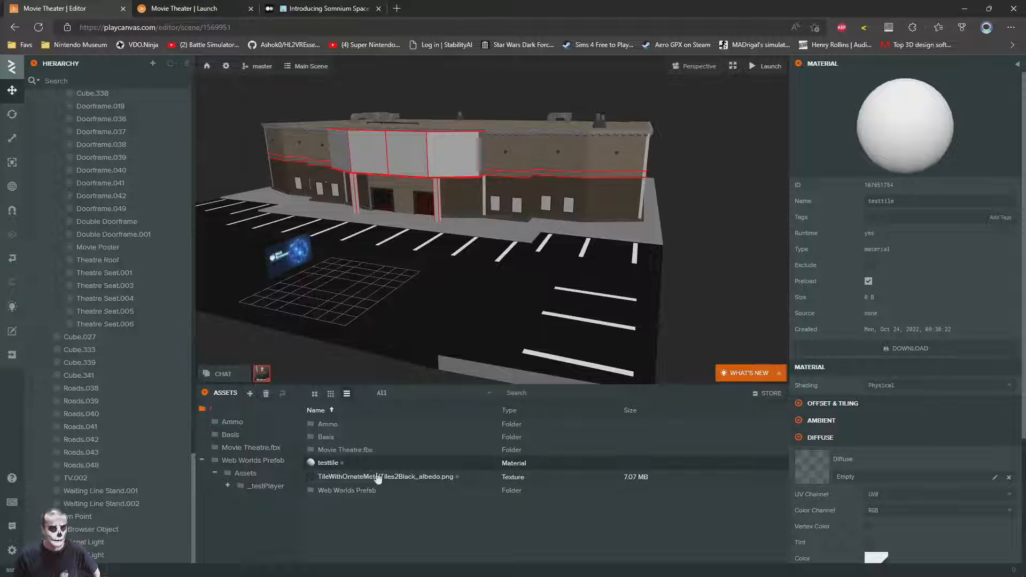
drag(378, 477, 838, 472)
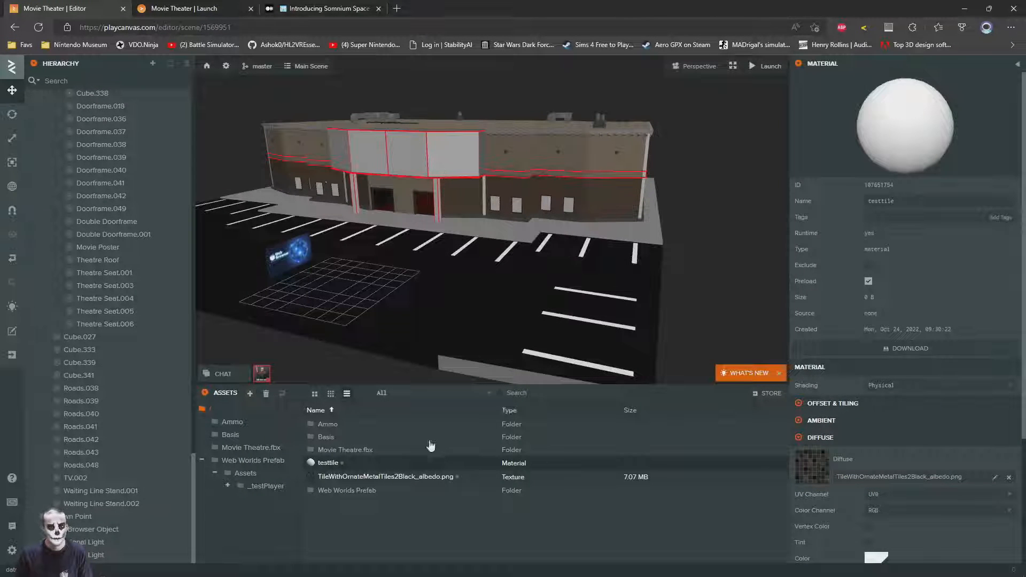
- Try the testtile material in the parking lot's asphalt slot and inspect the lot's surface up close
click(471, 275)
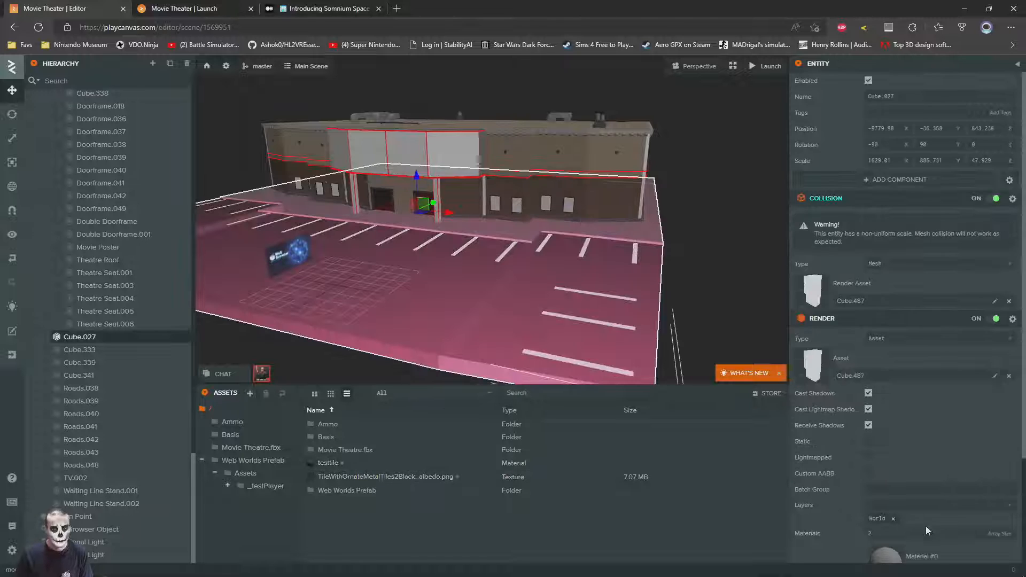
scroll(821, 498, down, 5)
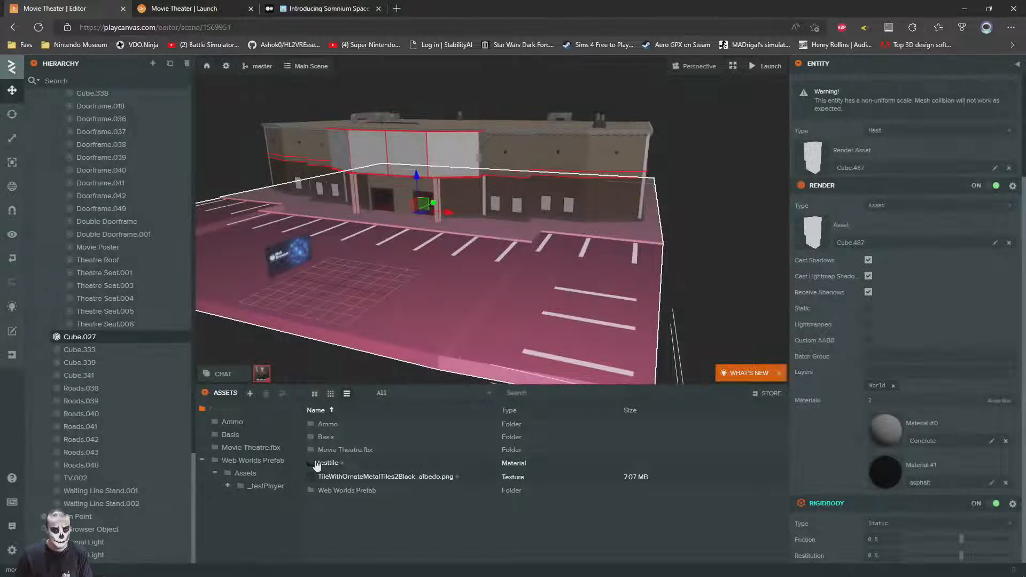
drag(317, 463, 861, 465)
right_drag(710, 281, 313, 337)
click(313, 338)
scroll(507, 267, up, 5)
drag(500, 278, 473, 248)
click(472, 248)
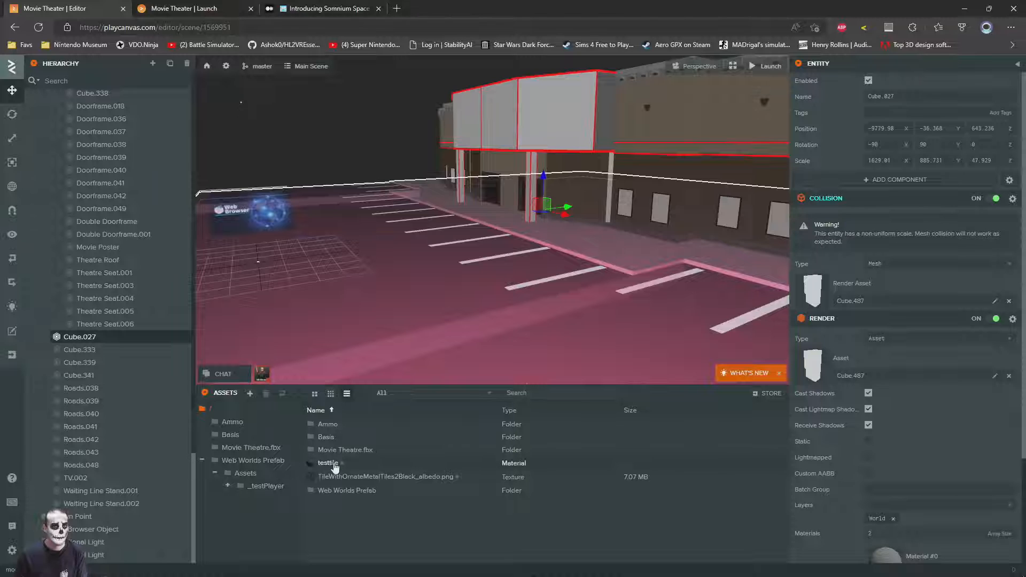
- Delete the testtile material and the TileWithOrnateMetalTiles2Black_albedo.png texture from the project assets
click(333, 464)
ctrl+click(340, 477)
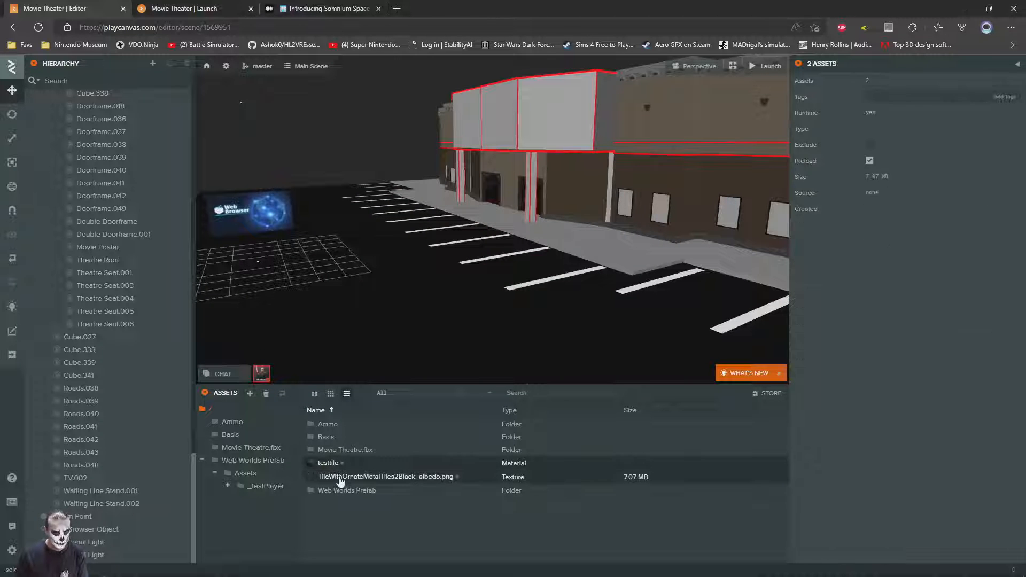
key(Delete)
click(586, 353)
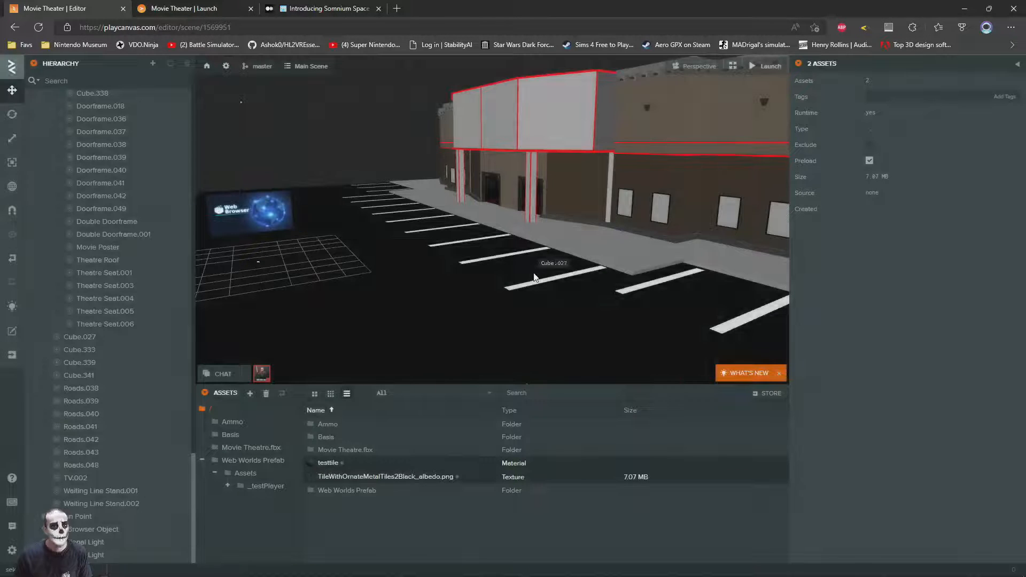
- Give the lobby floor Cube.279 a Mesh-type Collision component using render asset Cube.054, plus a Rigid Body component
drag(524, 283, 562, 244)
scroll(561, 273, up, 6)
click(505, 268)
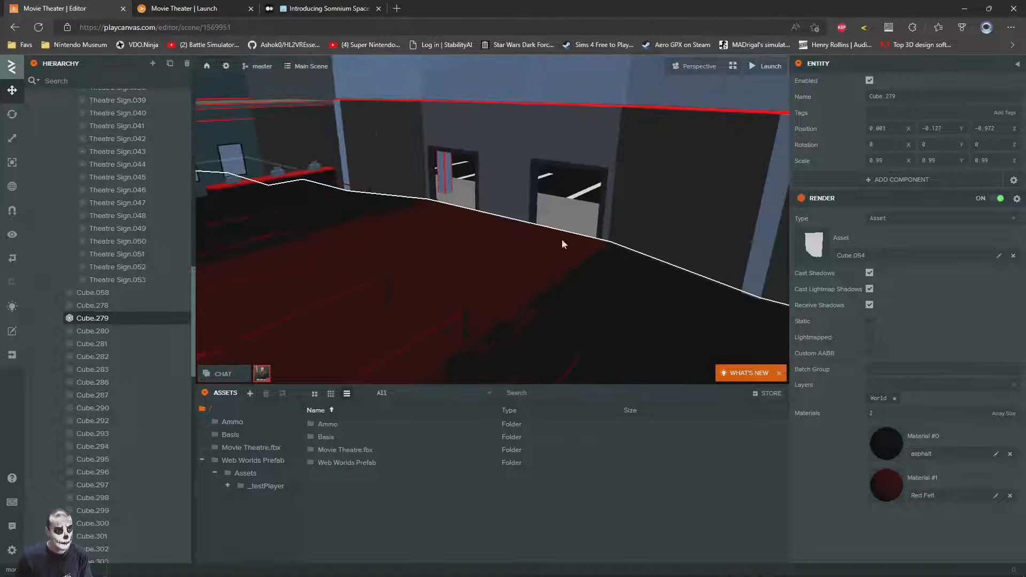
drag(227, 258, 748, 257)
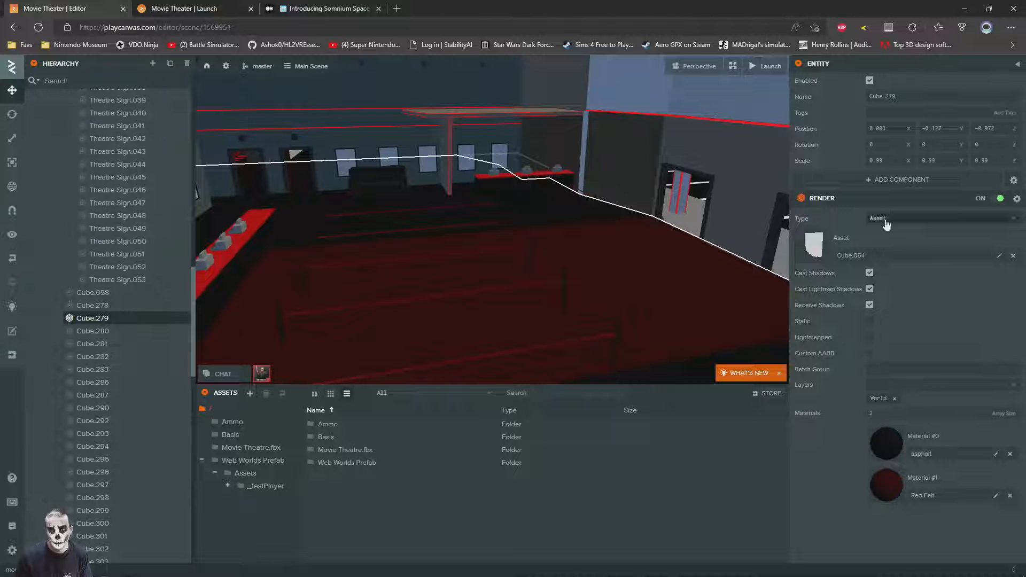
click(868, 182)
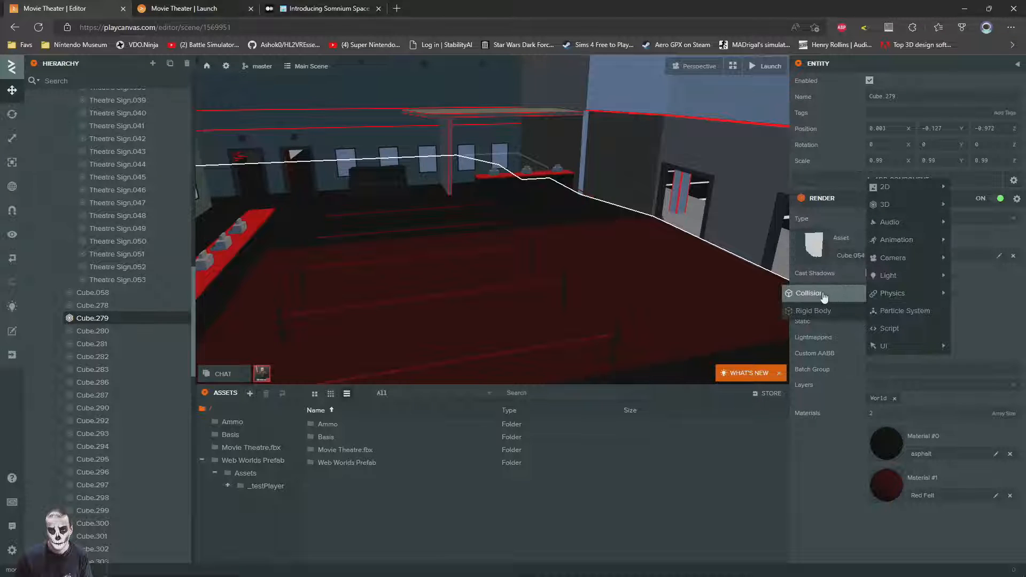
click(823, 295)
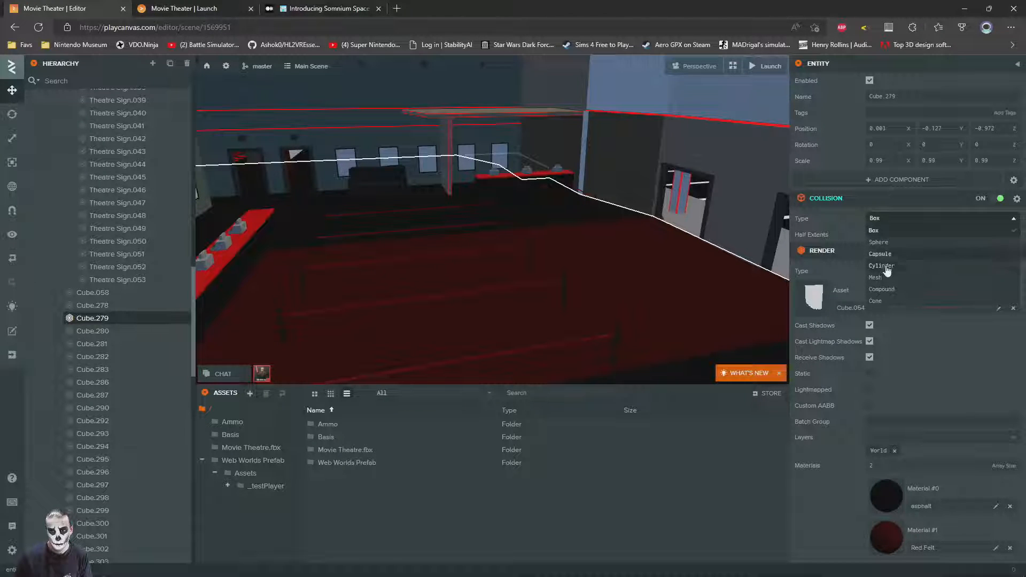
click(883, 277)
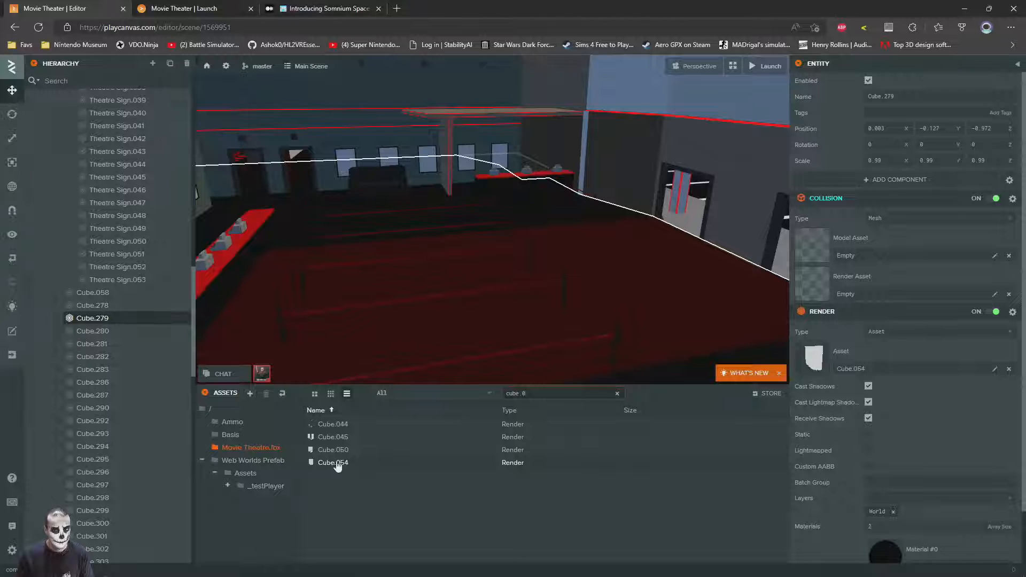
drag(337, 466, 857, 293)
click(876, 180)
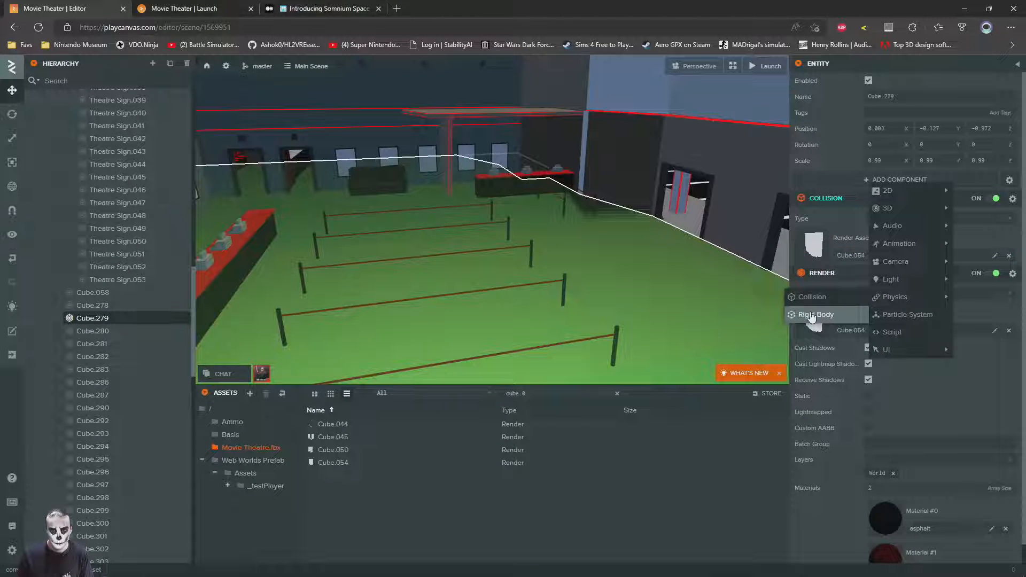
click(811, 316)
- Walk the avatar from the parking lot into the lobby of the launched world to test the floor's collision
click(207, 6)
key(w)
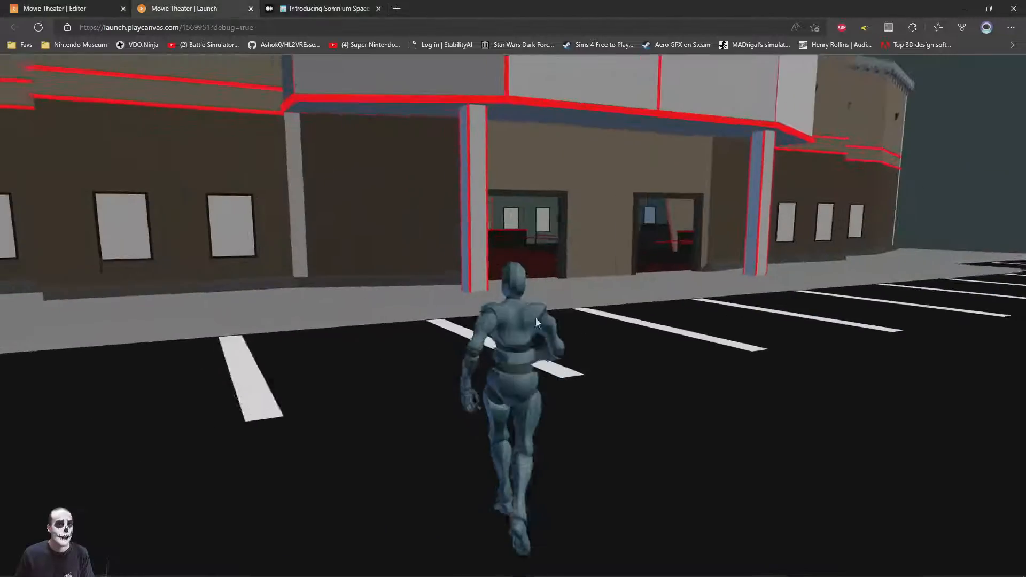
key(w)
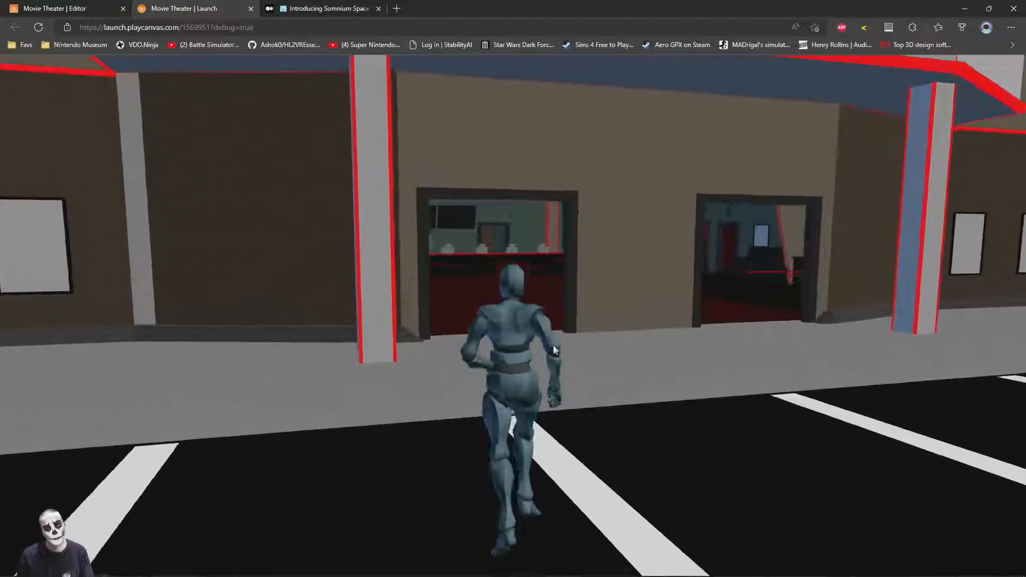
key(w)
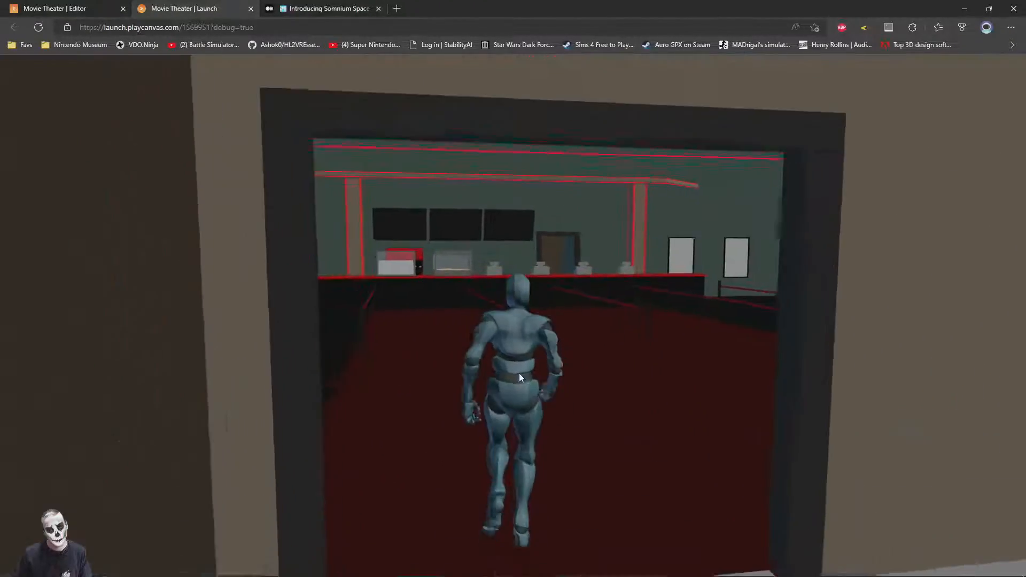
key(w)
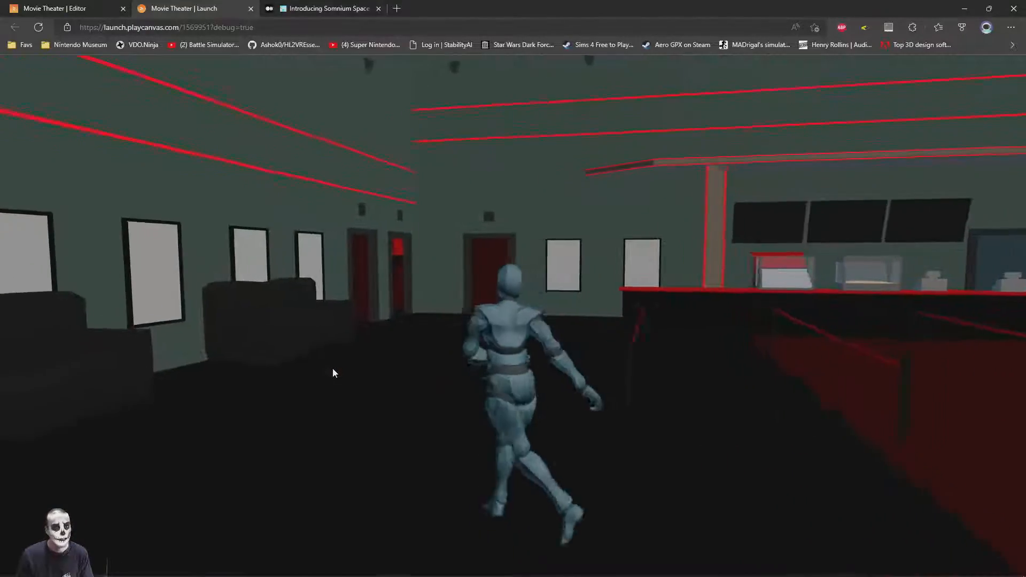
key(w)
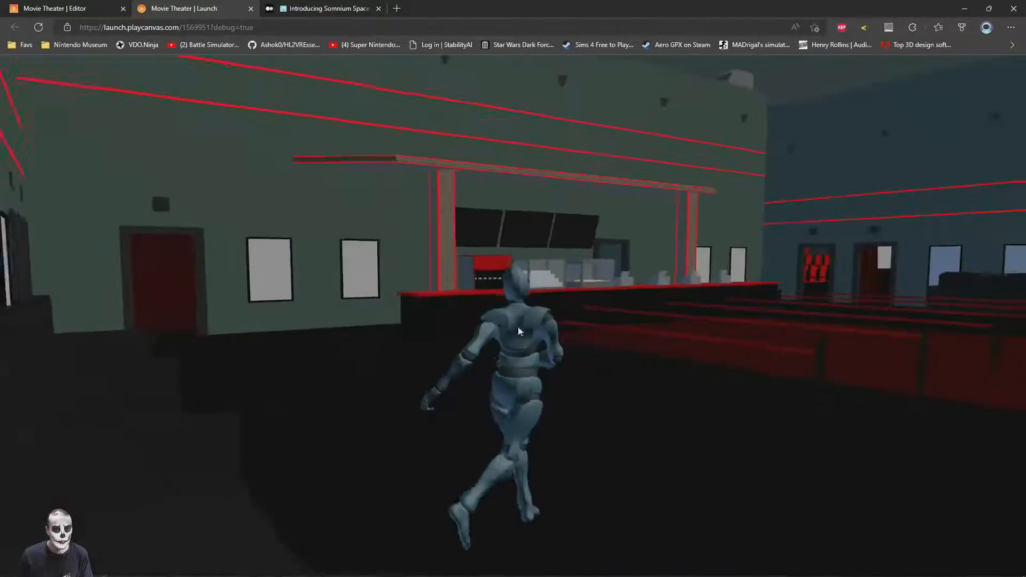
key(w)
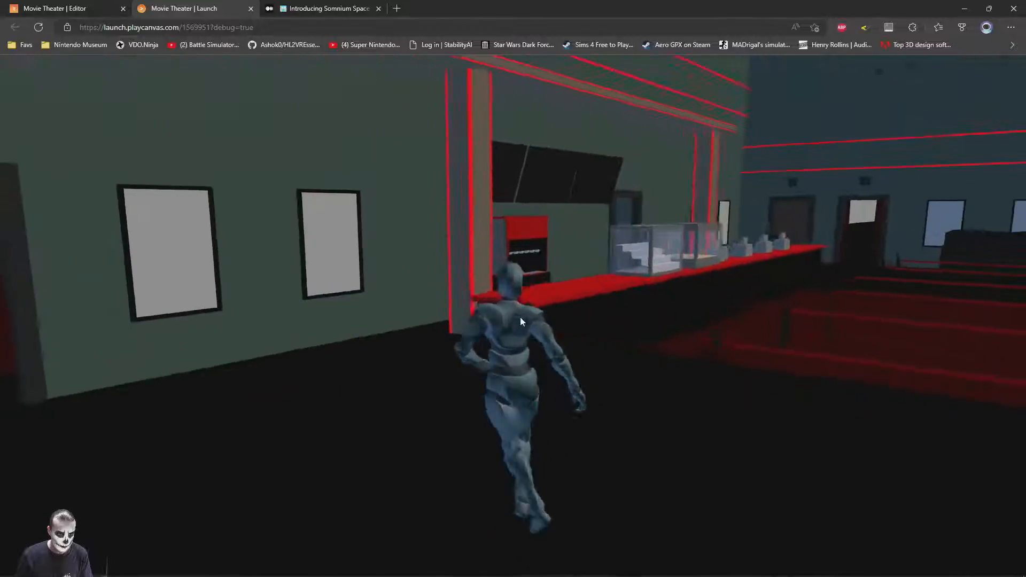
- Walk the avatar behind the concession counter and through its back doorway to check the lobby walls
key(w)
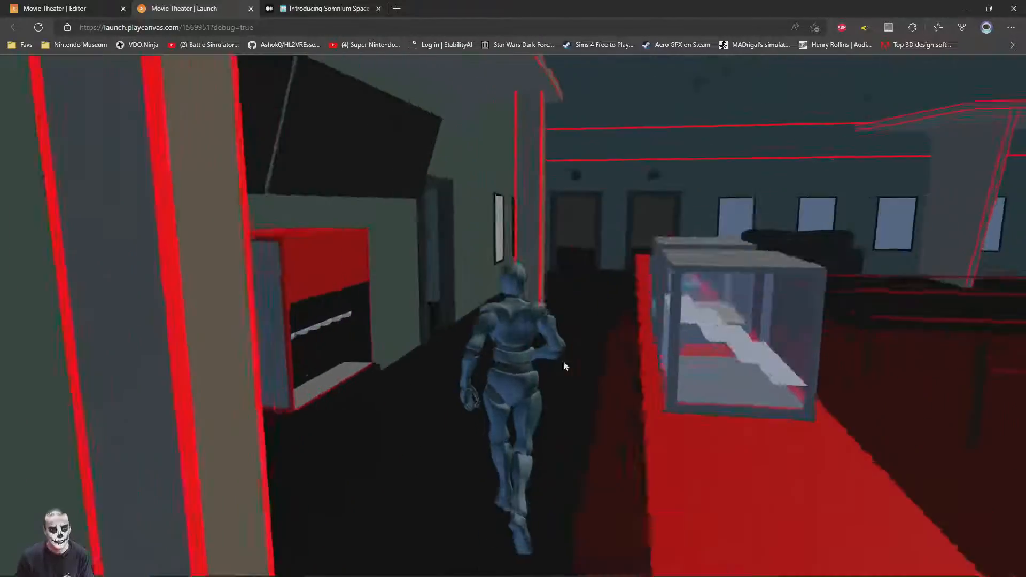
key(w)
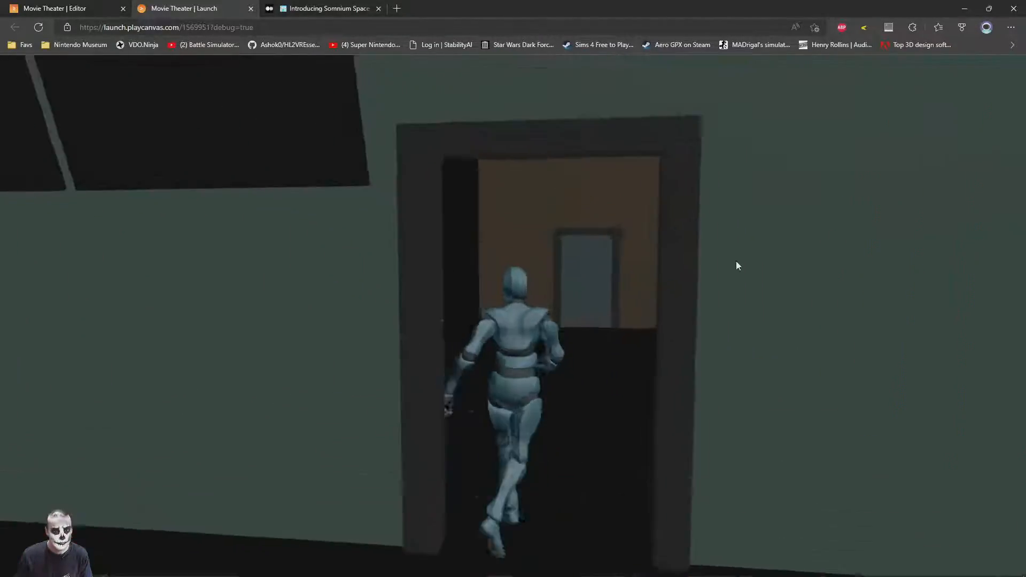
key(w)
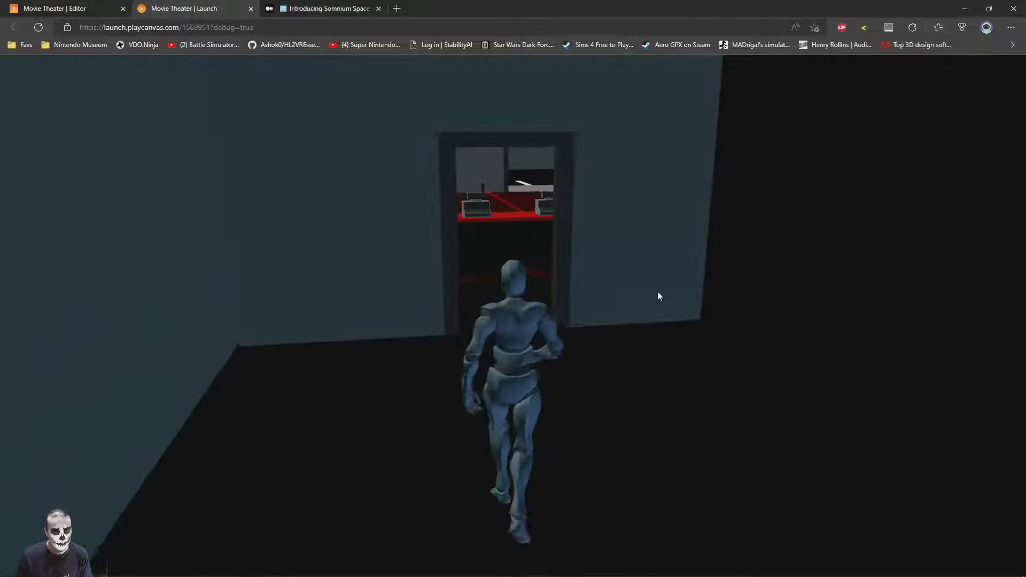
key(w)
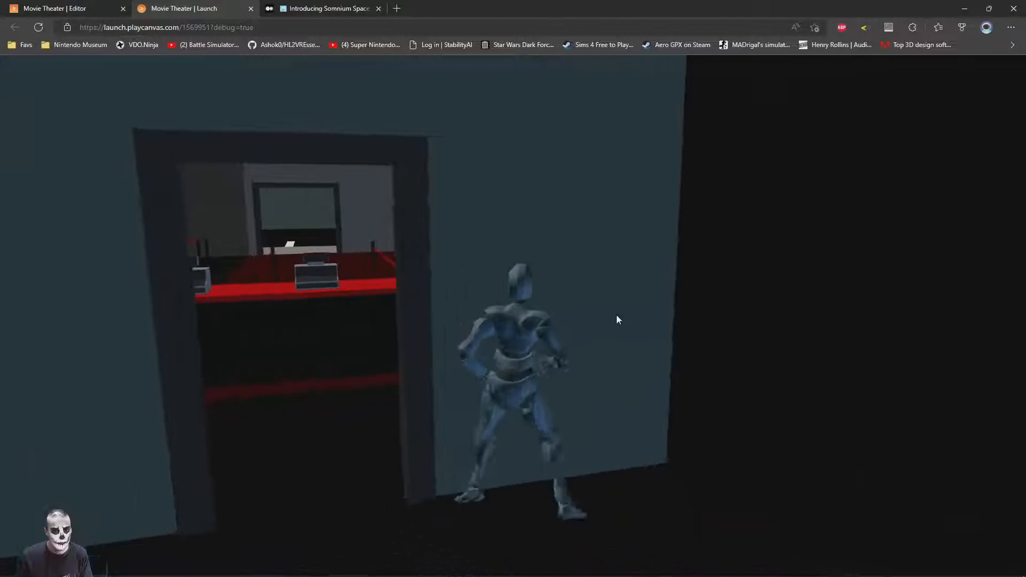
- Select the lobby wall Cube.057 in the editor scene and add Rigid Body and Collision components to it
click(87, 7)
drag(631, 327, 527, 191)
click(528, 196)
key(f)
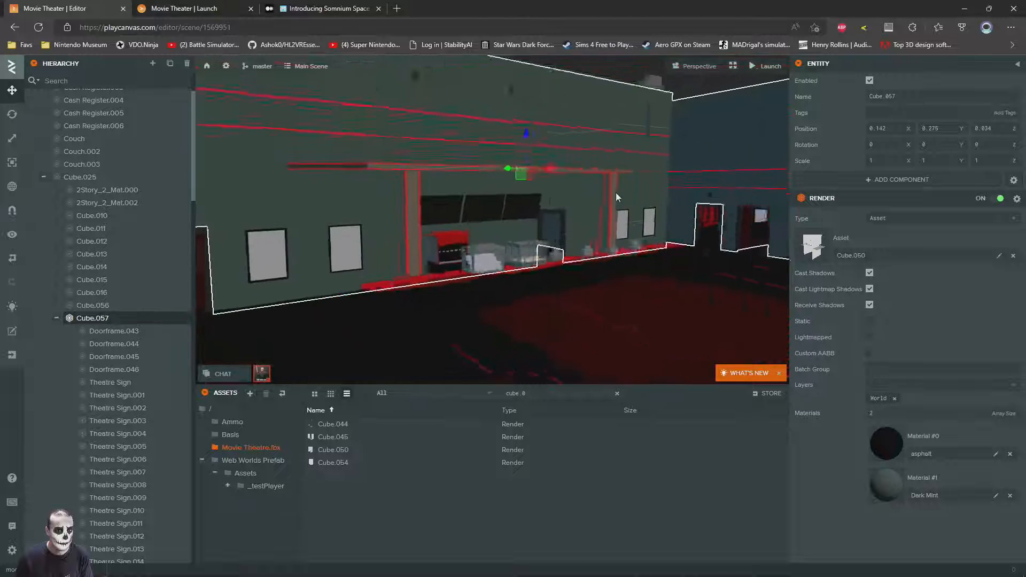
click(887, 184)
mouse_move(902, 308)
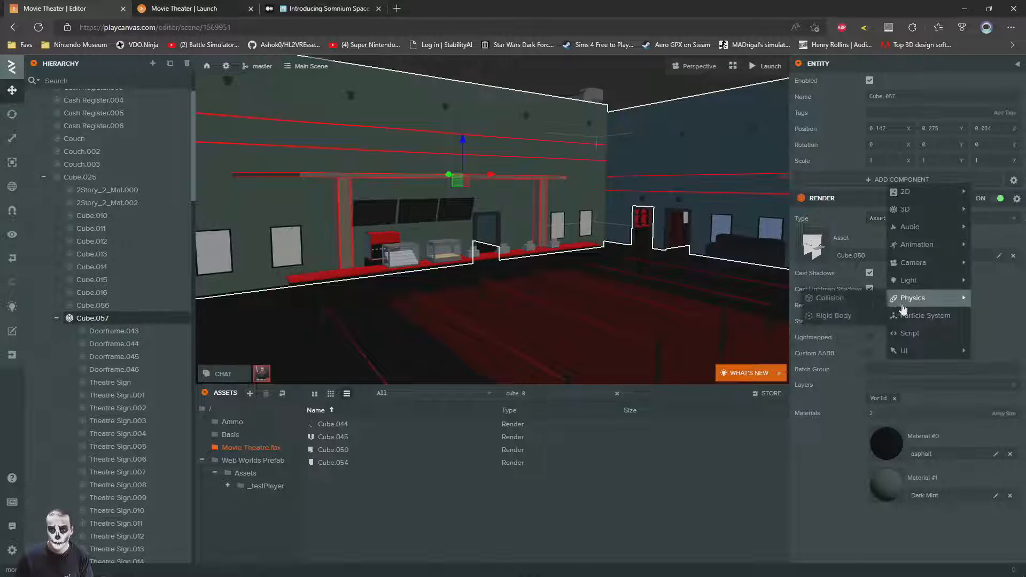
click(825, 317)
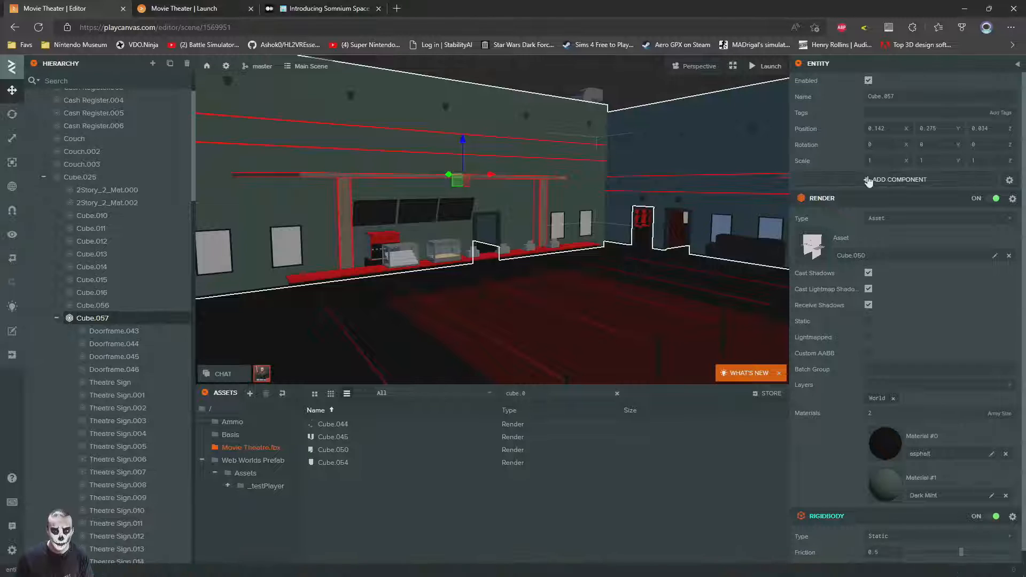
click(868, 180)
mouse_move(887, 294)
click(830, 292)
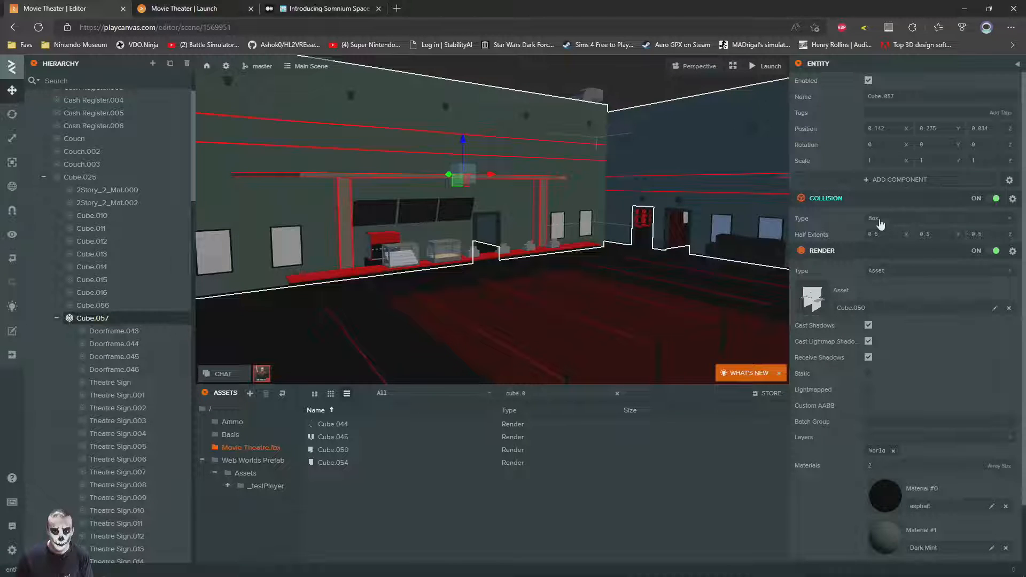
- Set the Cube.057 wall's collision type to Mesh and assign Cube.050 as its render asset
click(875, 277)
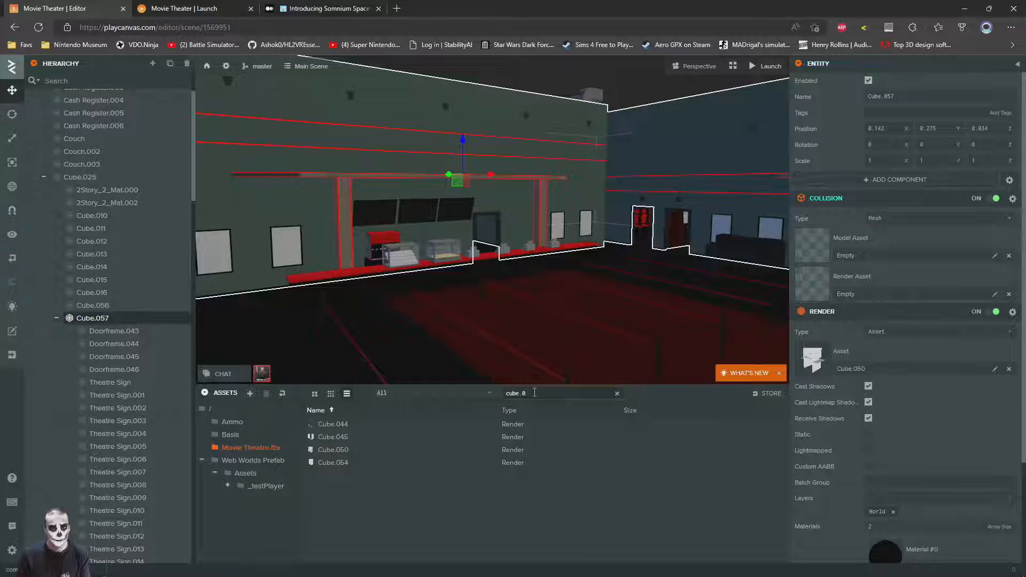
drag(332, 456, 749, 333)
drag(831, 290, 831, 291)
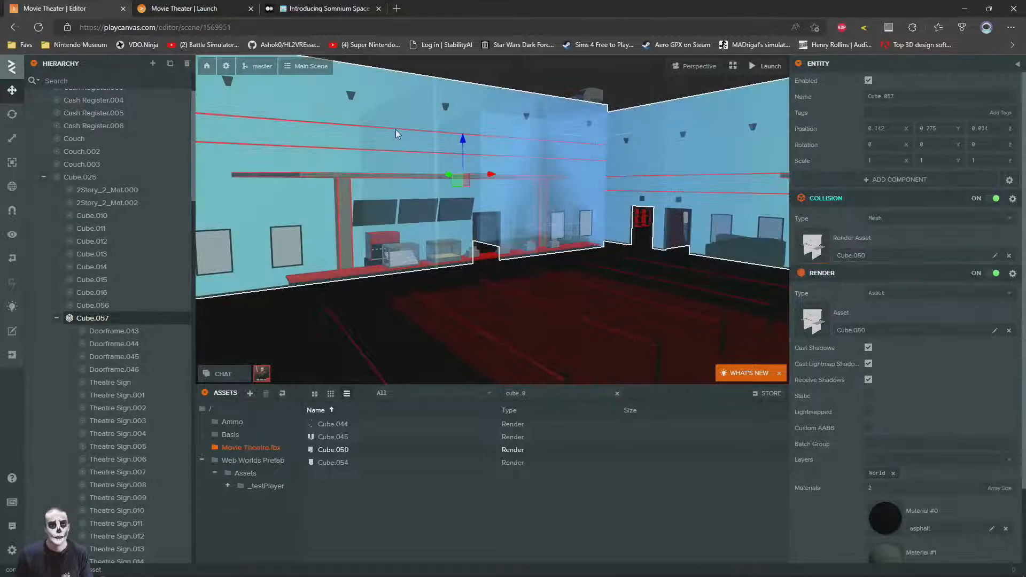
- Return to the launched world and test the wall collision around the back room and doorways behind the concession counter
click(184, 8)
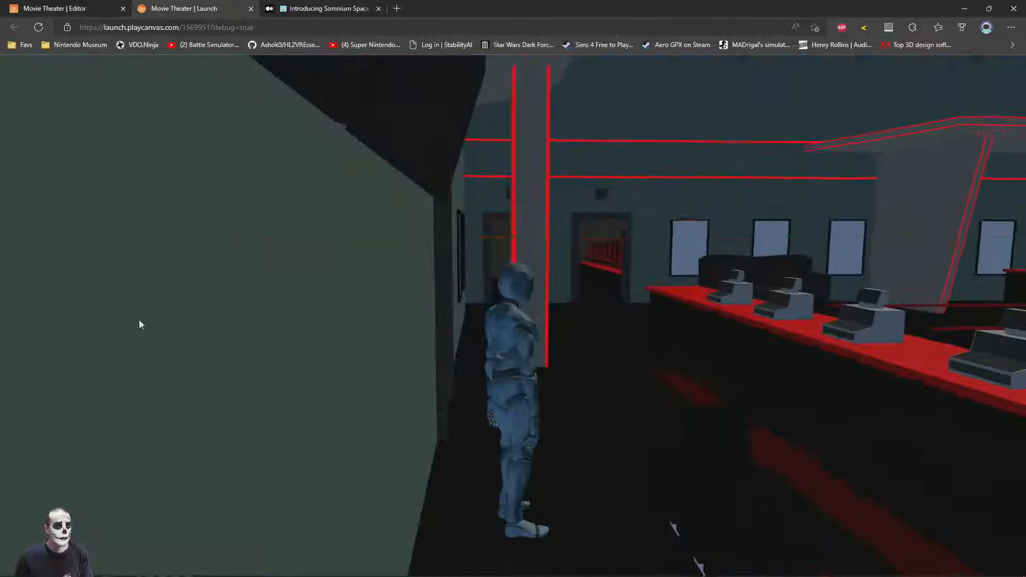
key(w)
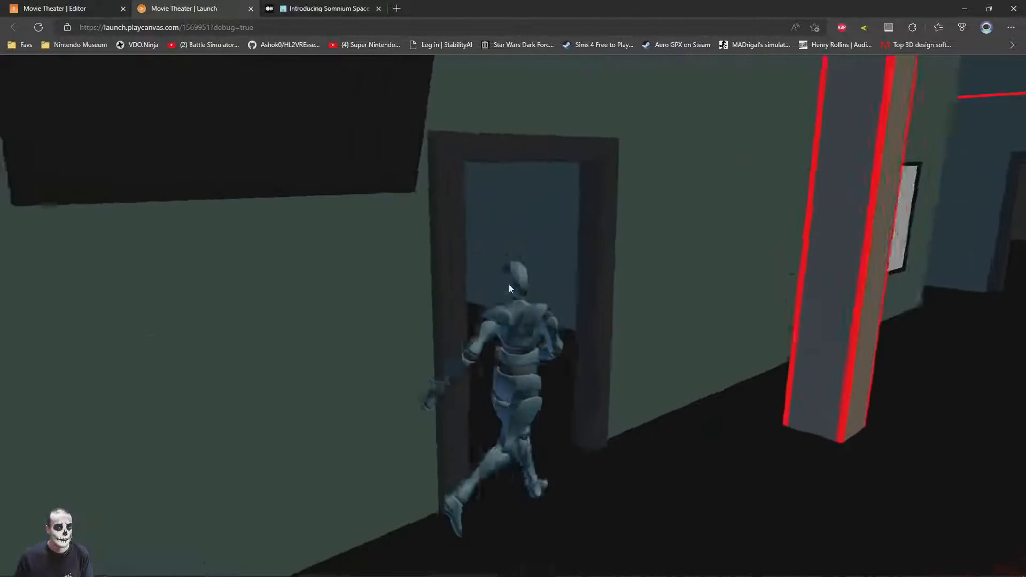
key(w)
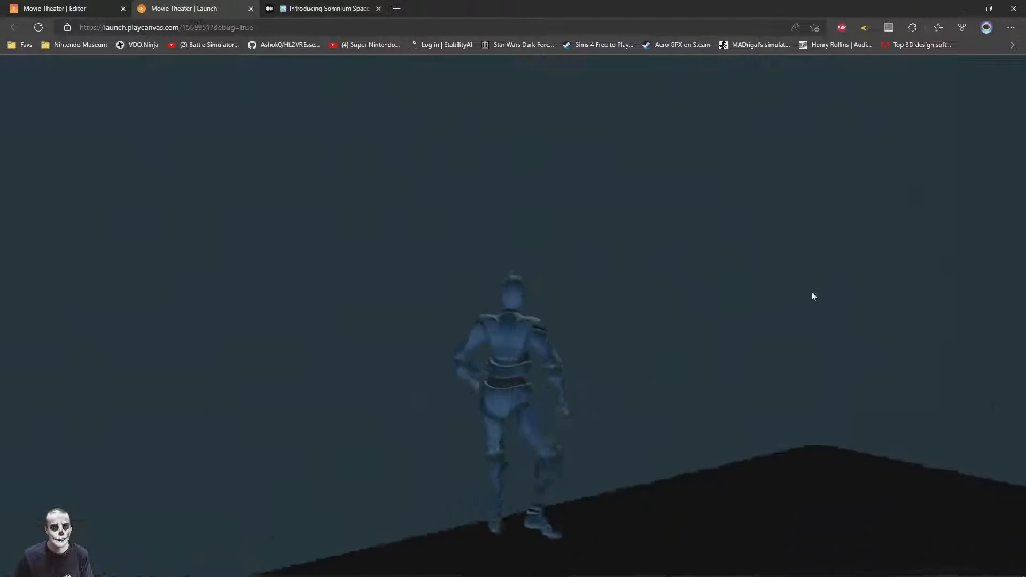
key(w)
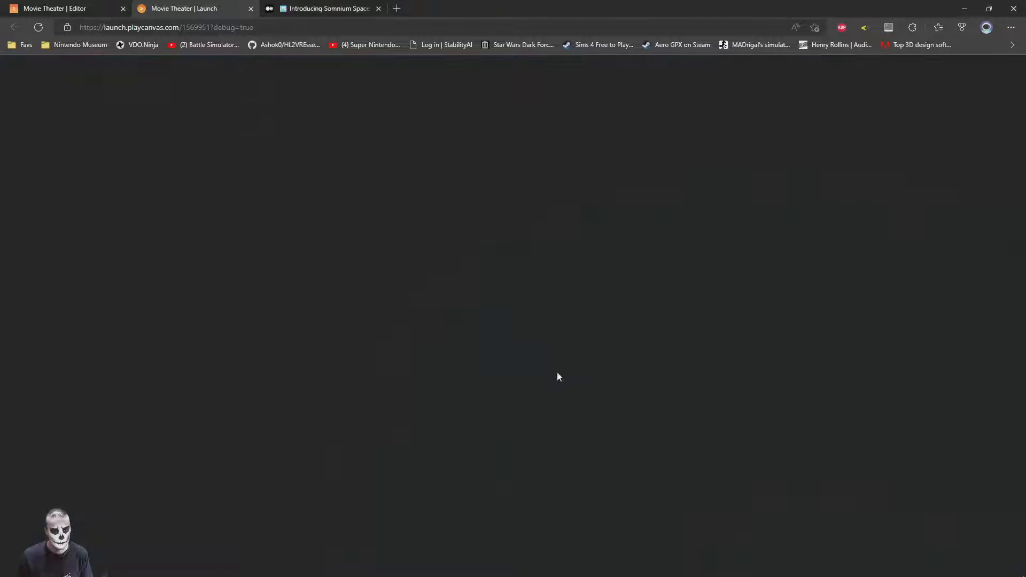
key(w)
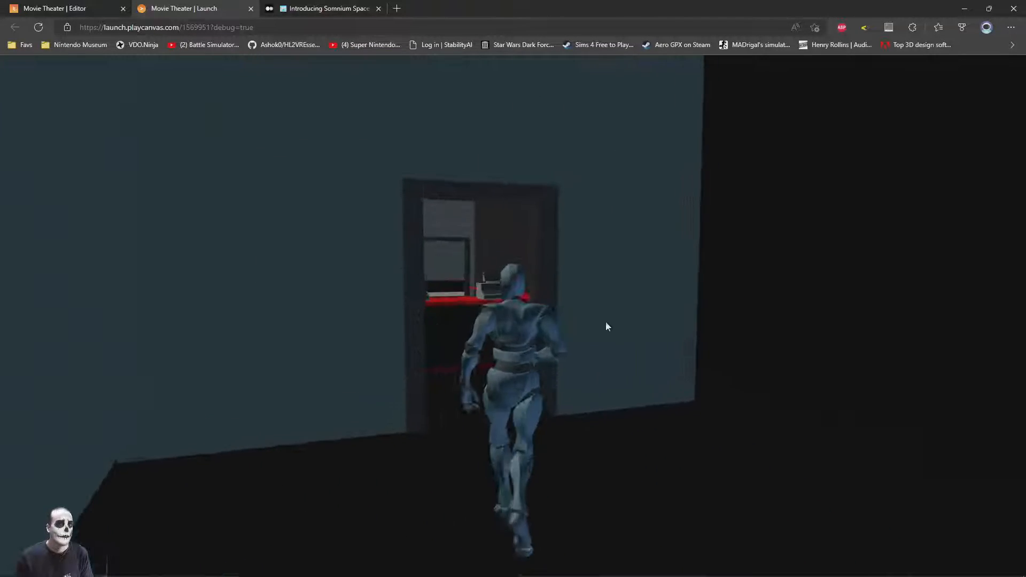
key(w)
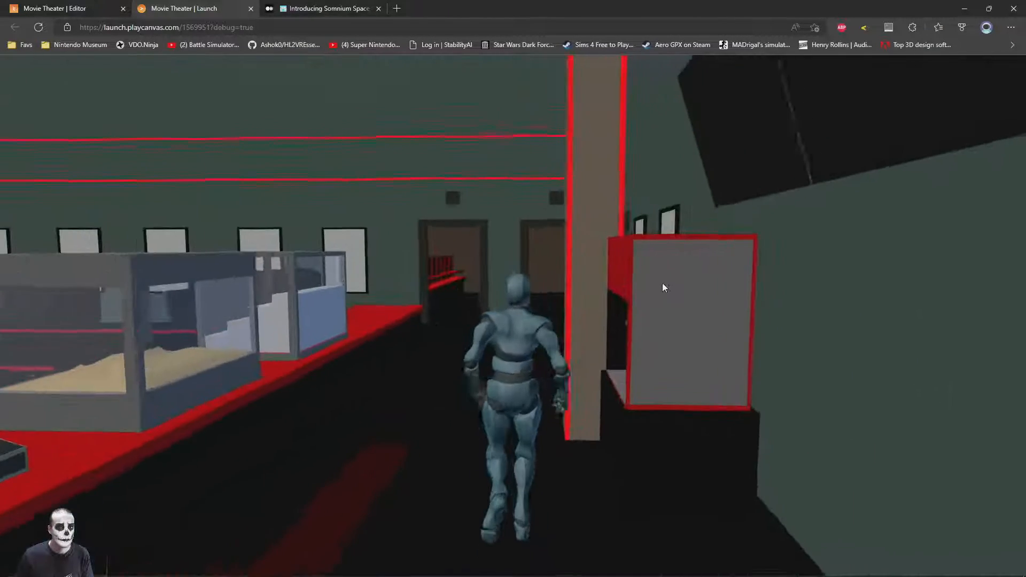
- Walk the avatar across the lobby past the couch and into the auditorium to test its sloped floor
key(w)
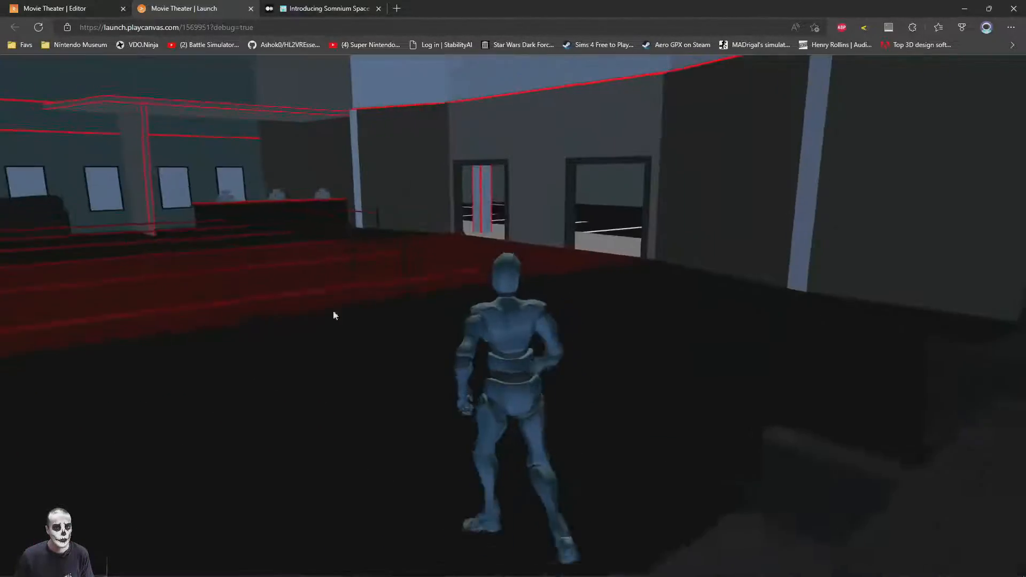
key(w)
key(w)
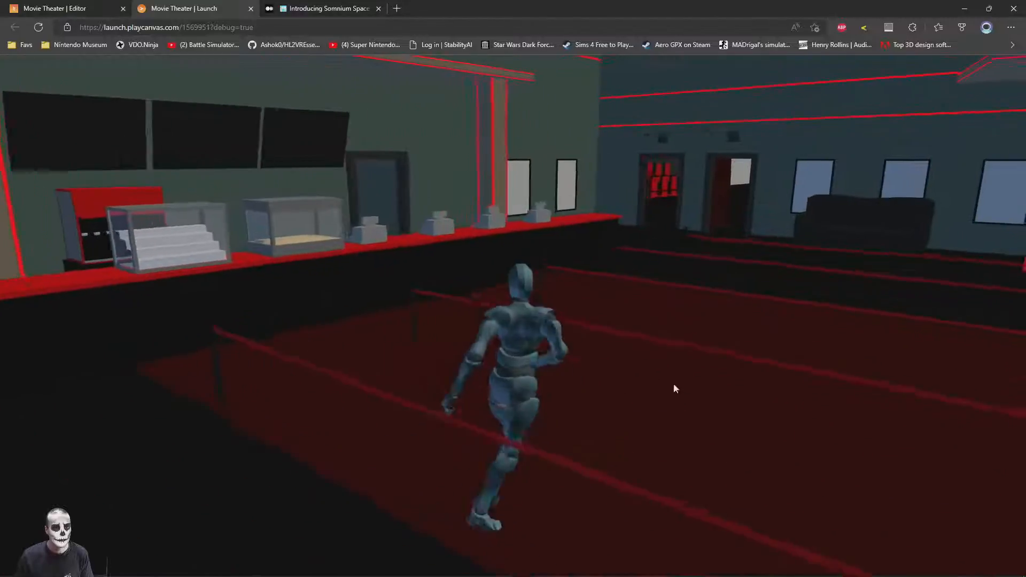
key(d)
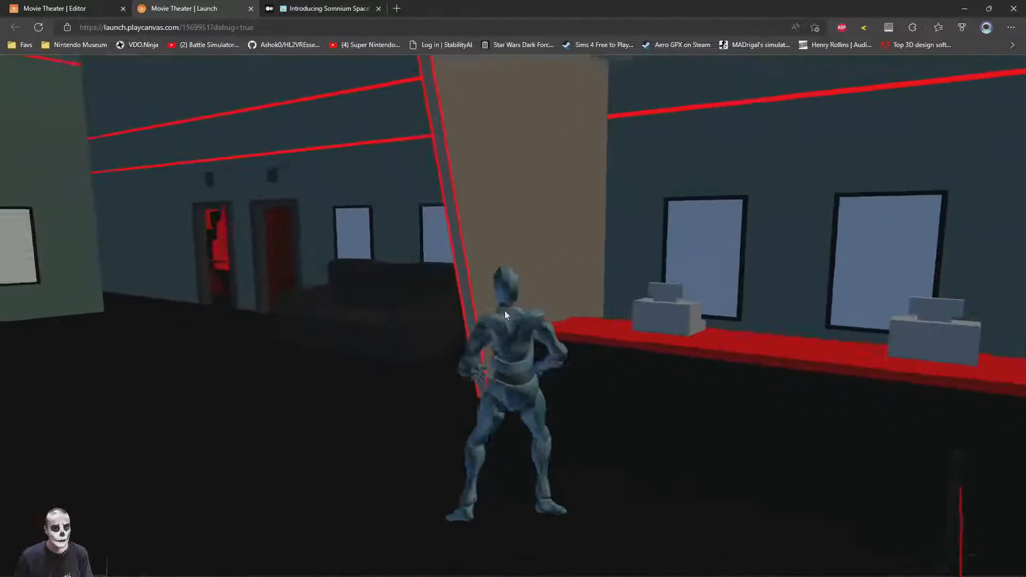
key(w)
key(w)
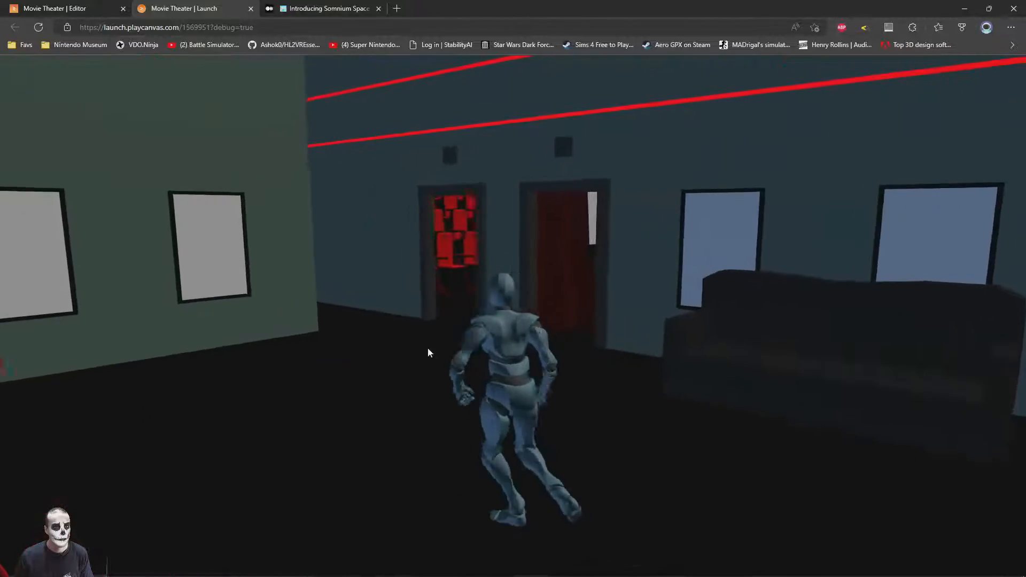
key(w)
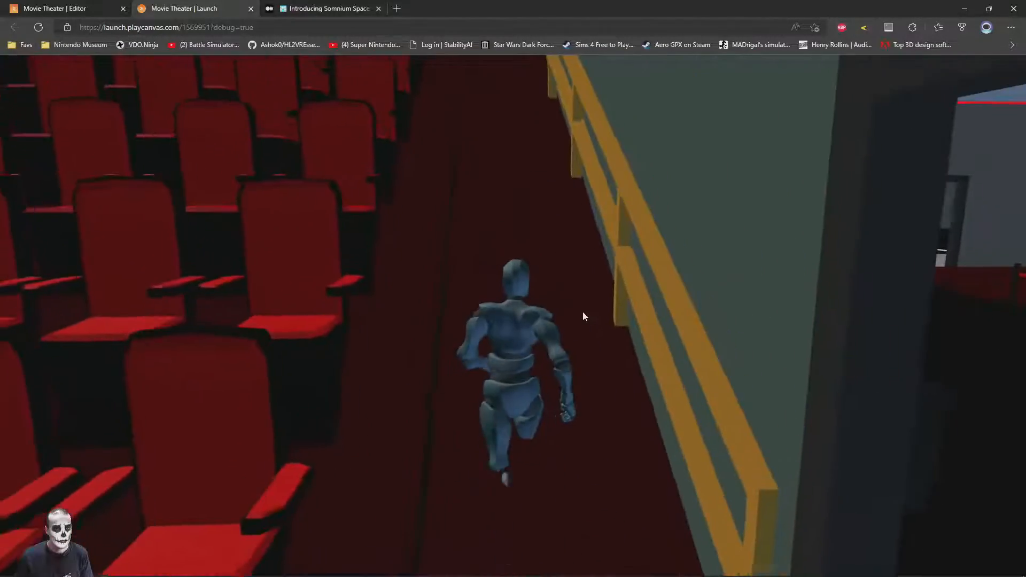
key(w)
- Select the five red felt auditorium floors together in the editor: Cube.280, Cube.282, Cube.286, Cube.306 and Cube.308
click(90, 8)
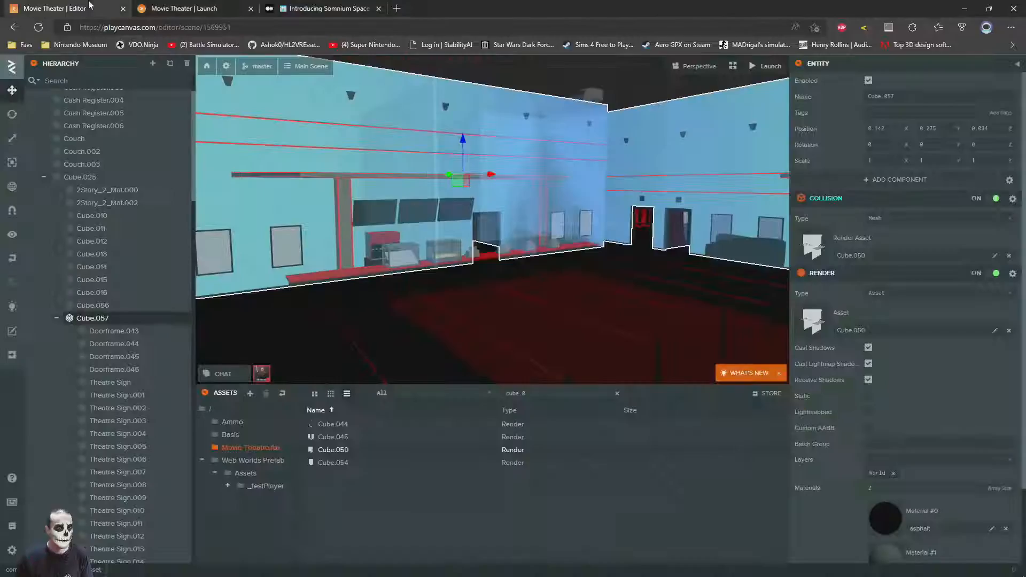
right_drag(377, 267, 595, 288)
key(w)
click(617, 254)
right_drag(618, 254, 451, 272)
key(w)
ctrl+click(383, 264)
key(w)
ctrl+click(610, 245)
ctrl+click(474, 290)
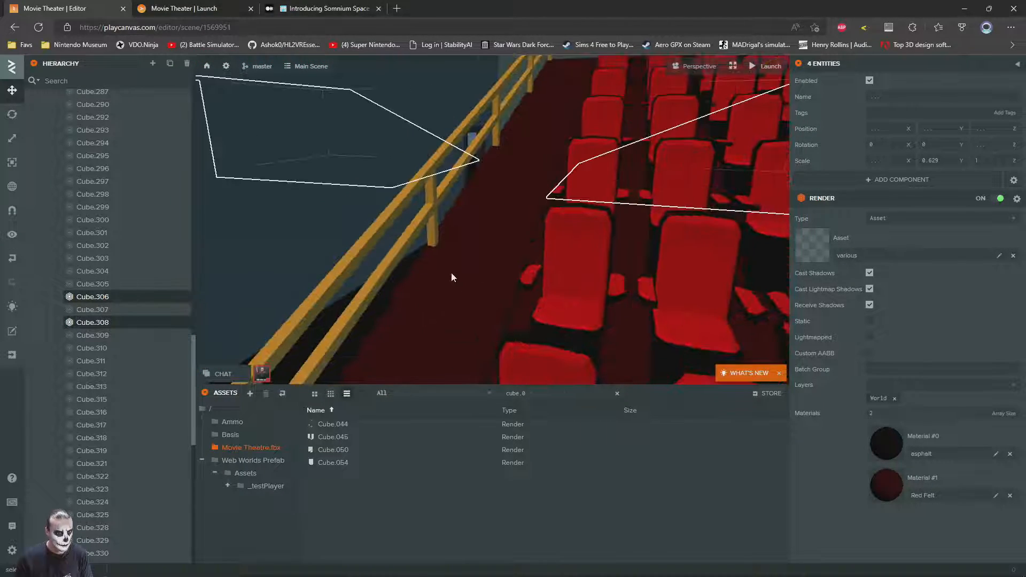
ctrl+click(451, 273)
right_drag(531, 270, 599, 237)
key(s)
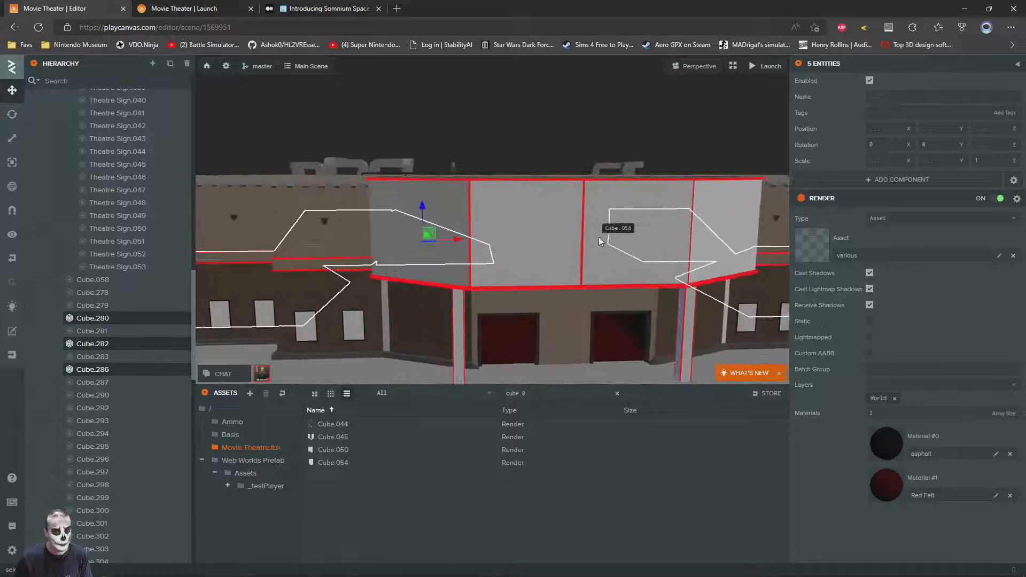
- Add Collision and Rigid Body components to the five selected auditorium floors
click(901, 180)
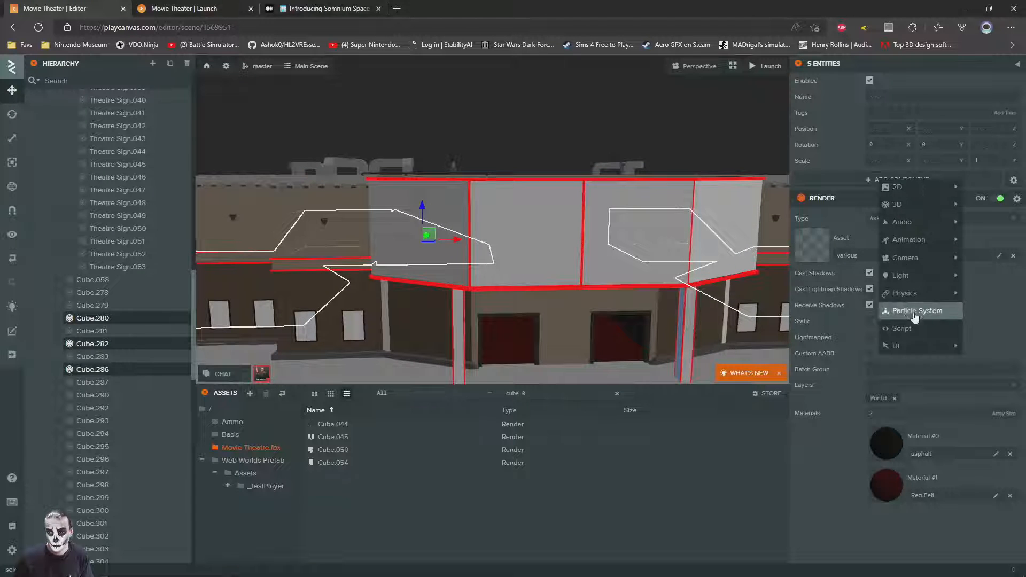
click(845, 298)
click(882, 181)
mouse_move(907, 298)
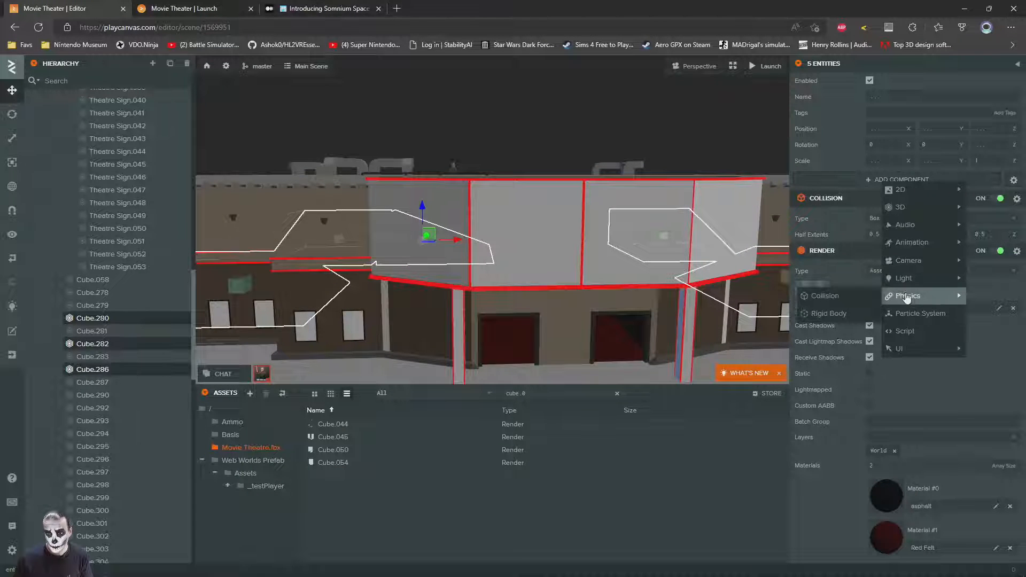
click(823, 314)
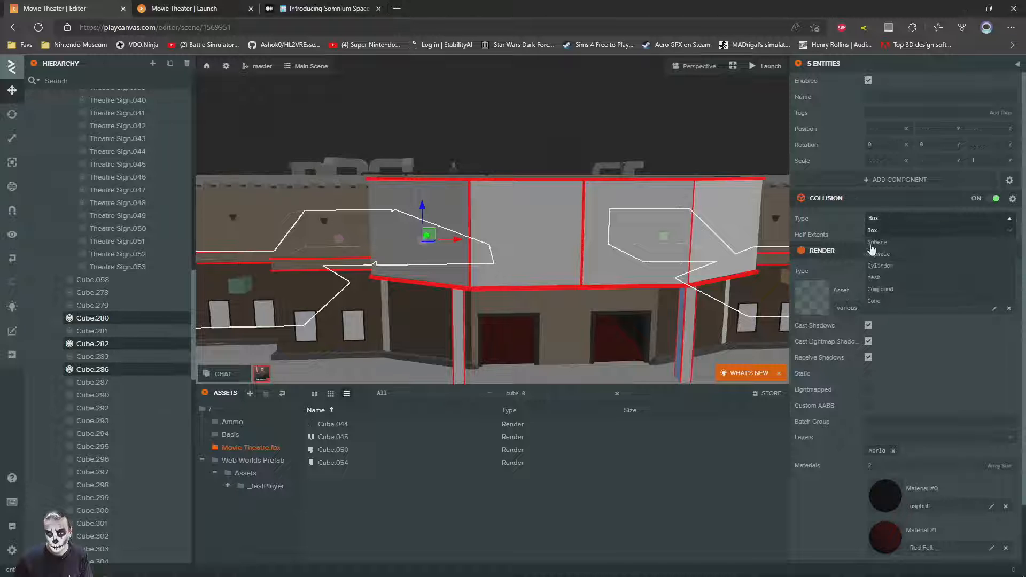
- Try the Mesh collision type on the five auditorium floors and inspect the collision settings of Cube.308
click(875, 277)
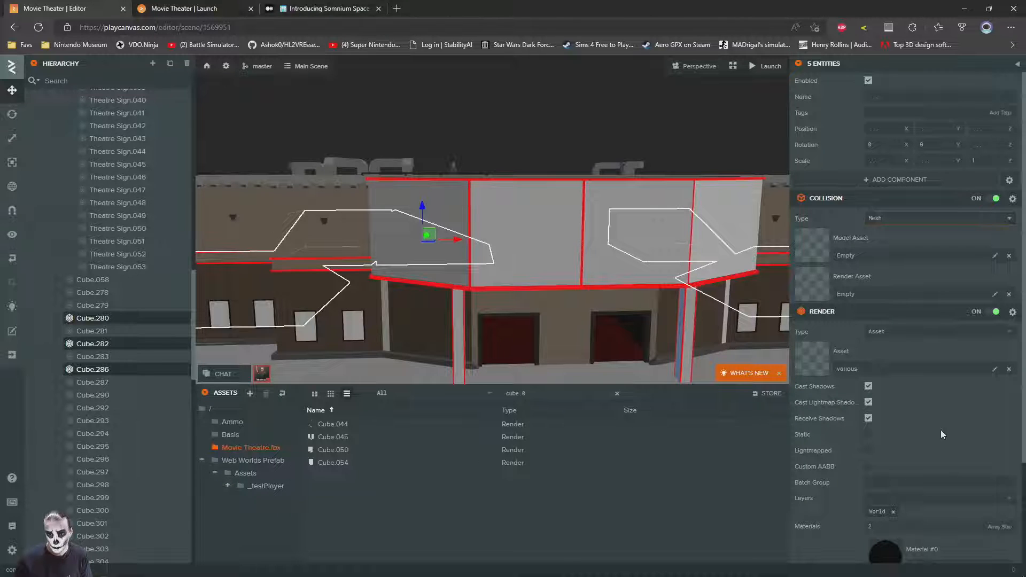
scroll(910, 378, down, 2)
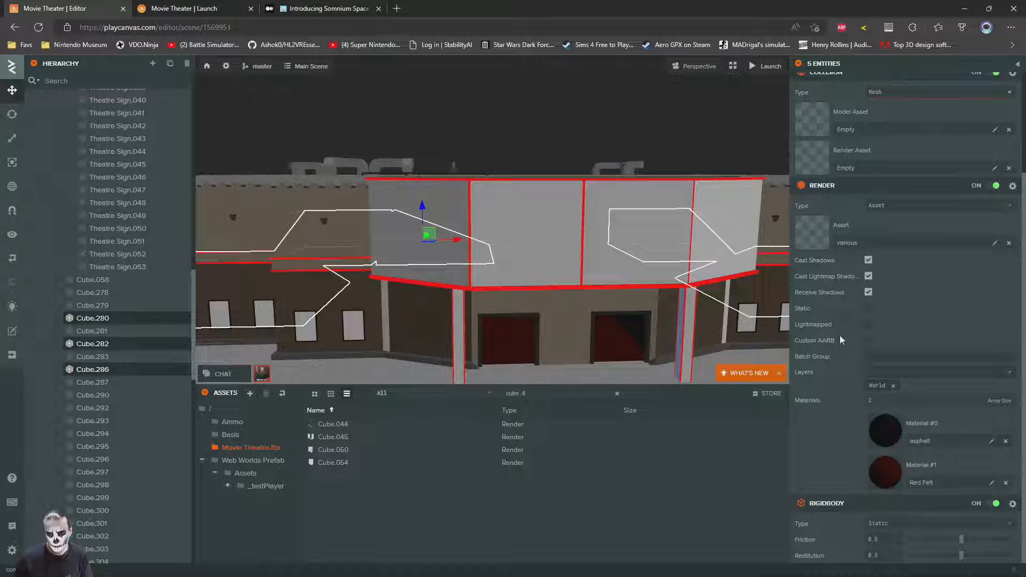
scroll(839, 339, up, 3)
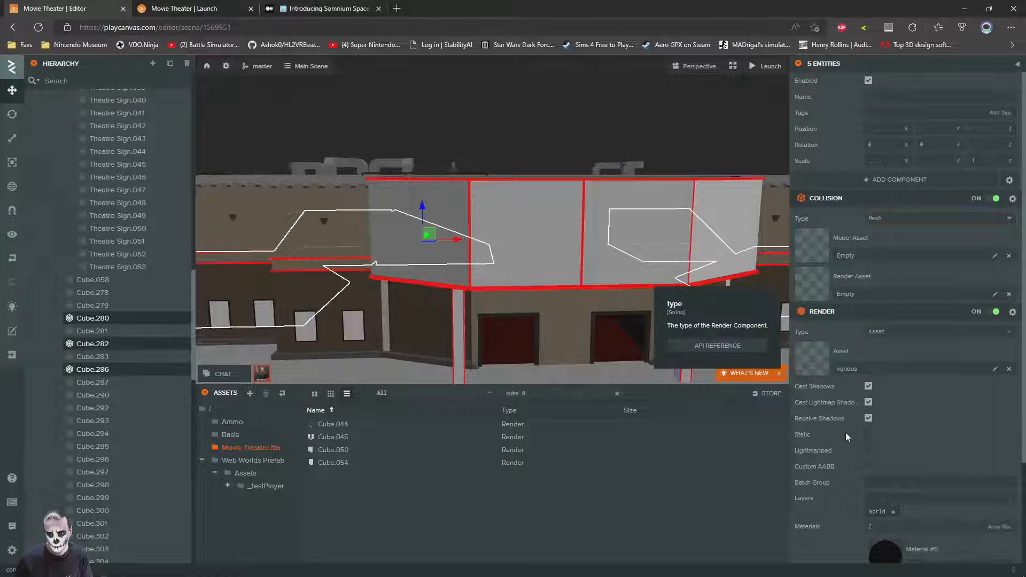
mouse_move(843, 436)
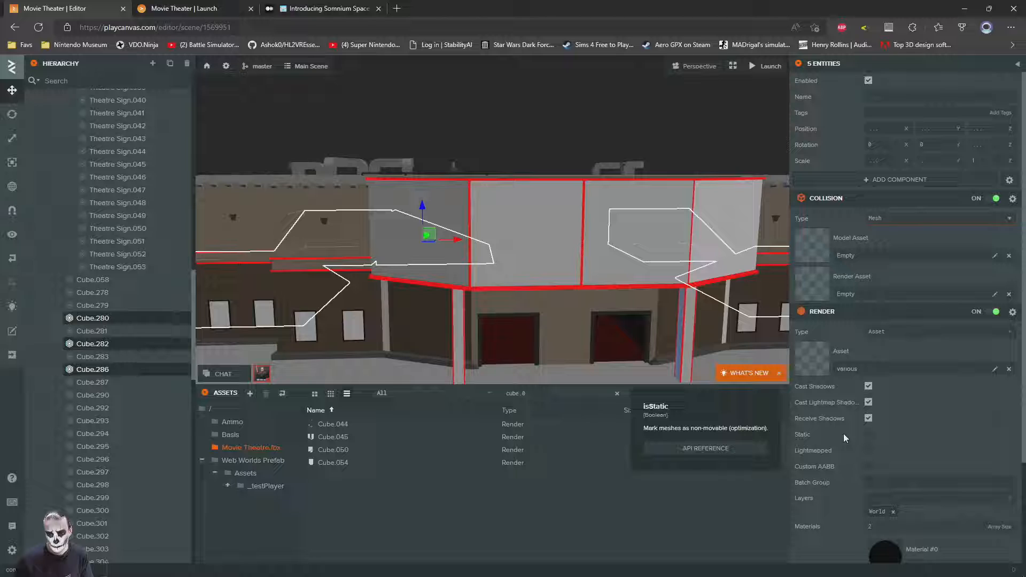
right_drag(373, 216, 477, 302)
key(w)
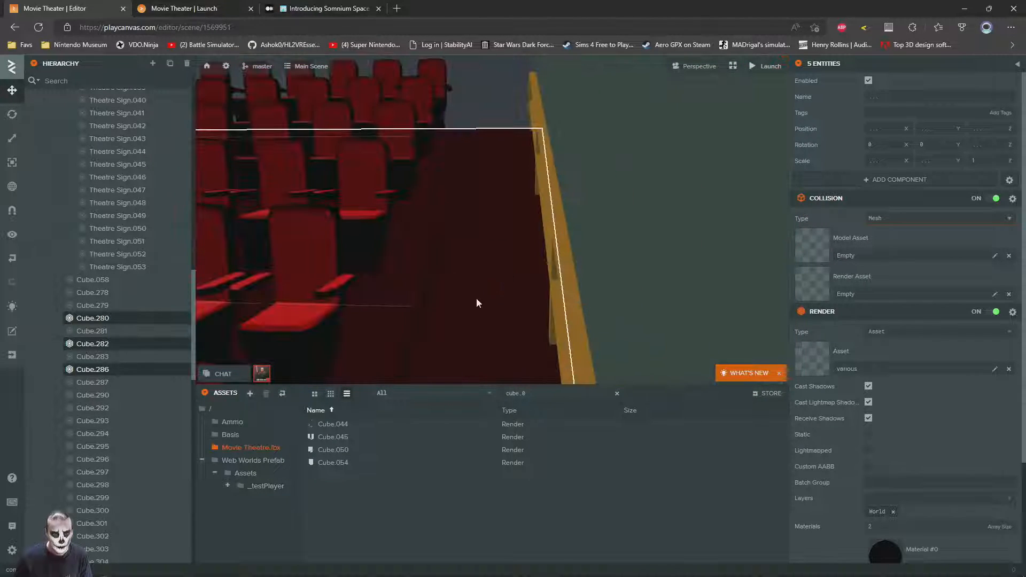
click(477, 302)
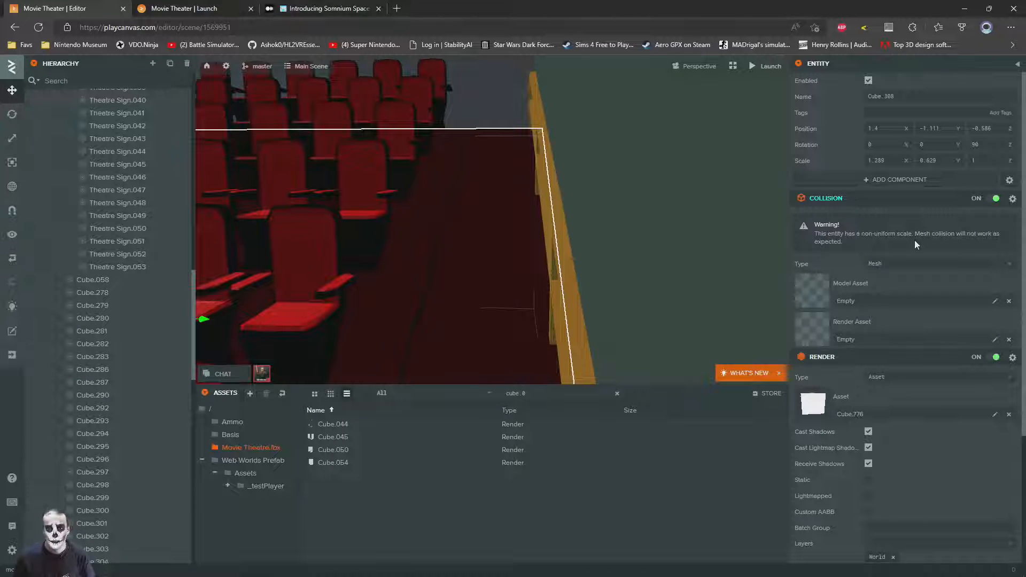
- Undo the single-floor selection and the Mesh collision type change on the five auditorium floors
right_drag(494, 232, 421, 242)
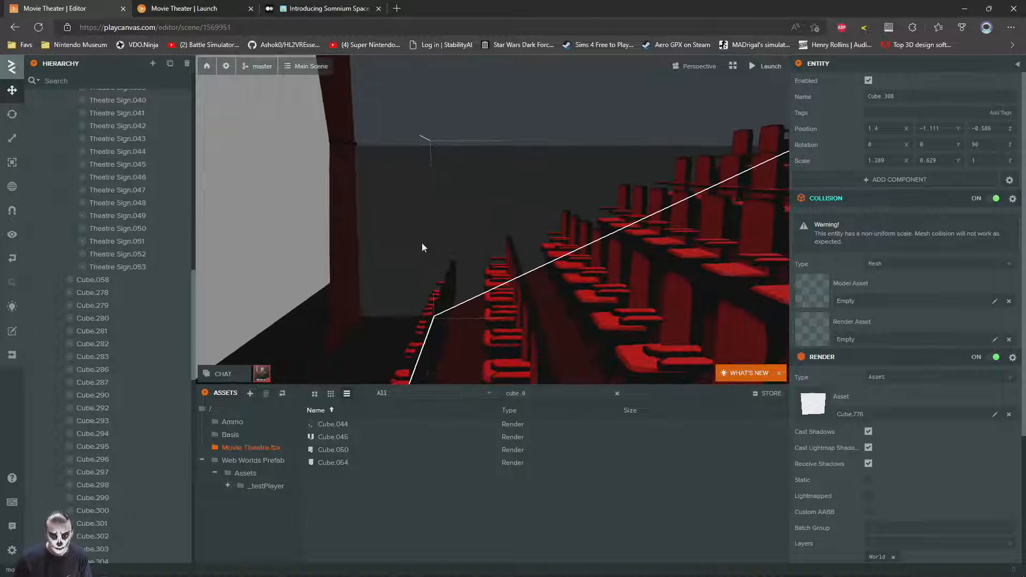
key(ctrl+z)
key(ctrl+z)
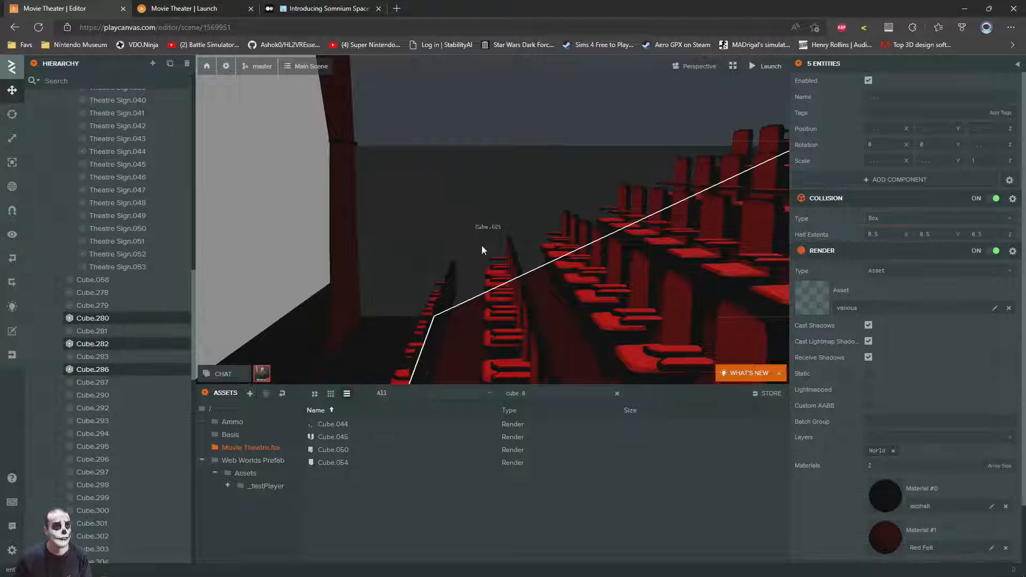
- Undo adding the Collision component to the five selected auditorium floors
key(ctrl+z)
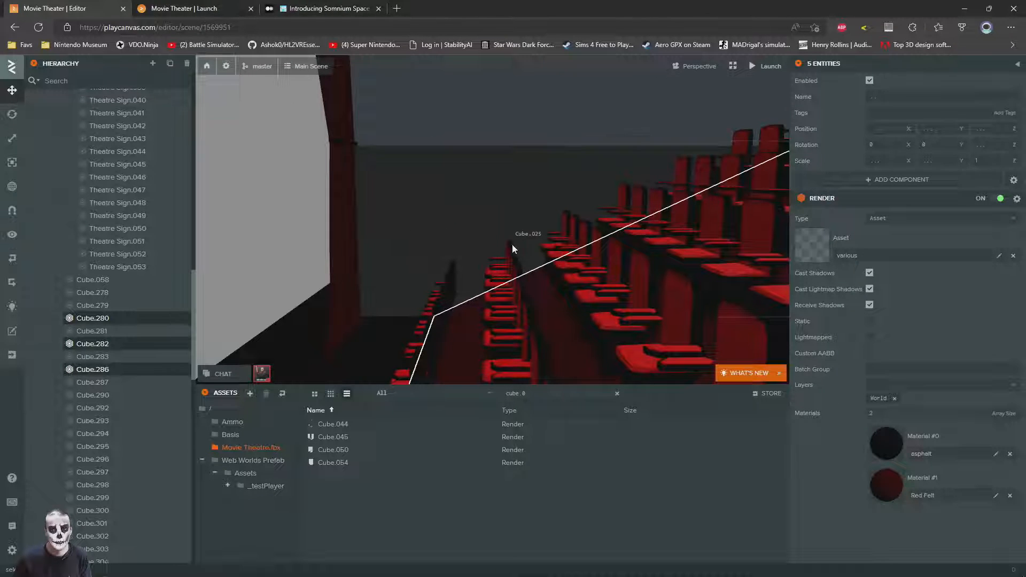
right_drag(511, 245, 585, 269)
click(392, 290)
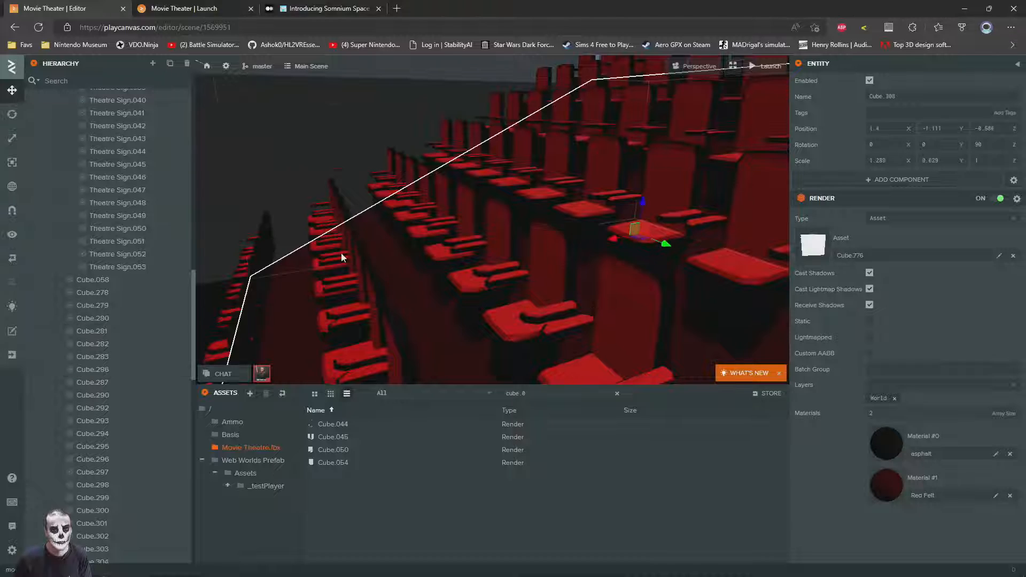
- Disable the auditorium floor Cube.306, the gold wall trim Cube.307 and the seat rows Theatre Seat.004
mouse_move(345, 259)
right_down()
mouse_move(480, 233)
mouse_move(351, 271)
right_up()
drag(370, 270, 406, 247)
click(406, 247)
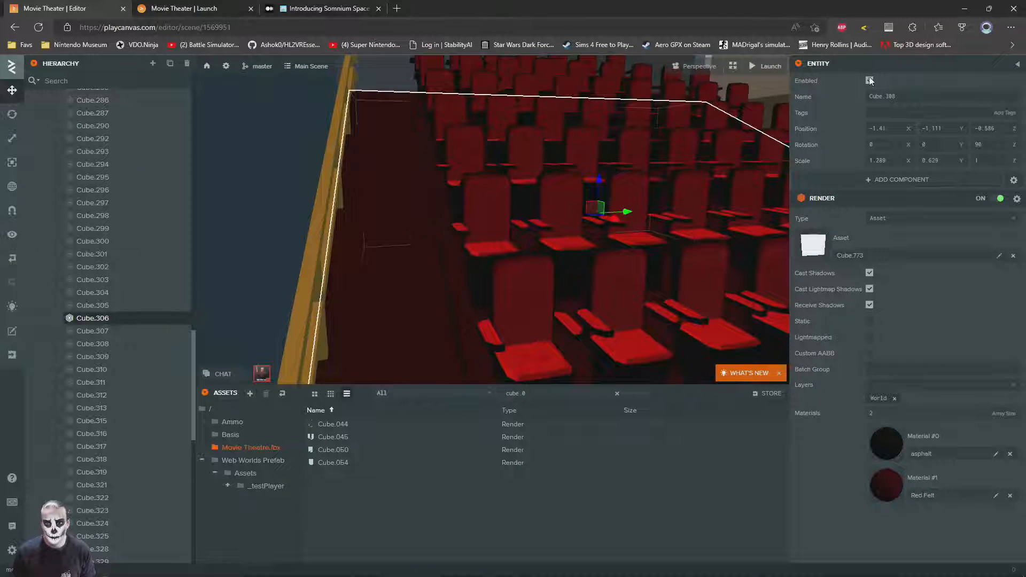
click(325, 199)
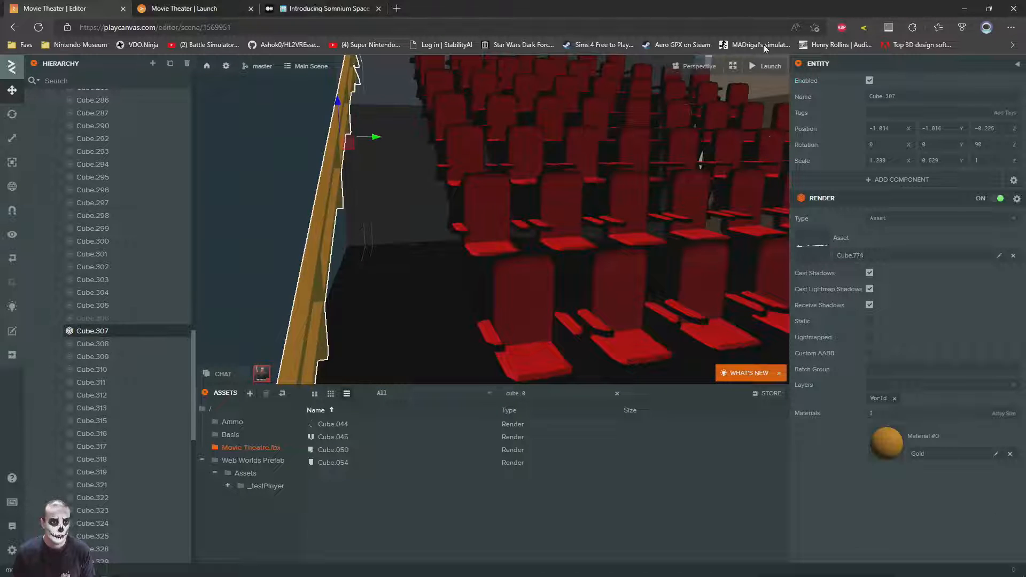
click(650, 192)
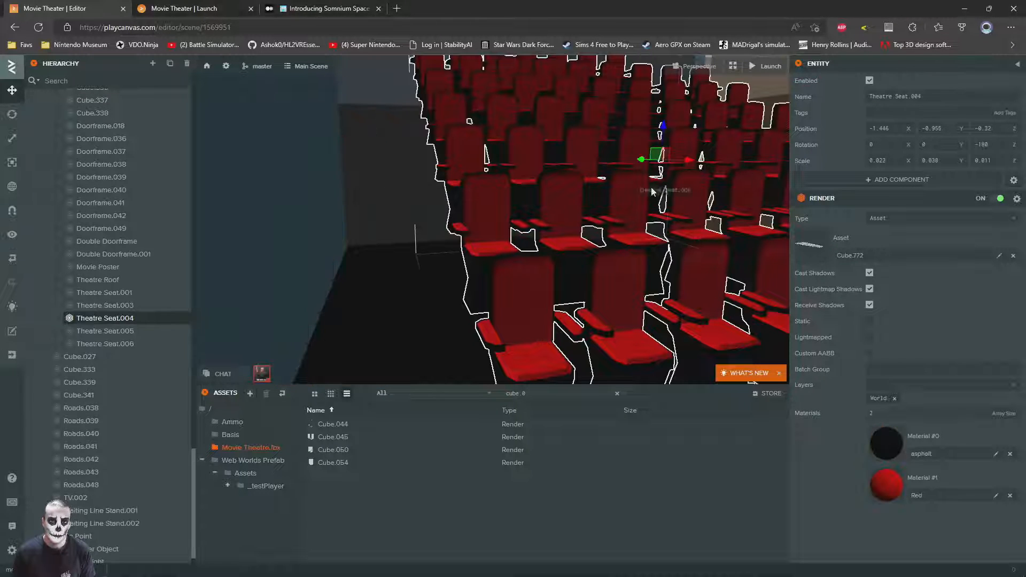
click(868, 80)
drag(475, 227, 575, 265)
click(416, 229)
- Switch to the running Movie Theater launch and walk the avatar through the lobby into the auditorium to inspect the emptied space in front of the screen
click(177, 8)
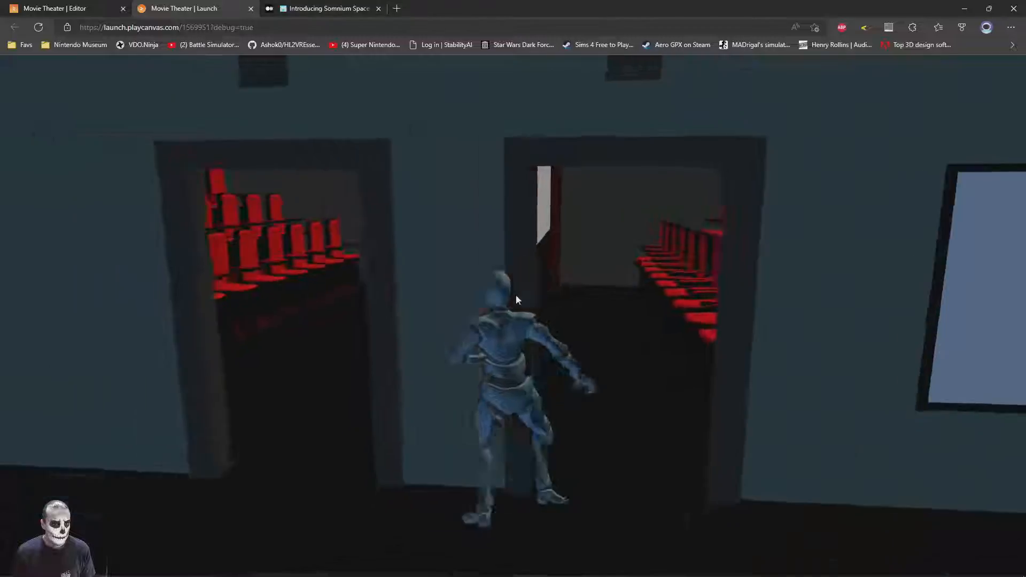
key(w)
drag(514, 294, 381, 294)
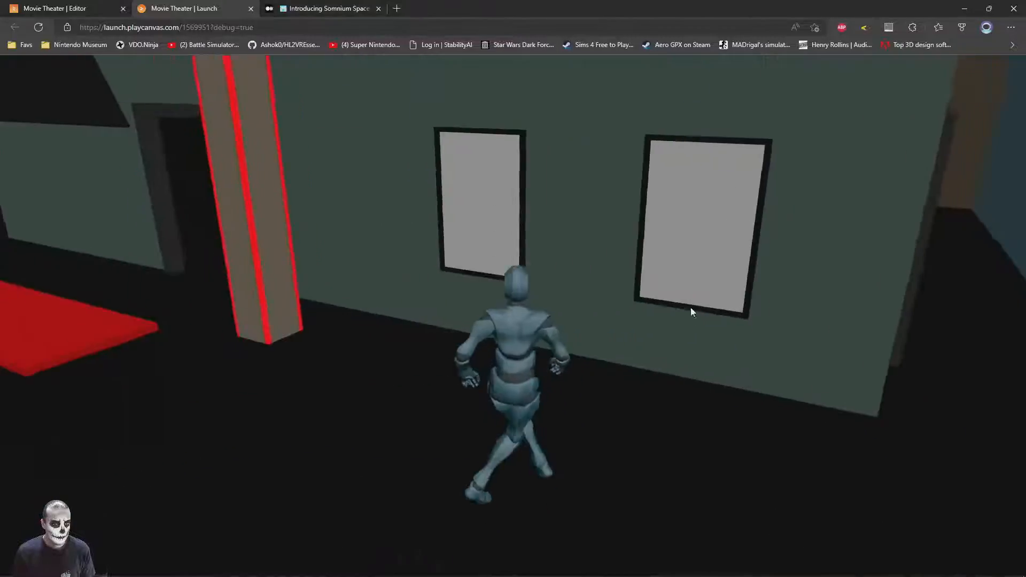
drag(690, 307, 446, 287)
key(w)
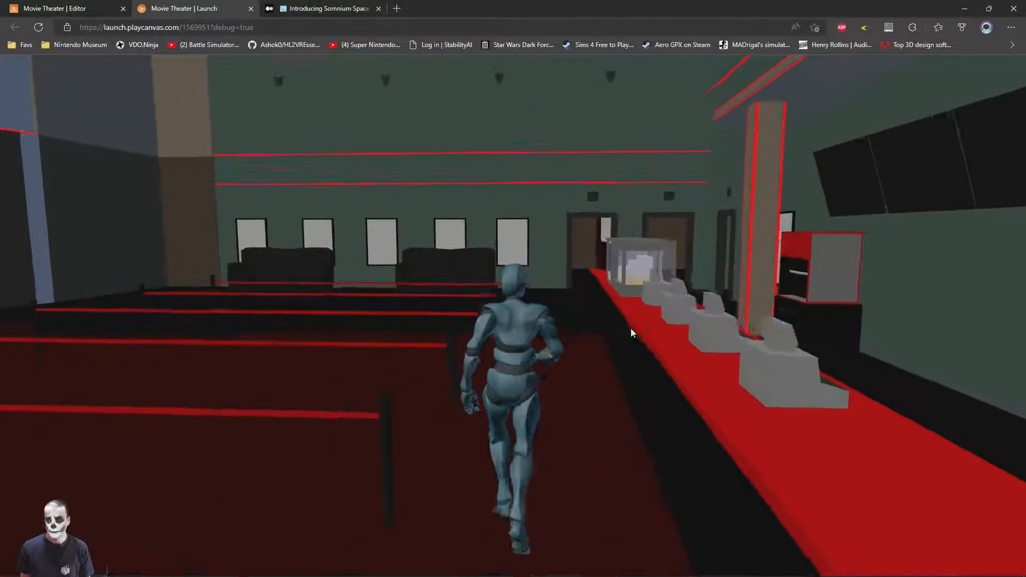
key(w)
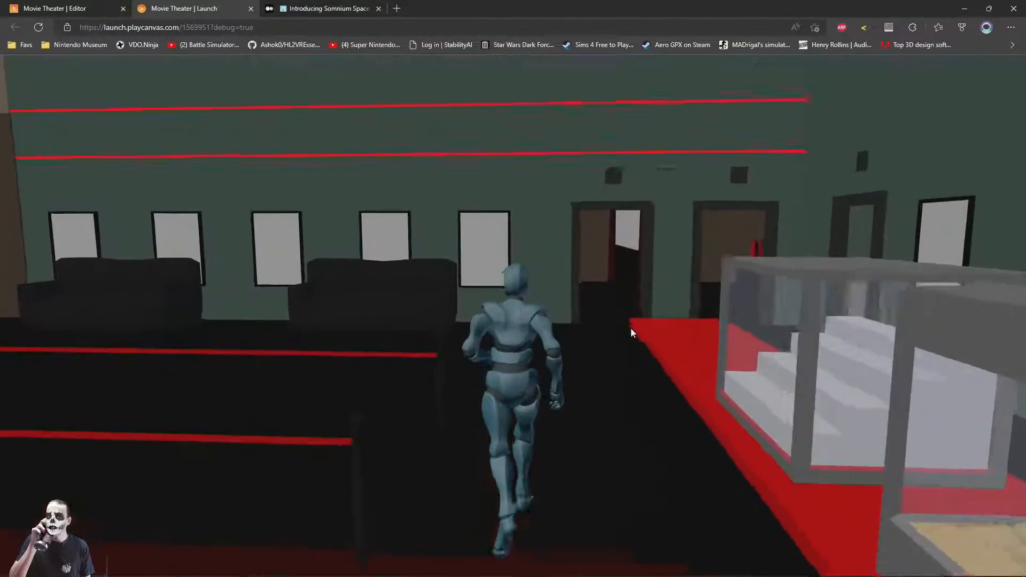
key(w)
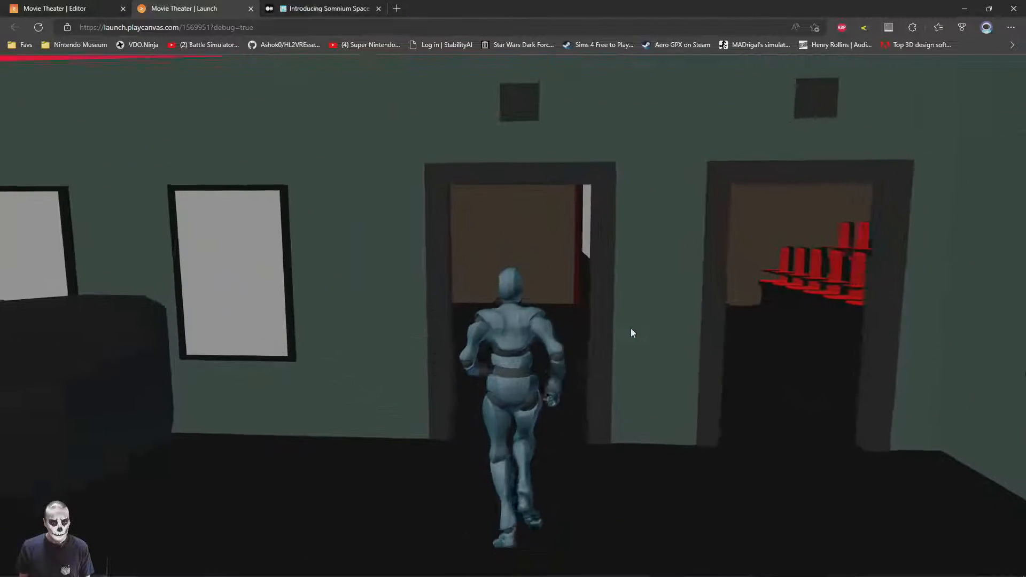
key(w)
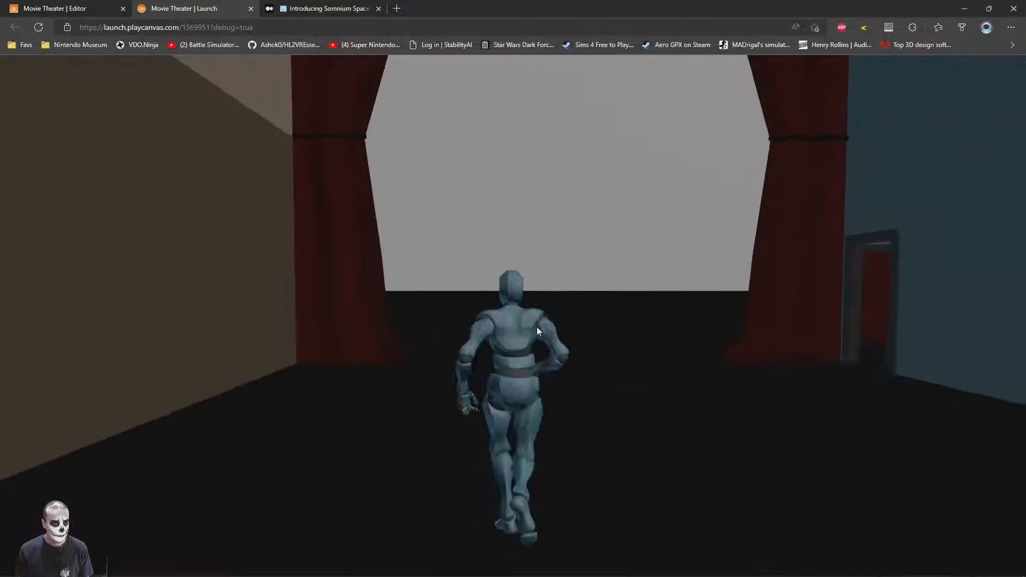
key(w)
key(w)
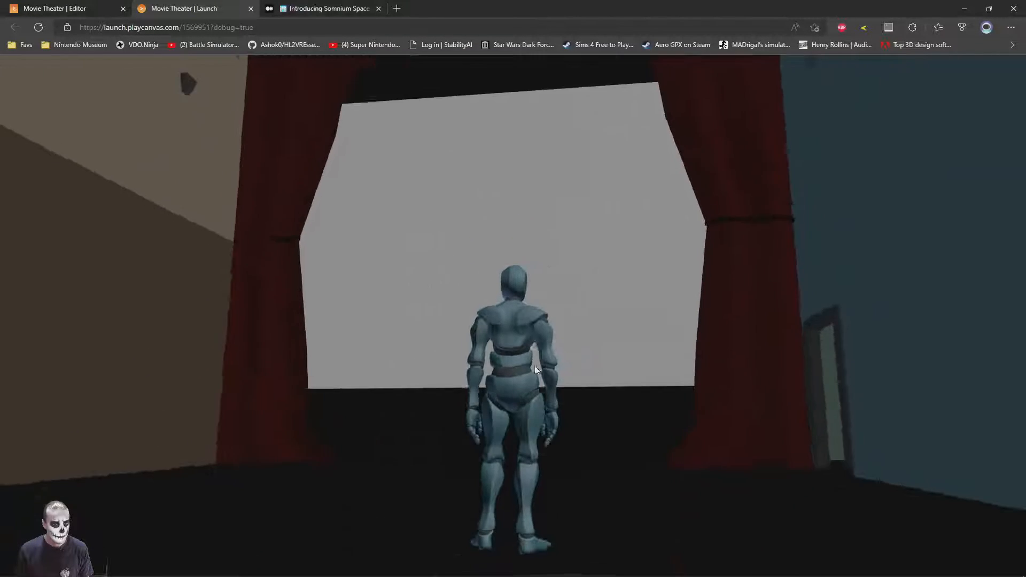
drag(547, 395, 580, 389)
- Return to the editor and set the Cull Mode of the Theatre Roof's Beige material to None
click(94, 7)
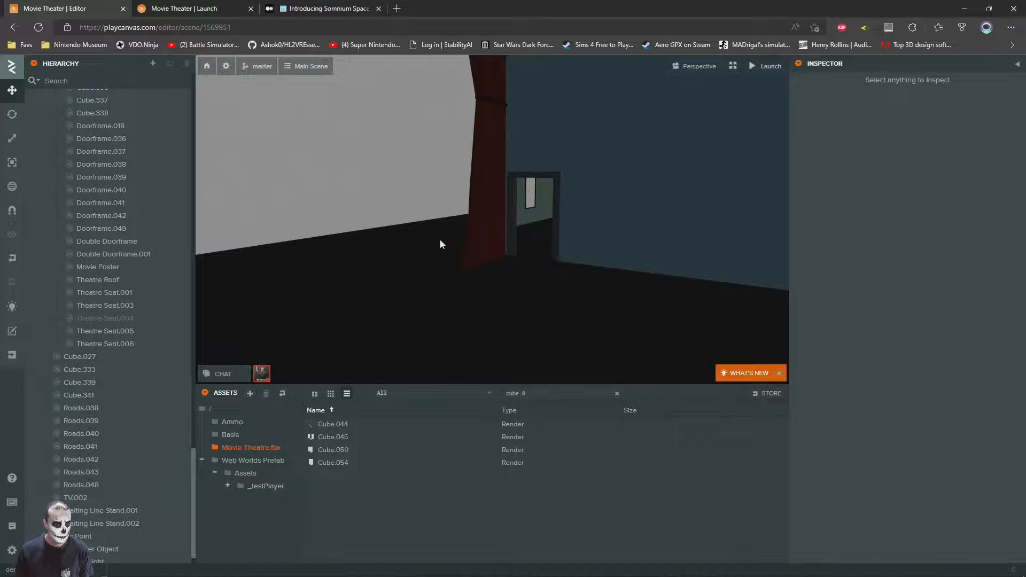
drag(440, 244, 480, 236)
click(511, 237)
drag(606, 245, 742, 340)
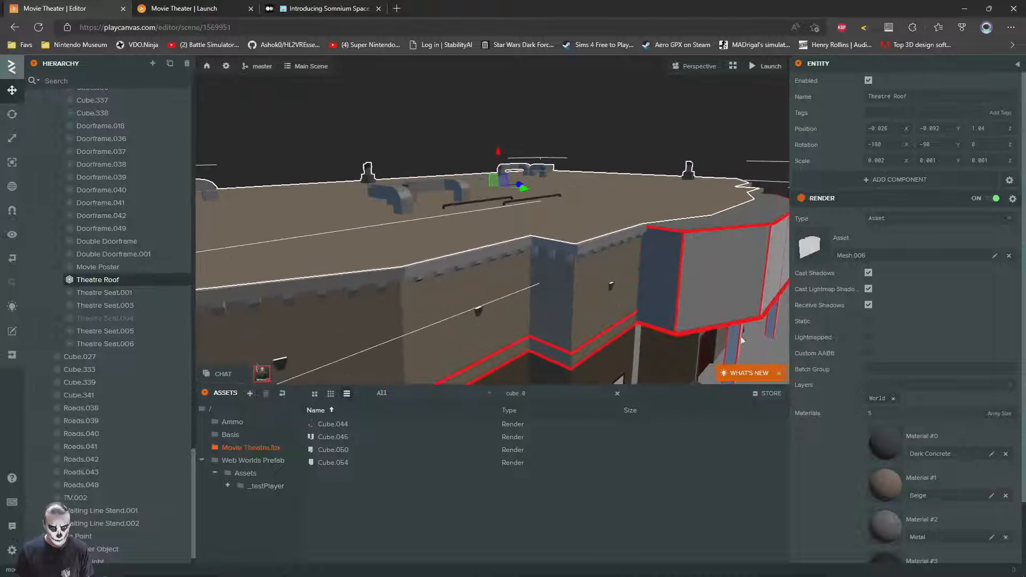
click(884, 484)
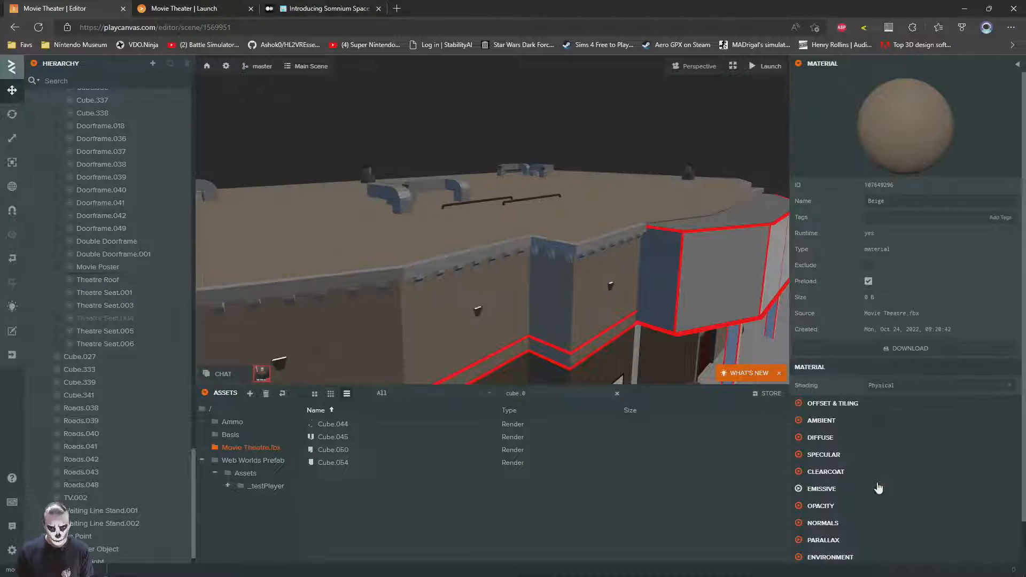
scroll(822, 460, down, 1)
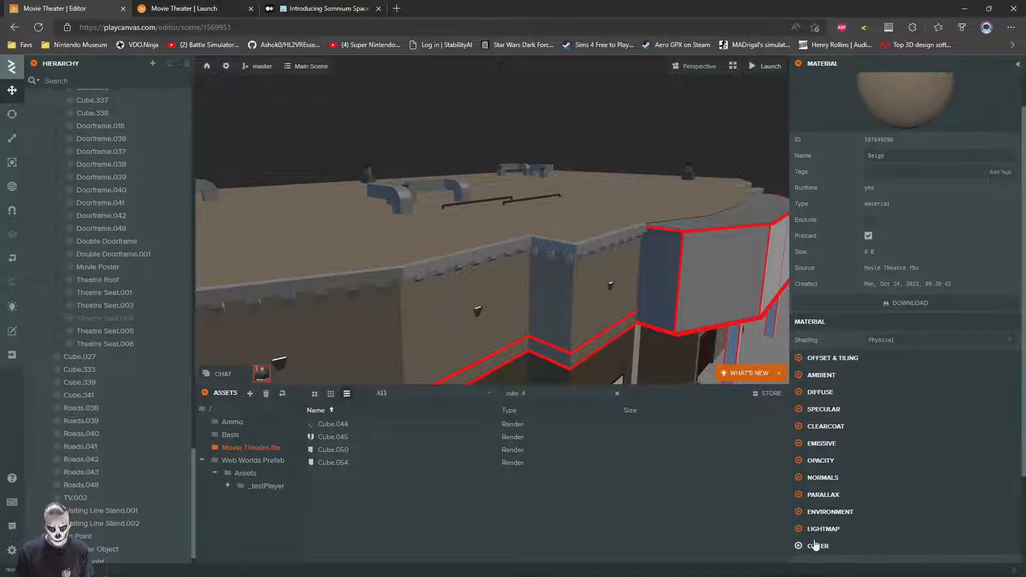
click(815, 545)
scroll(886, 484, down, 3)
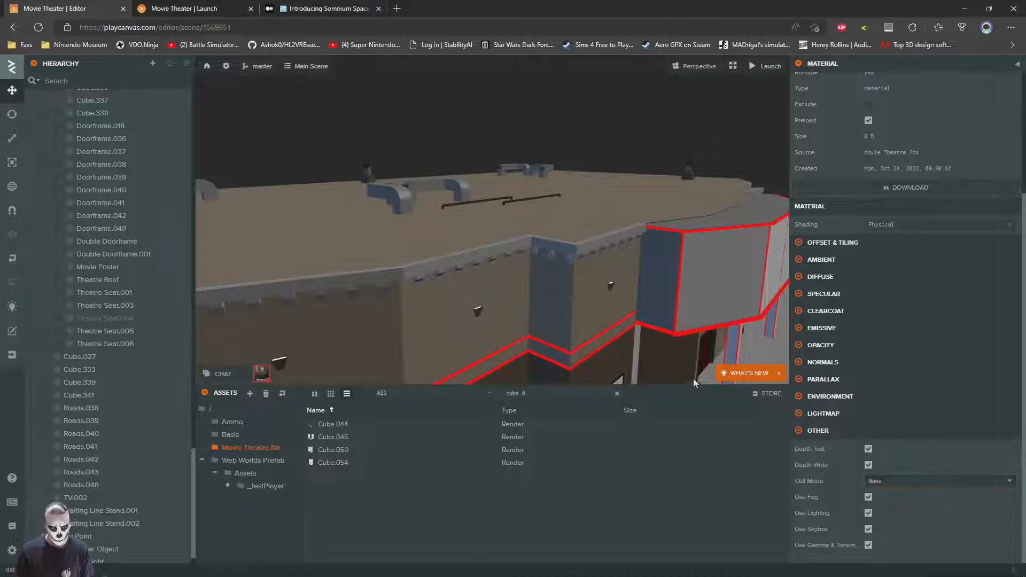
- Switch to the running launch and walk the avatar from the auditorium through the lobby to the parking lot to check the ceiling
click(196, 8)
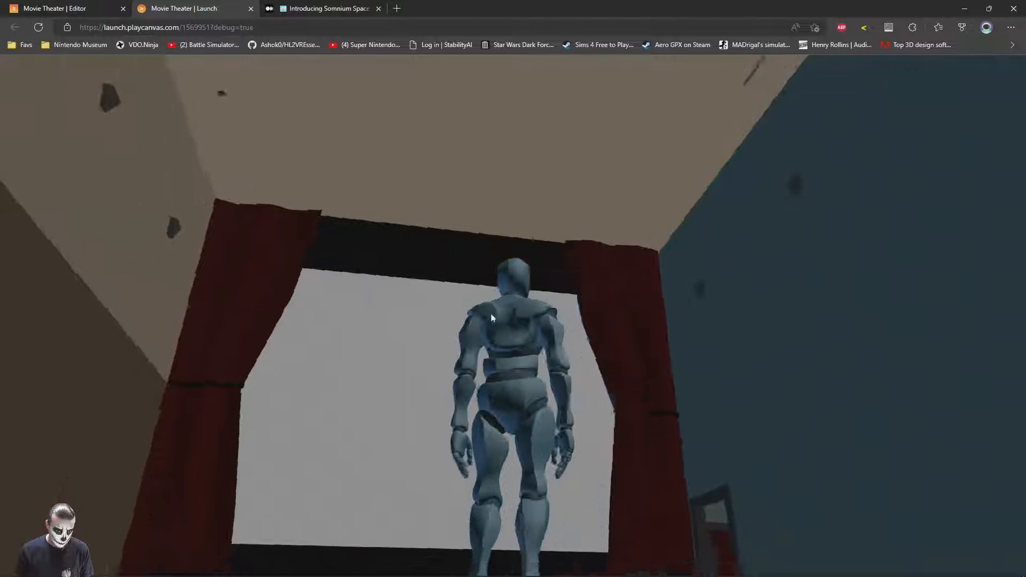
key(w)
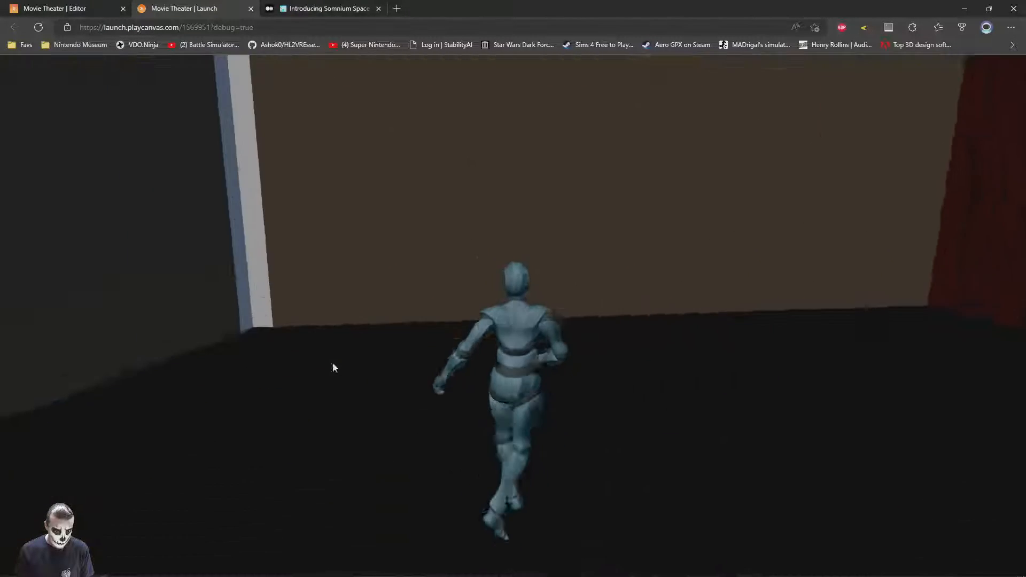
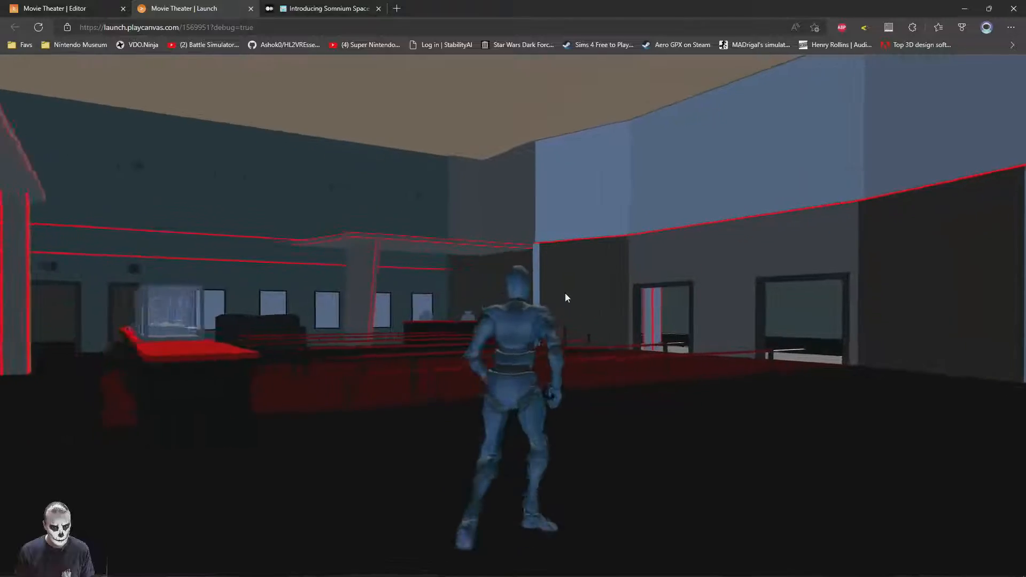
key(w)
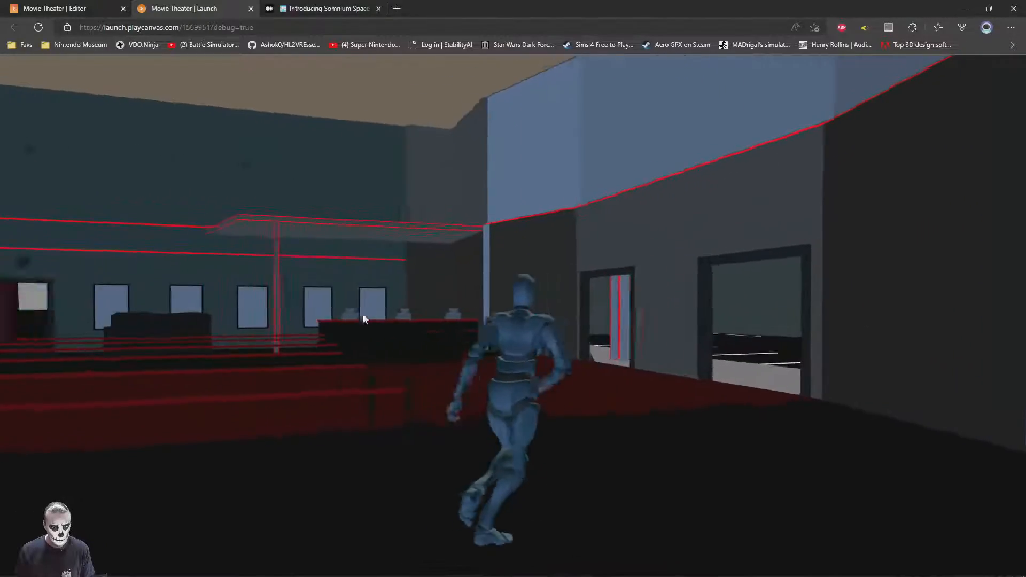
key(w)
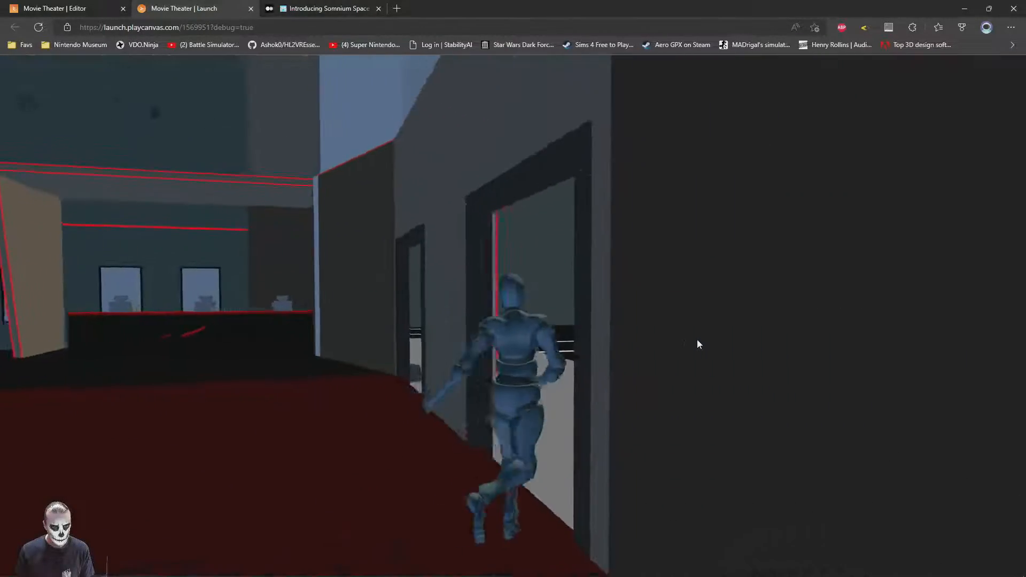
key(d)
key(s)
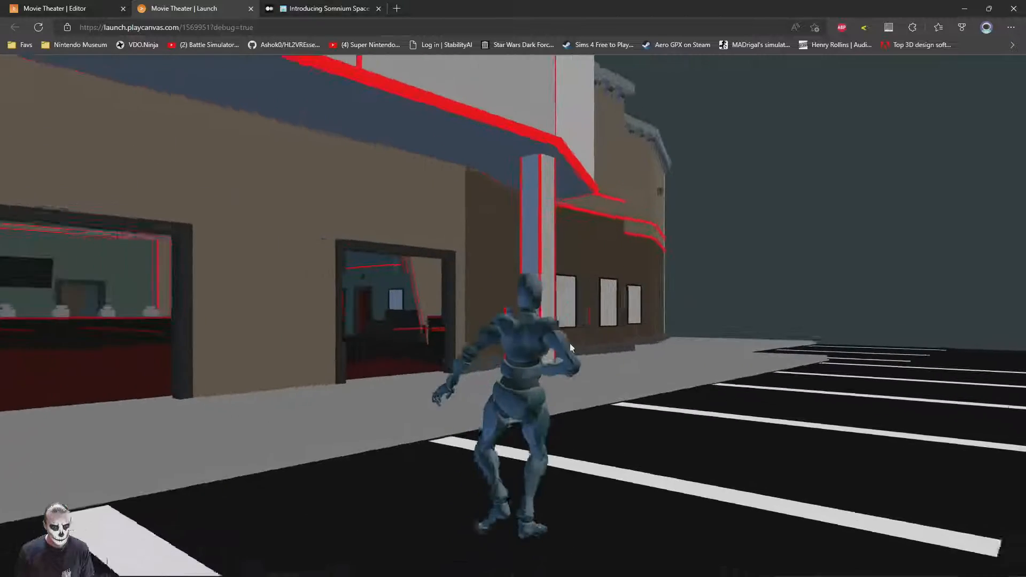
- Return to the editor, turn on Cast Shadows for the Directional Light and set its shadow distance to 32
key(ctrl+shift+Tab)
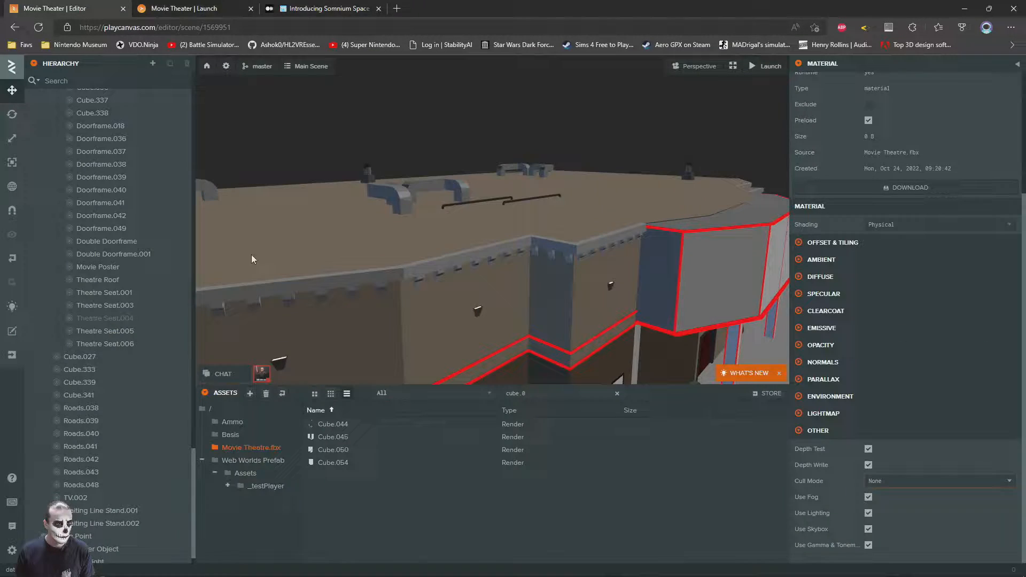
scroll(101, 547, down, 1)
click(97, 541)
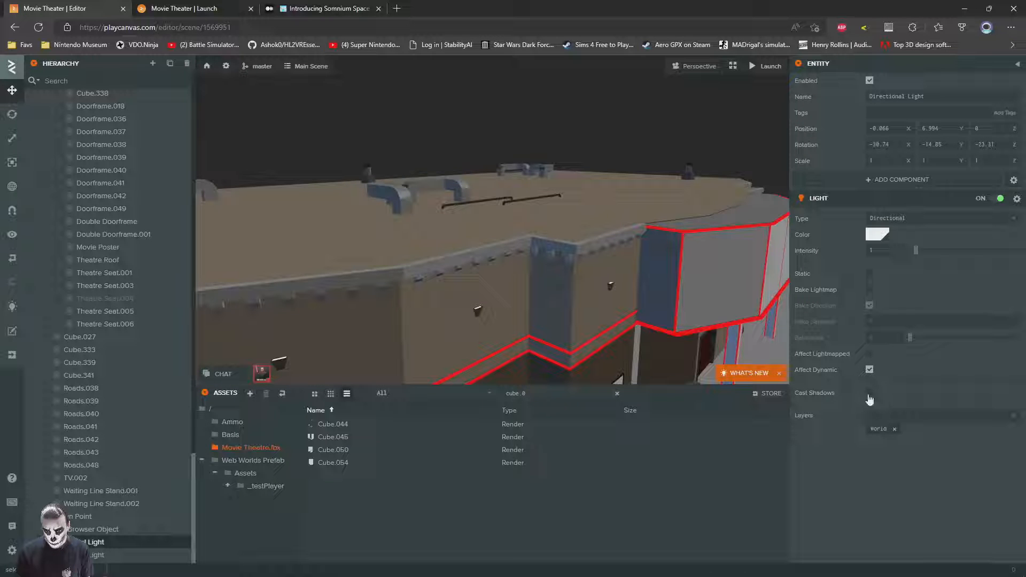
drag(333, 220, 313, 240)
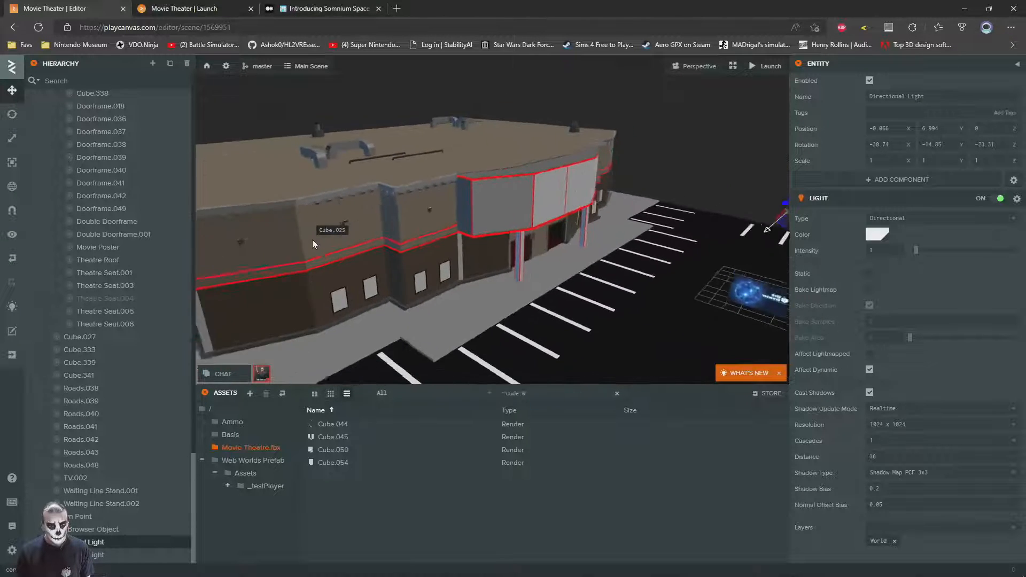
scroll(314, 239, up, 2)
drag(875, 455, 856, 454)
text(32)
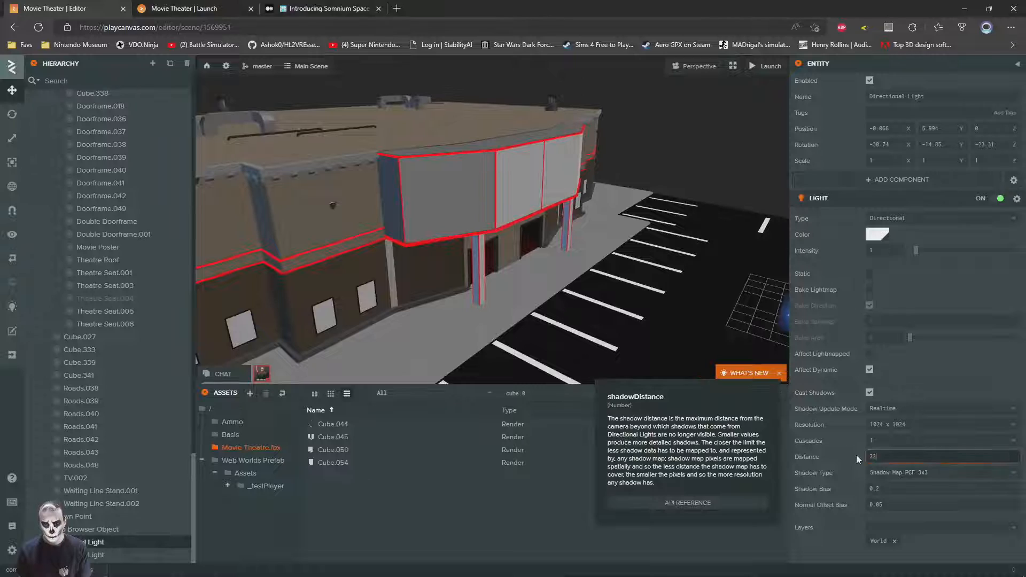
- Set the white directional light's shadow distance to 32 and inspect the shadows on the theater exterior in the launched scene
key(Return)
click(221, 6)
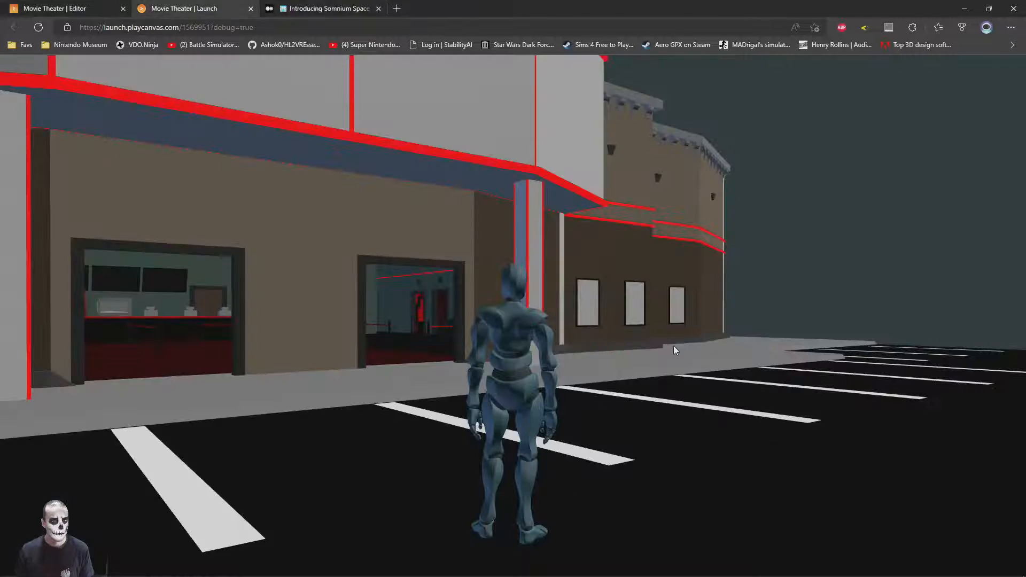
key(w)
key(w)
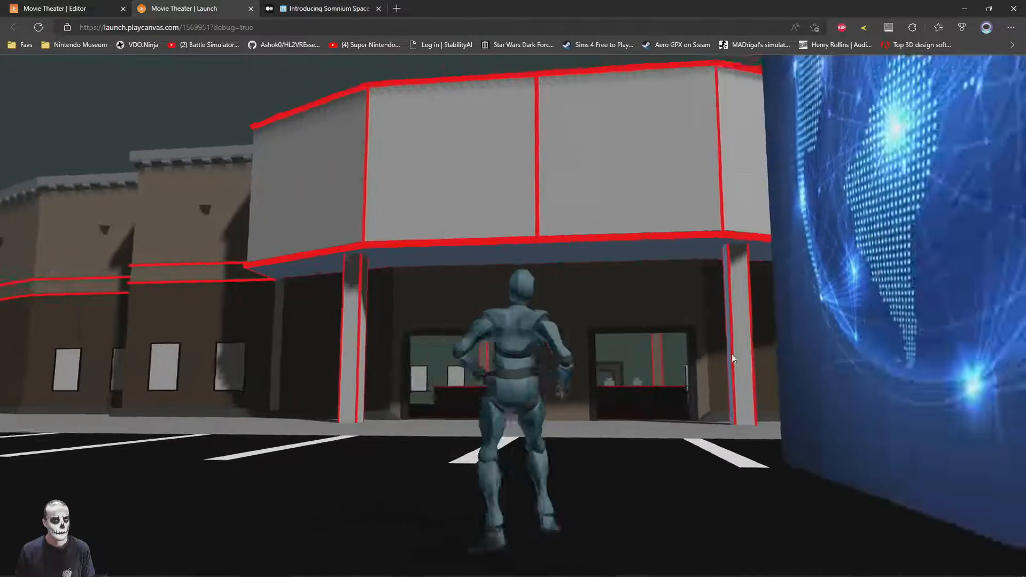
key(w)
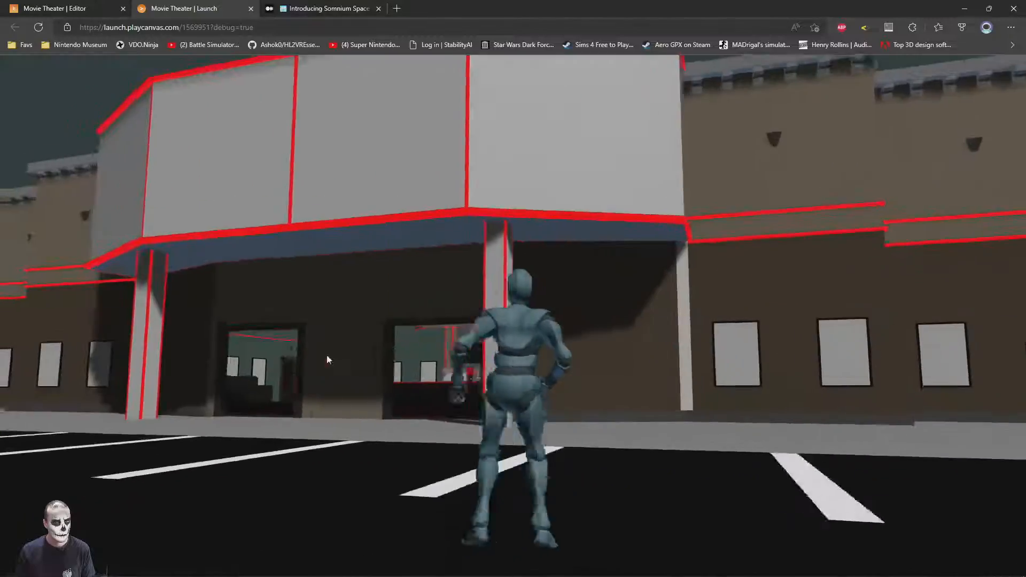
key(w)
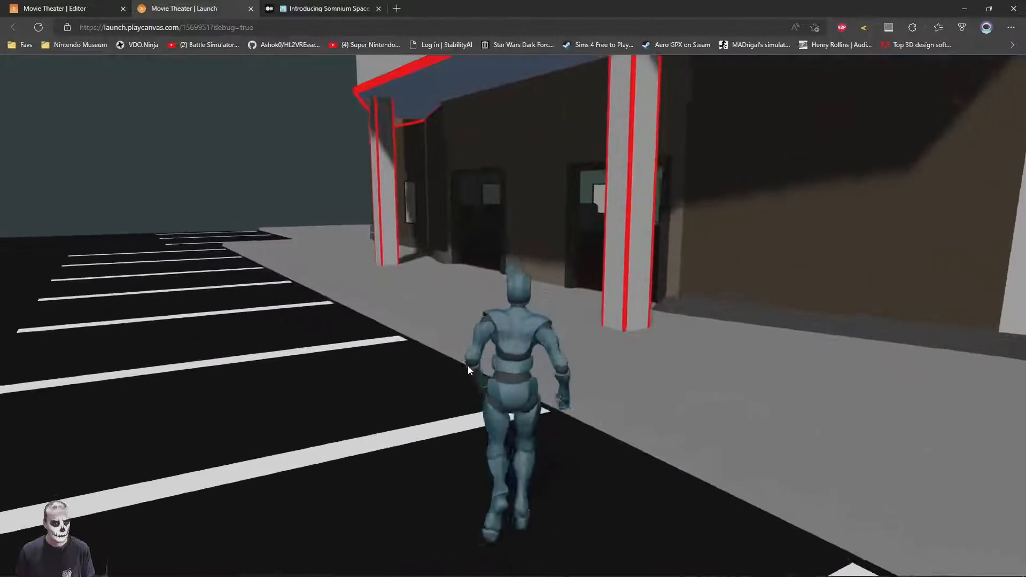
- Walk the avatar into the theater lobby and examine the light and shadows on its ceiling and walls
key(w)
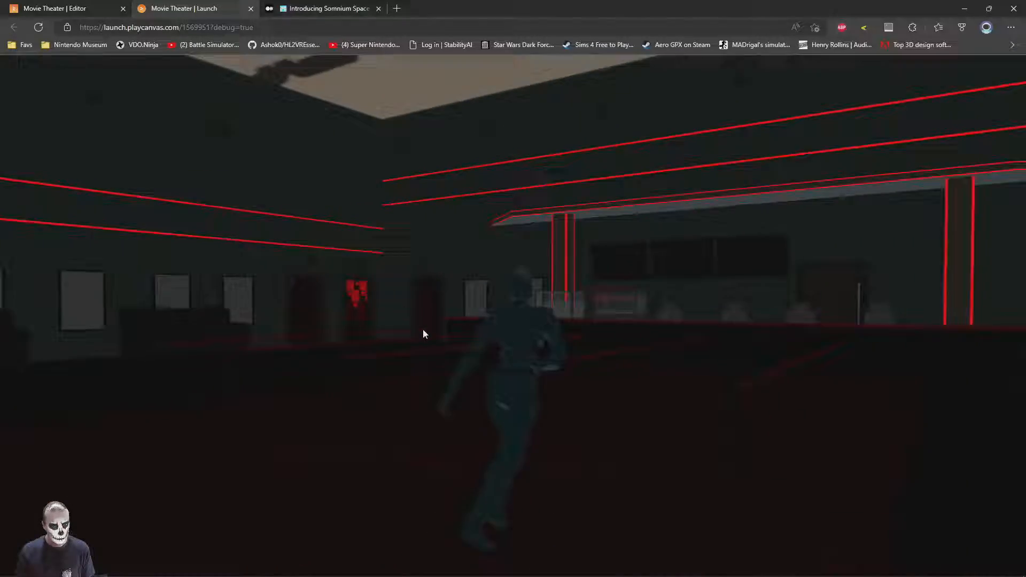
key(w)
drag(422, 334, 719, 336)
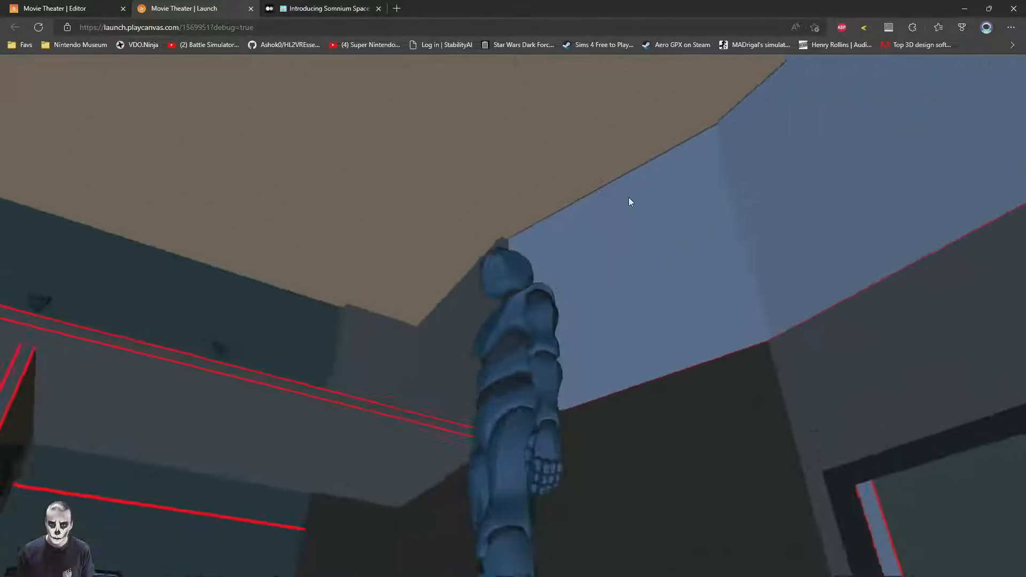
key(w)
key(w)
drag(613, 329, 727, 237)
key(w)
key(w)
key(d)
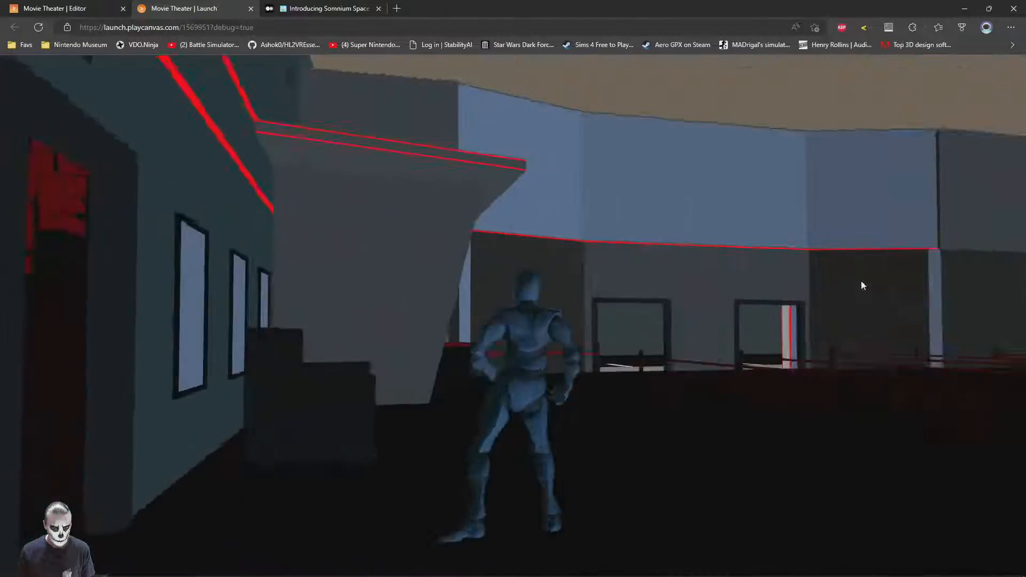
key(w)
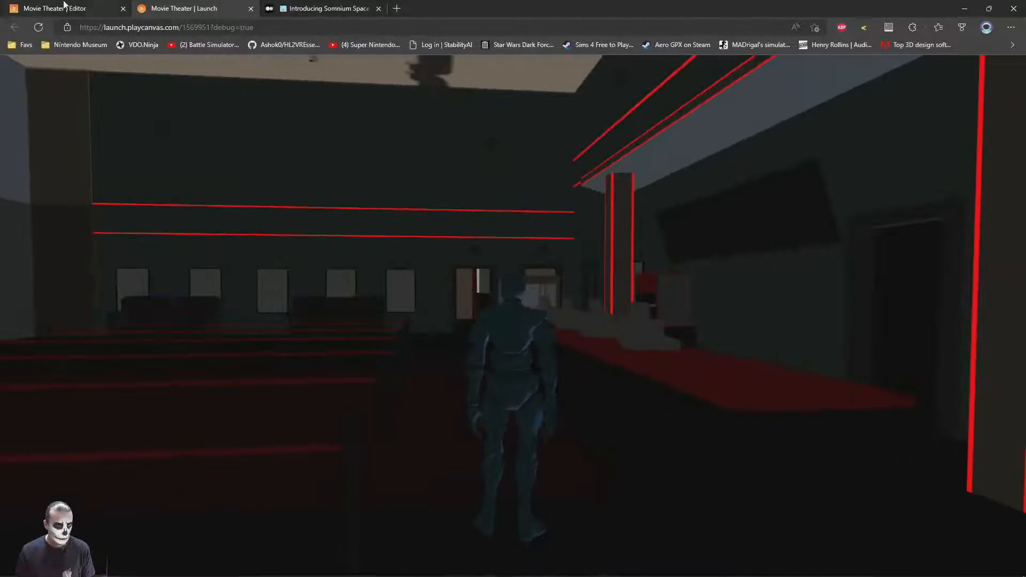
- Disable the blue directional light and check the shadows on the lobby ceiling in the launched scene
click(63, 6)
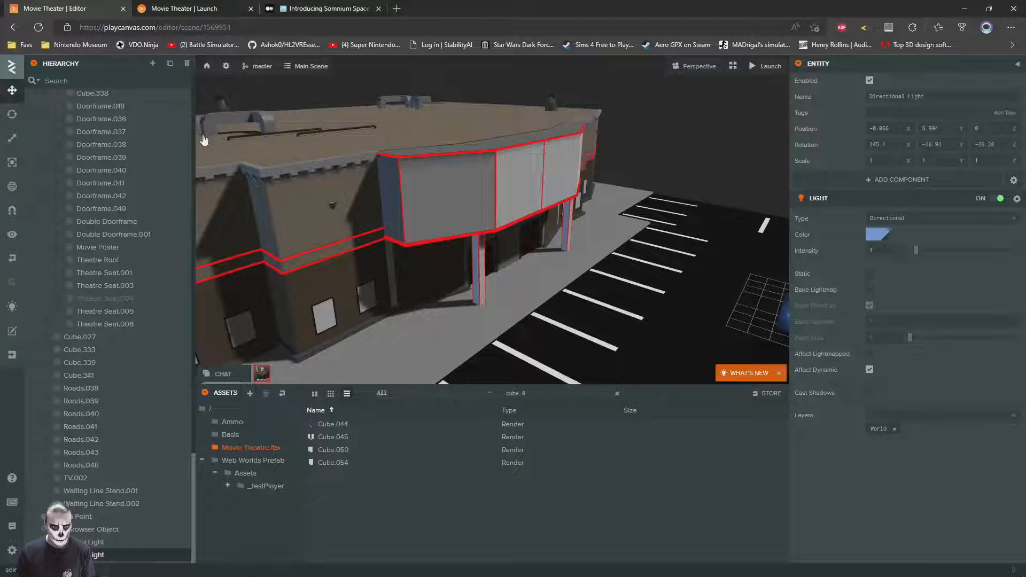
click(243, 7)
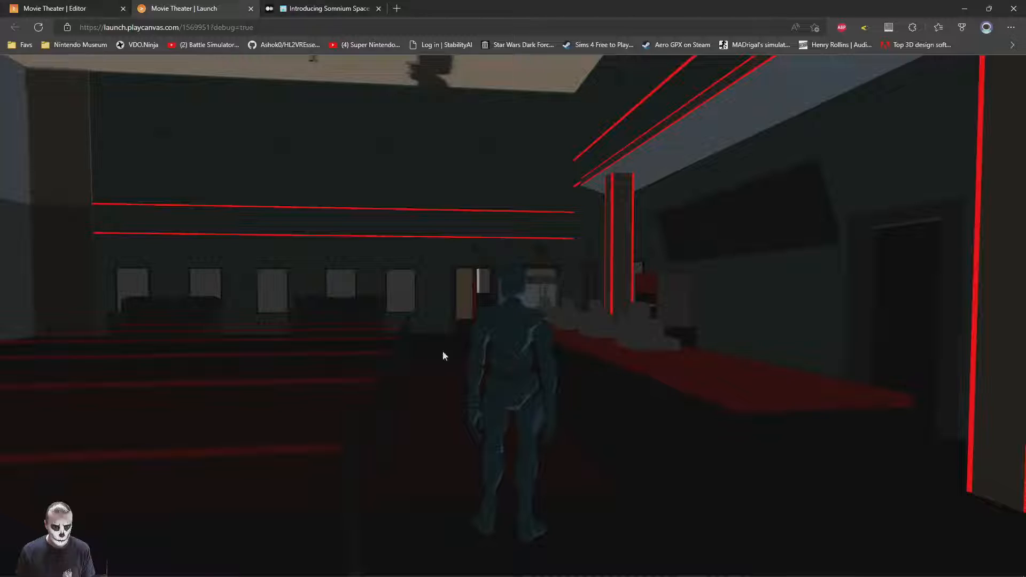
key(w)
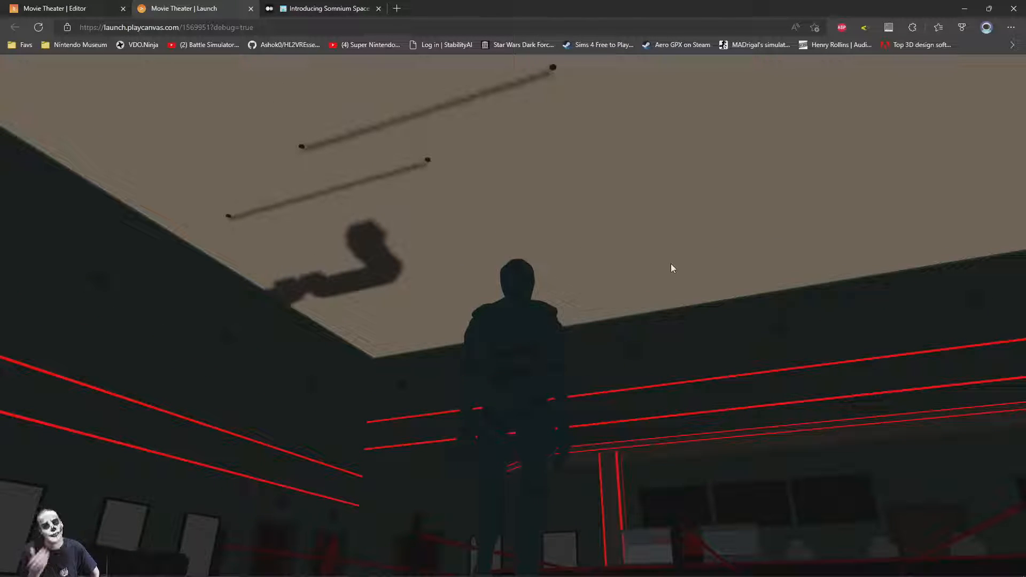
- Try duplicating the theatre roof, lowering the copy to a Z position of 0.982, and open its Beige material
click(61, 9)
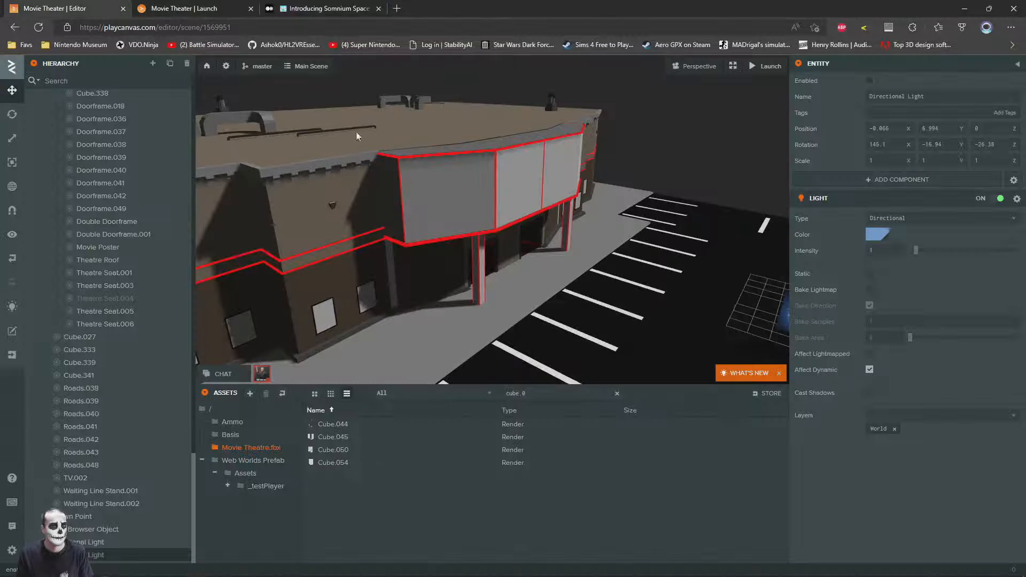
click(385, 147)
key(ctrl+d)
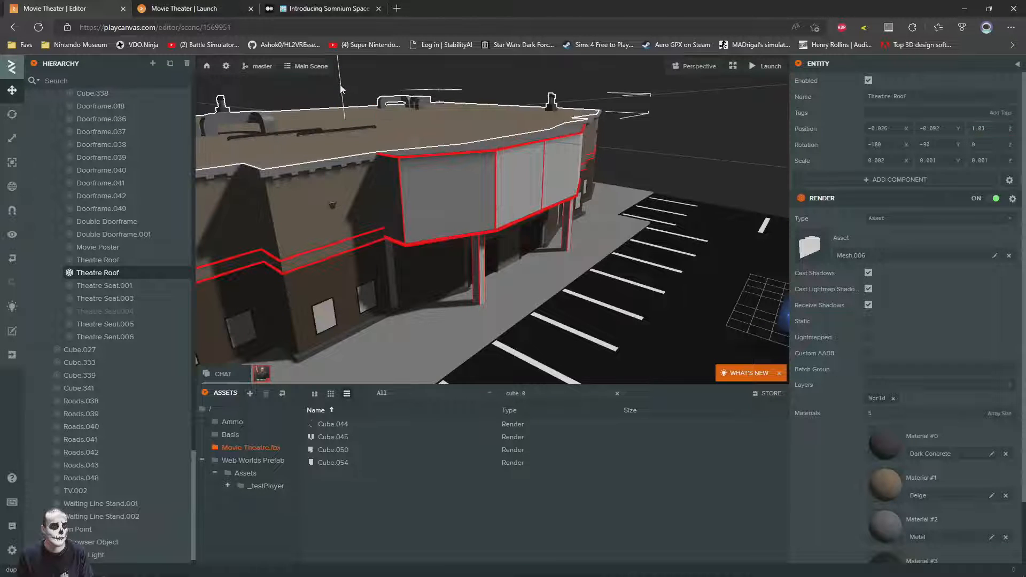
drag(339, 85, 339, 87)
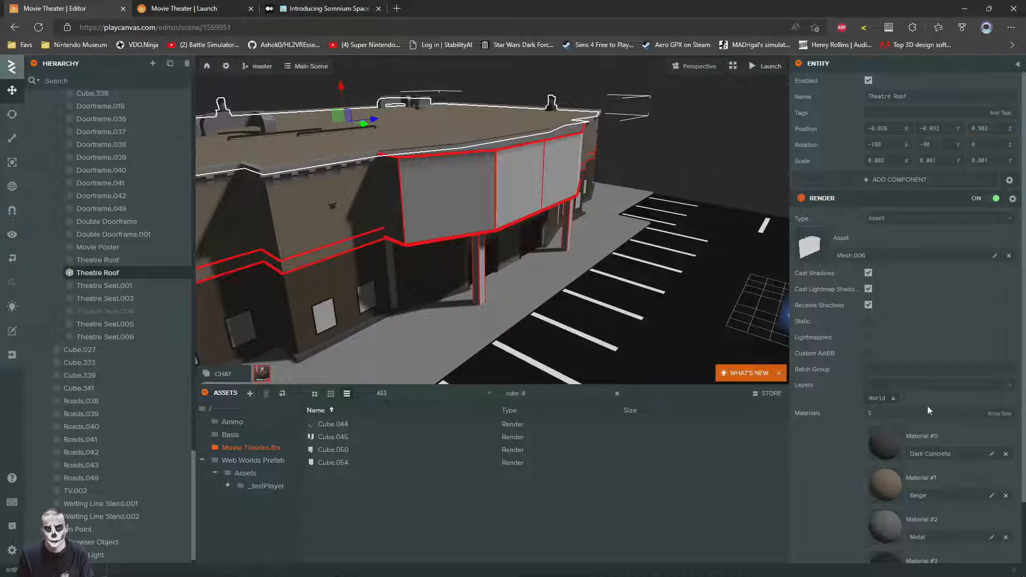
click(891, 500)
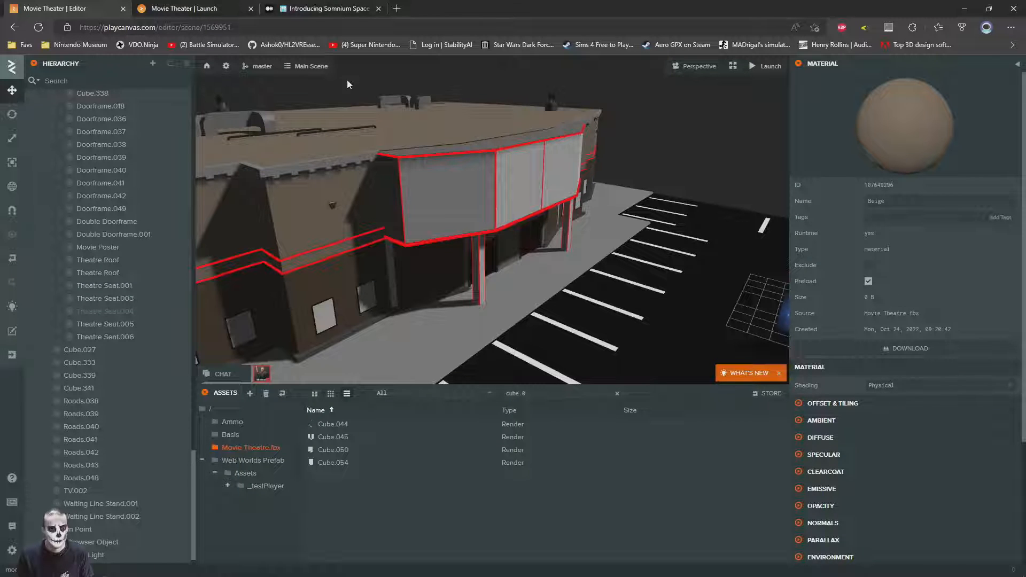
key(super+Down)
click(646, 12)
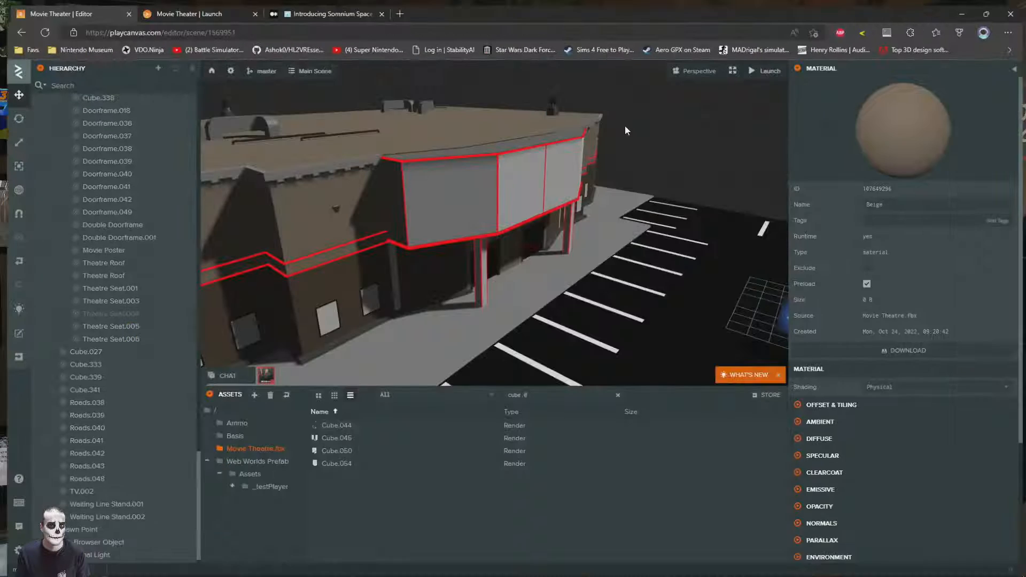
- Try raising the theatre roof copy to a Z position of 2.114 and delete the copy
key(ctrl+z)
drag(342, 92, 340, 21)
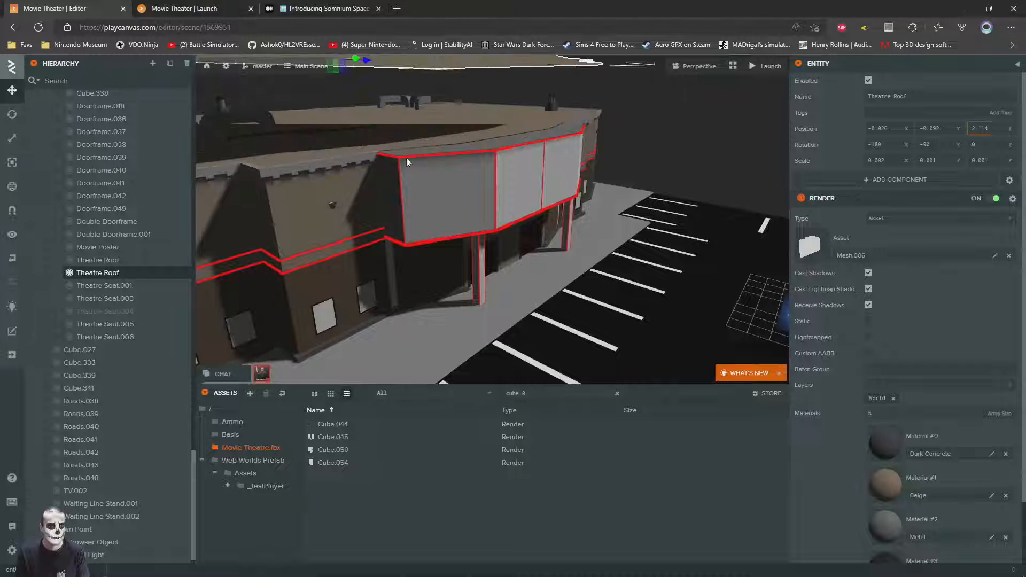
key(Delete)
- Check the lobby ceiling in the launched scene and undo the roof copy's deletion, moves and duplication
click(174, 7)
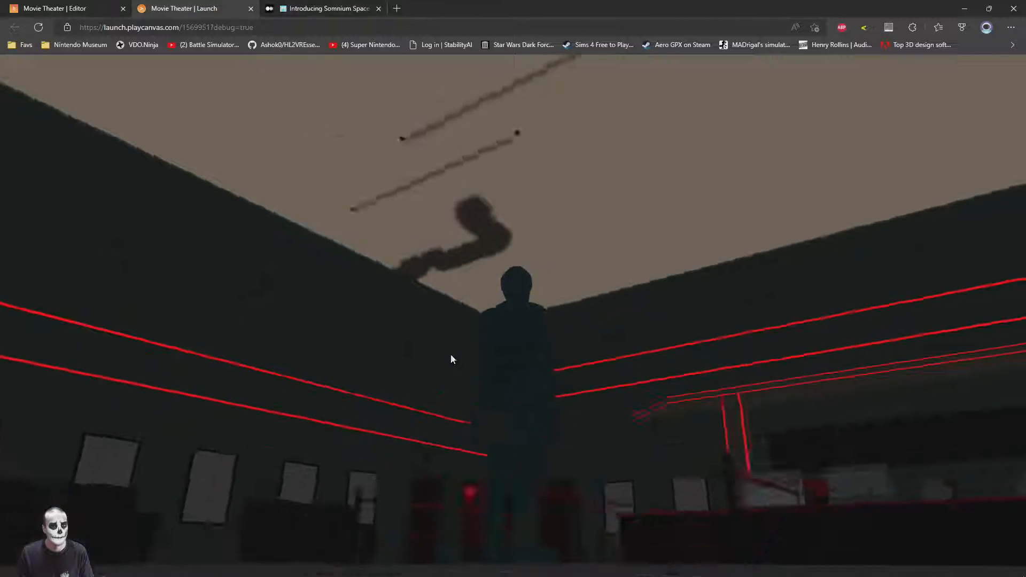
click(82, 4)
key(ctrl+z)
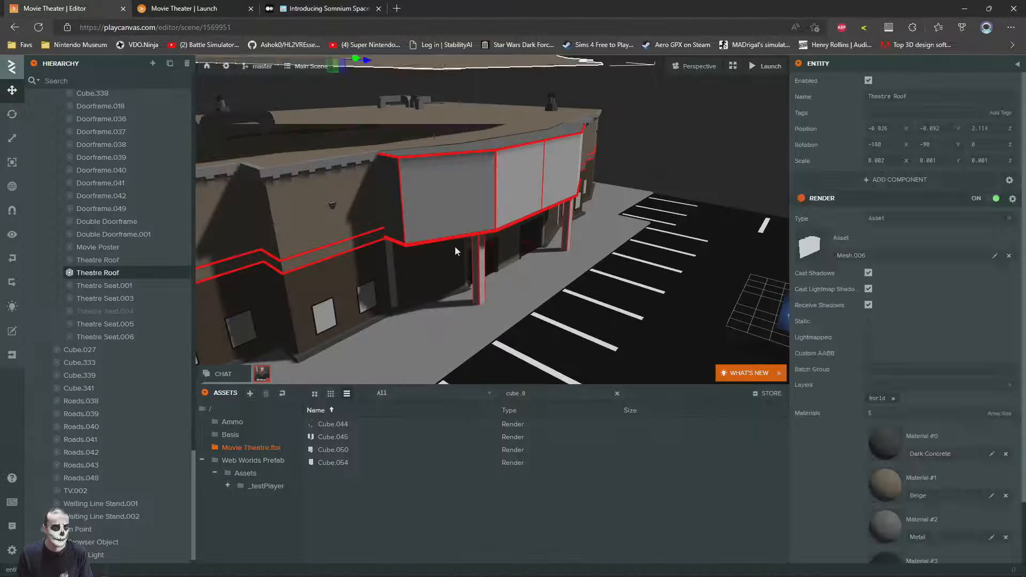
key(ctrl+z)
key(ctrl+z)
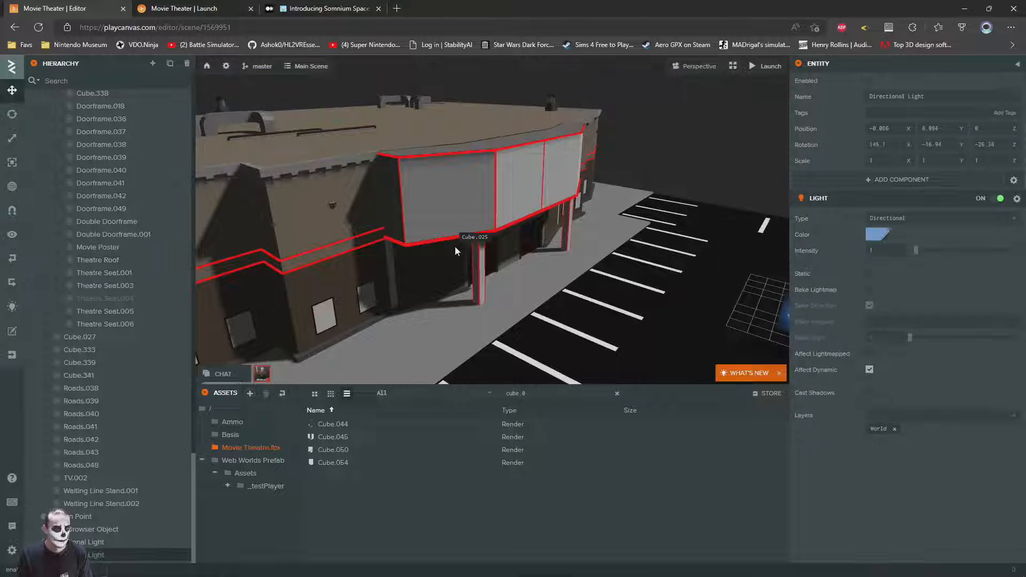
- Re-enable the blue directional light and select the white directional light
right_drag(644, 246, 603, 266)
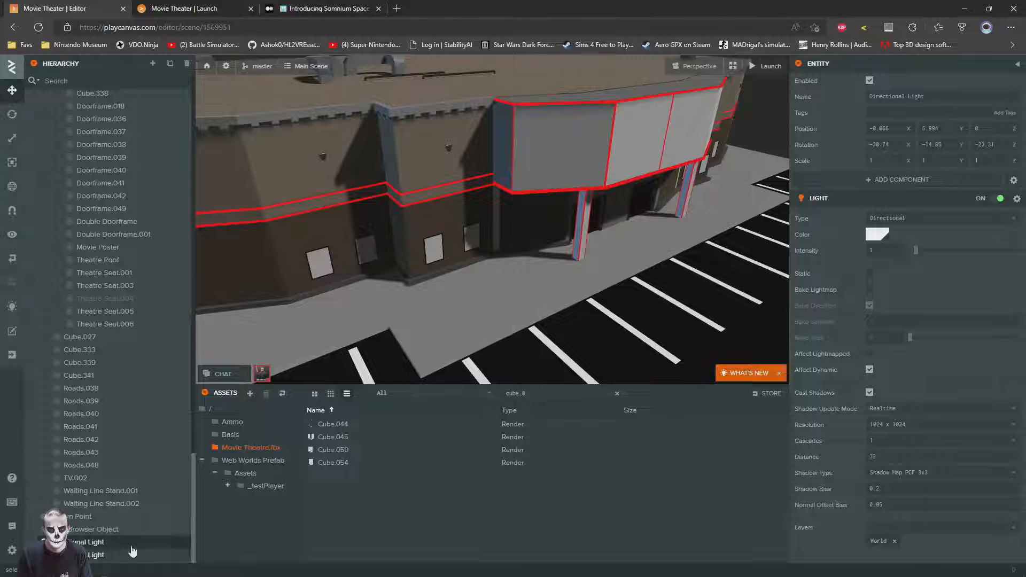
click(143, 4)
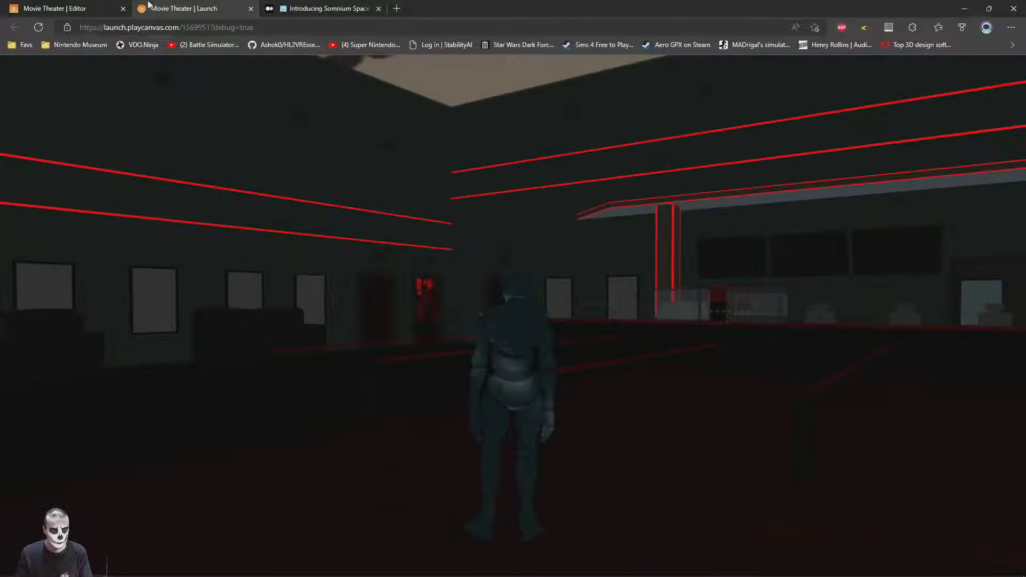
click(56, 8)
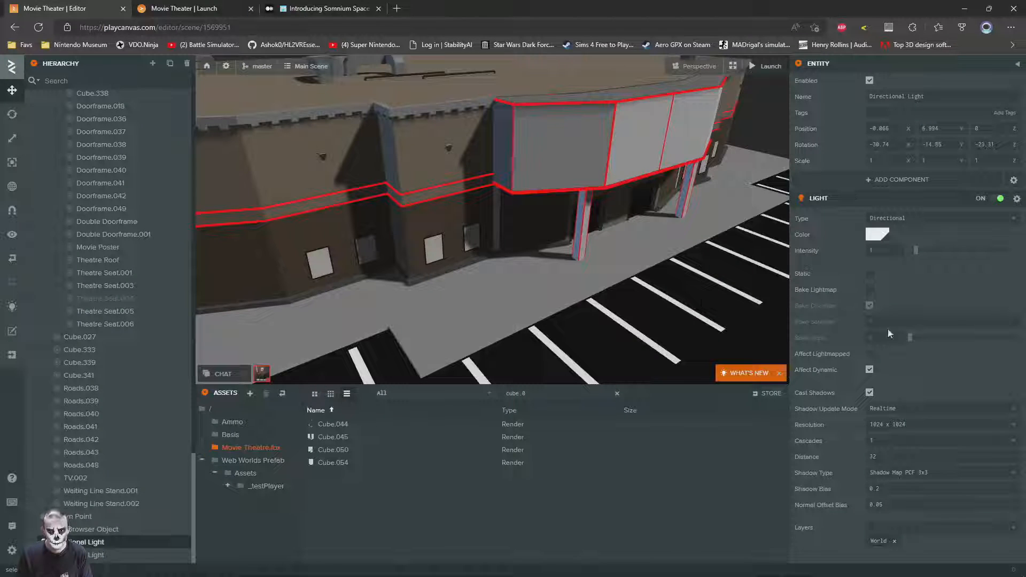
- Turn off shadow casting for the white directional light and check the lobby lighting in the launched scene
click(871, 393)
click(140, 7)
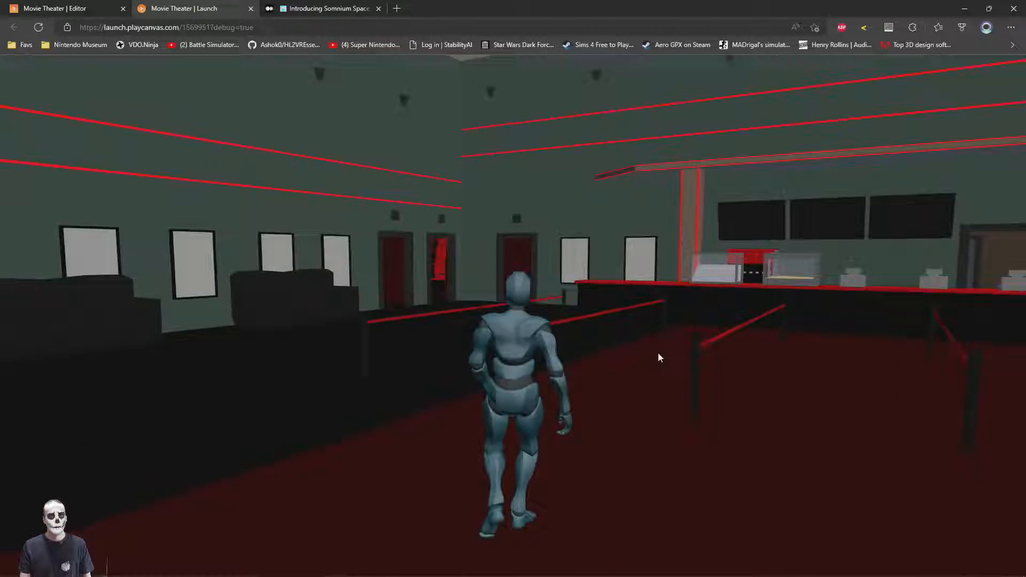
drag(659, 352, 536, 317)
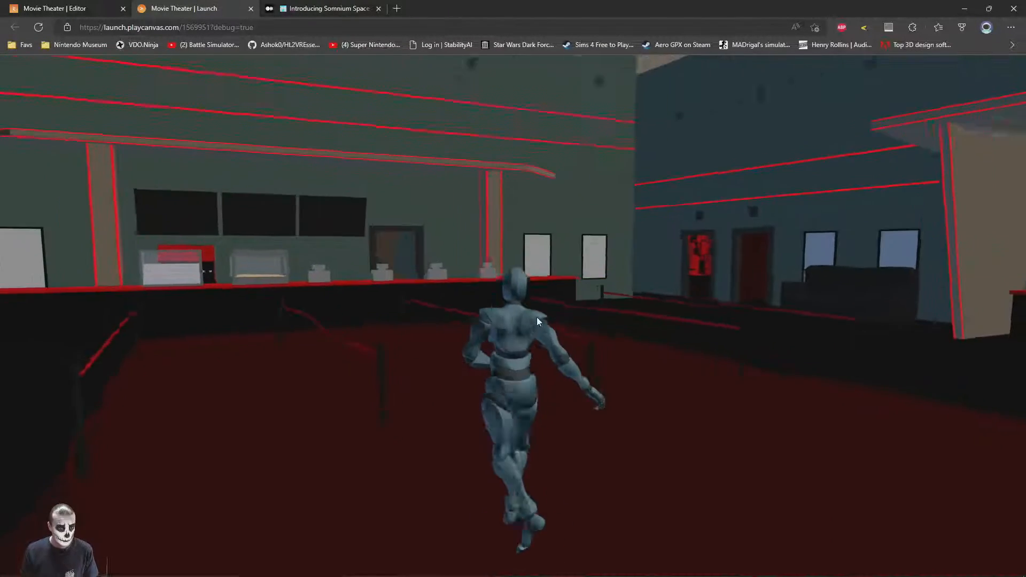
- Set the scene's ambient color to 222222 in the rendering settings
click(54, 8)
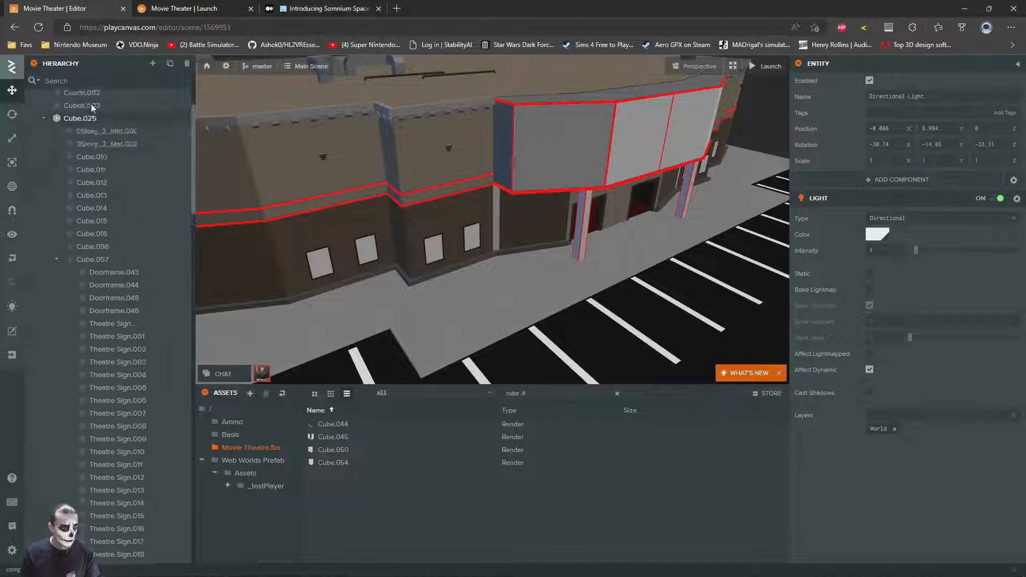
scroll(92, 107, up, 2)
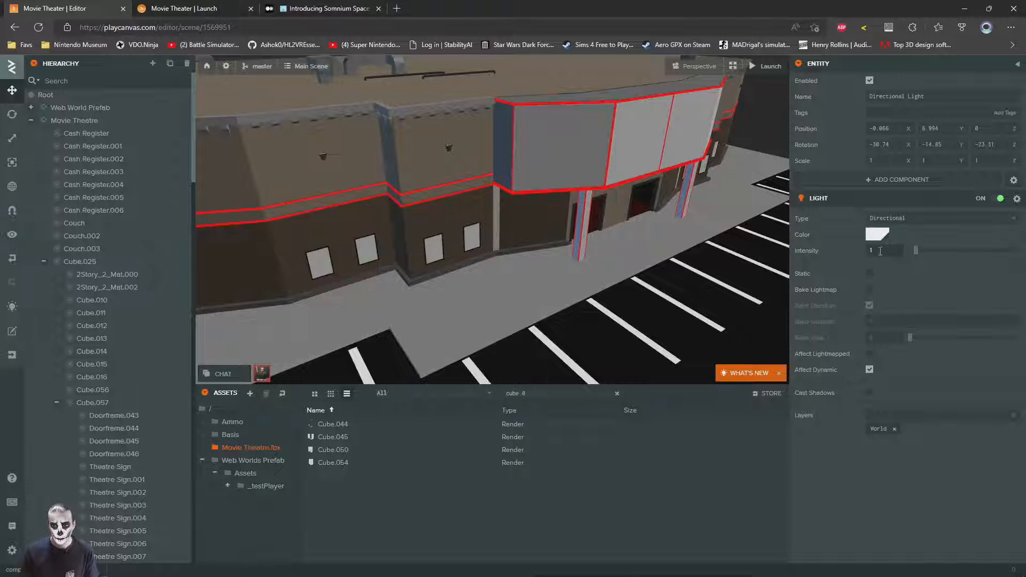
click(226, 68)
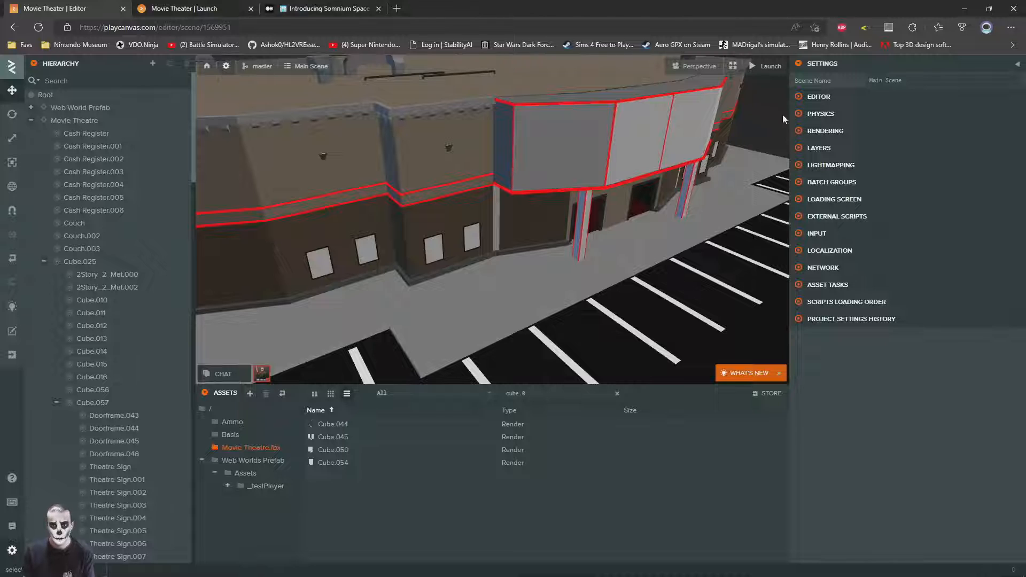
click(822, 131)
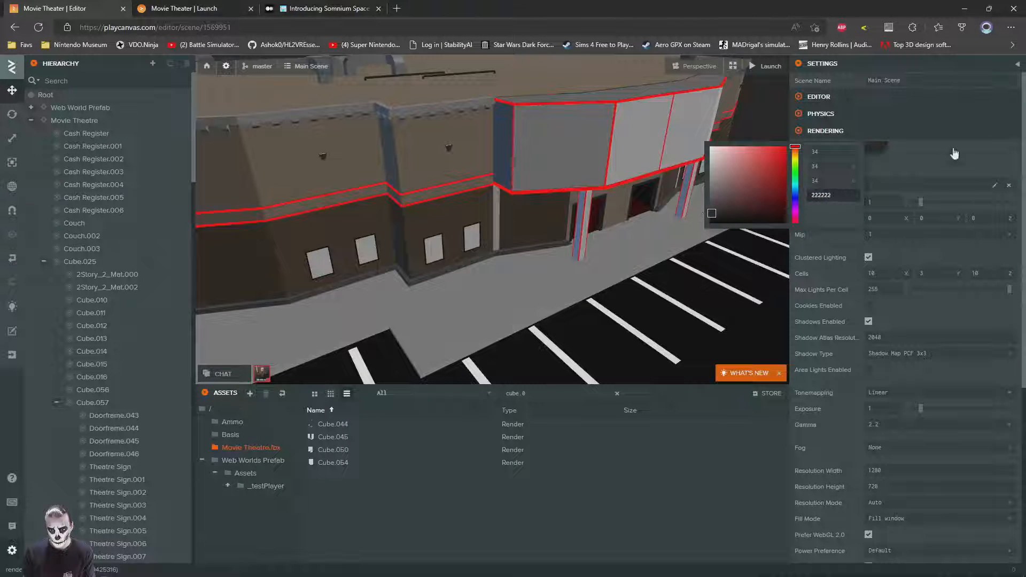
- Lower the intensity of the white and the blue directional lights
scroll(148, 366, down, 10)
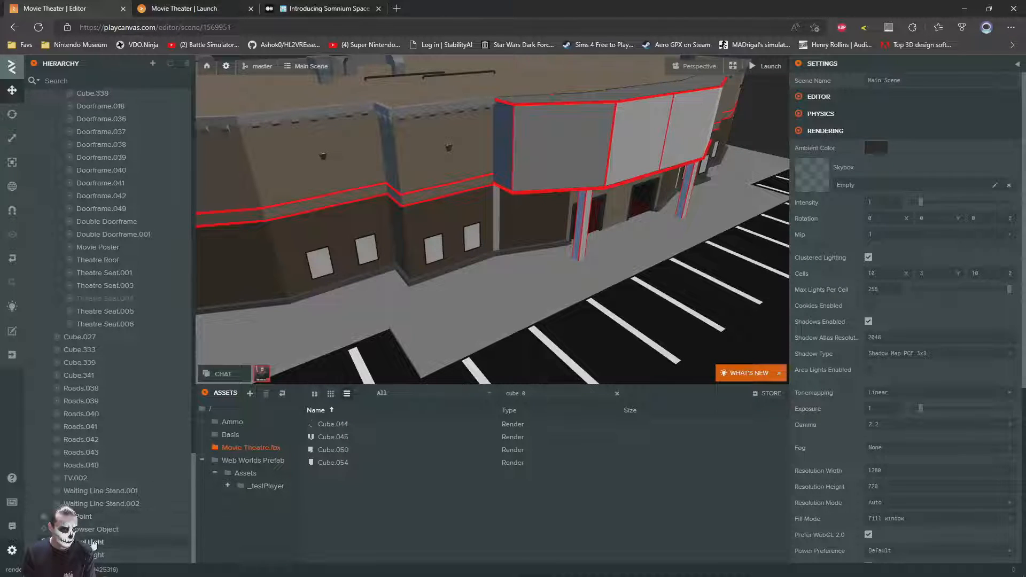
click(93, 543)
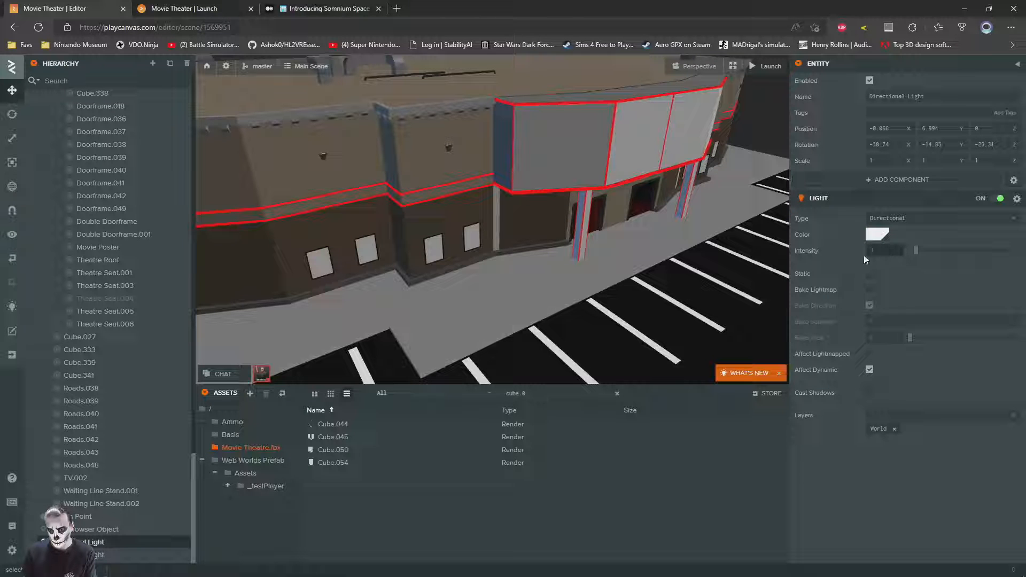
key(Return)
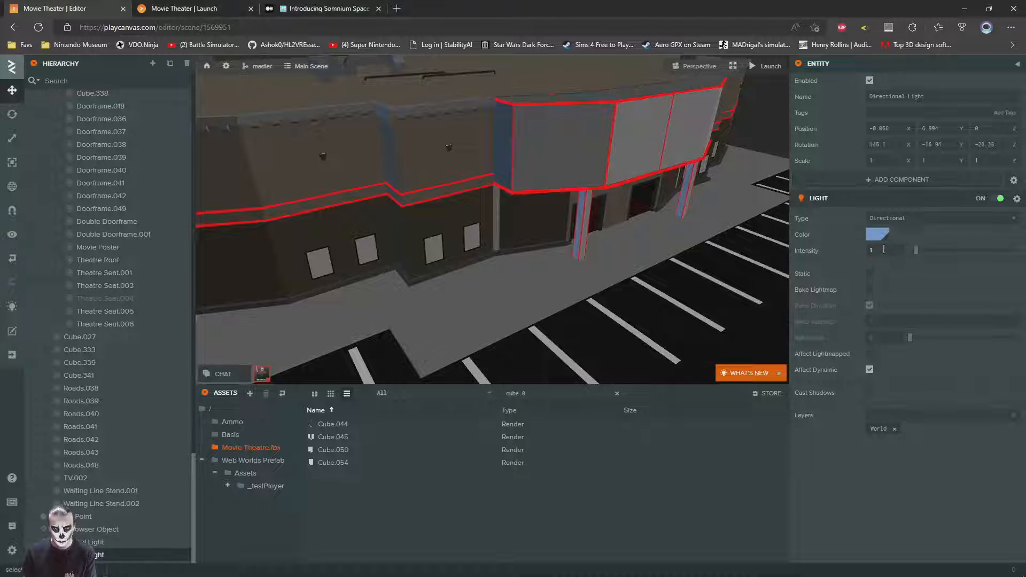
- Walk the avatar from the lobby to the parking lot and examine the dimmed lighting in the launched scene
click(228, 5)
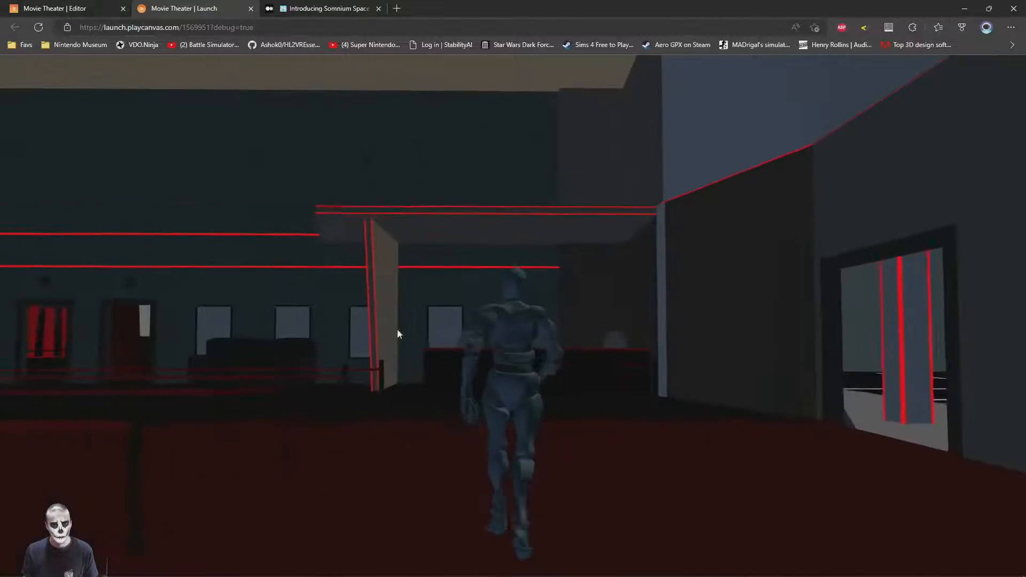
key(w)
drag(398, 334, 353, 287)
key(d)
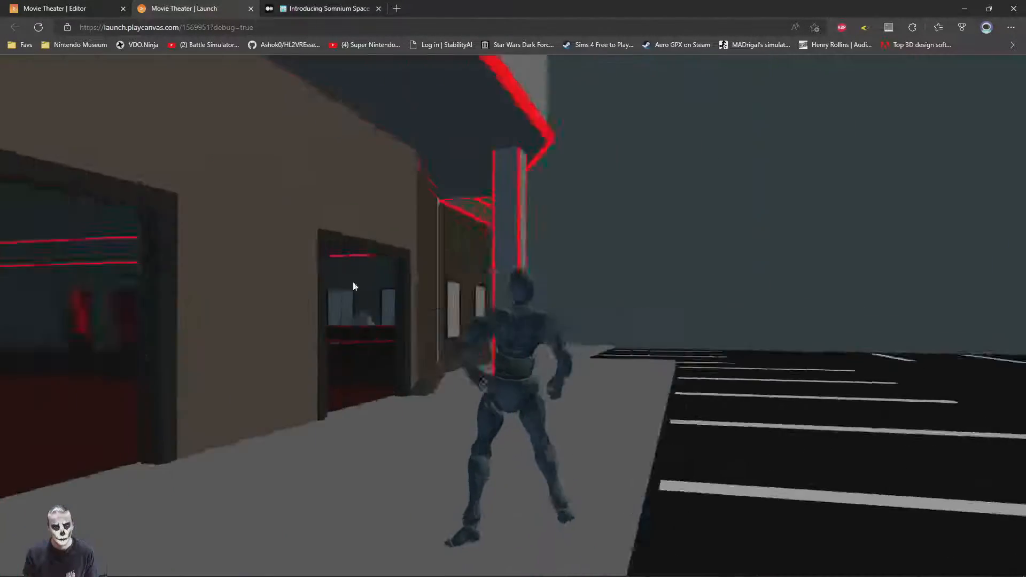
drag(652, 369, 396, 367)
key(s)
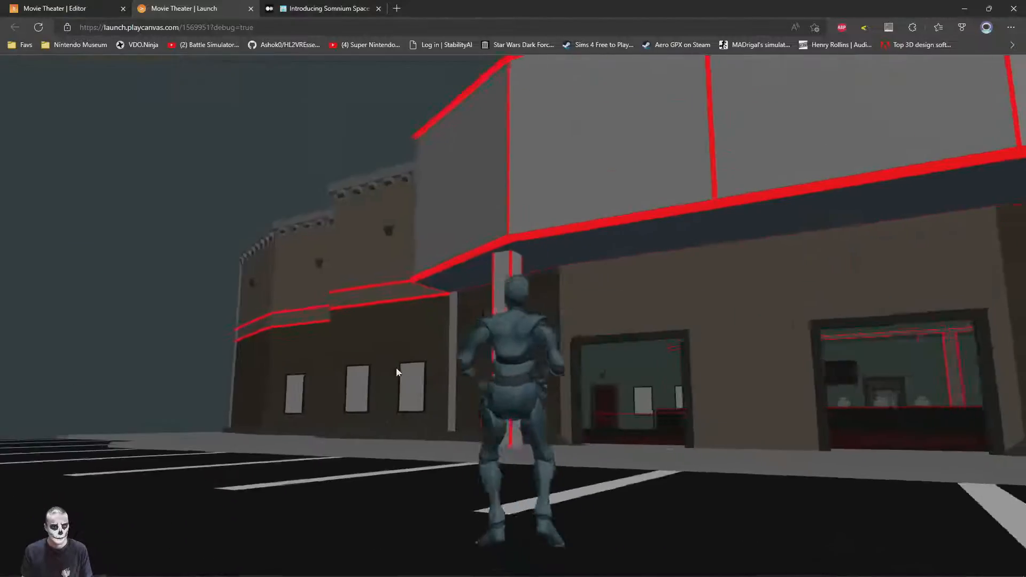
- Walk the avatar along the theater facade and back into the lobby, examining the exterior and interior lighting
key(s)
key(d)
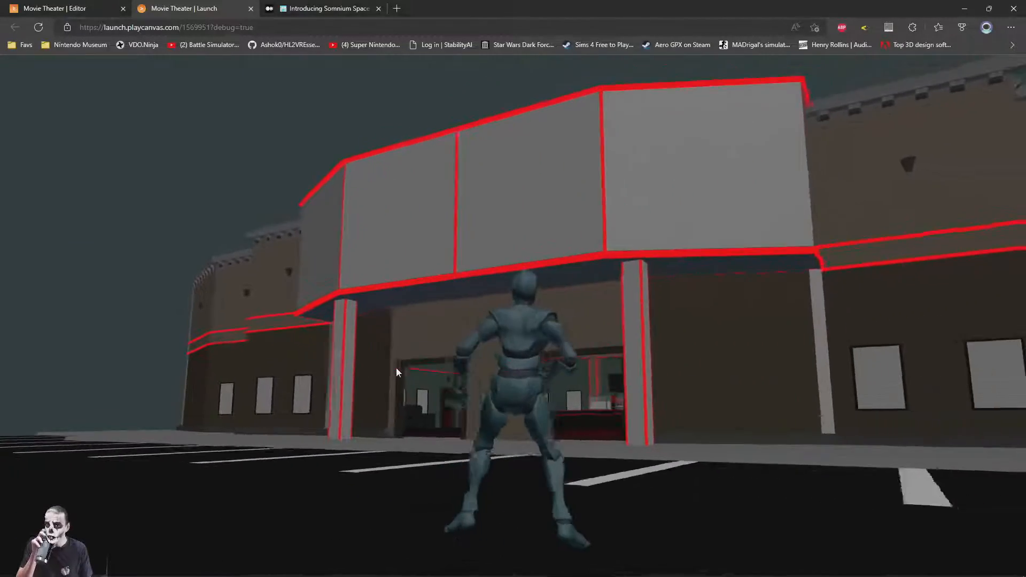
key(d)
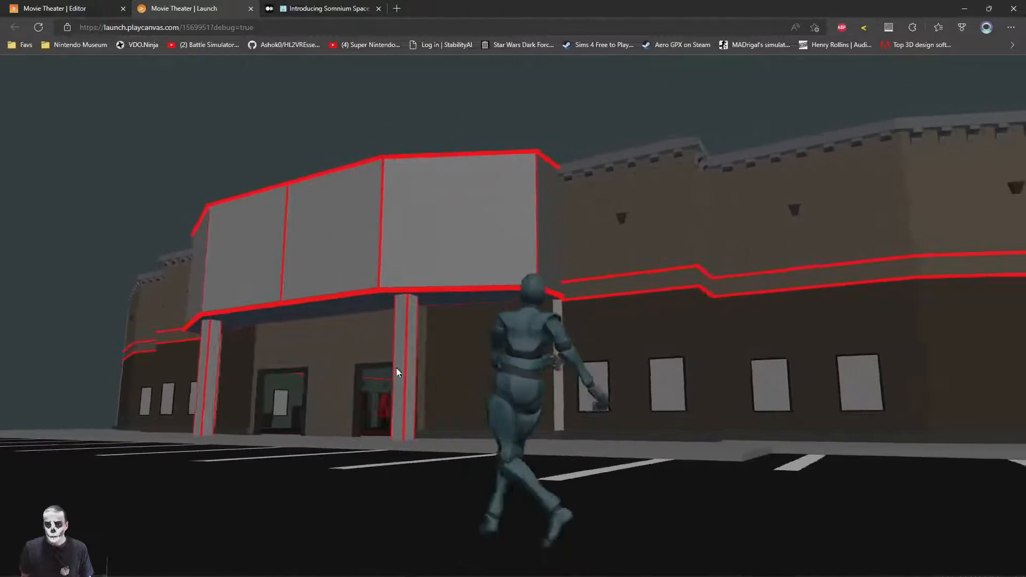
key(w)
key(a)
key(w)
key(a)
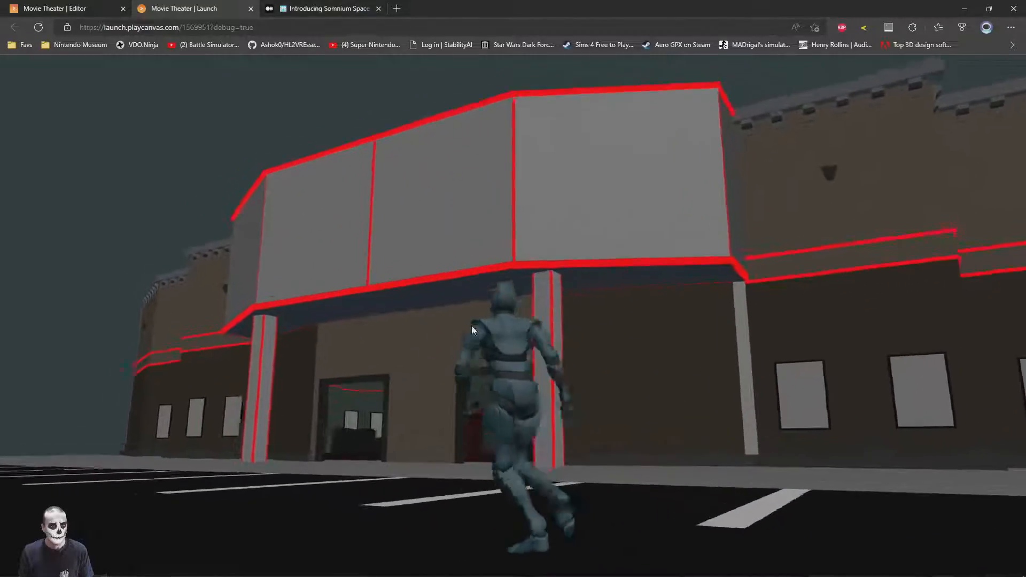
key(w)
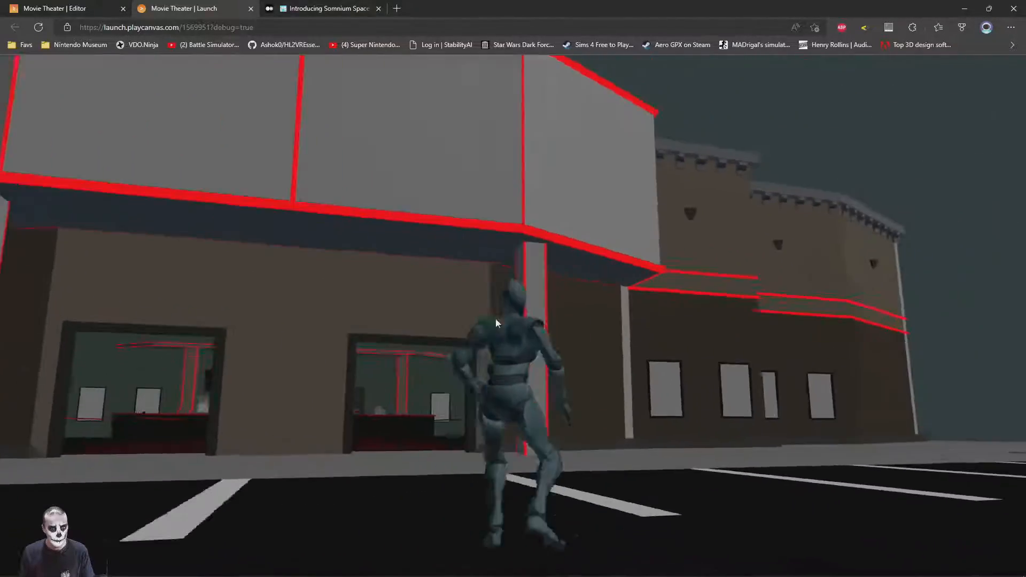
key(w)
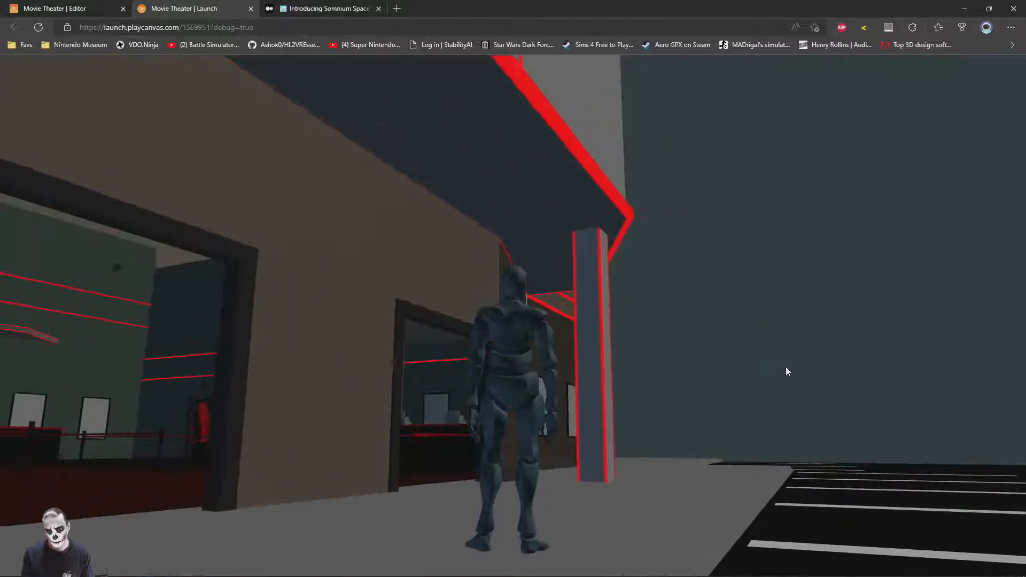
key(w)
key(w)
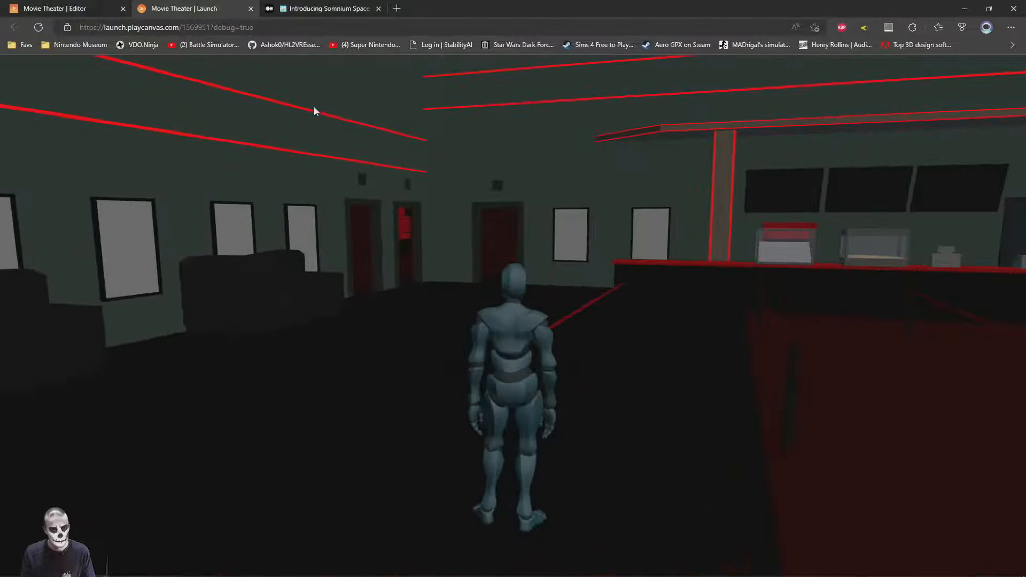
- Set the white directional light's intensity to 1 and the blue directional light's intensity to 0.5
click(77, 7)
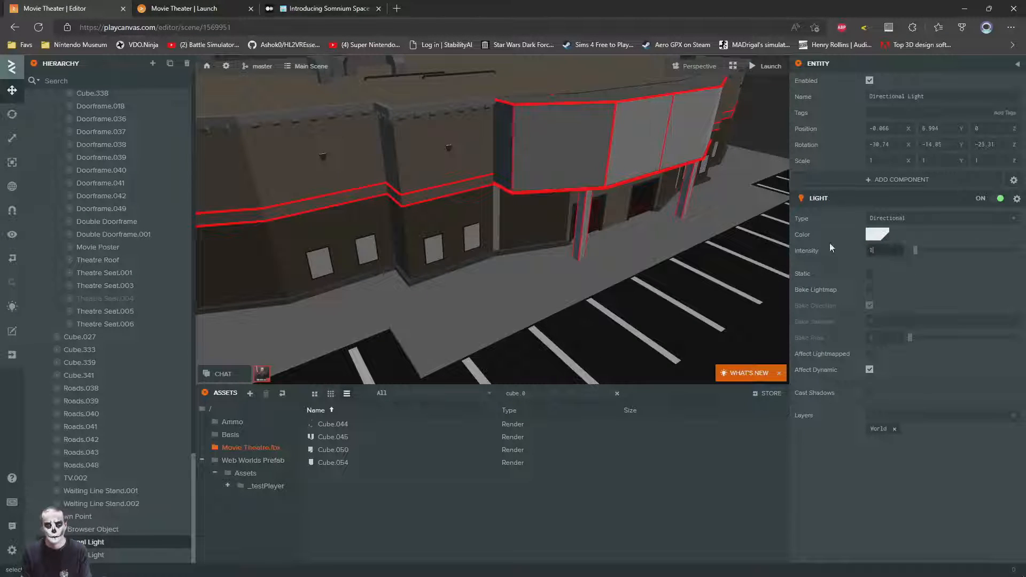
key(Return)
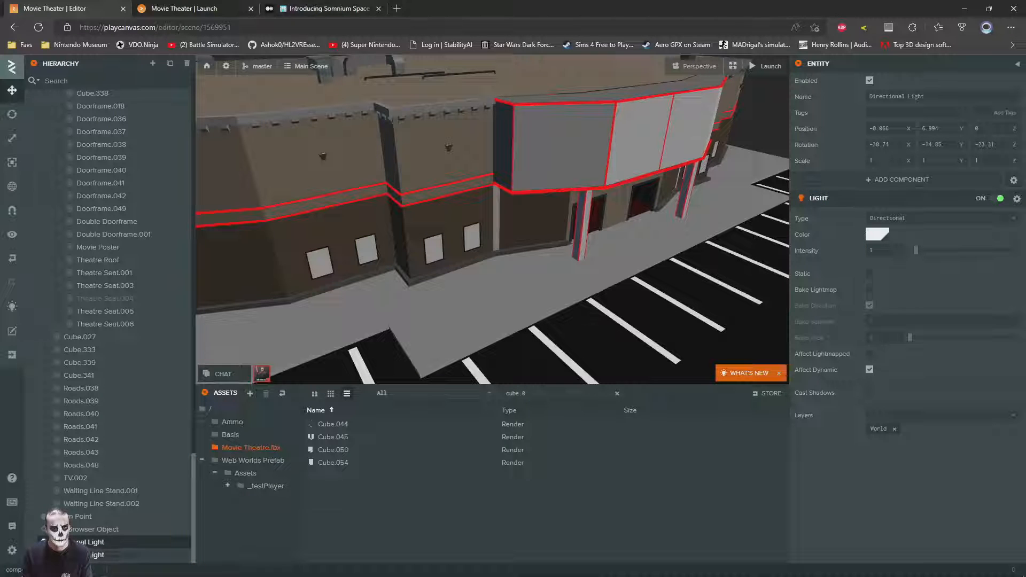
text(0.2)
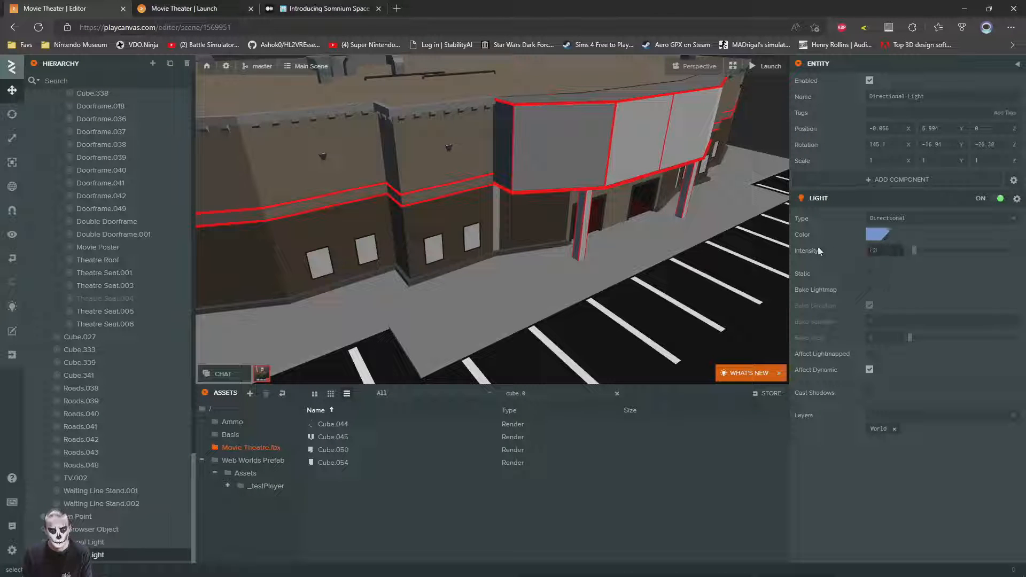
key(Return)
click(876, 250)
text(0.5)
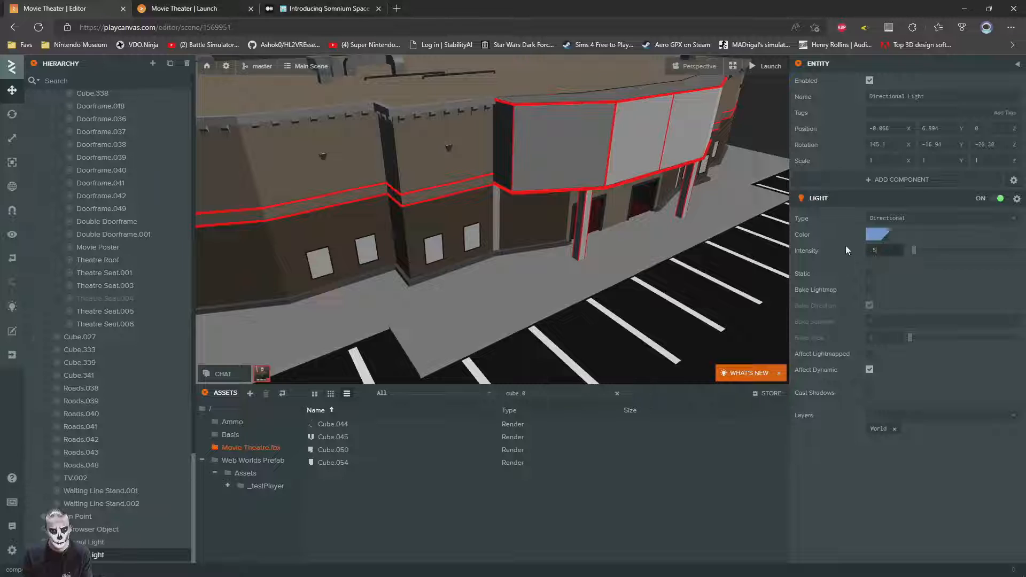
key(Return)
- Check the lobby walls and ceiling in the launched scene under the adjusted light intensities
drag(351, 246, 513, 288)
click(194, 7)
key(w)
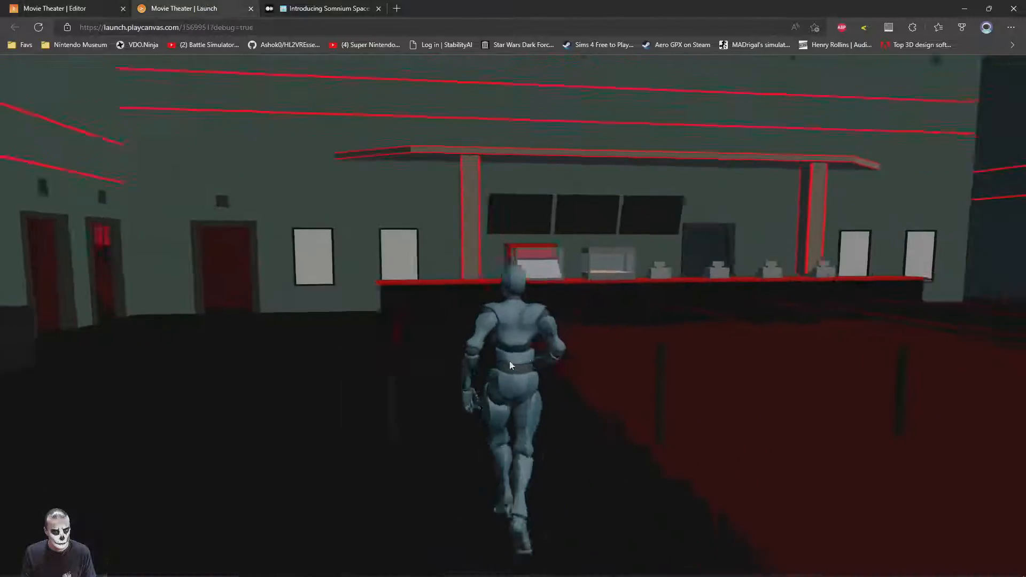
key(w)
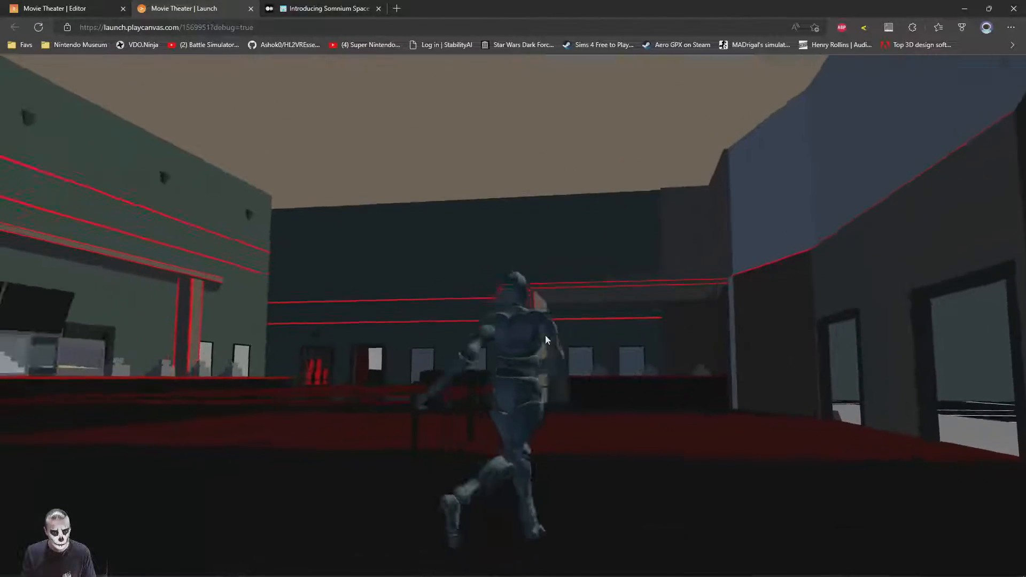
- Inspect the theater roof in the editor from above and from inside the lobby, including the Cube.057 walls
click(78, 4)
key(w)
right_drag(444, 219, 392, 289)
scroll(392, 293, down, 5)
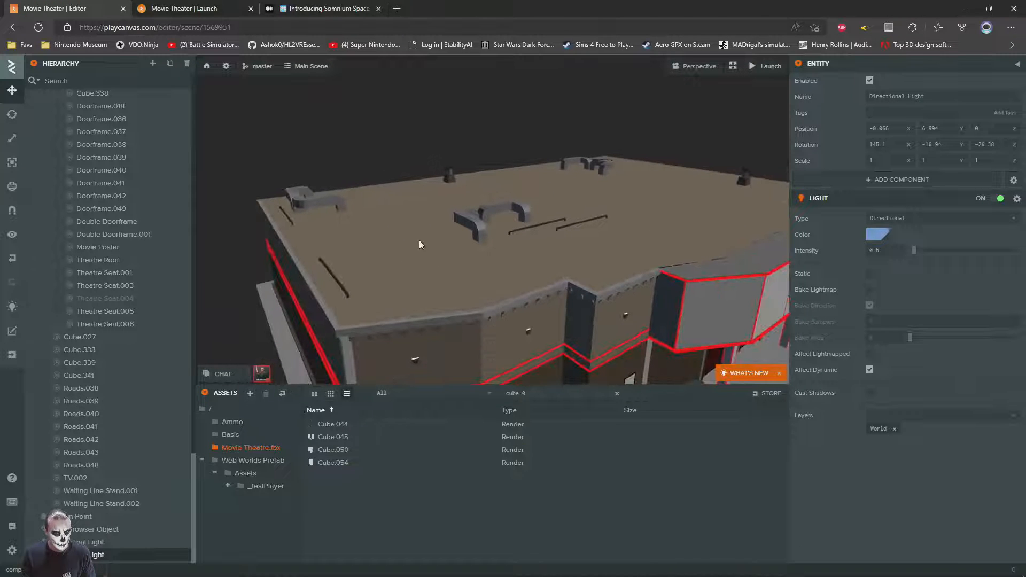
click(459, 104)
click(517, 361)
right_drag(517, 361, 551, 121)
key(Escape)
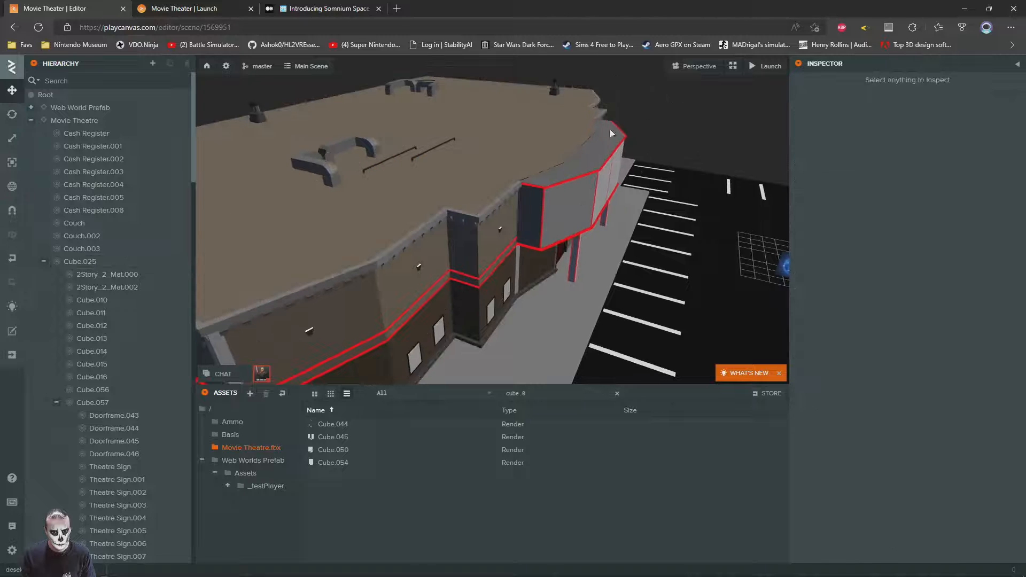
key(a)
right_drag(485, 231, 538, 181)
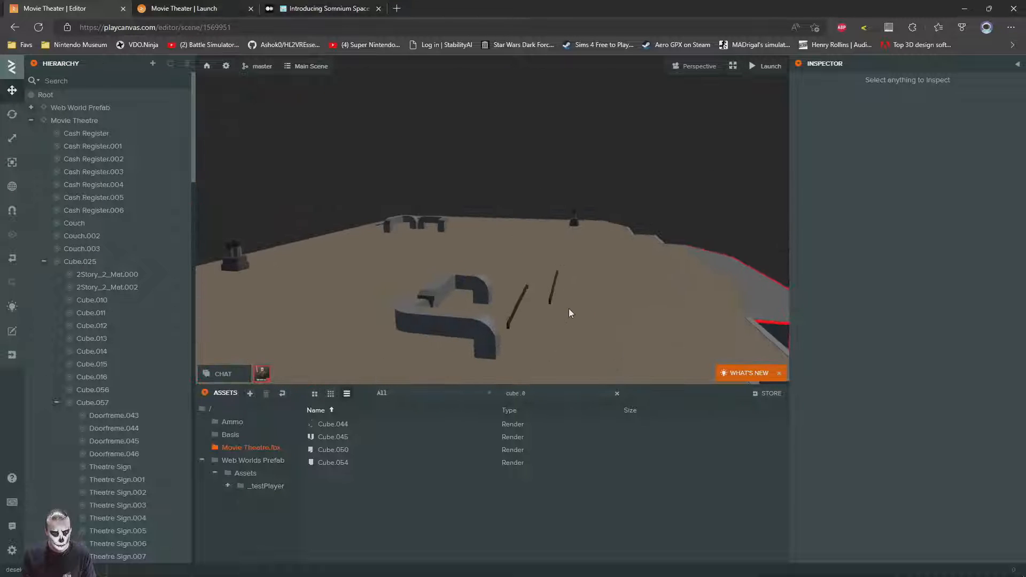
right_drag(570, 311, 575, 218)
click(514, 195)
scroll(493, 191, up, 1)
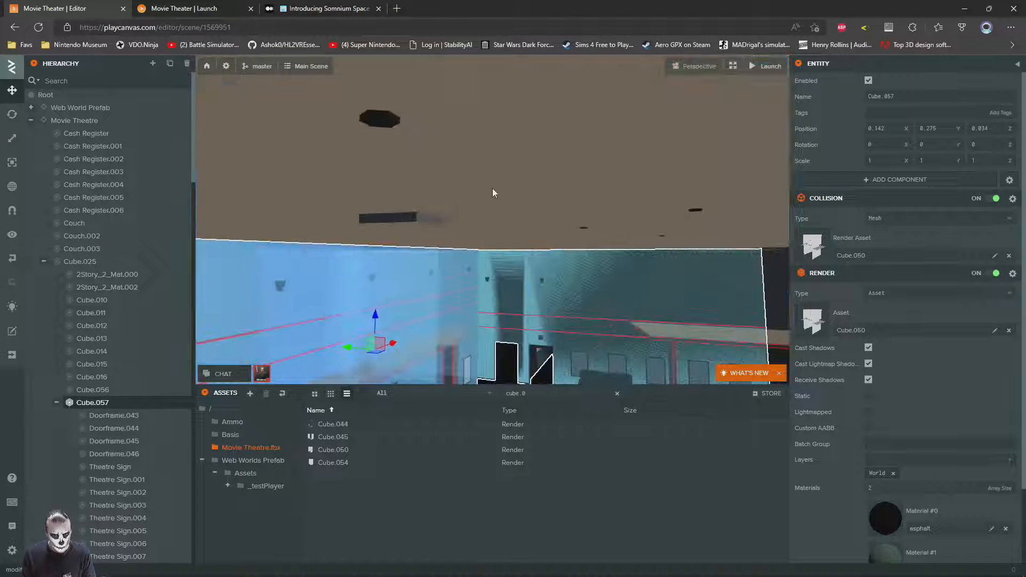
right_drag(493, 233, 432, 319)
scroll(431, 319, down, 3)
middle_drag(591, 225, 342, 332)
drag(281, 97, 271, 120)
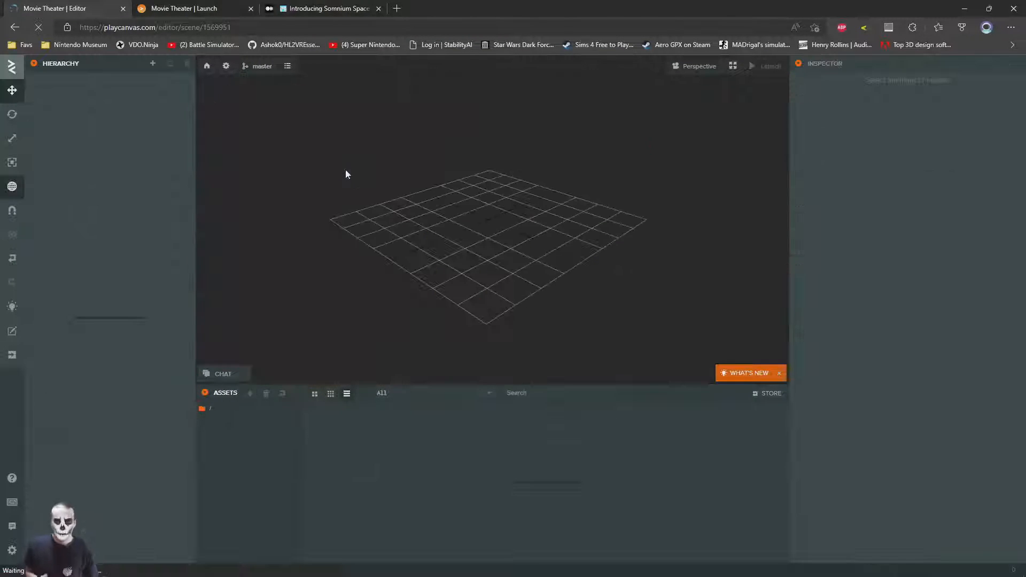
- Walk the avatar out to the parking lot and back to the lobby counter, examining the lighting in the launched scene
click(198, 8)
click(651, 259)
key(w)
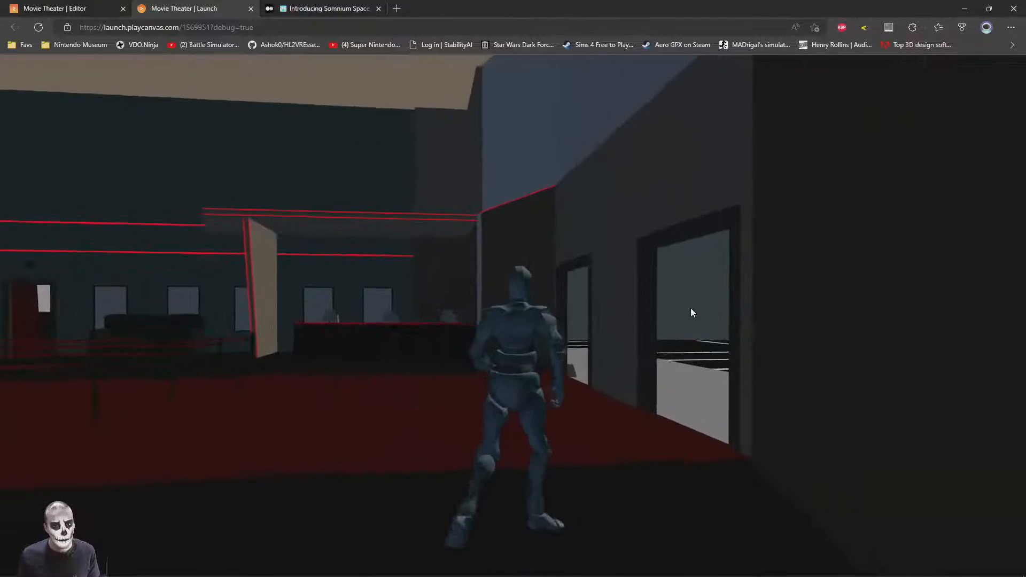
key(w)
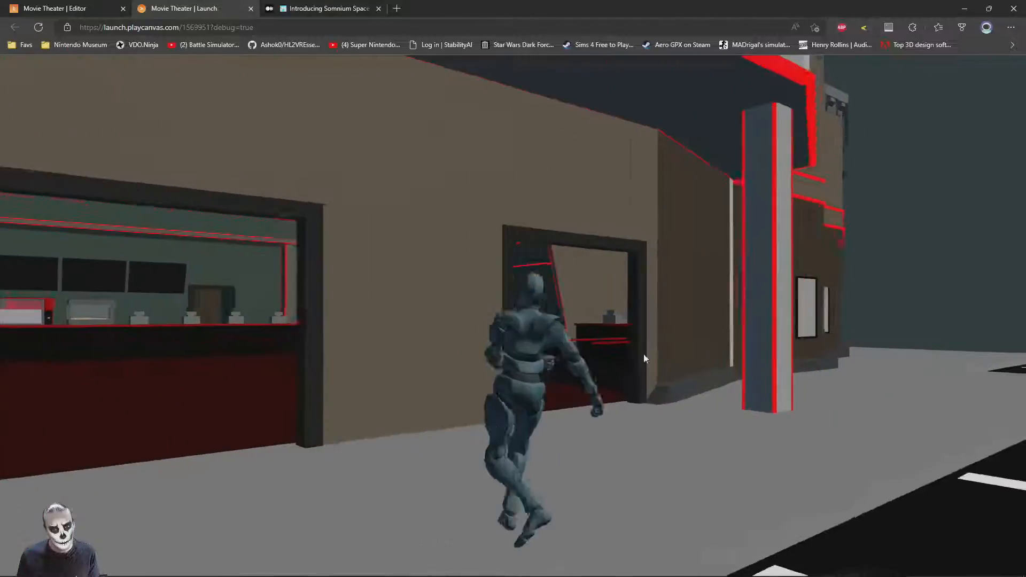
key(w)
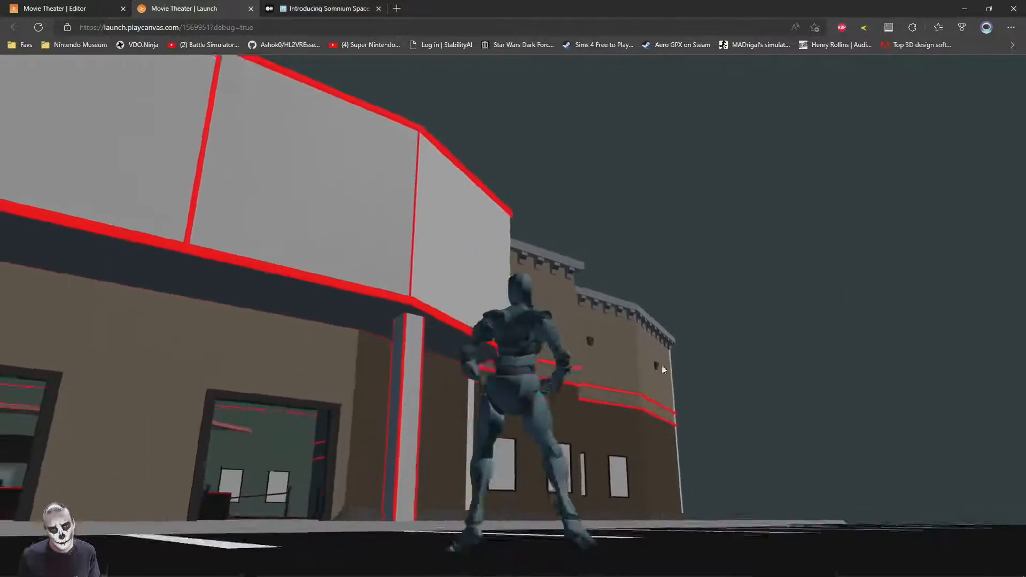
key(w)
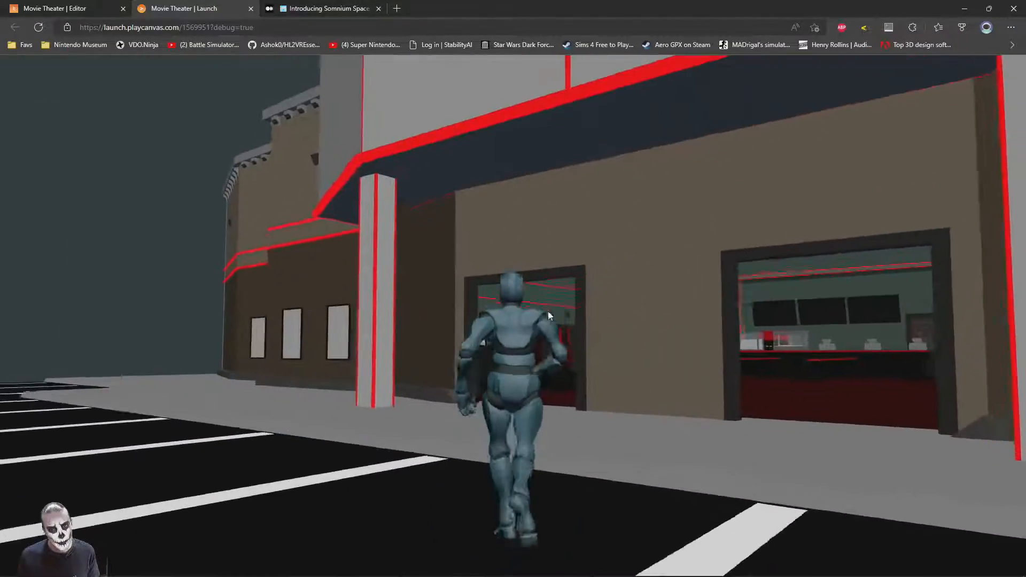
key(w)
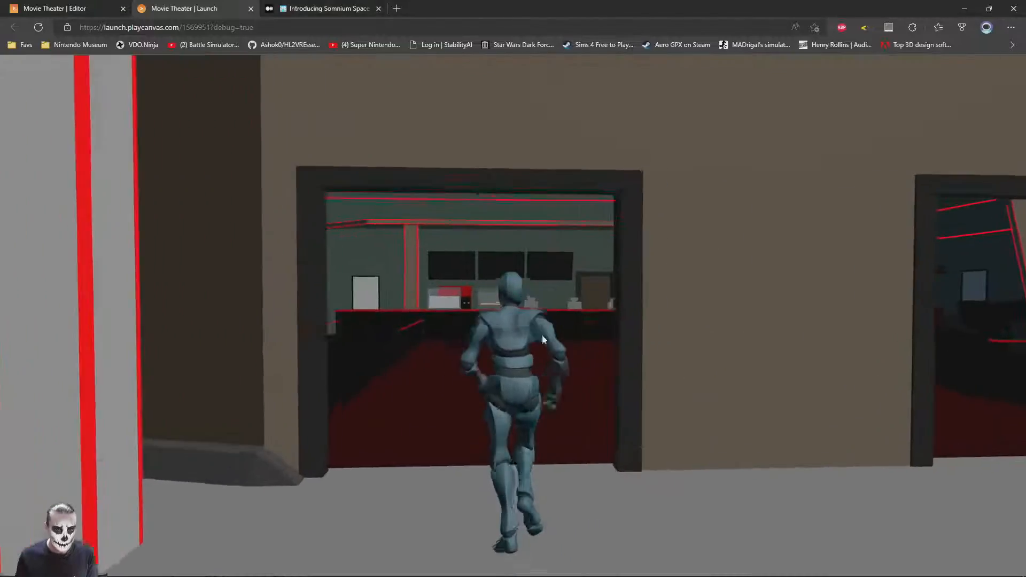
key(w)
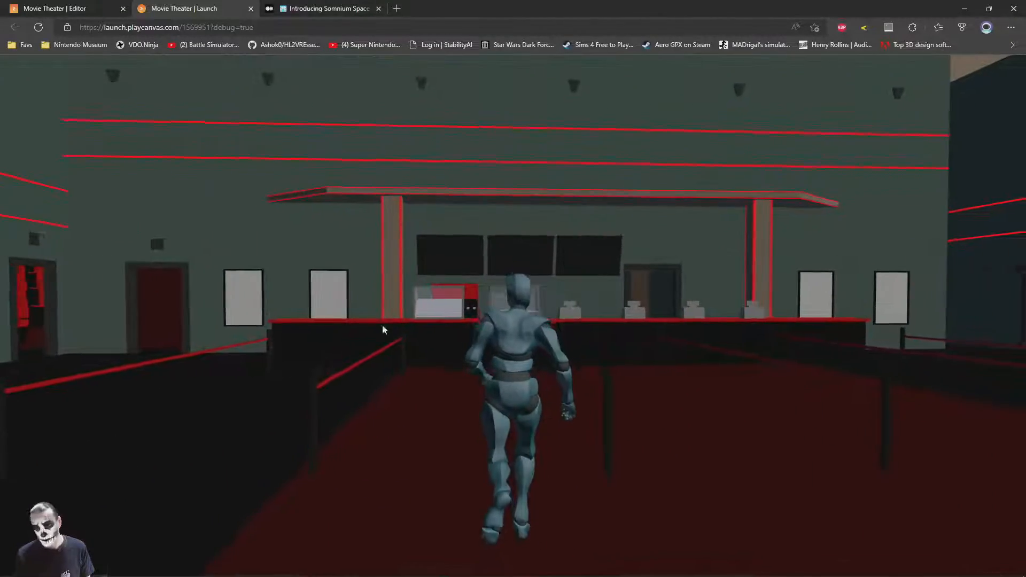
key(w)
click(297, 8)
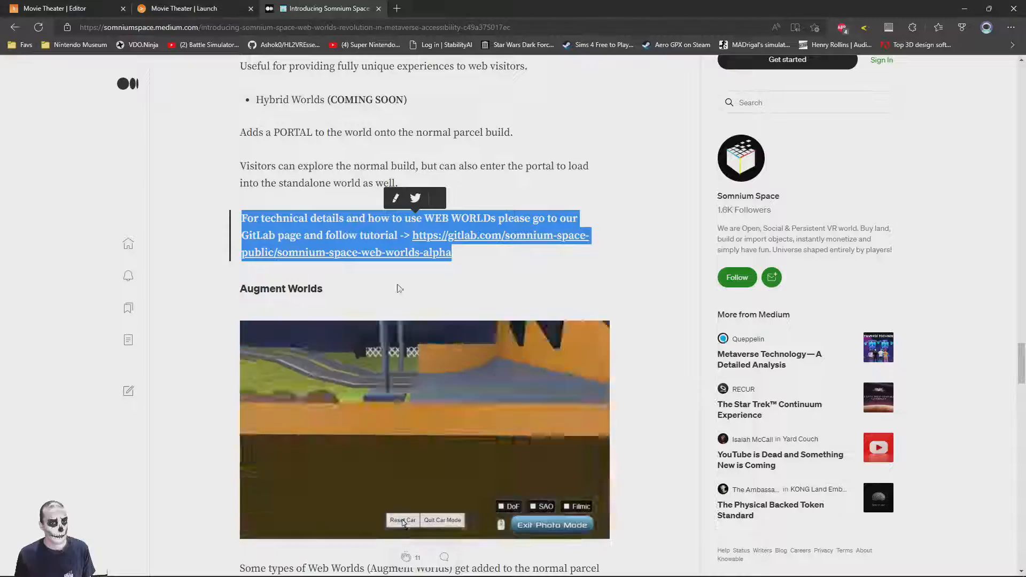
- Duplicate the Theatre Roof entity in the editor and lower the copy to a Z position of 0.998
click(50, 5)
drag(449, 224, 494, 223)
click(451, 225)
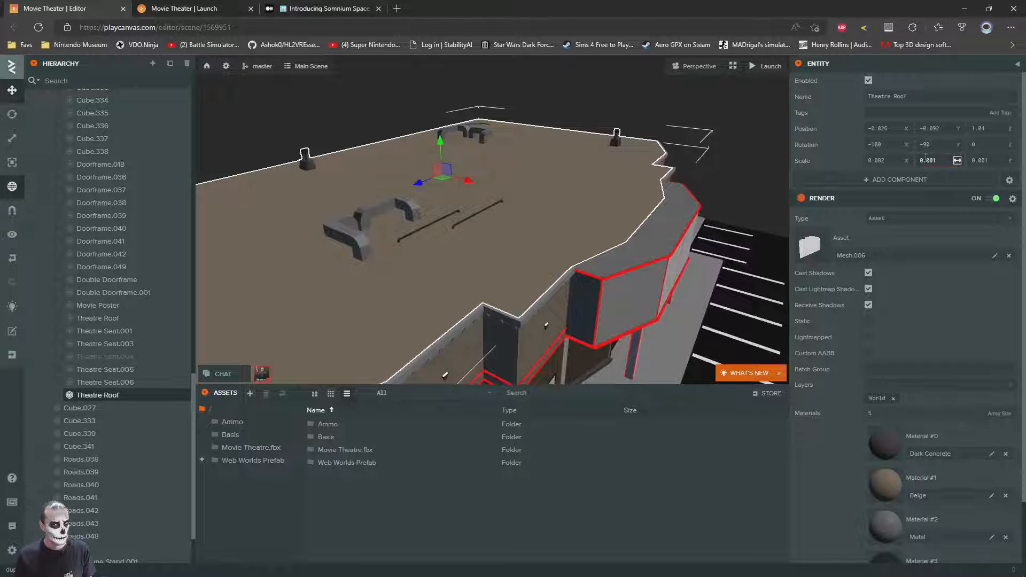
drag(956, 161, 746, 224)
key(ctrl+z)
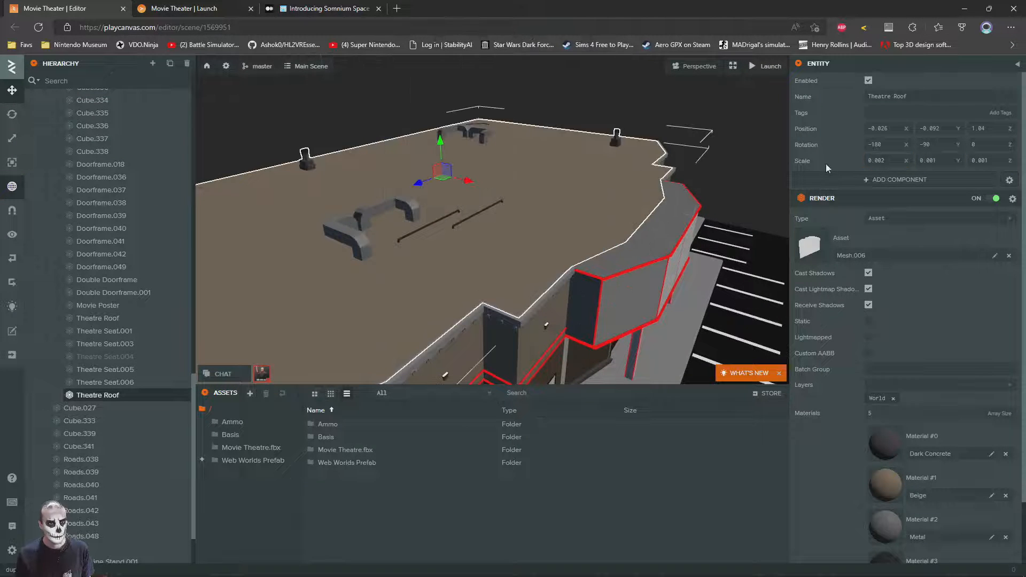
drag(438, 146, 438, 148)
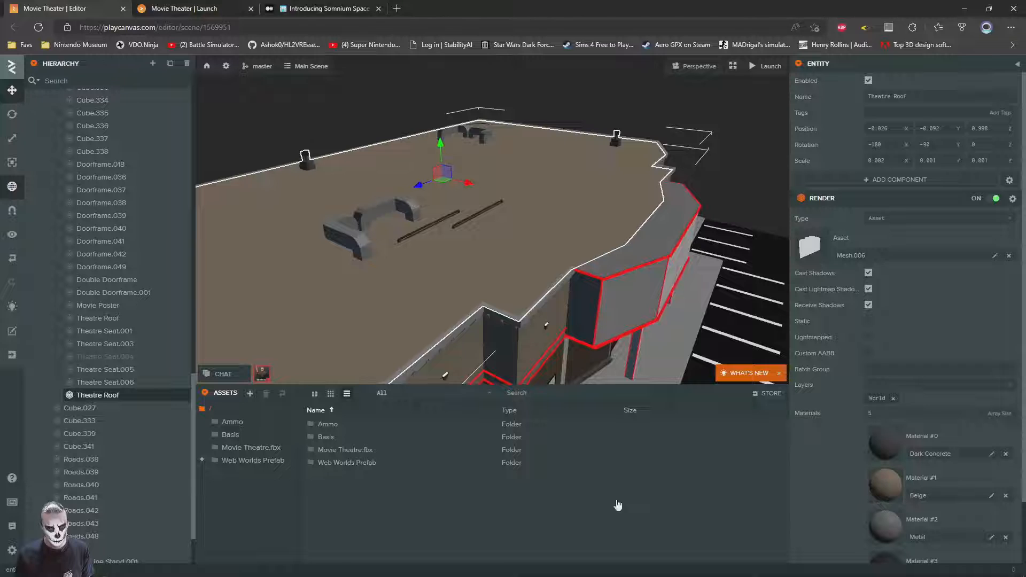
- Duplicate the Beige material in the Movie Theatre.fbx folder and set the copy's cull mode to Front Faces
click(326, 450)
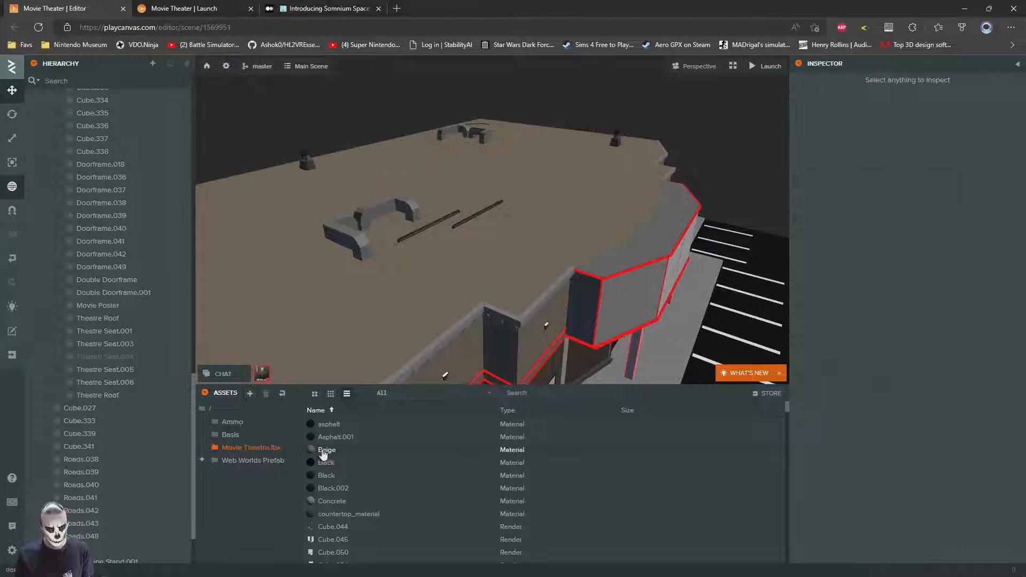
right_click(321, 452)
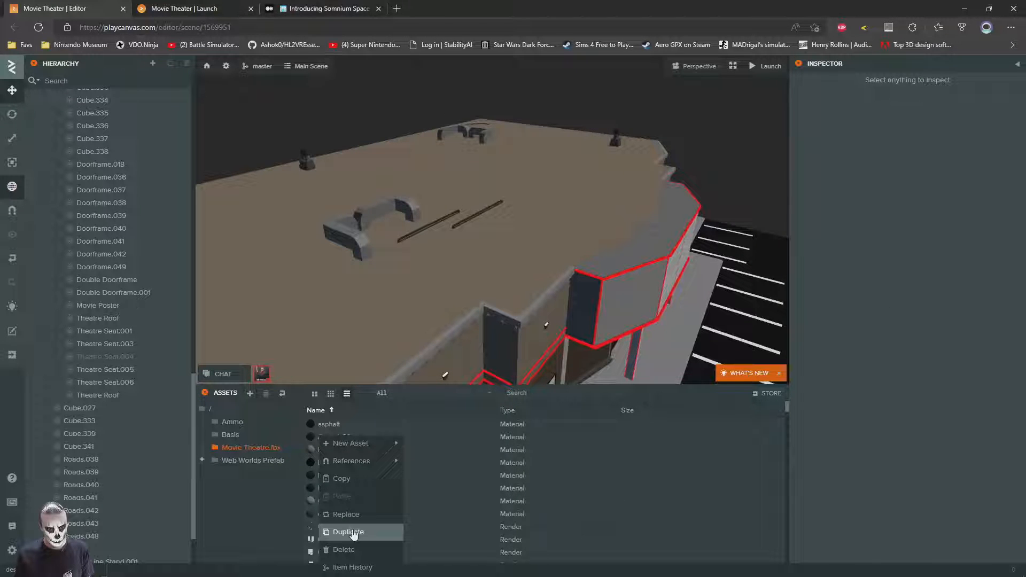
click(349, 532)
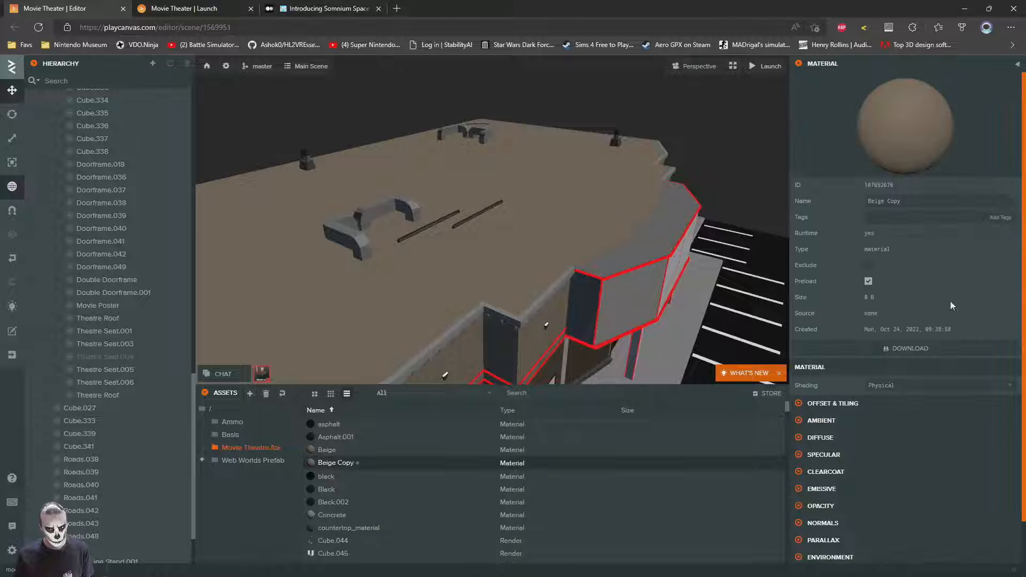
scroll(834, 555, down, 1)
click(817, 545)
scroll(859, 543, down, 3)
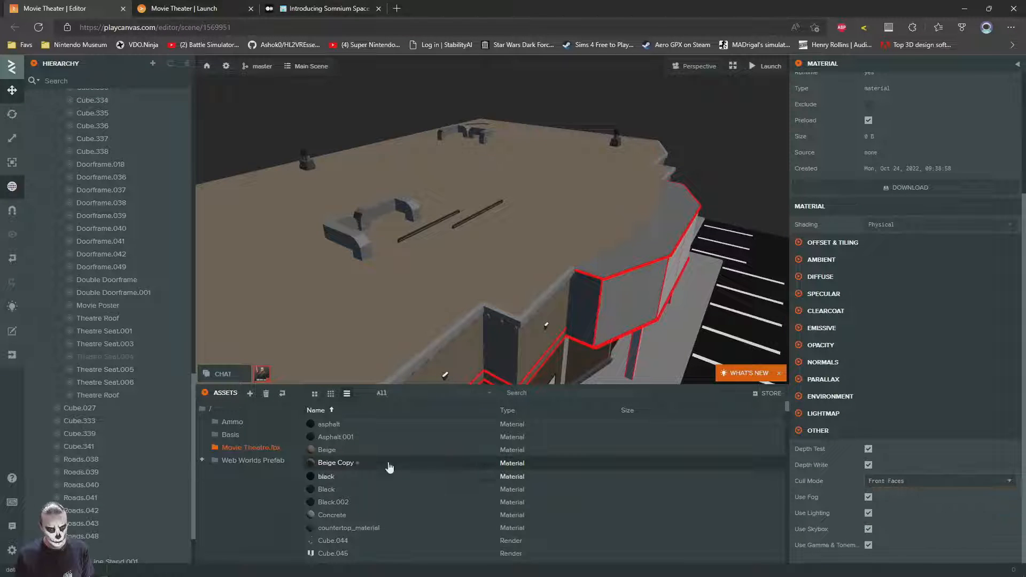
- Set the original Beige material's cull mode to Back Faces and inspect the building's beige surfaces
click(315, 453)
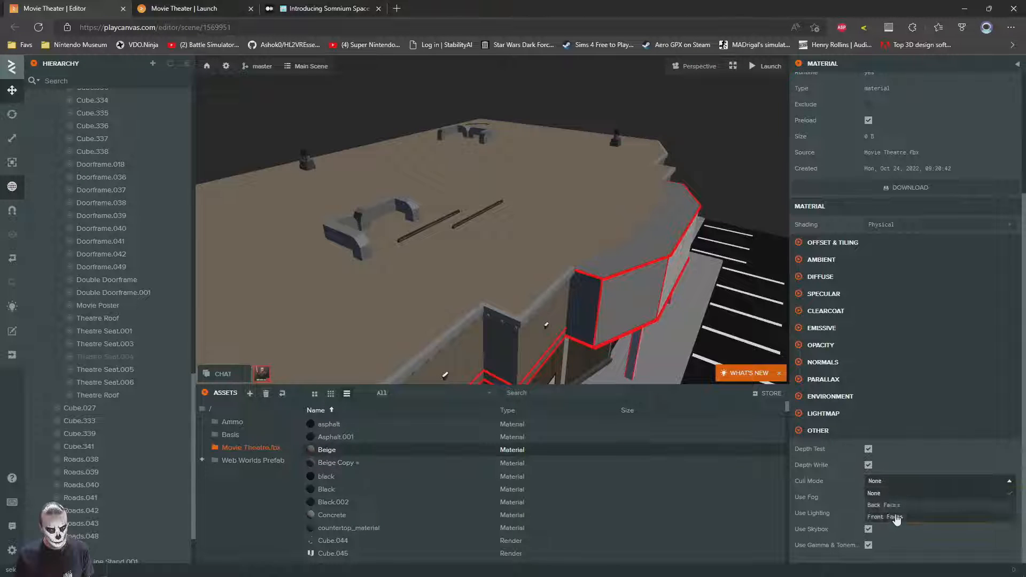
scroll(590, 254, up, 10)
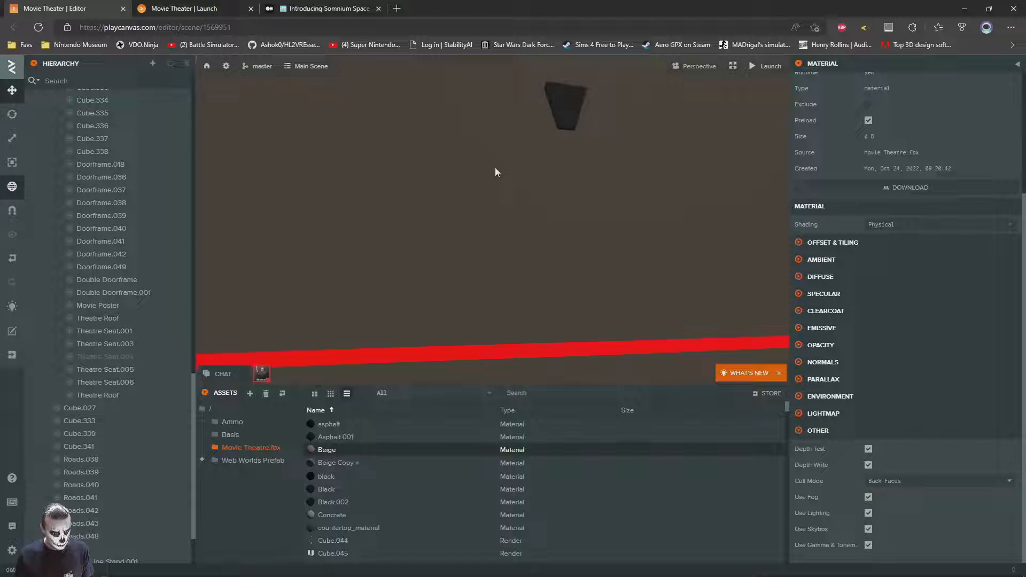
right_drag(494, 167, 318, 4)
- Check the lobby ceiling in the launched scene with the changed Beige material
click(225, 6)
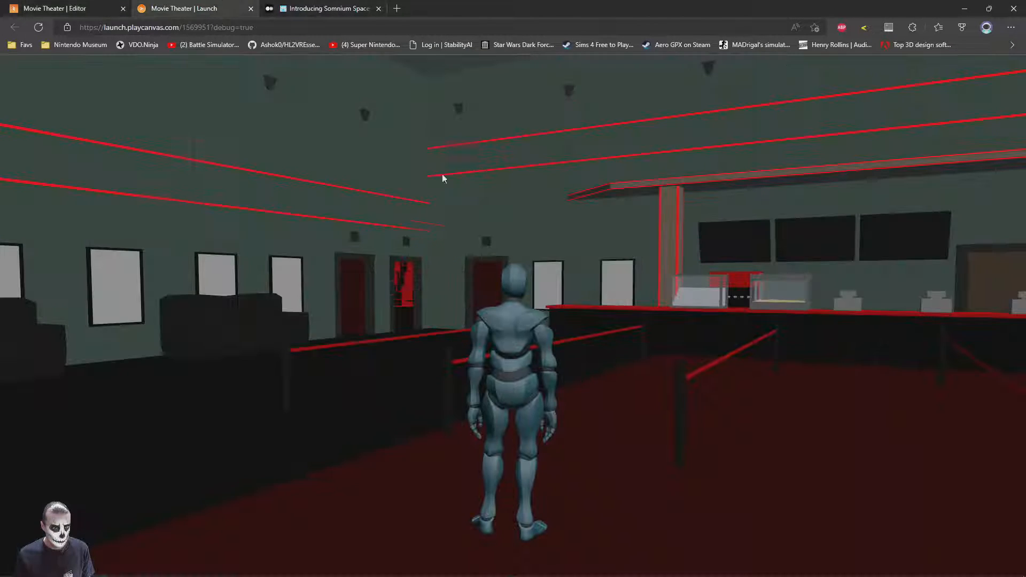
key(w)
key(w)
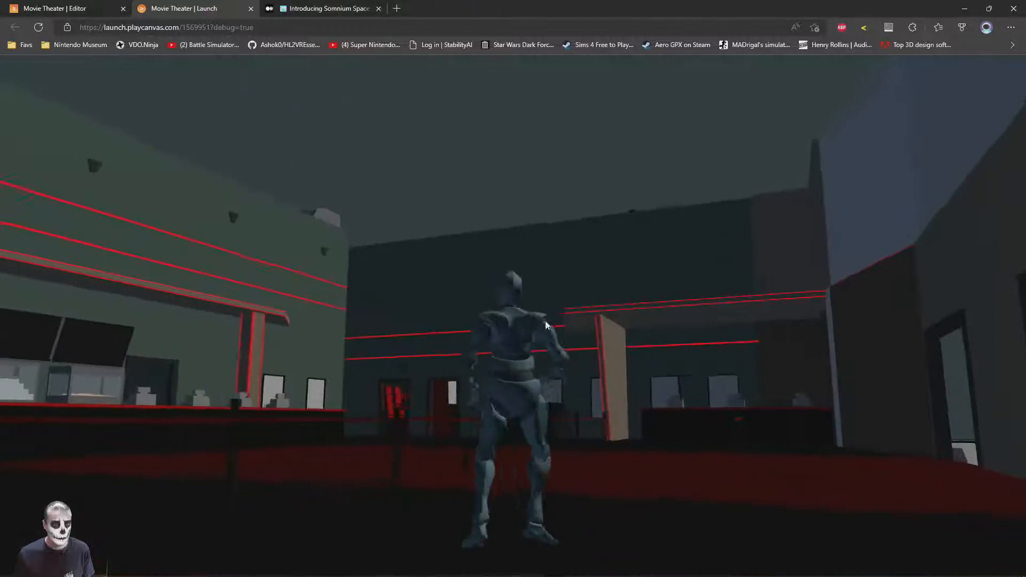
- Assign the Beige Copy material to the duplicated Theatre Roof's Material #1 and raise the roof copy to a Z position of 1.005
key(w)
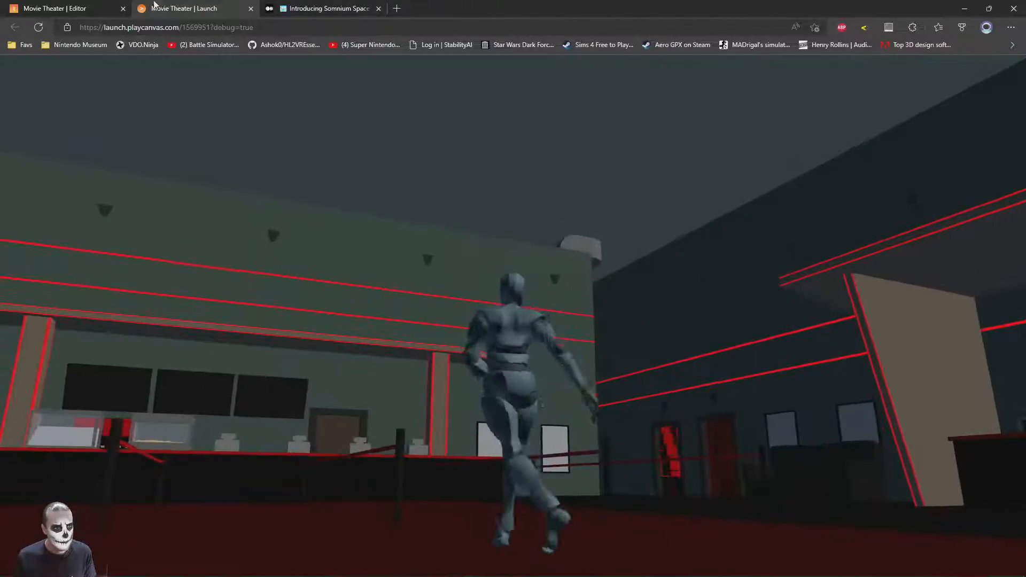
click(88, 8)
click(451, 130)
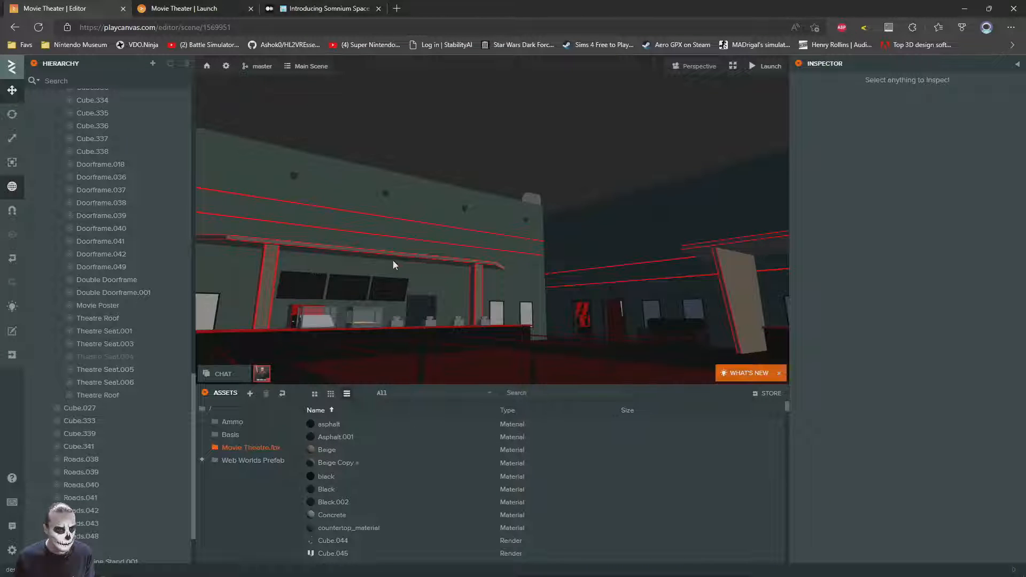
click(130, 390)
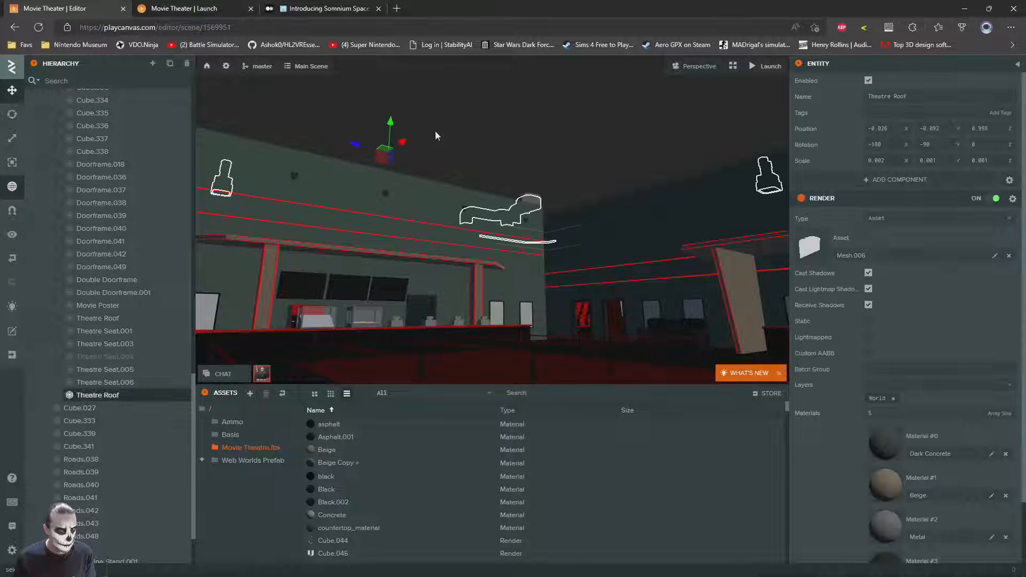
drag(390, 124, 381, 224)
click(505, 210)
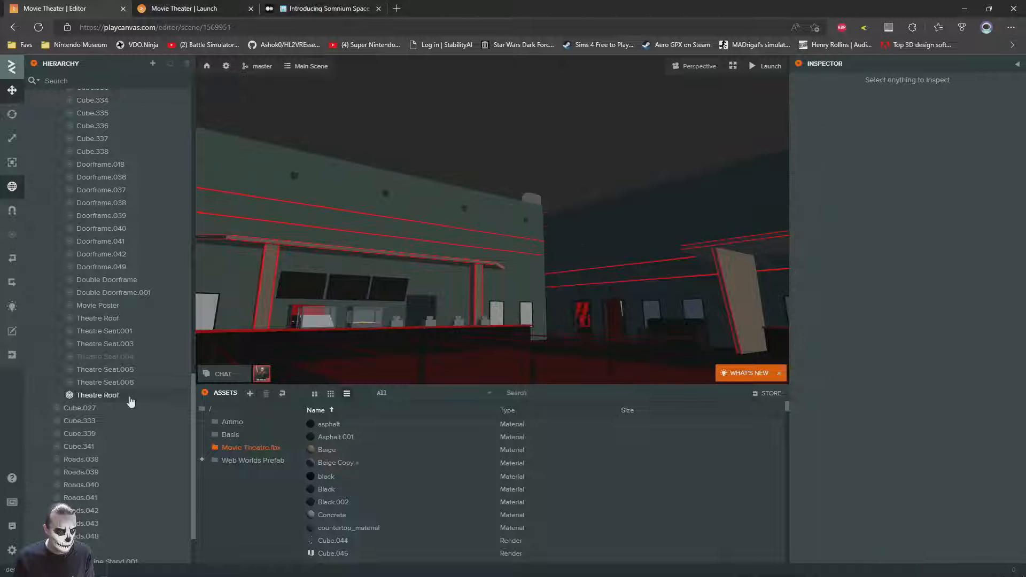
click(108, 396)
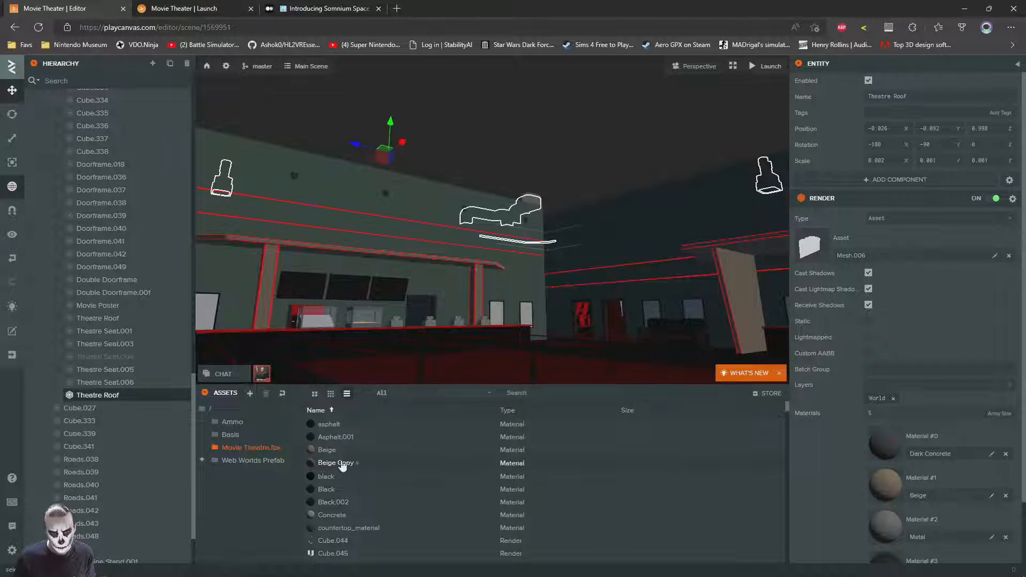
drag(342, 466, 913, 496)
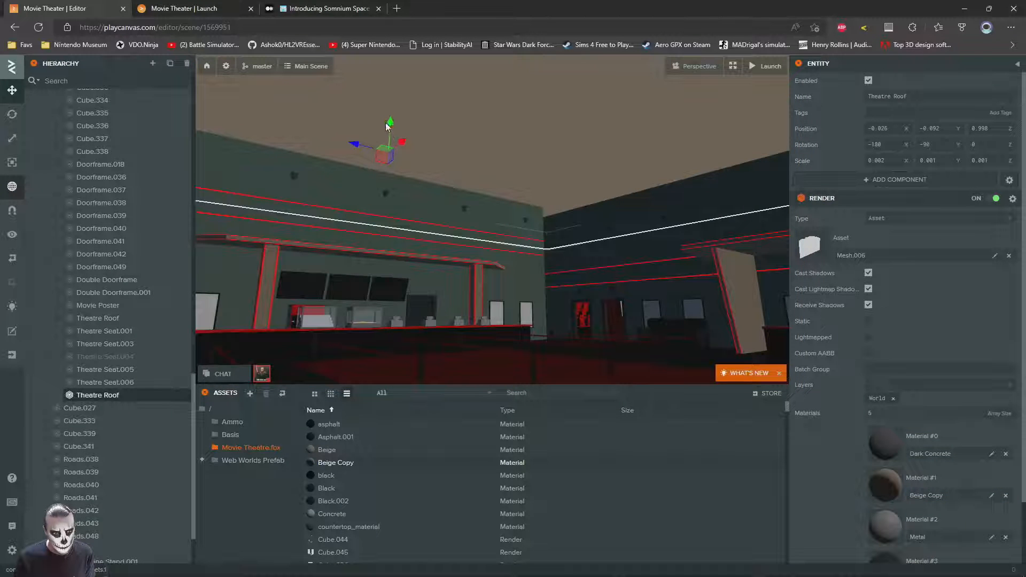
mouse_move(391, 129)
mouse_down()
mouse_move(391, 107)
mouse_move(389, 123)
mouse_up()
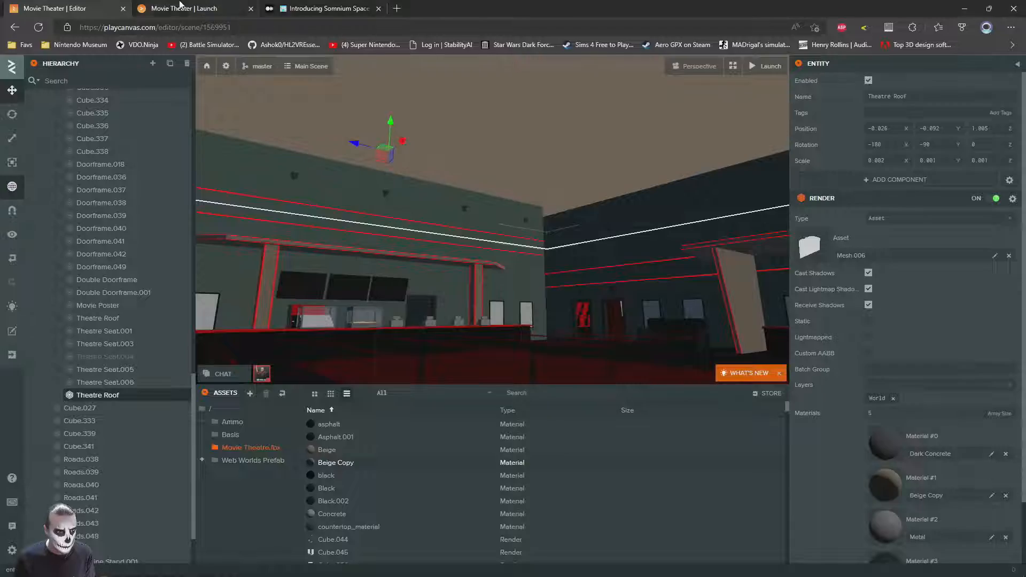
- Check the beige ceiling and the building's exterior front in the launched scene
click(181, 7)
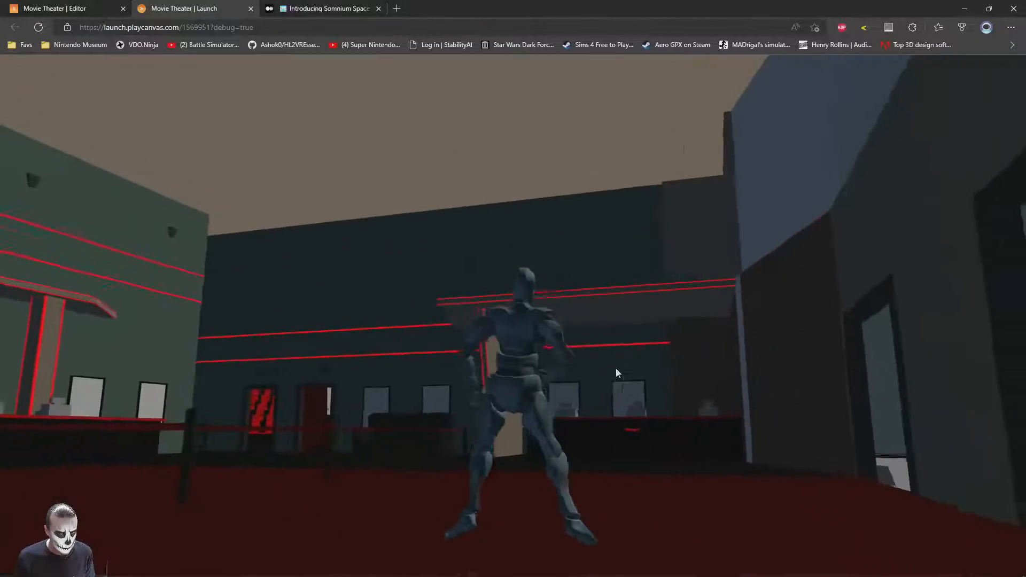
key(s)
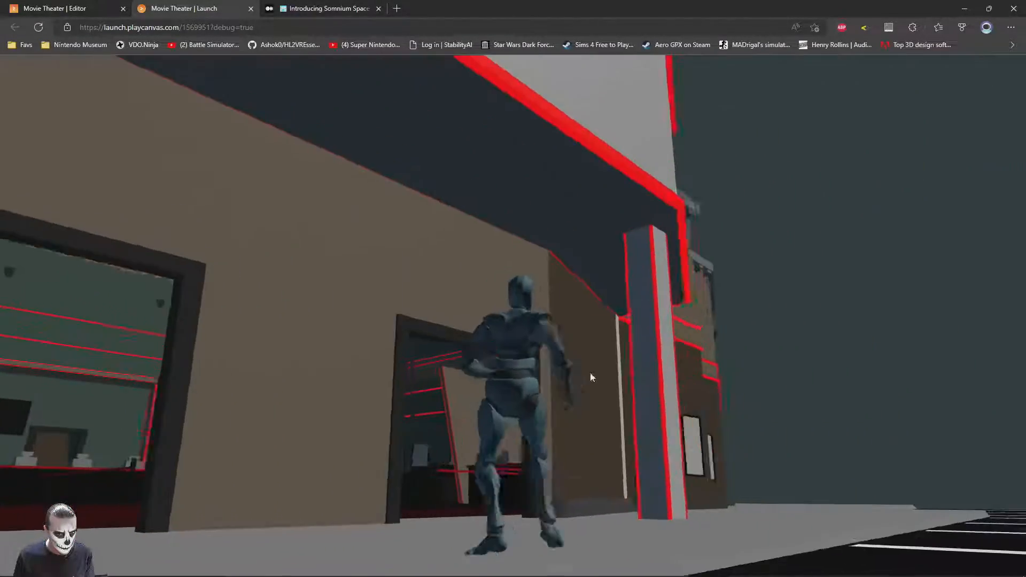
key(w)
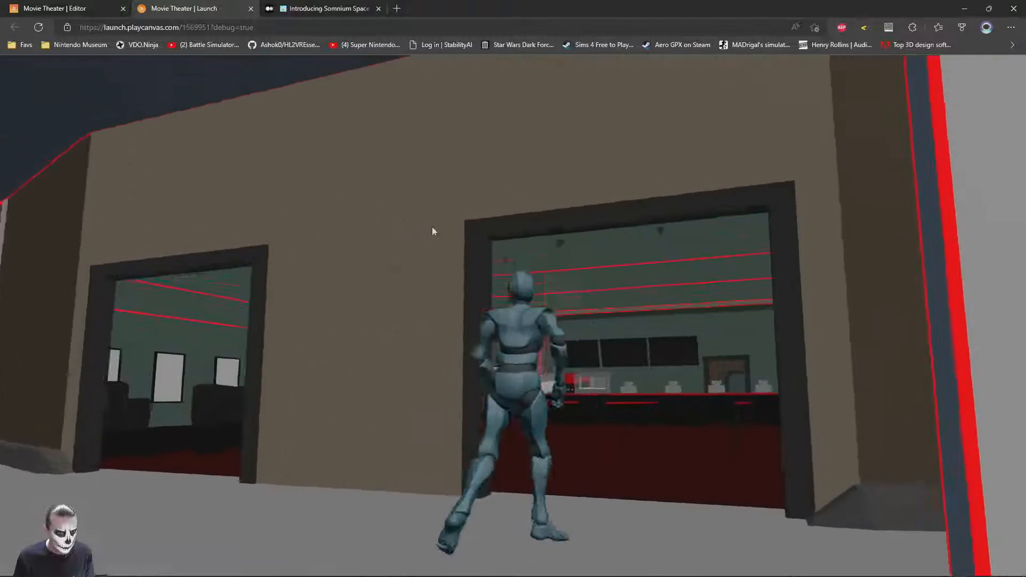
- Assign the black material to the duplicated Theatre Roof's Material #1 in the editor and delete the Beige Copy material
click(104, 5)
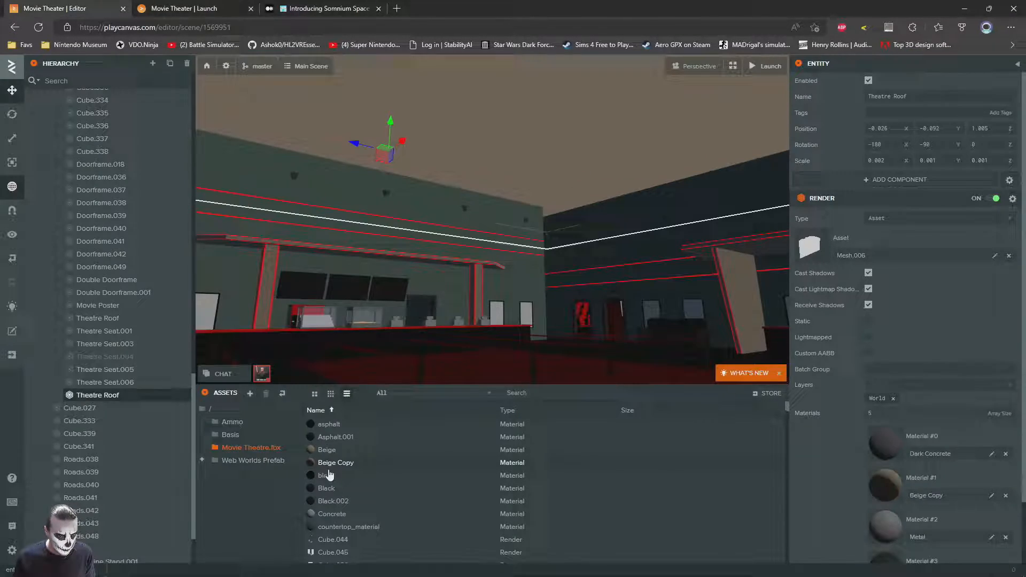
drag(328, 475, 755, 517)
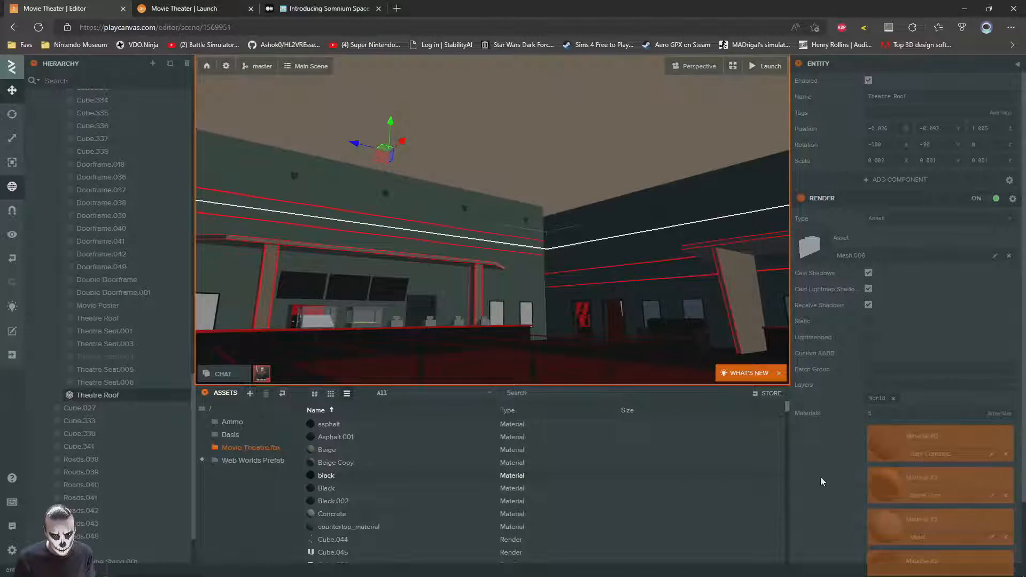
drag(859, 484, 908, 488)
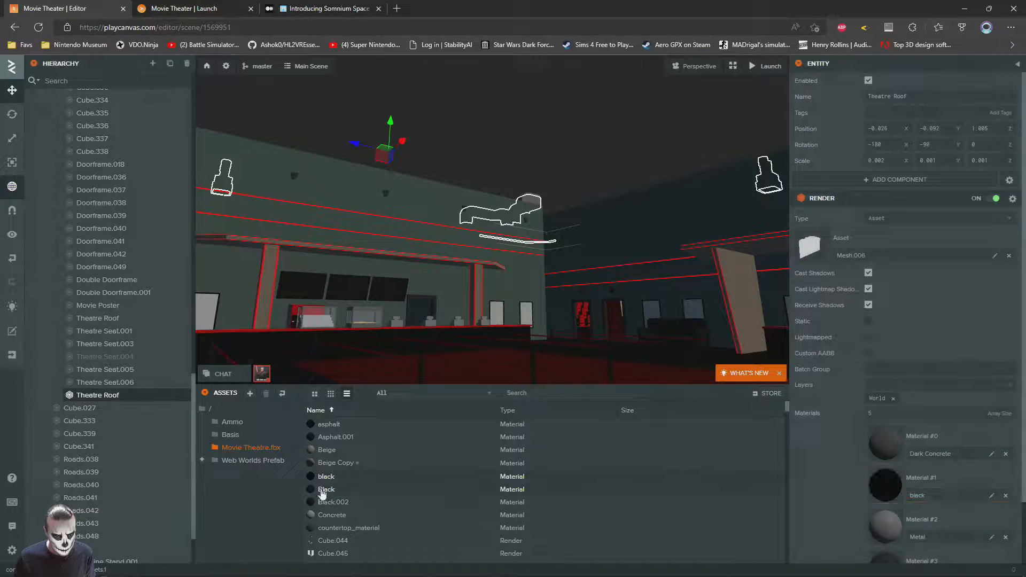
click(334, 464)
key(Delete)
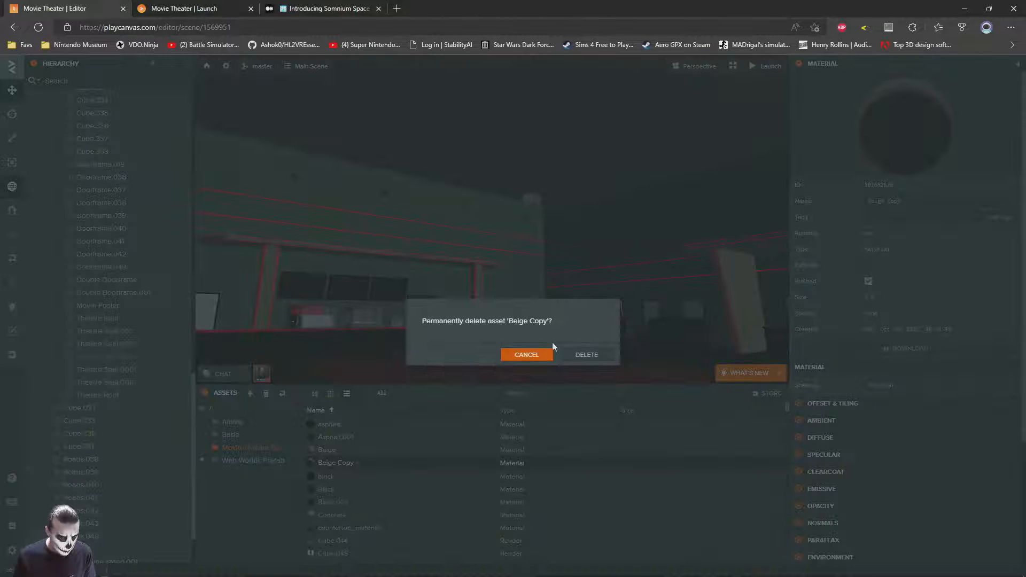
click(583, 356)
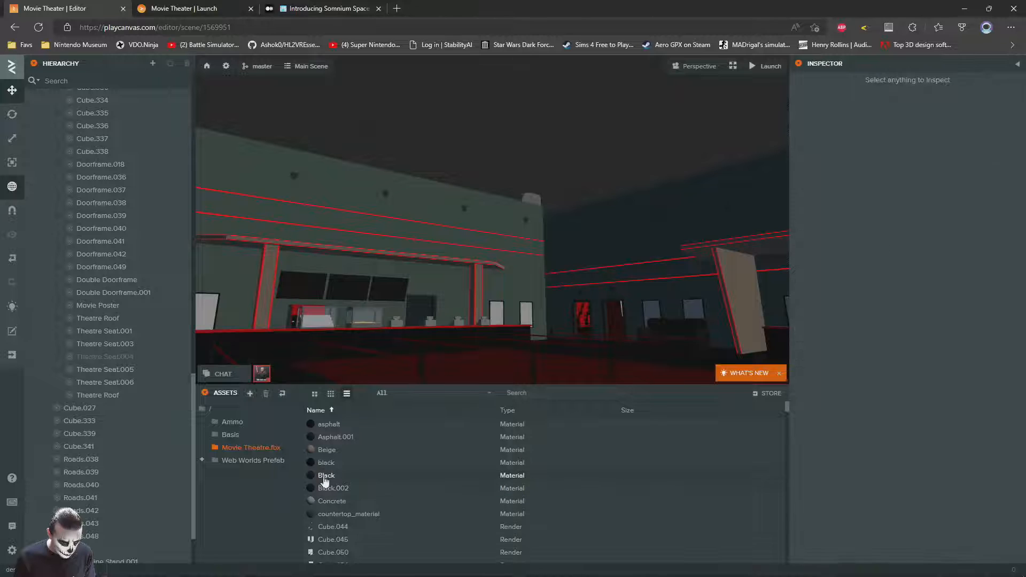
- Duplicate the Black material with its cull mode set to Front Faces and assign Black Copy to the duplicated Theatre Roof's Material #1
click(322, 475)
right_click(323, 476)
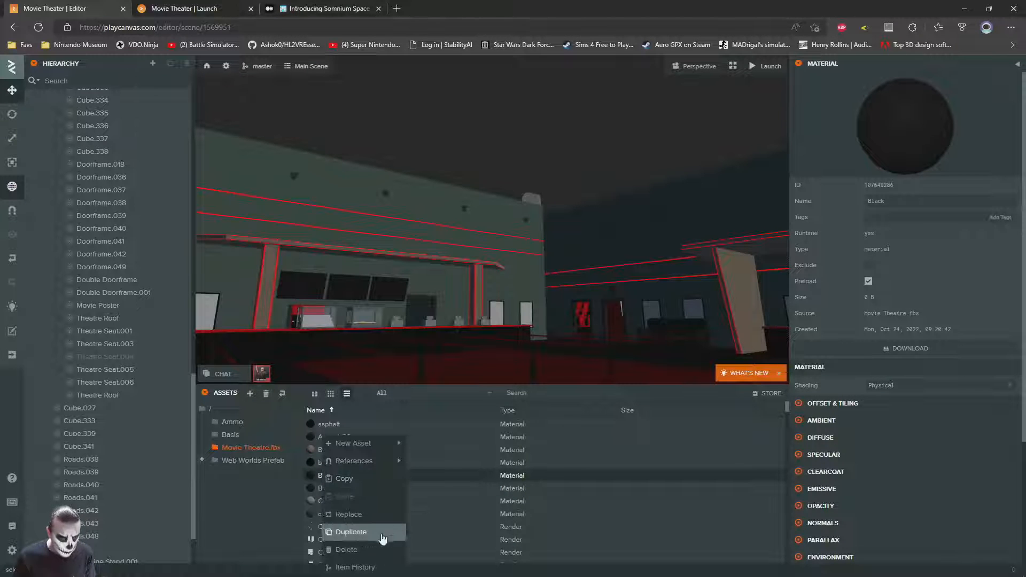
scroll(845, 514, down, 3)
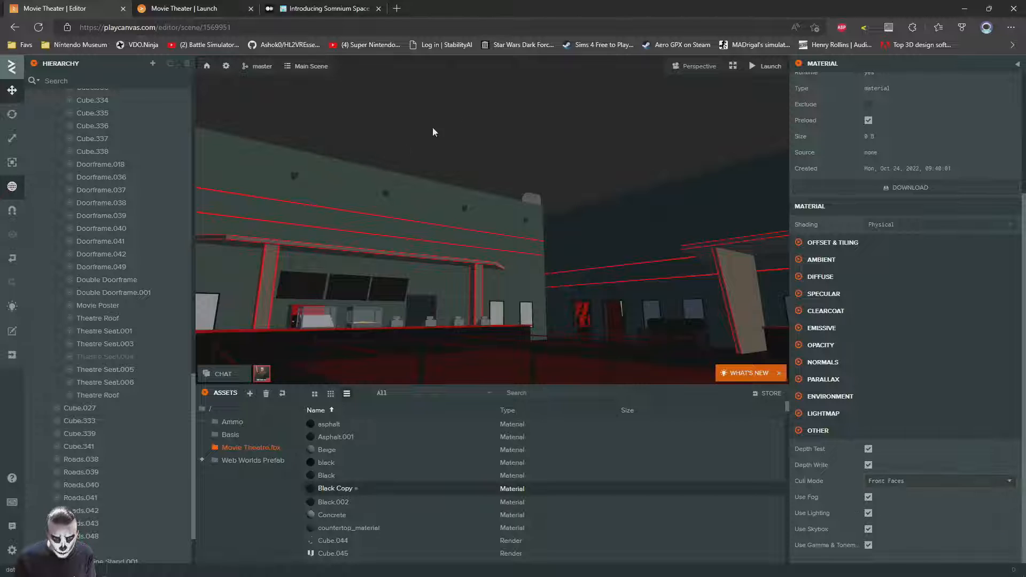
click(477, 320)
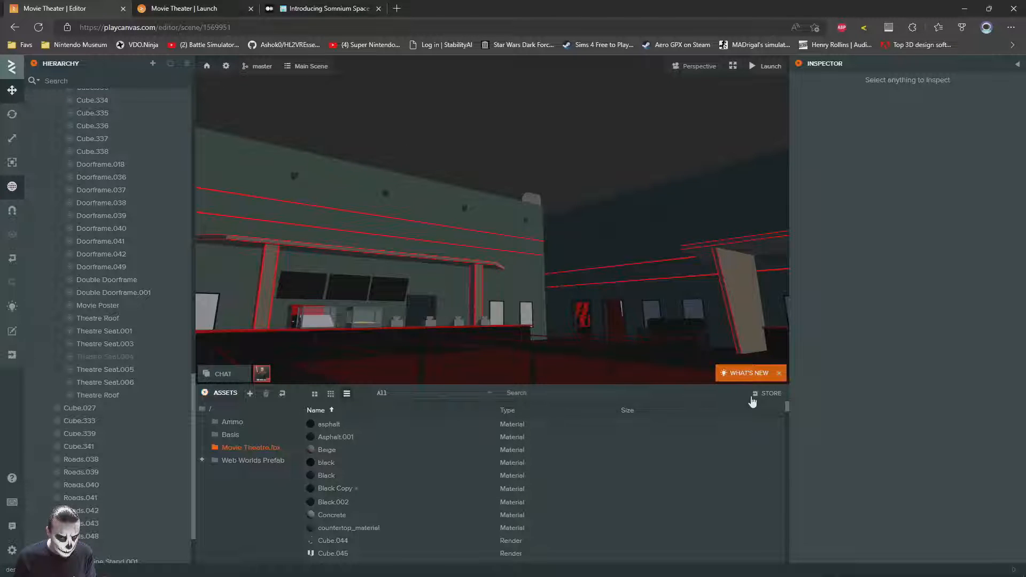
click(105, 399)
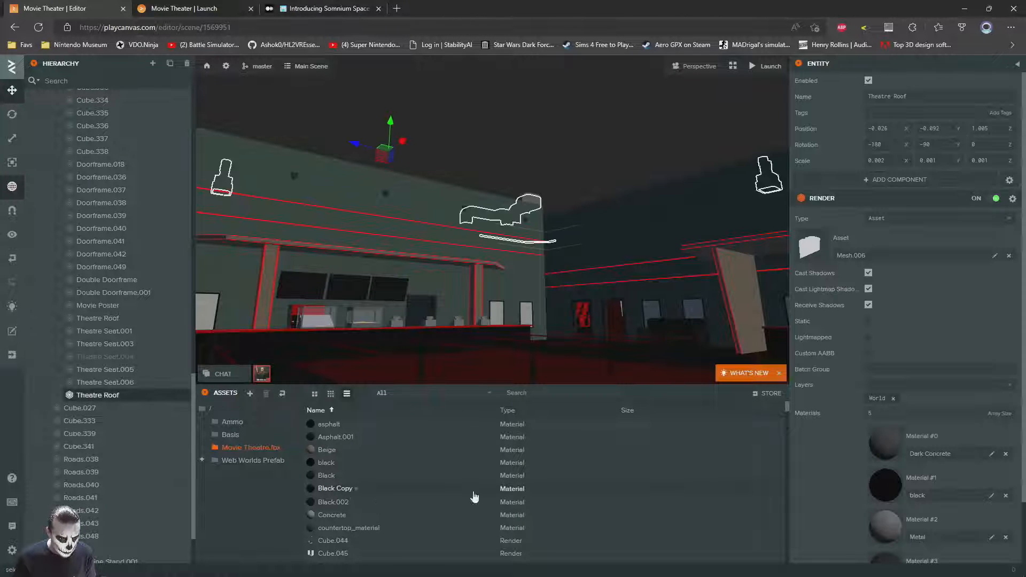
drag(474, 497, 895, 489)
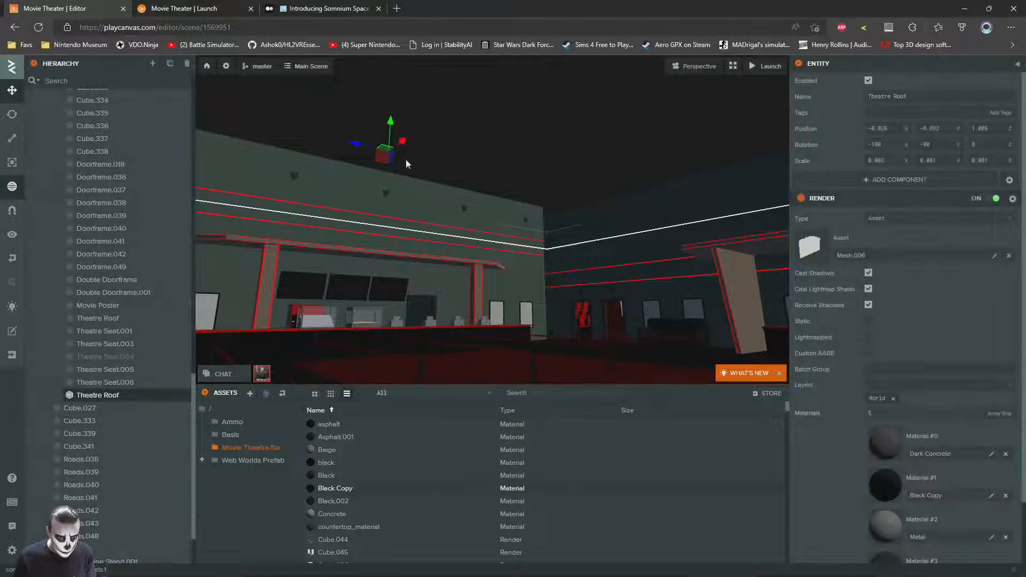
- Walk through the lobby and side doorway in the launched scene to inspect the black ceiling and the interior lighting
click(208, 8)
key(w)
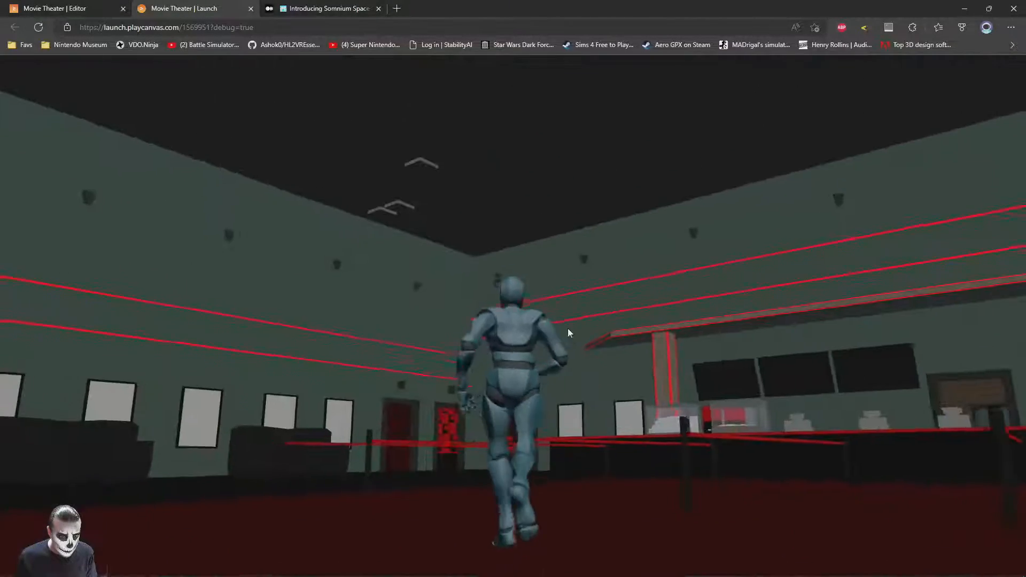
key(w)
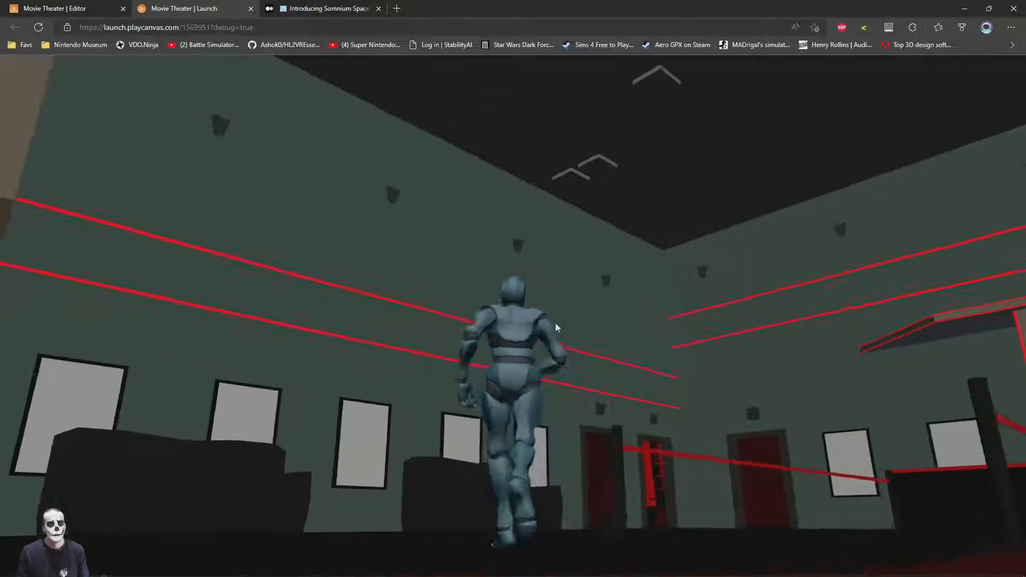
key(w)
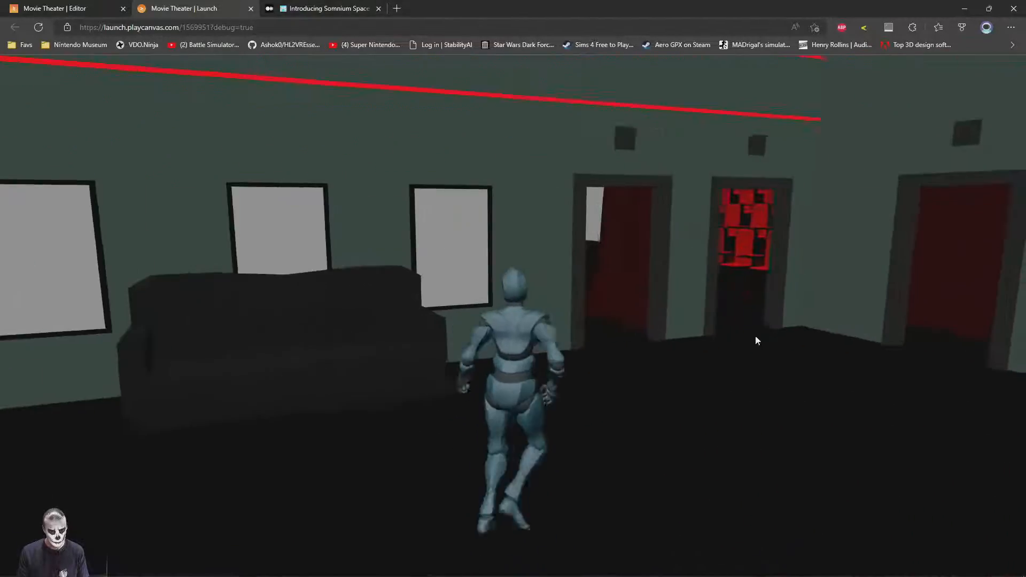
key(w)
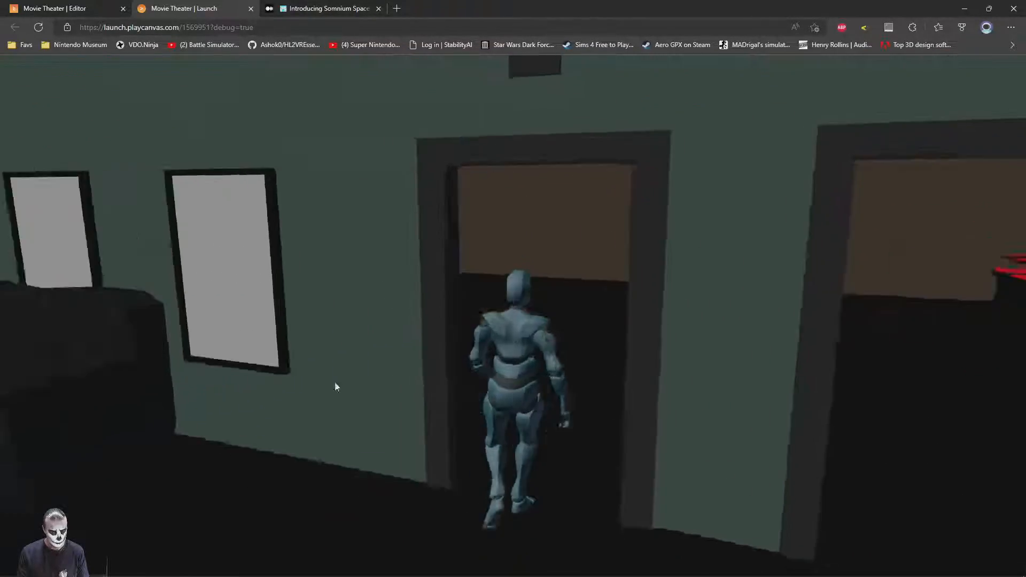
key(w)
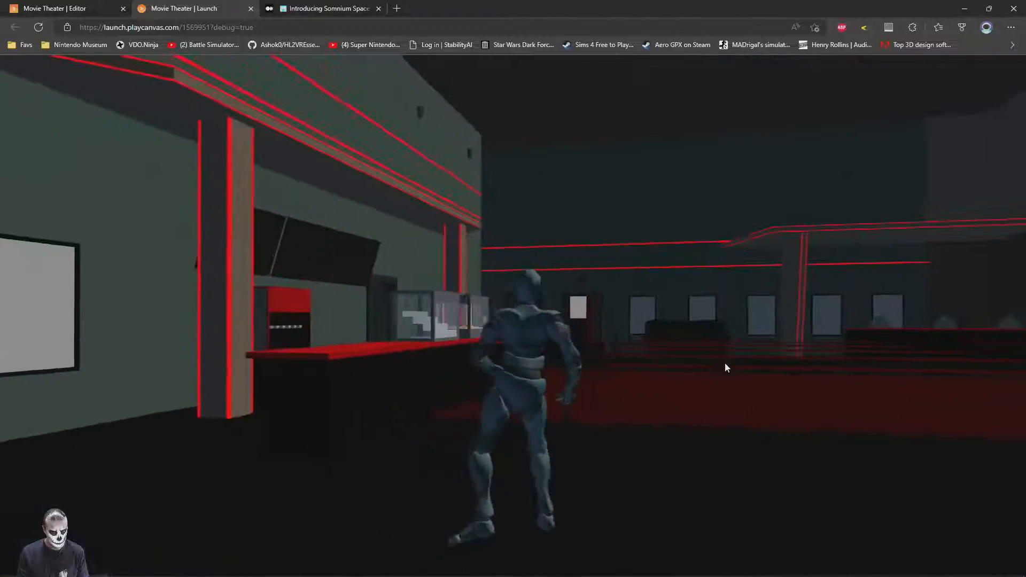
key(w)
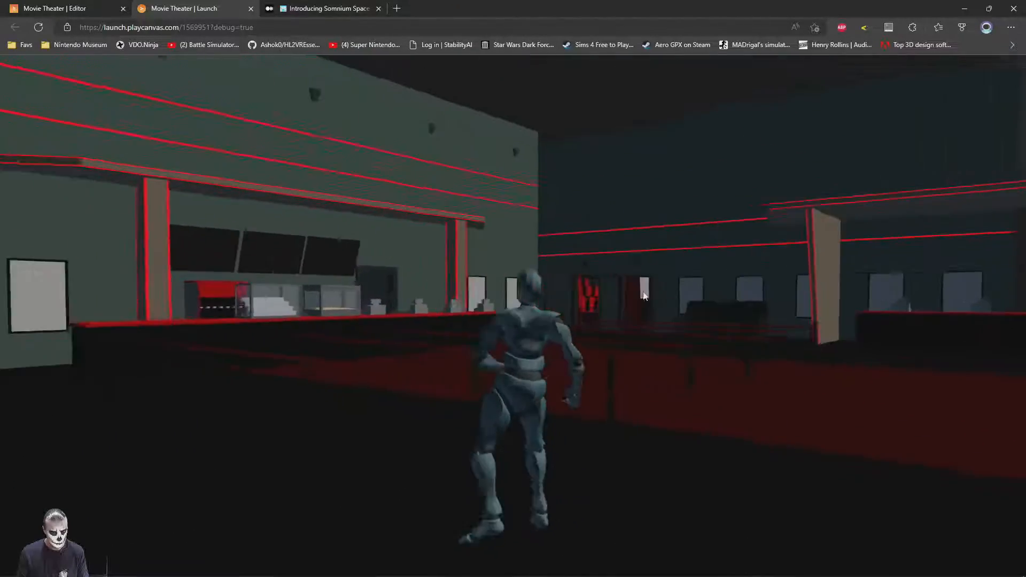
- Add a Point Light entity under the scene's Root in the editor
click(56, 8)
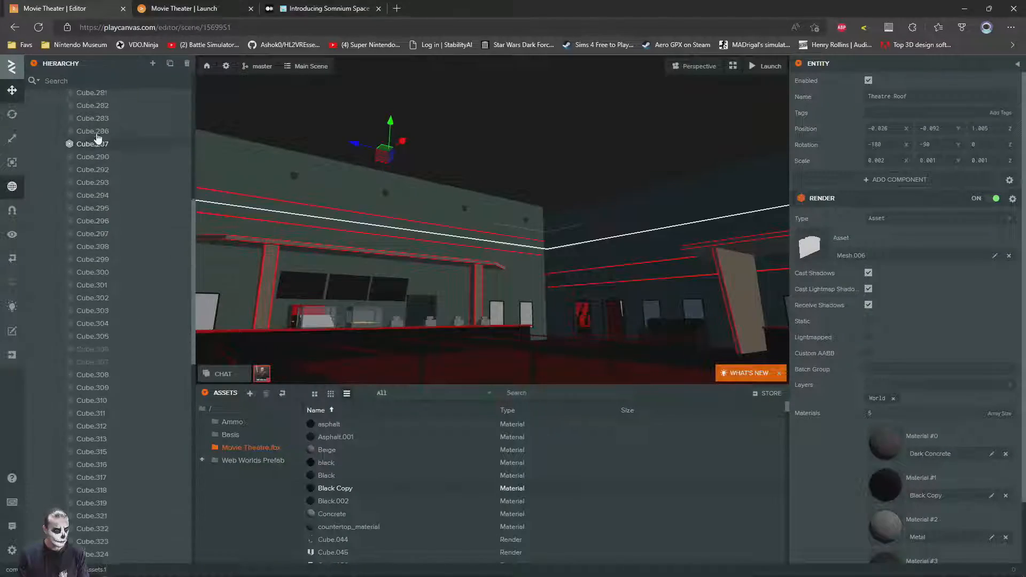
scroll(97, 138, up, 7)
right_click(43, 103)
mouse_move(107, 105)
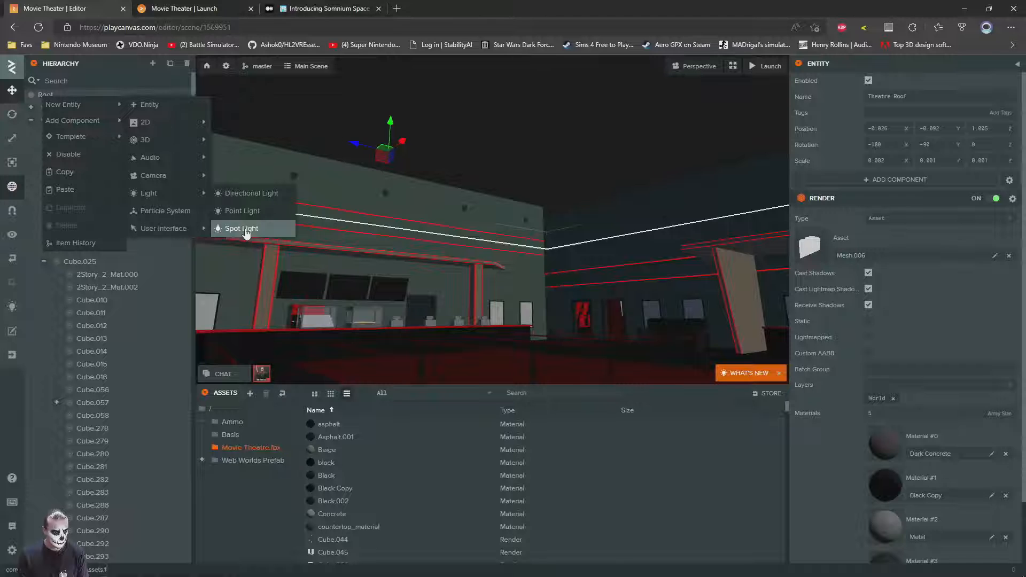
click(243, 211)
- Move the new point light inside the theater lobby, to about X -32, Y 4.6, Z 0
key(f)
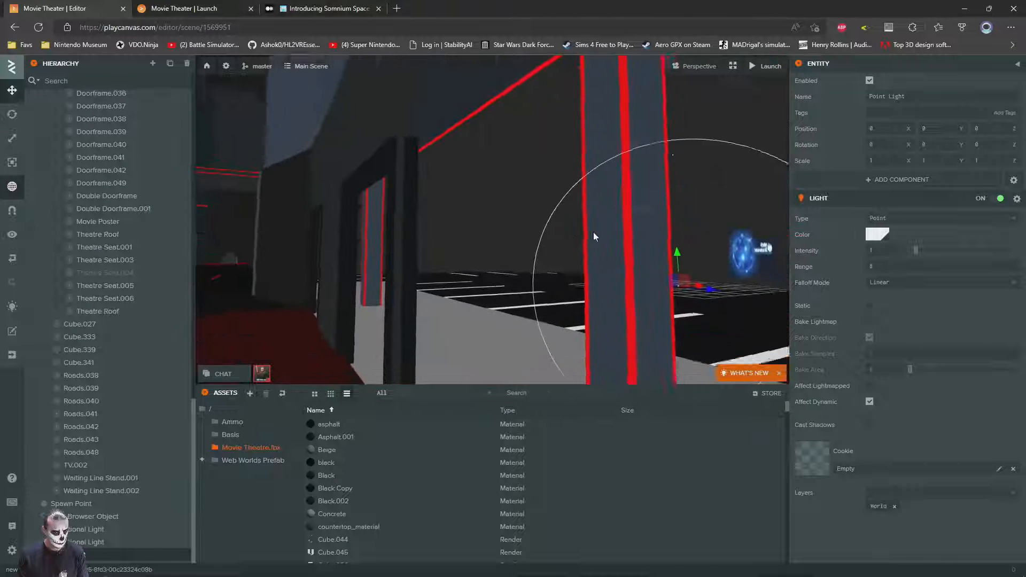
scroll(390, 213, down, 3)
drag(615, 255, 219, 184)
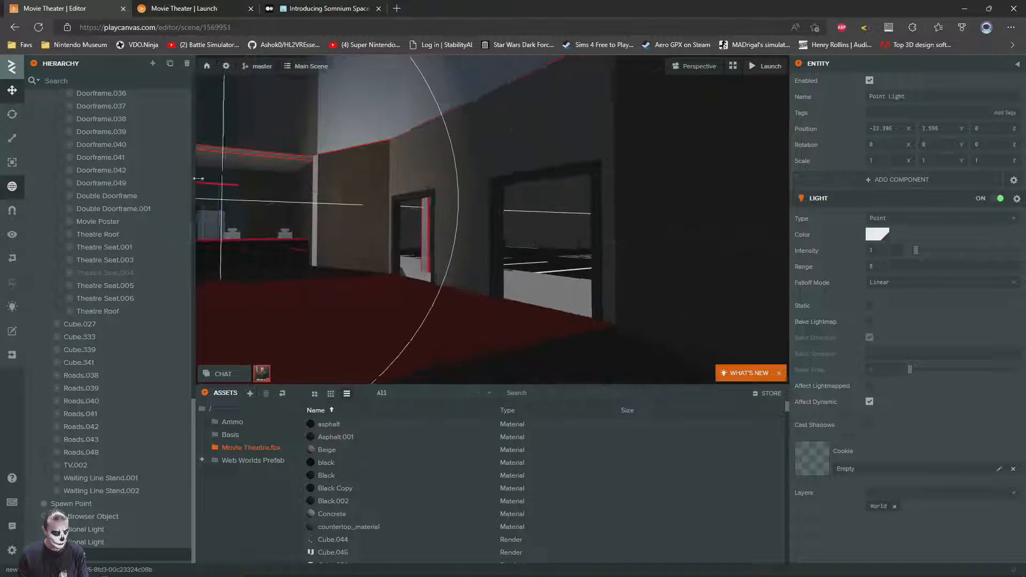
right_drag(537, 240, 431, 218)
drag(535, 279, 293, 231)
right_drag(502, 241, 419, 233)
drag(555, 240, 435, 253)
right_drag(391, 225, 351, 238)
scroll(351, 237, up, 2)
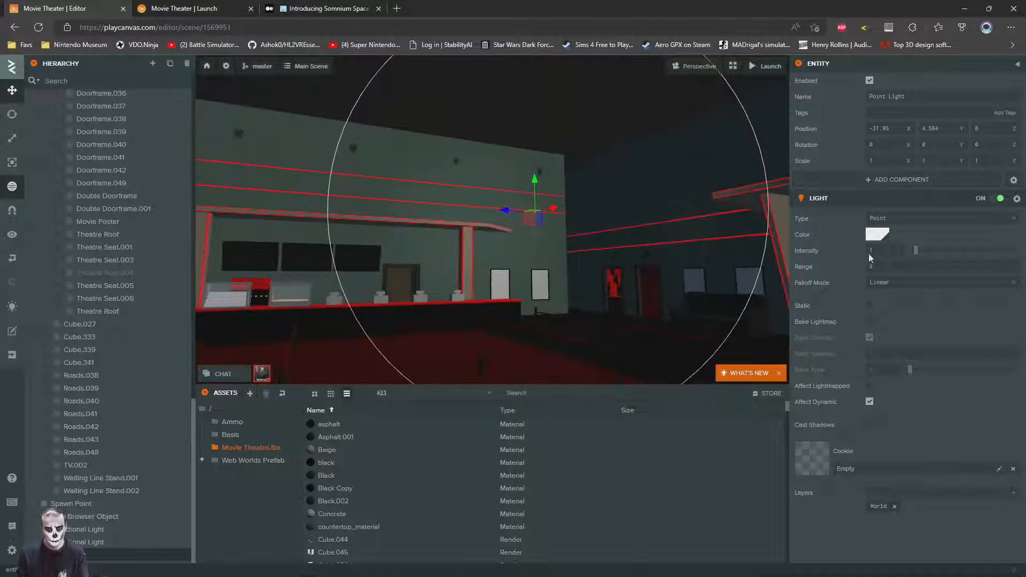
- Set the point light's range to 12
key(BackSpace)
text(12)
key(Return)
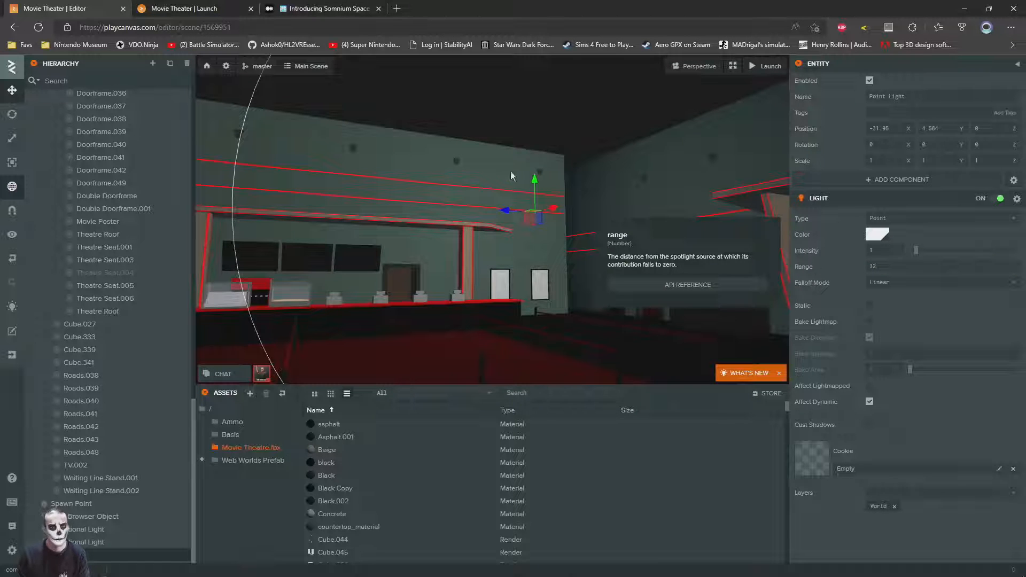
- Reposition the point light in front of the concession counter at about X -28.364, Y 3.185, Z 6.236
drag(475, 210, 456, 244)
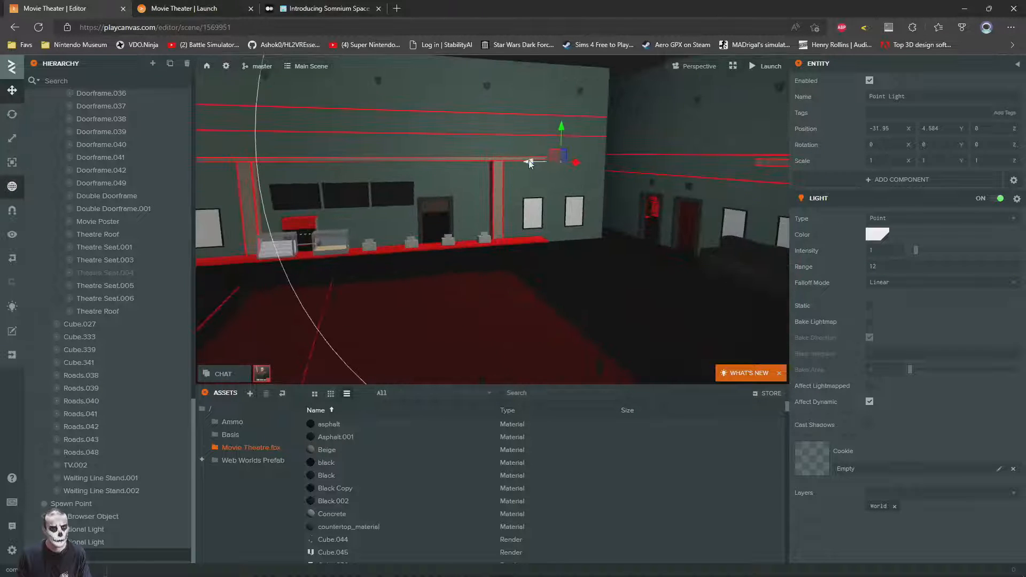
drag(473, 162, 345, 193)
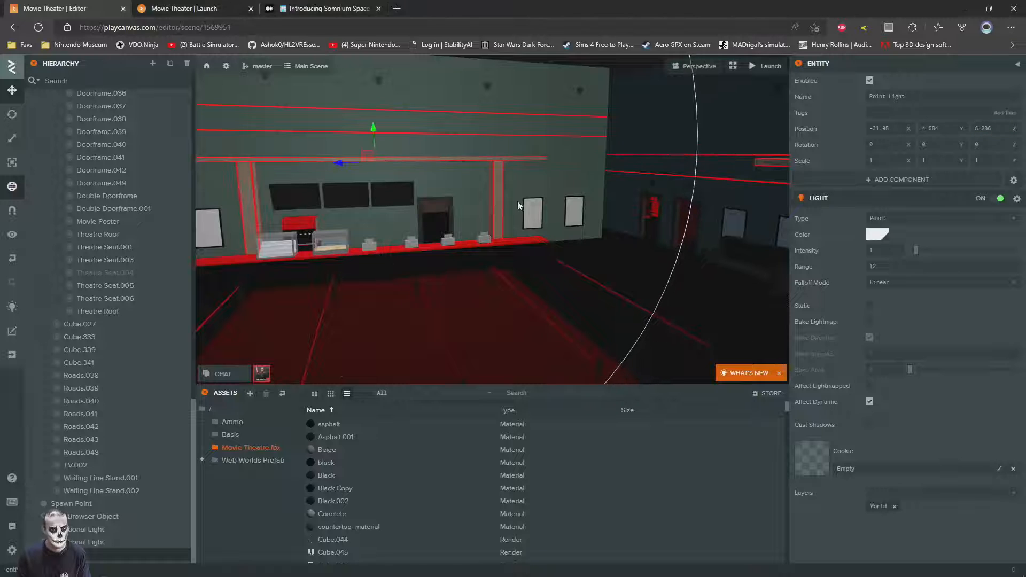
drag(517, 206, 262, 188)
drag(524, 140, 589, 187)
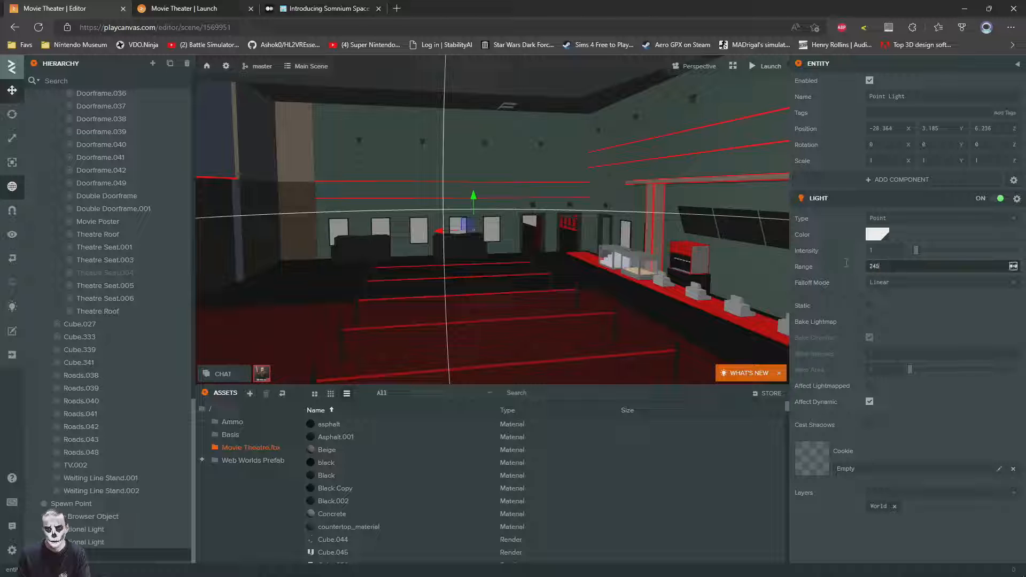
- Set the point light's range to 24 and inspect the lit concession area
key(Return)
right_drag(410, 248, 504, 231)
key(w)
key(w)
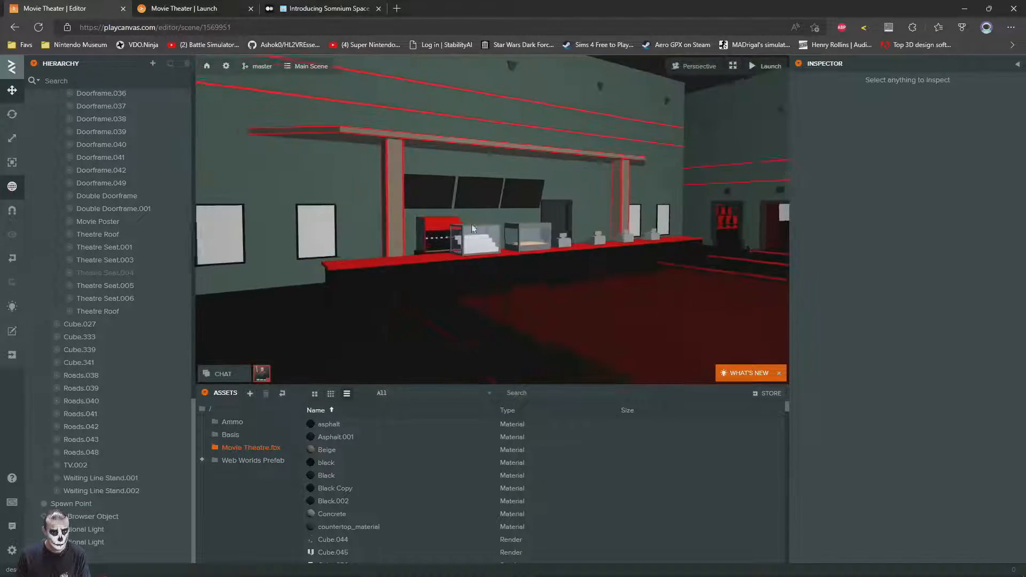
- Switch to the running scene and walk the avatar along the concession counter to check the point light
click(160, 7)
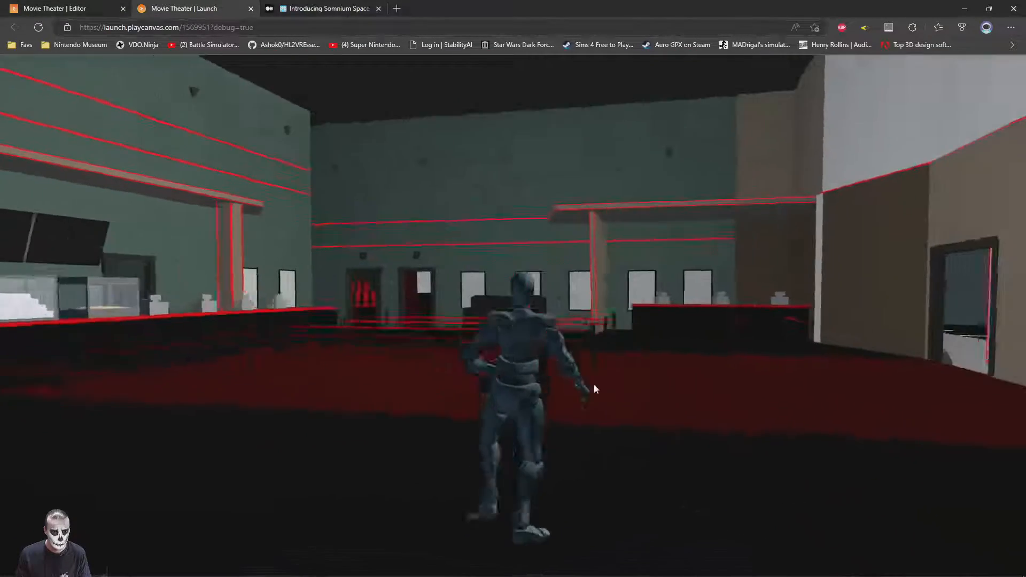
key(w)
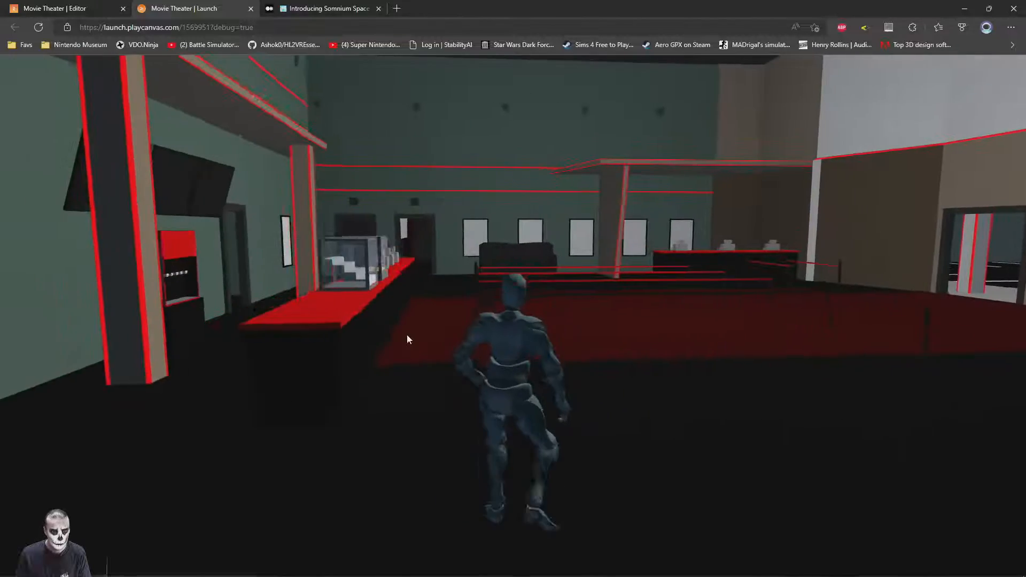
key(a)
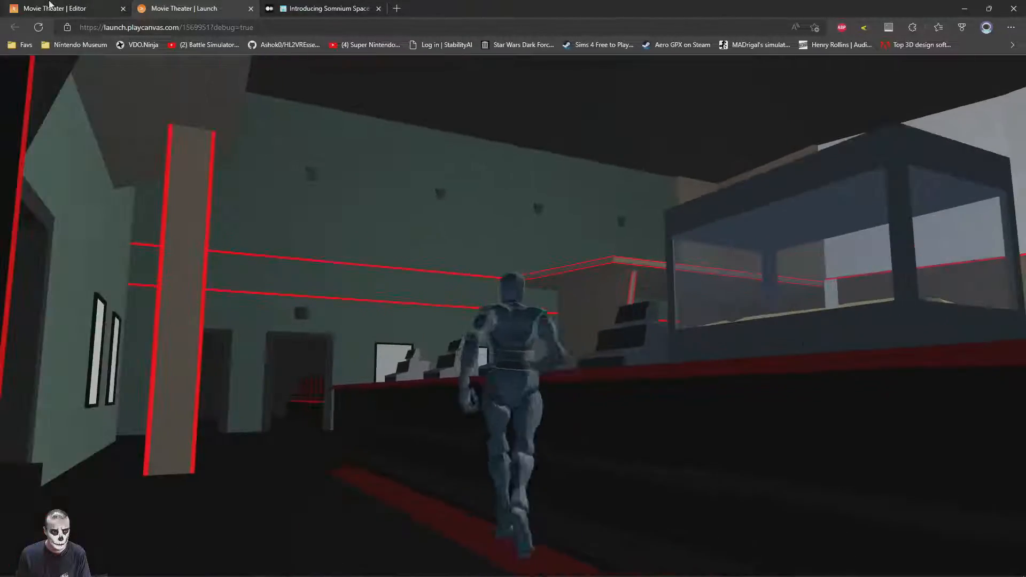
- Back in the editor, set the white directional light's intensity to 0.5 and the blue directional light's intensity to 0.3
click(50, 8)
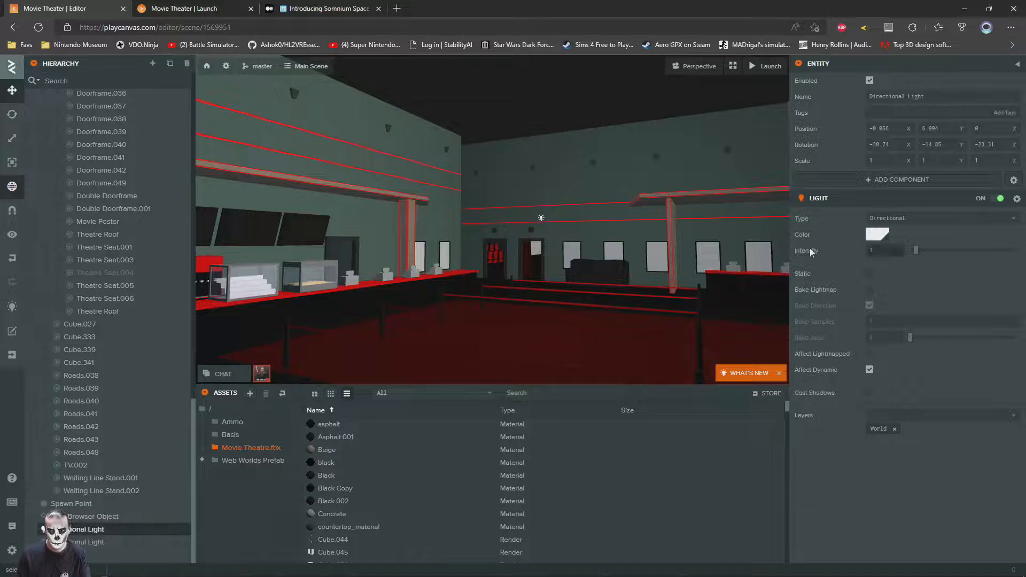
text(0.5)
key(Return)
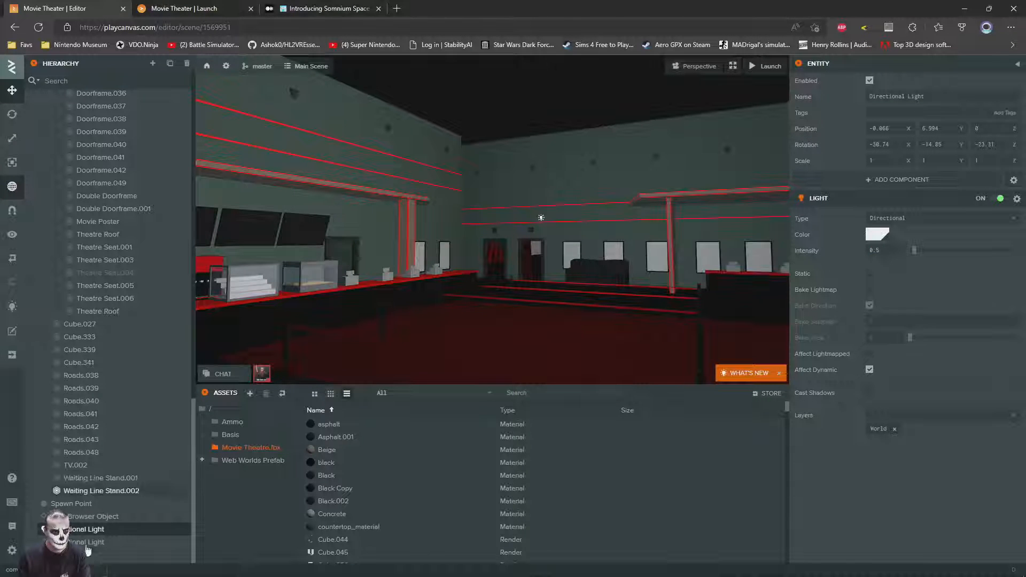
key(BackSpace)
text(3)
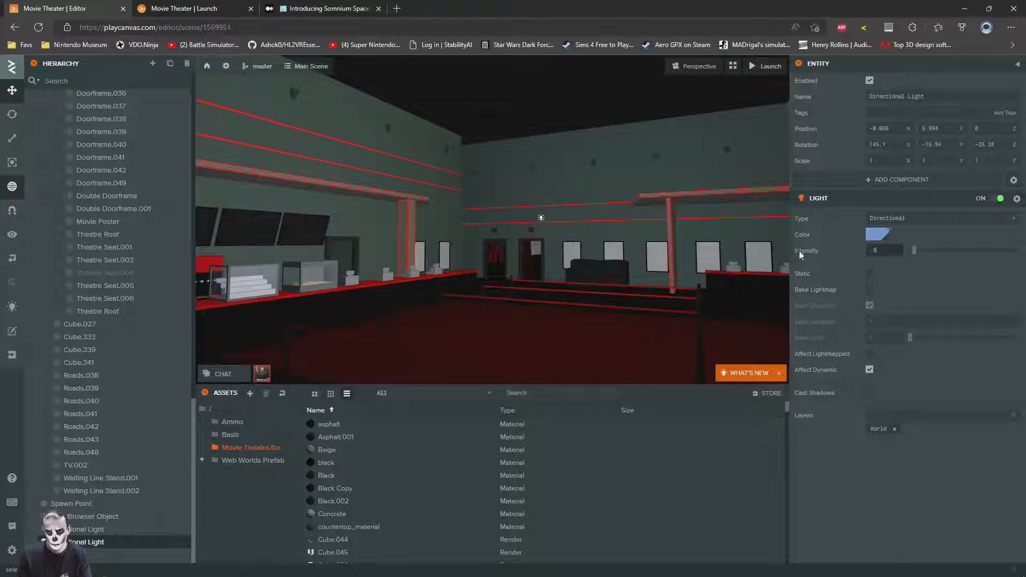
key(Return)
- Examine the theater's exterior and parking lot in the editor viewport under the dimmed directional lights
right_drag(322, 228, 378, 256)
scroll(457, 248, up, 3)
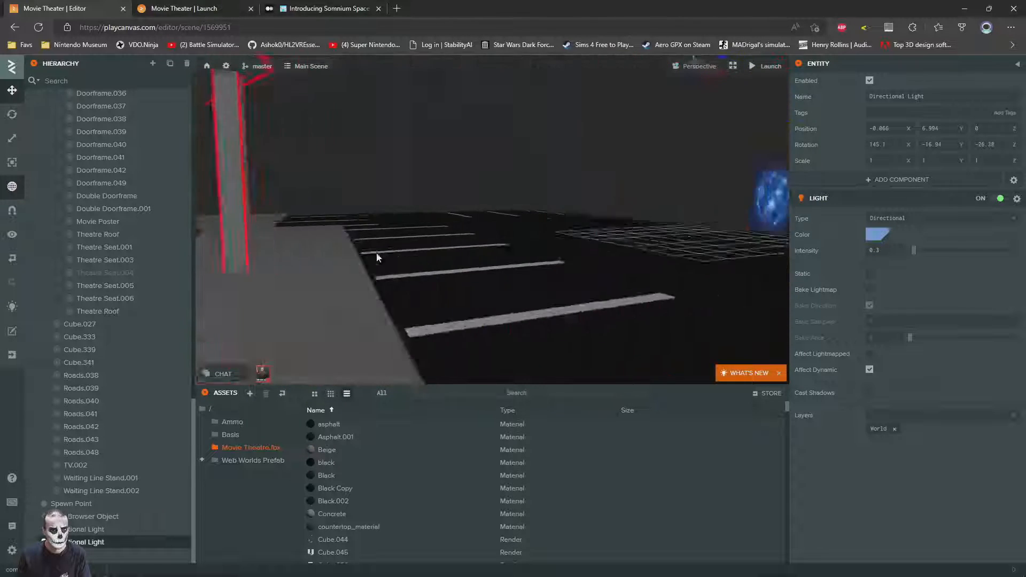
scroll(591, 176, down, 3)
click(579, 220)
drag(579, 219, 325, 190)
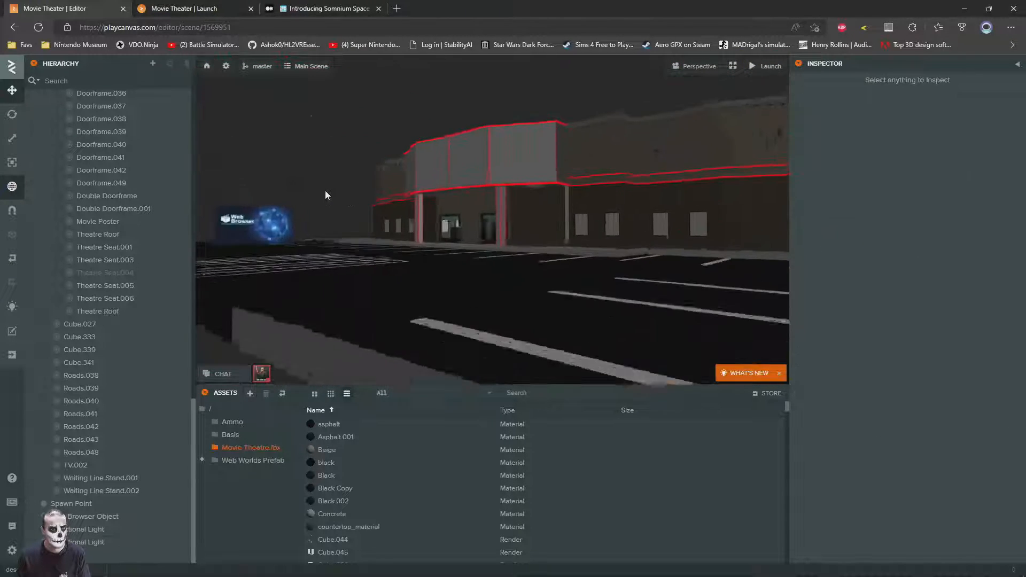
scroll(325, 185, up, 5)
key(w)
right_drag(335, 194, 326, 222)
key(s)
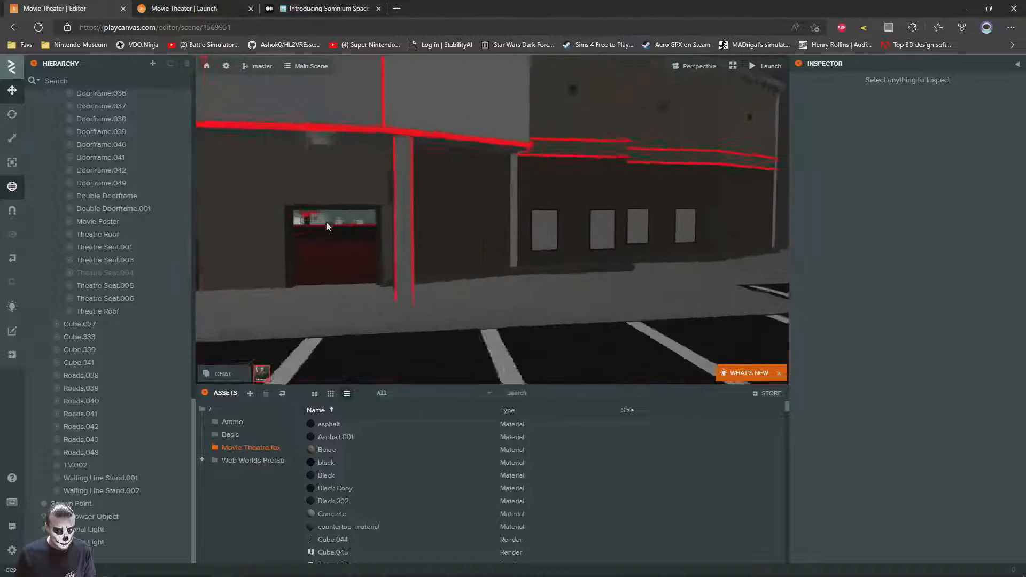
key(d)
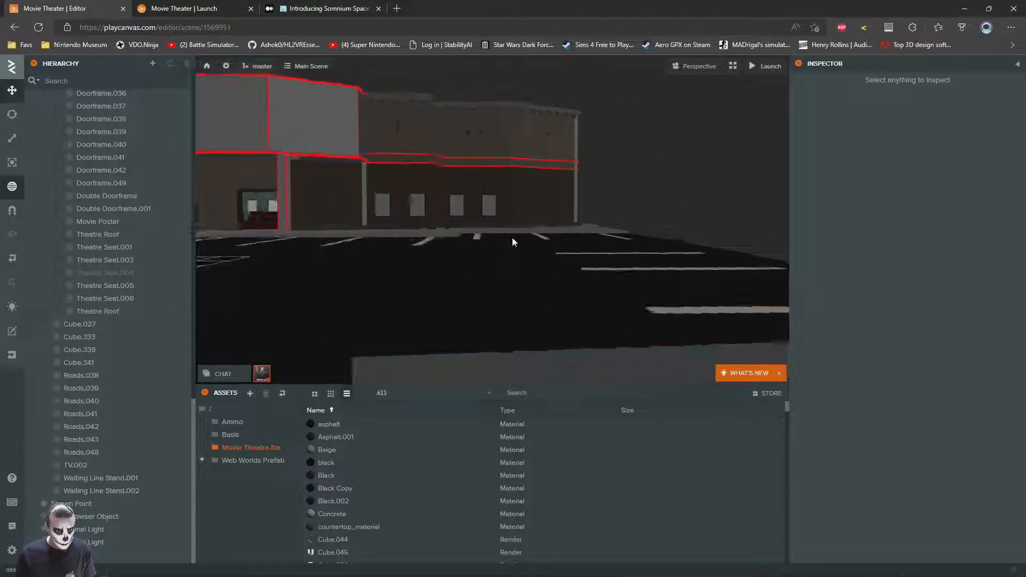
- In the running scene, walk the avatar out of the lobby into the parking lot to inspect the exterior lighting
click(185, 8)
key(w)
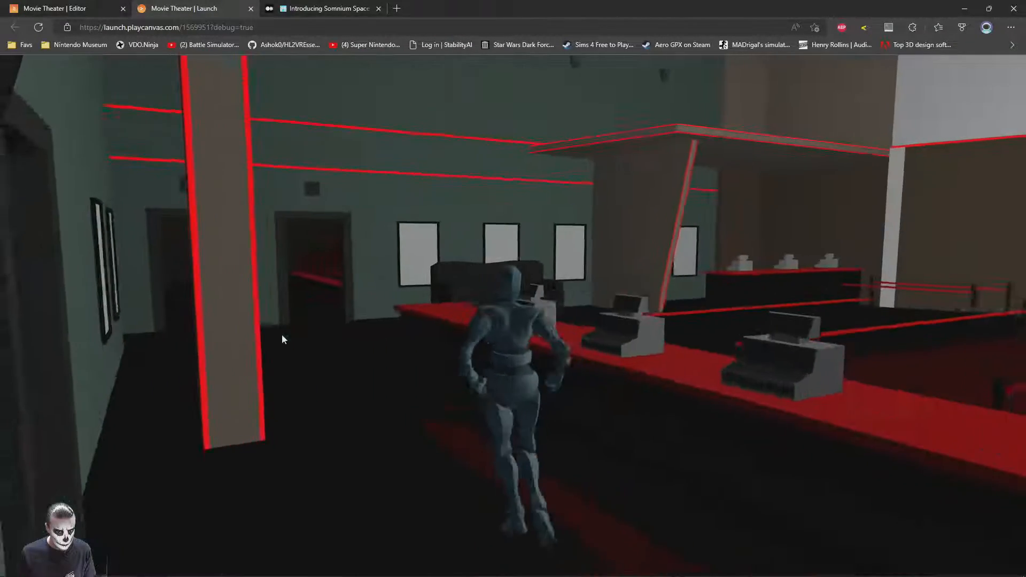
drag(281, 334, 496, 332)
mouse_move(340, 290)
mouse_down()
mouse_move(438, 361)
mouse_move(326, 293)
mouse_up()
key(w)
drag(737, 328, 901, 322)
key(w)
key(w)
key(w)
key(w)
key(w)
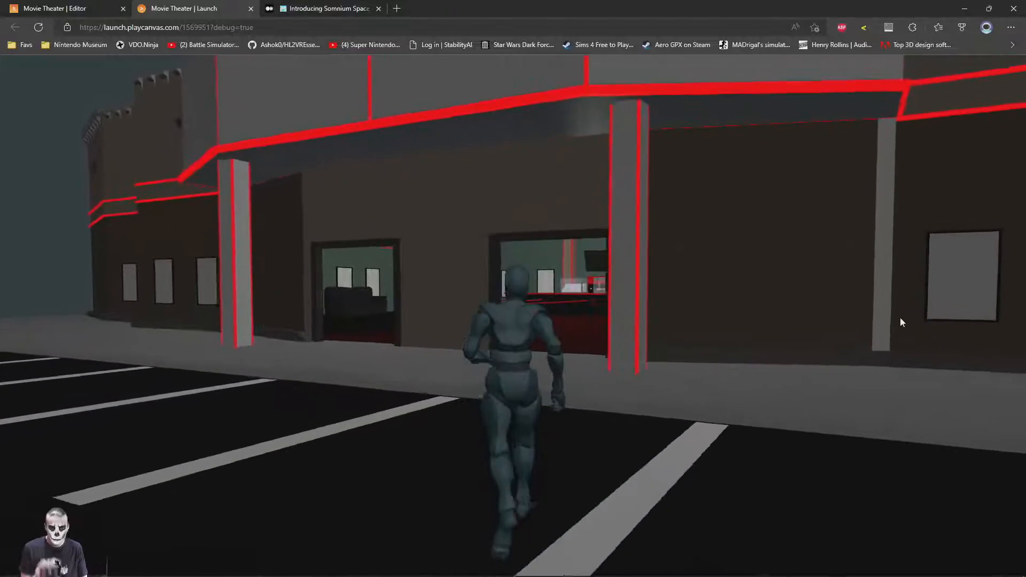
key(s)
key(s)
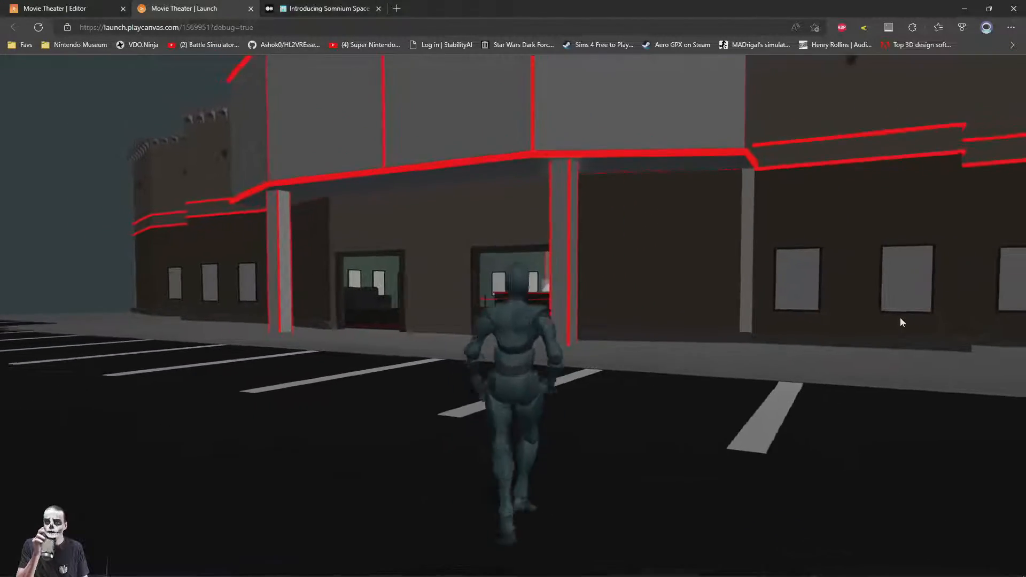
- Walk the avatar back through the entrance and around the lobby to examine the interior lighting
key(w)
key(w)
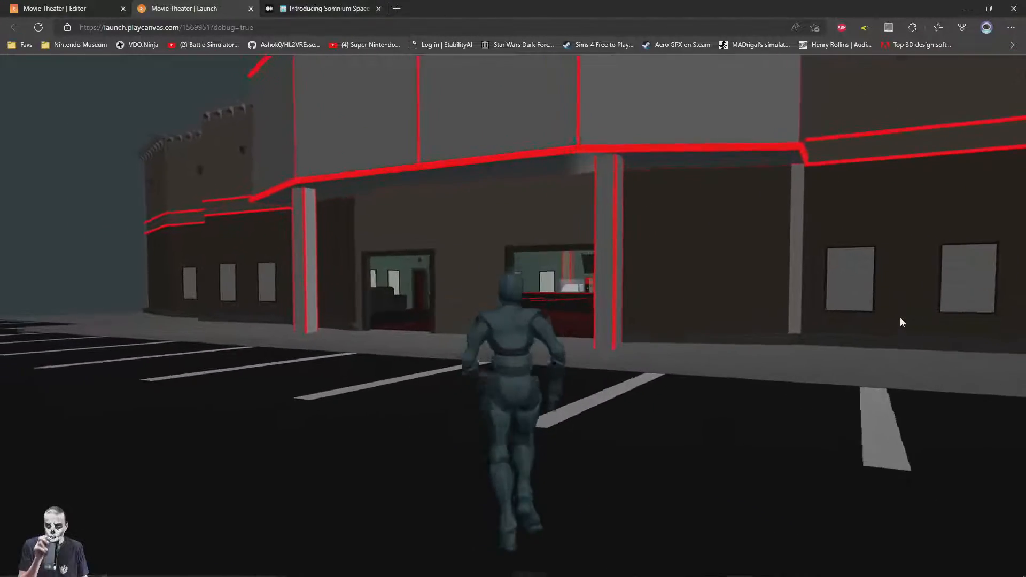
key(w)
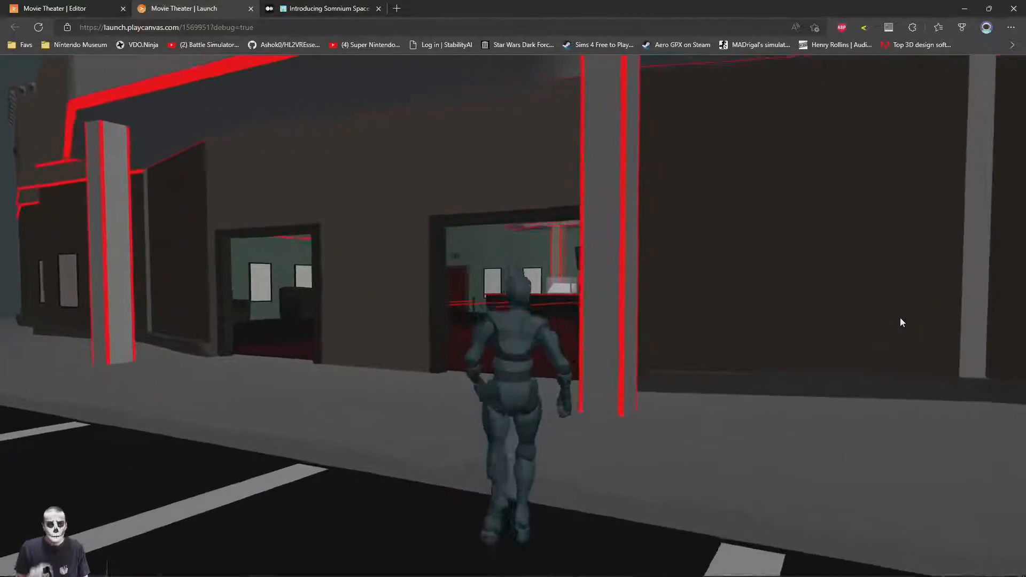
key(w)
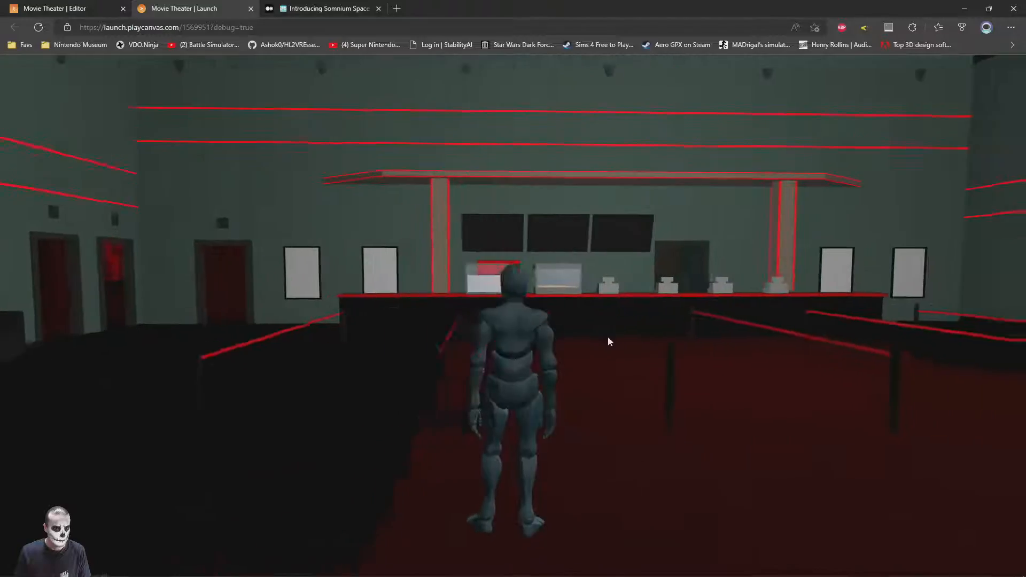
key(w)
key(w)
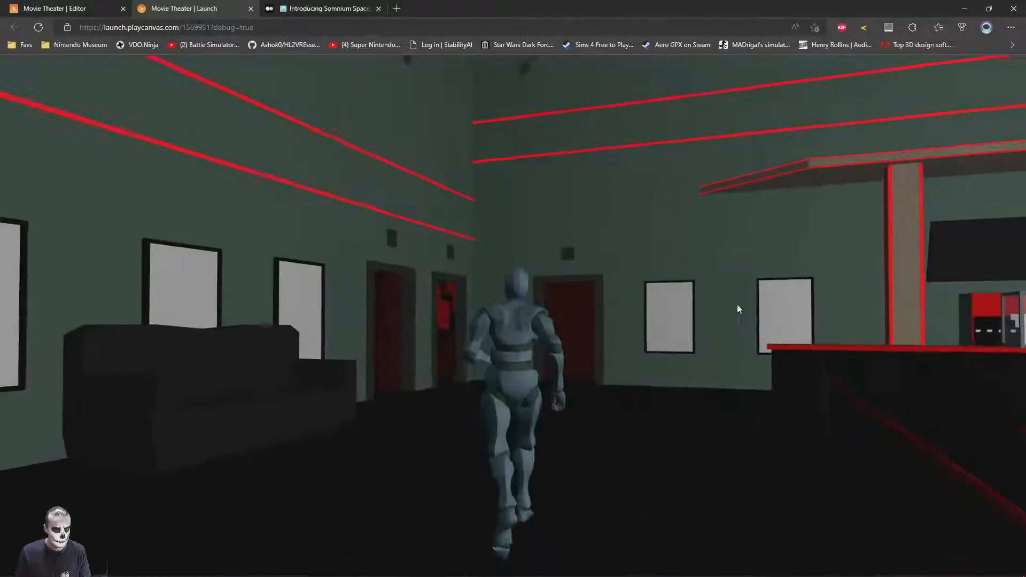
key(w)
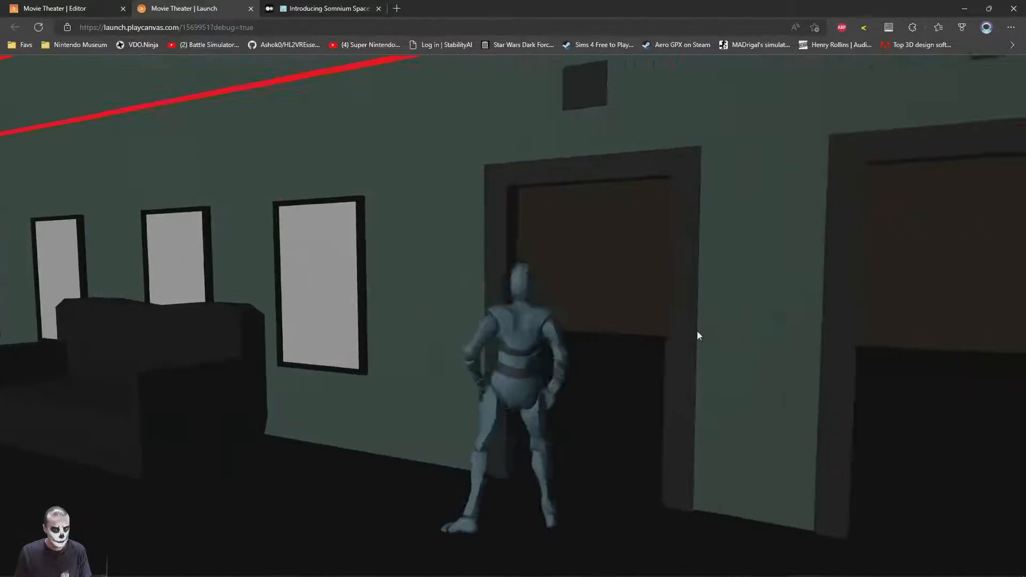
key(w)
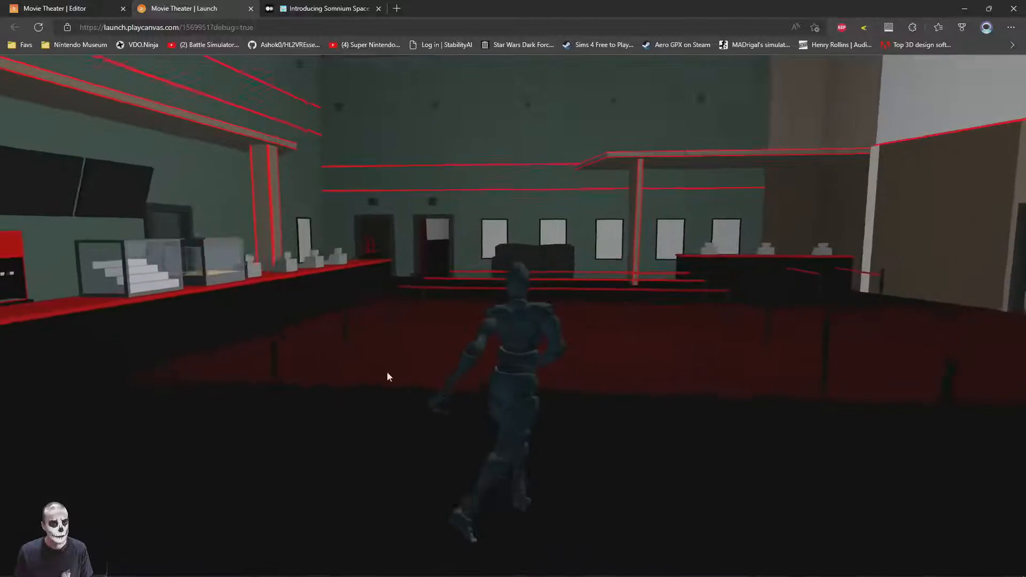
- Enable shadow casting on the point light in the editor, and return to the running scene
key(ctrl+shift+Tab)
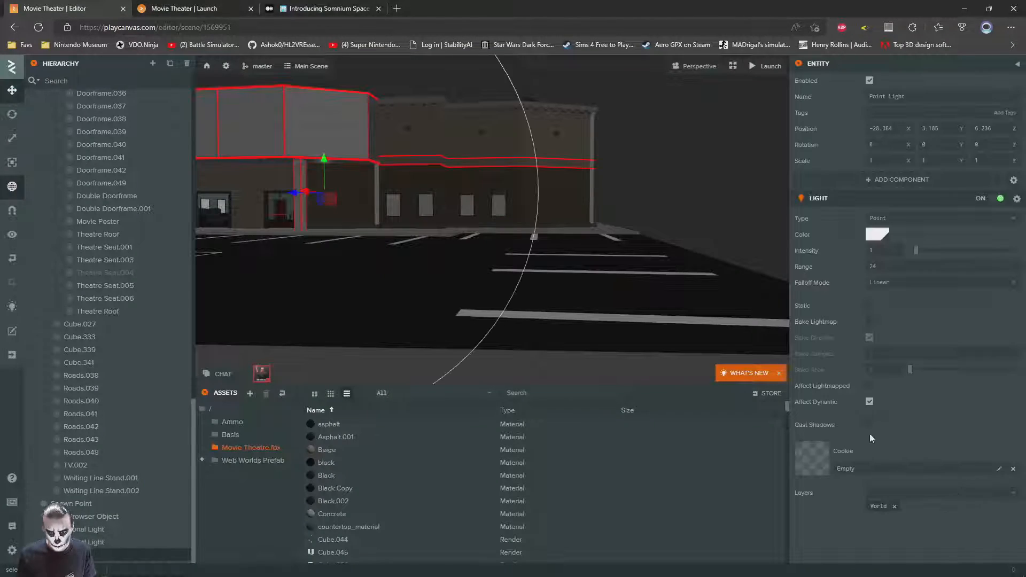
key(ctrl+Tab)
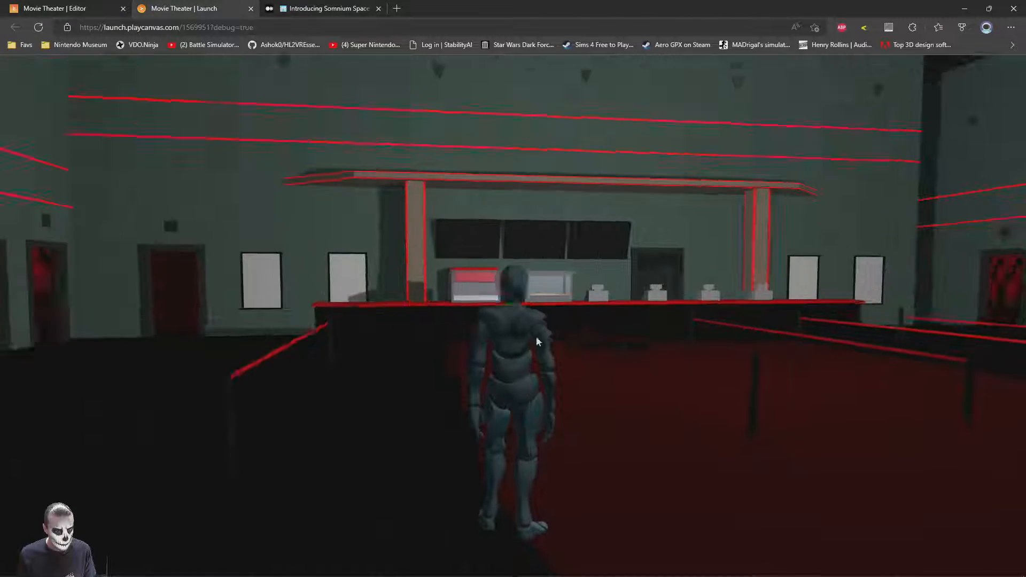
- Walk the avatar through the lobby, outside to the parking lot and back in to inspect the point light's shadows
key(w)
key(w)
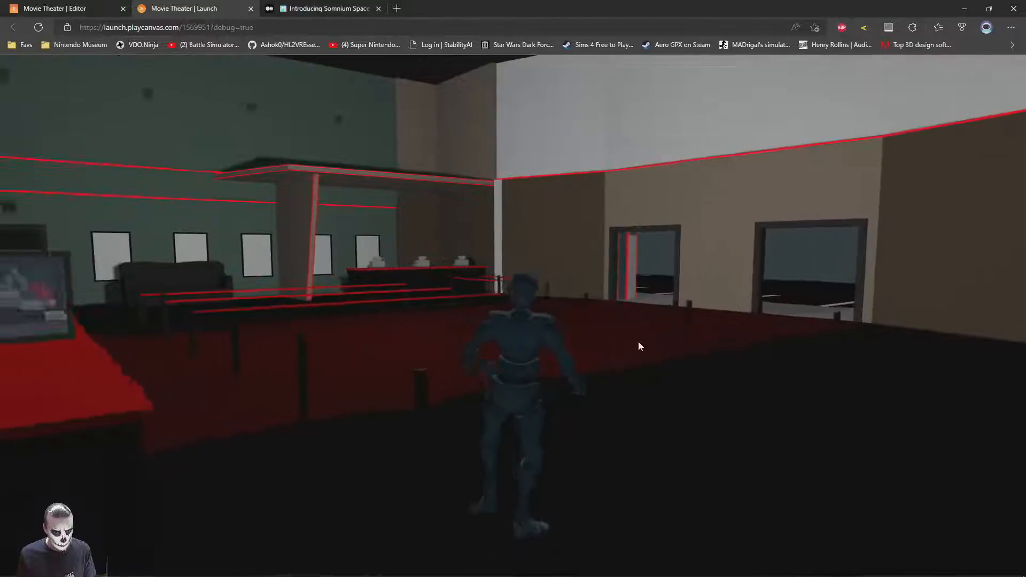
key(w)
key(w)
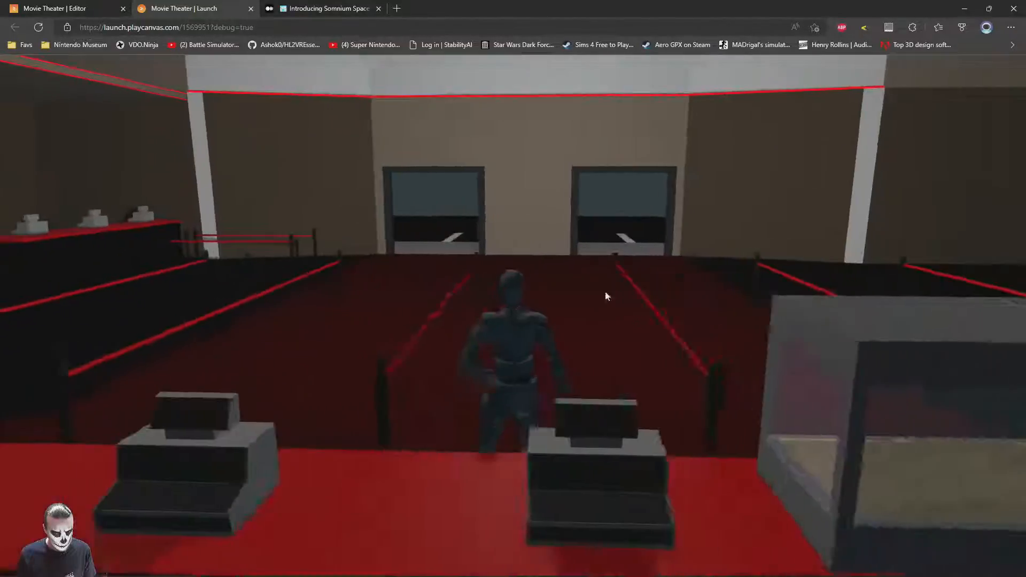
key(w)
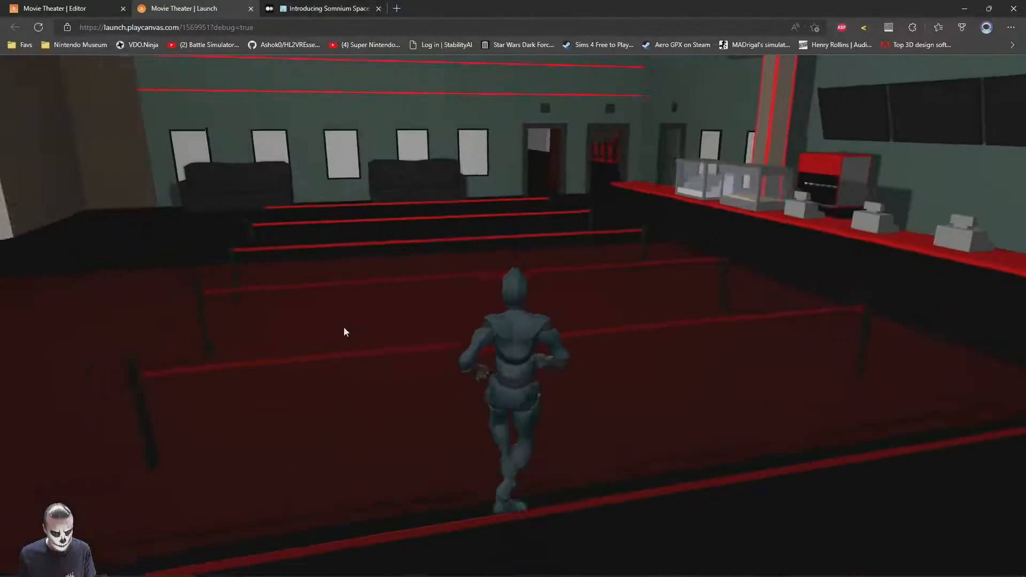
key(w)
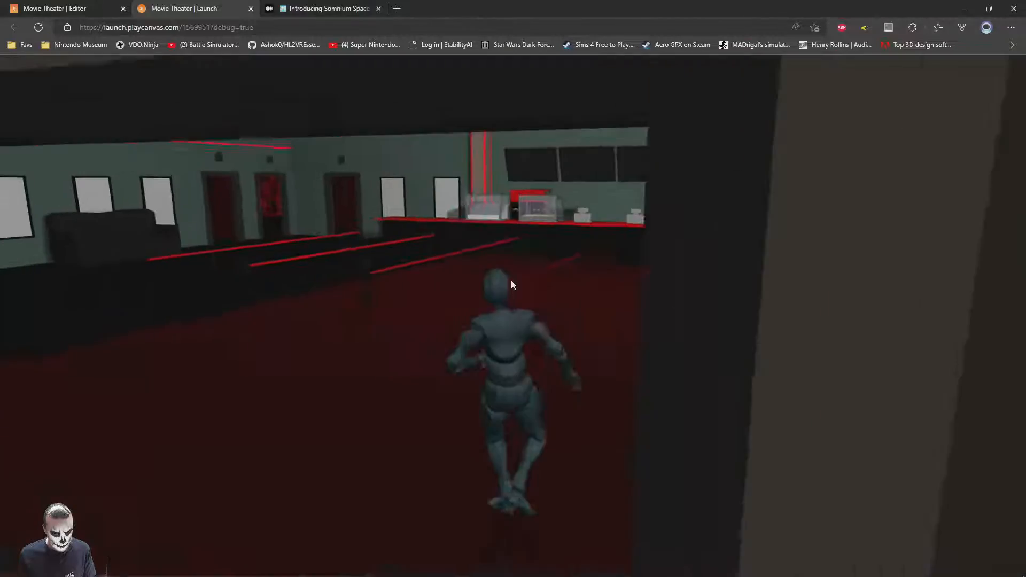
key(w)
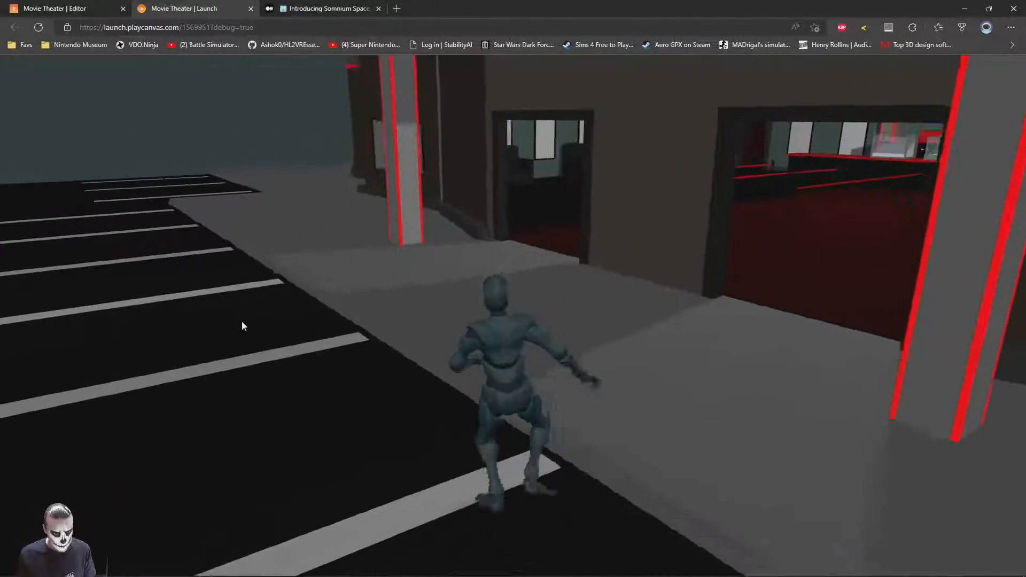
key(w)
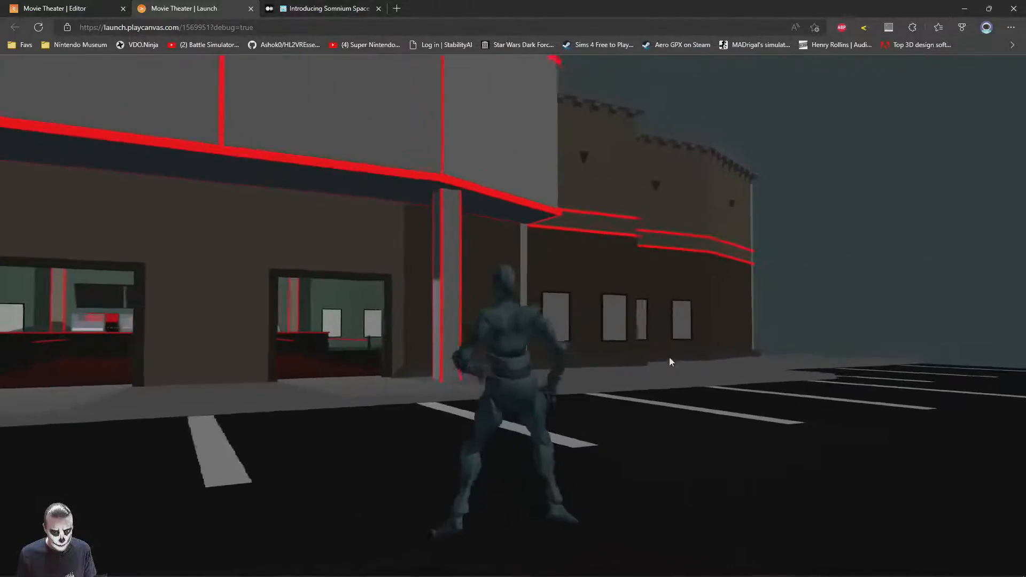
key(w)
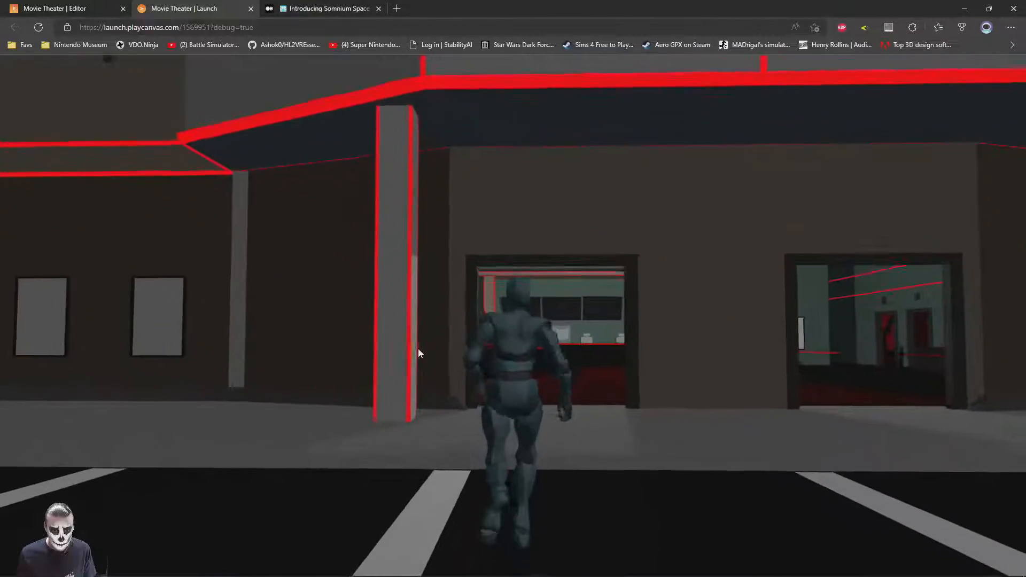
key(w)
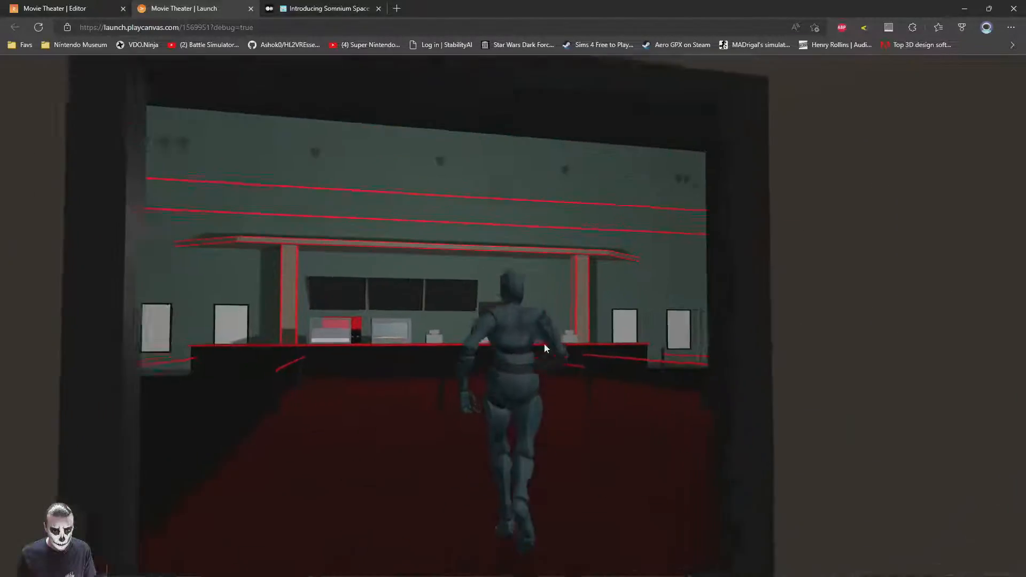
key(w)
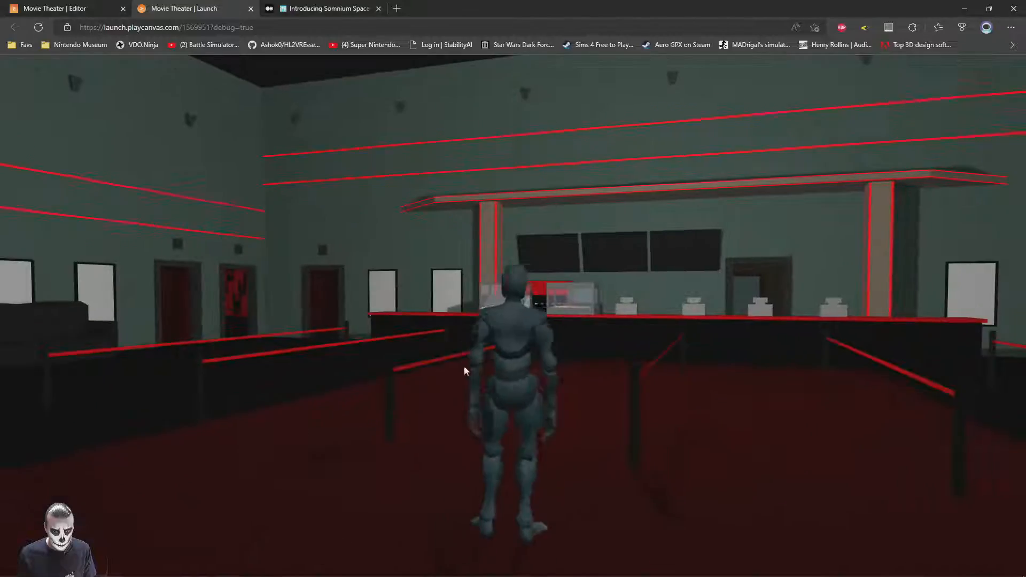
key(w)
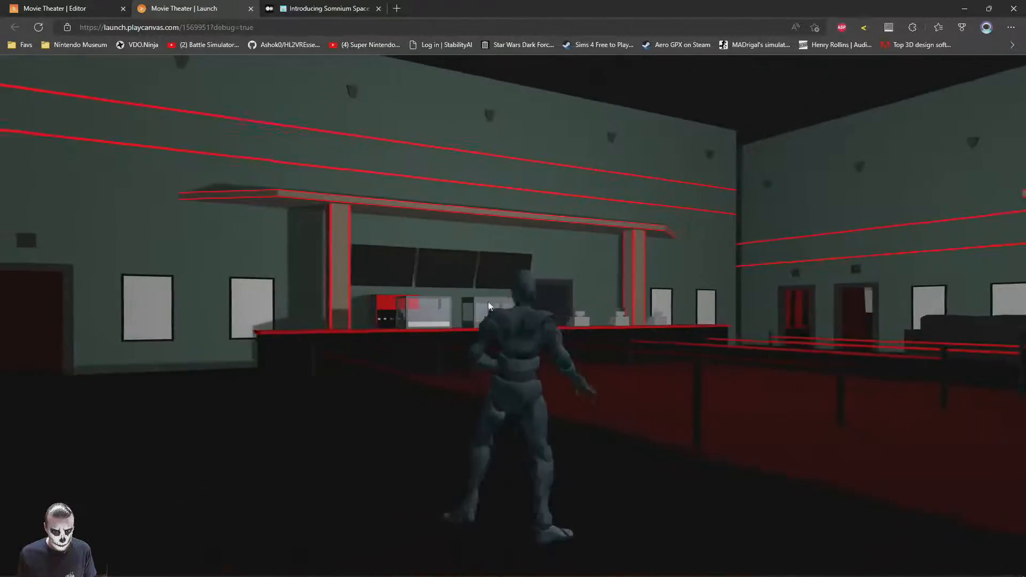
- Try Black Copy as the lobby wall mesh's second material with a check in the running scene, and replace it with Black.002
click(92, 5)
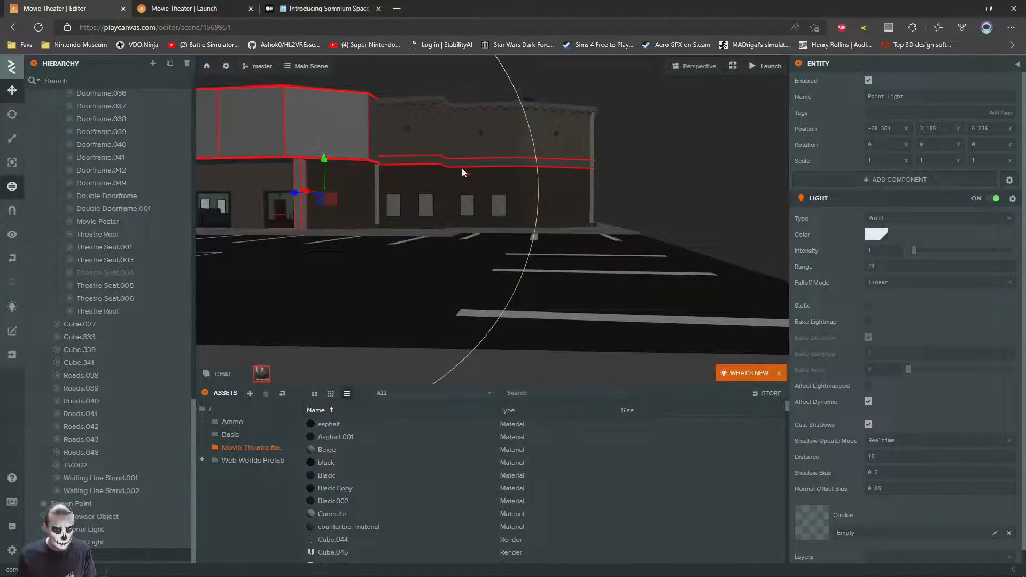
right_drag(462, 168, 412, 201)
key(w)
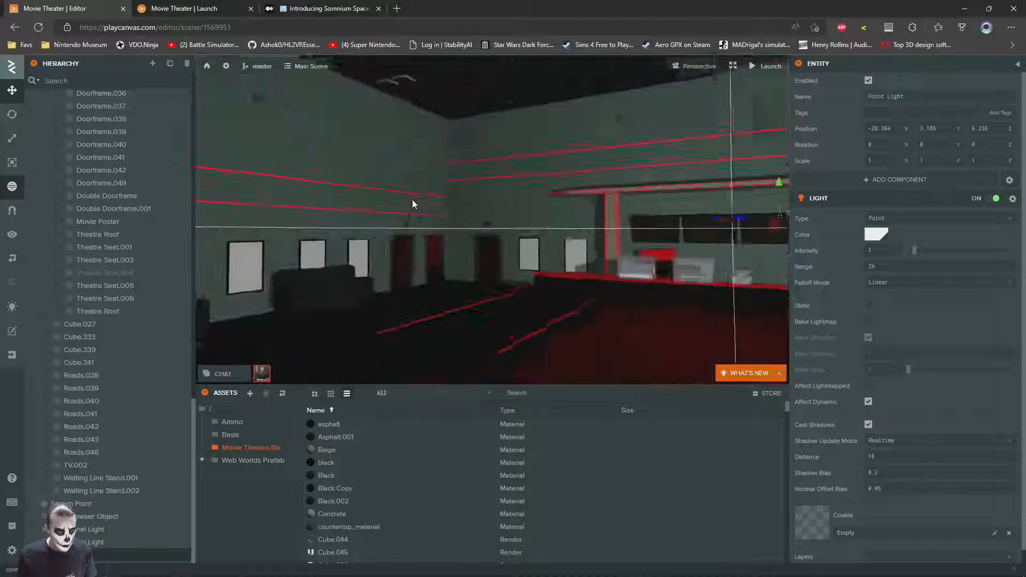
click(602, 265)
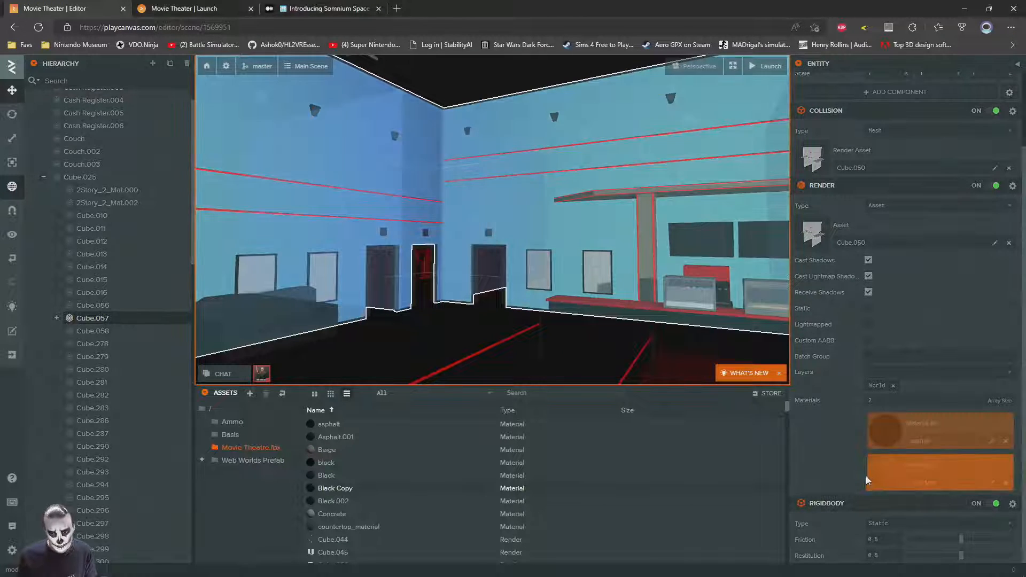
click(191, 5)
key(a)
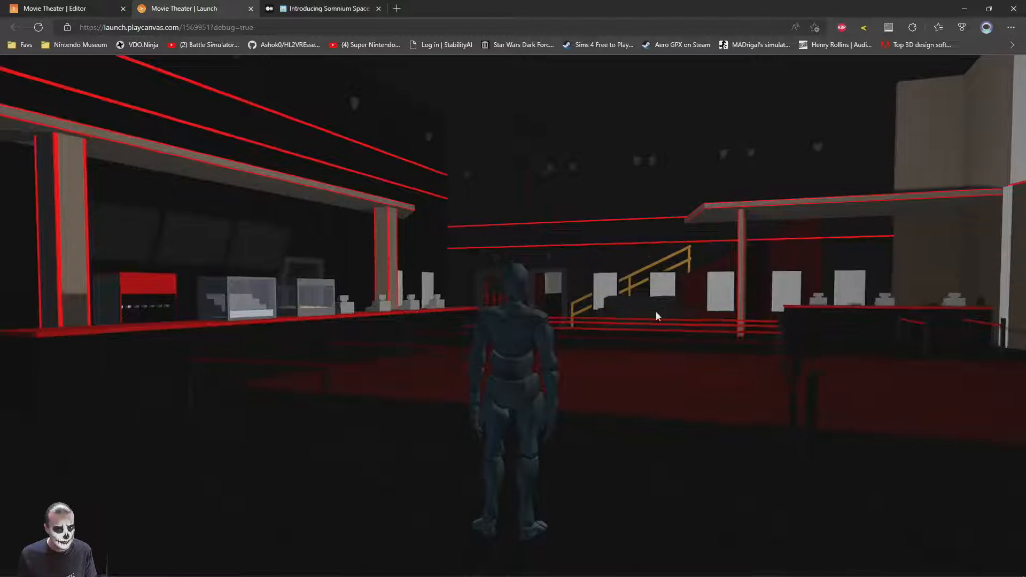
key(d)
click(56, 7)
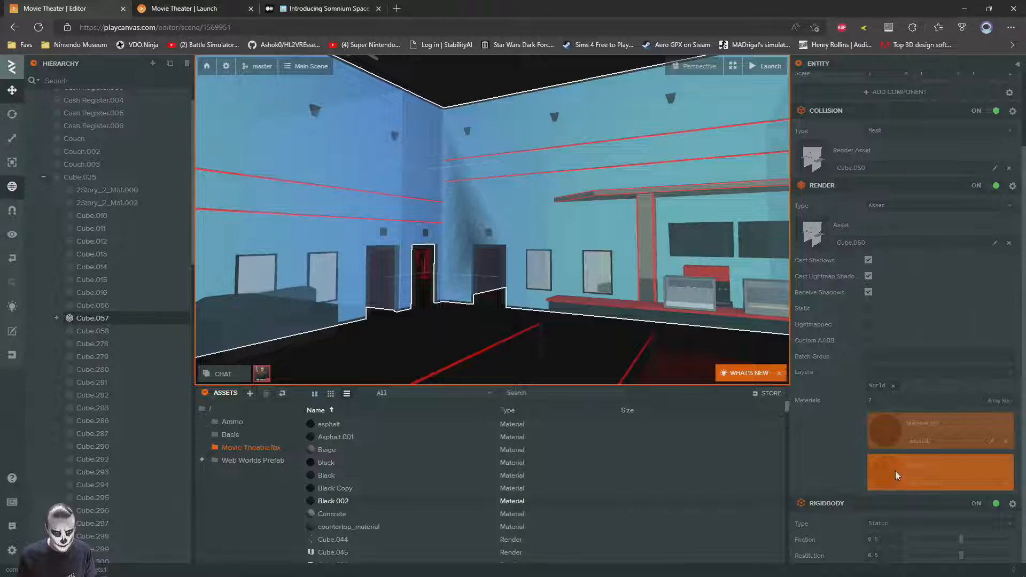
- In the running scene, walk the avatar through the lobby and out to the parking lot to inspect the darkened walls
click(151, 5)
key(w)
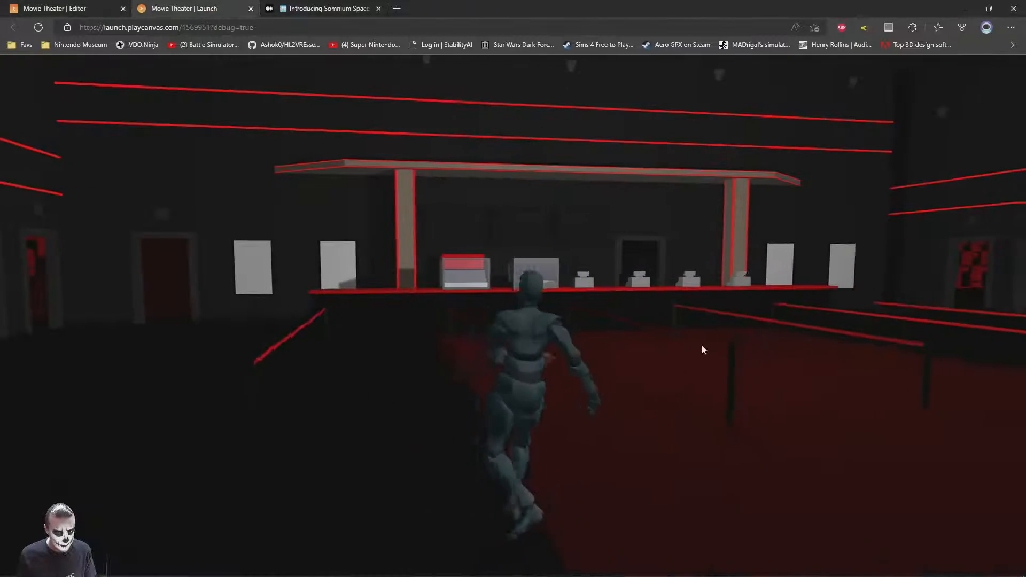
key(s)
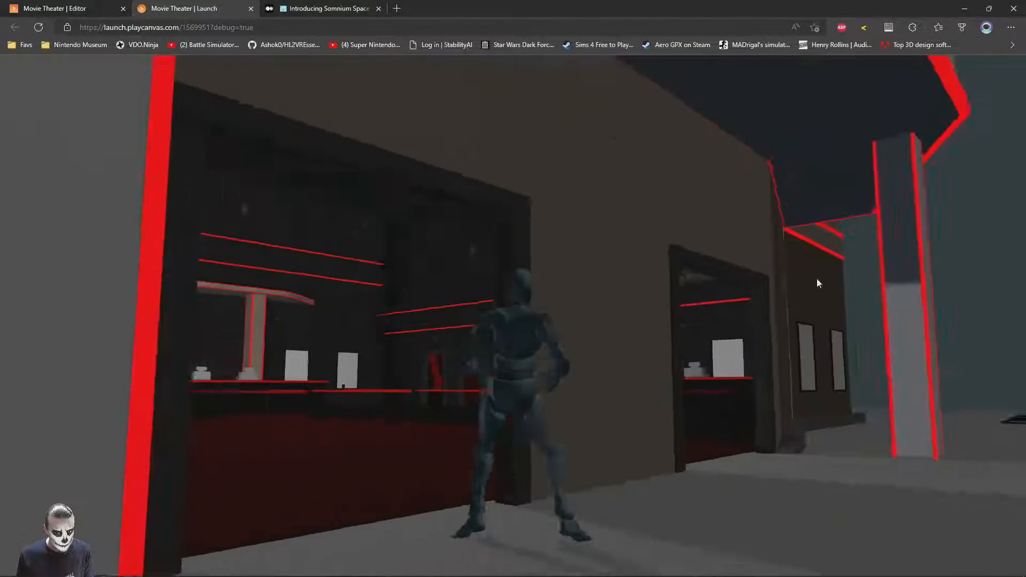
key(w)
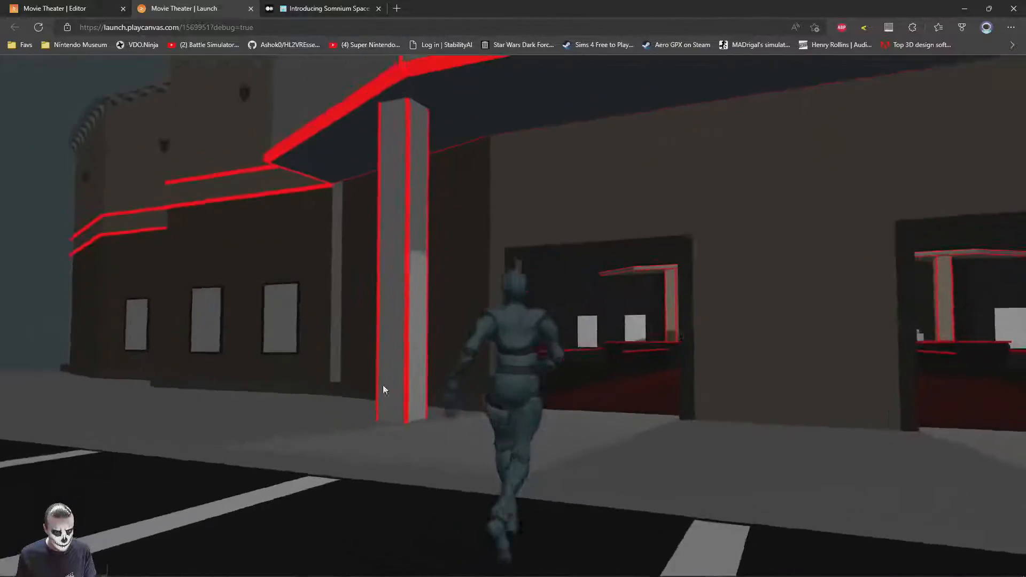
key(w)
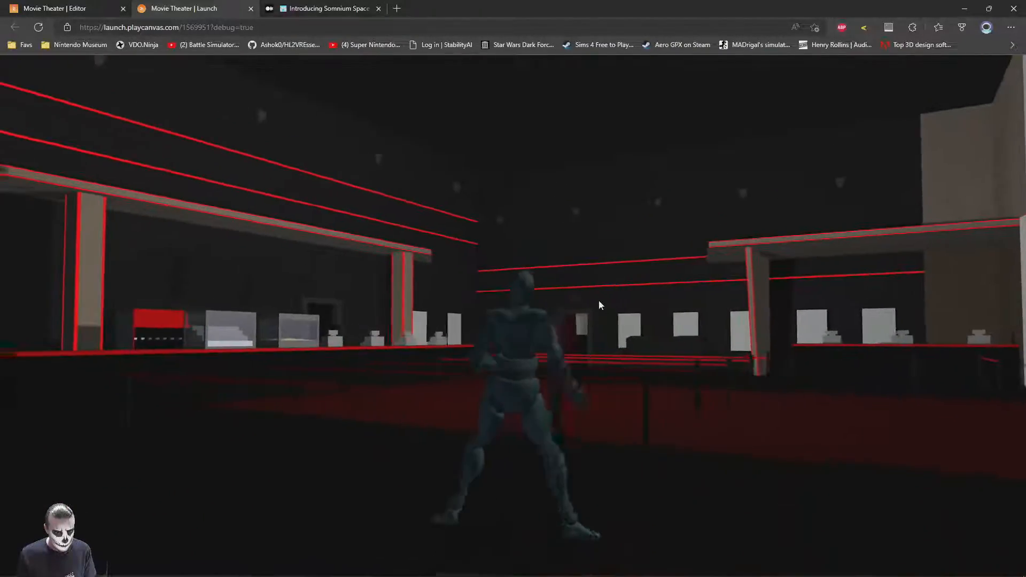
key(w)
key(w)
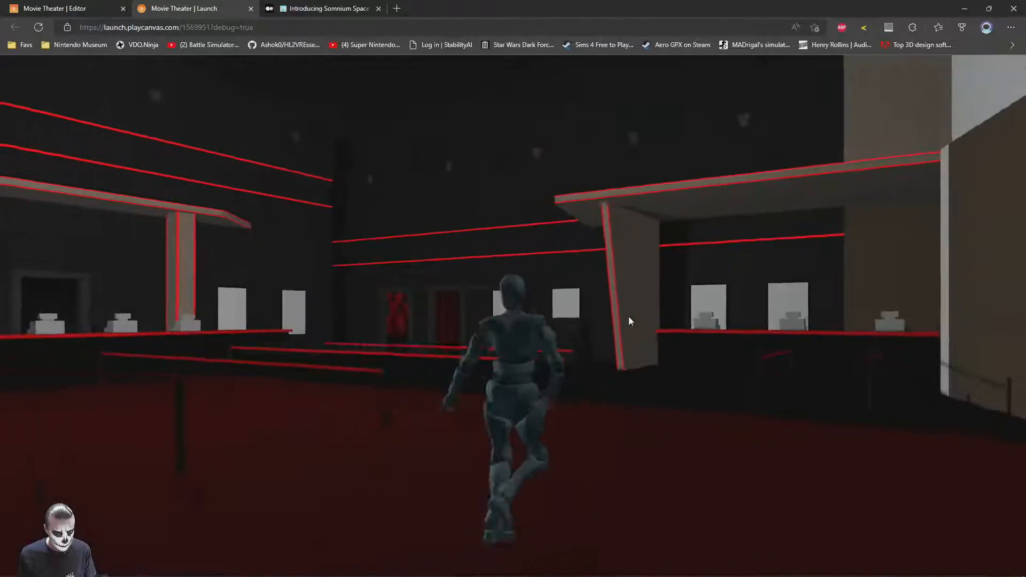
key(w)
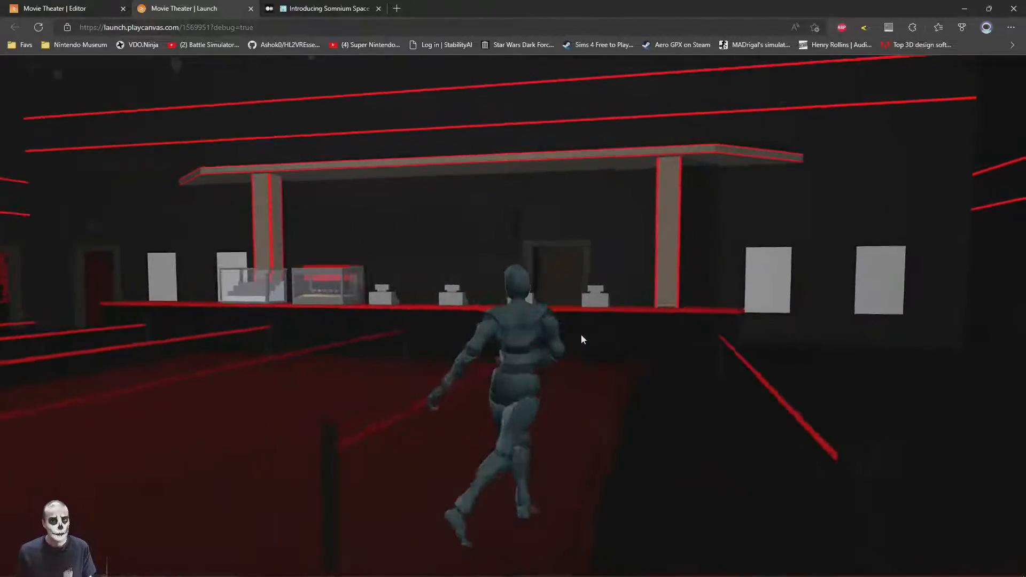
key(w)
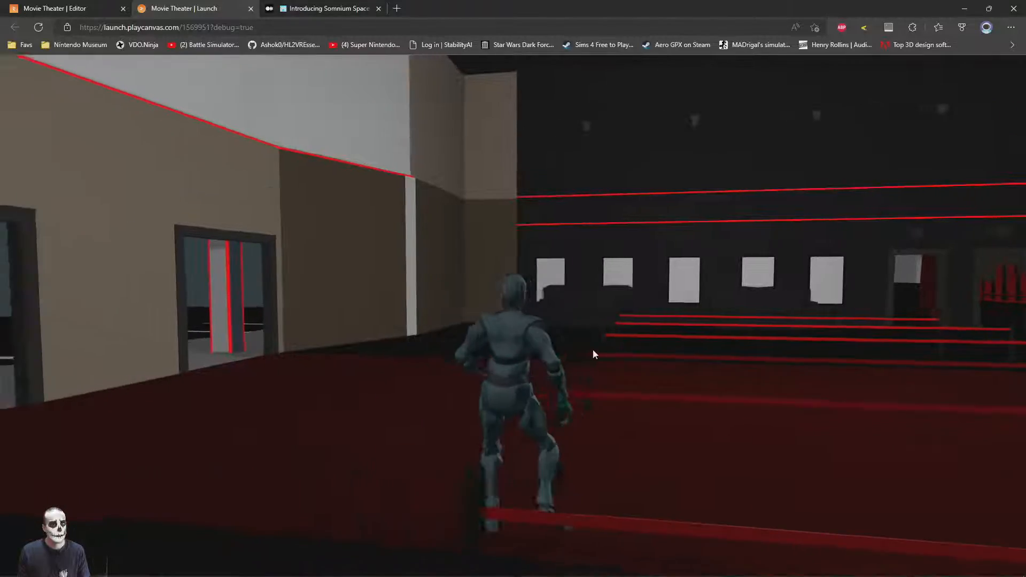
key(w)
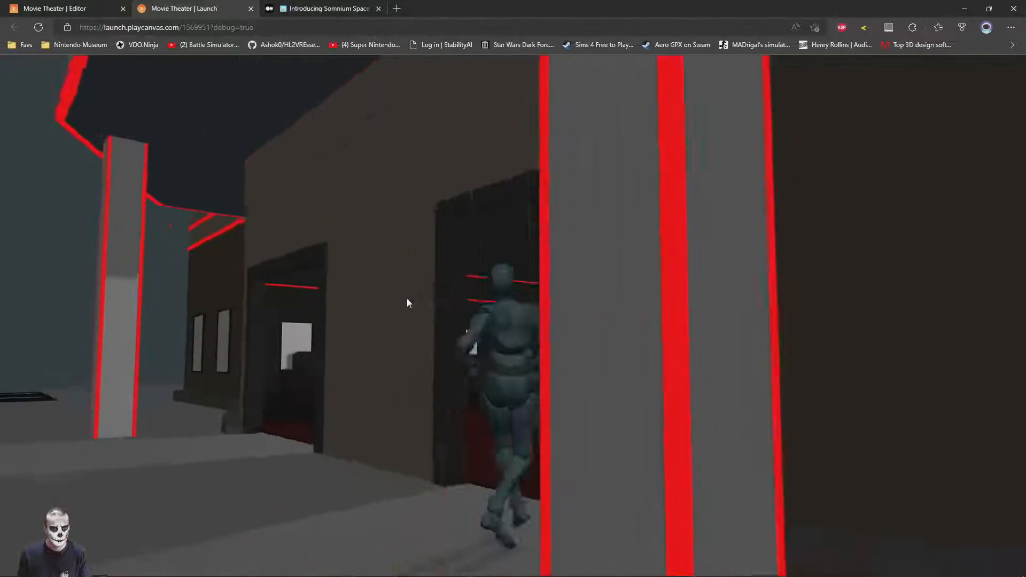
key(w)
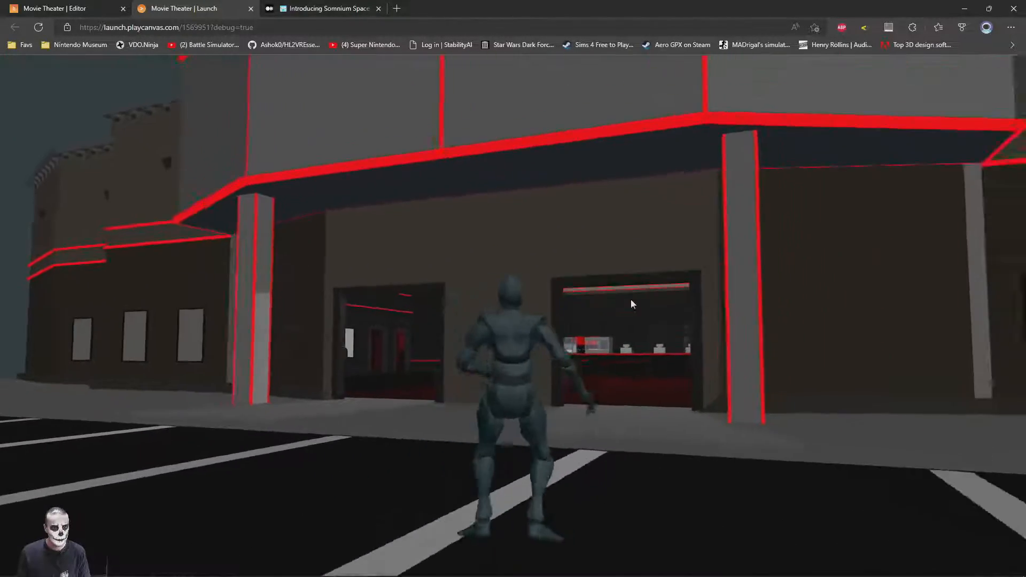
- Switch to File Explorer, open the ulukai folder in Downloads, and reveal the editor behind its window
key(alt+Tab)
click(473, 344)
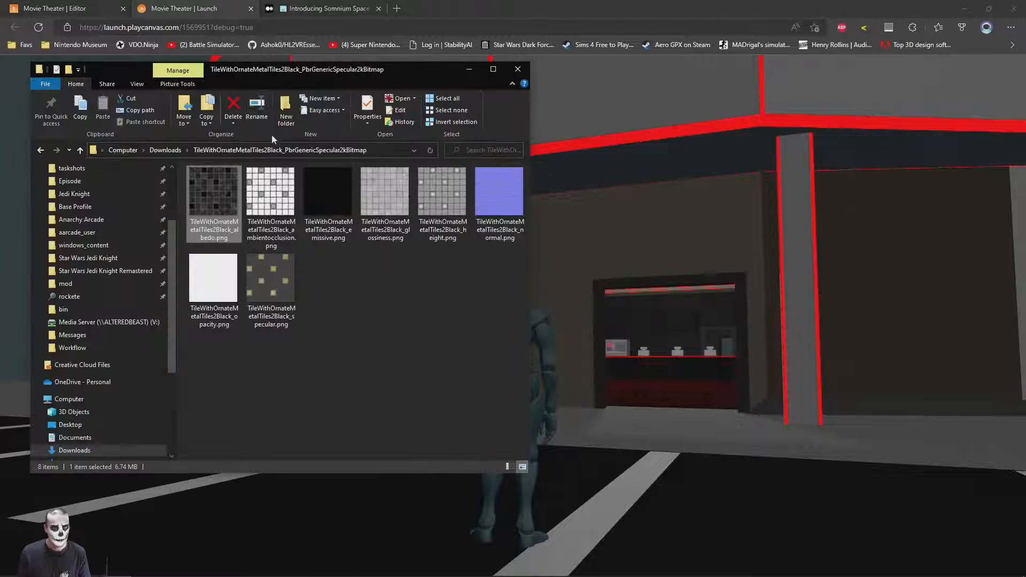
click(166, 150)
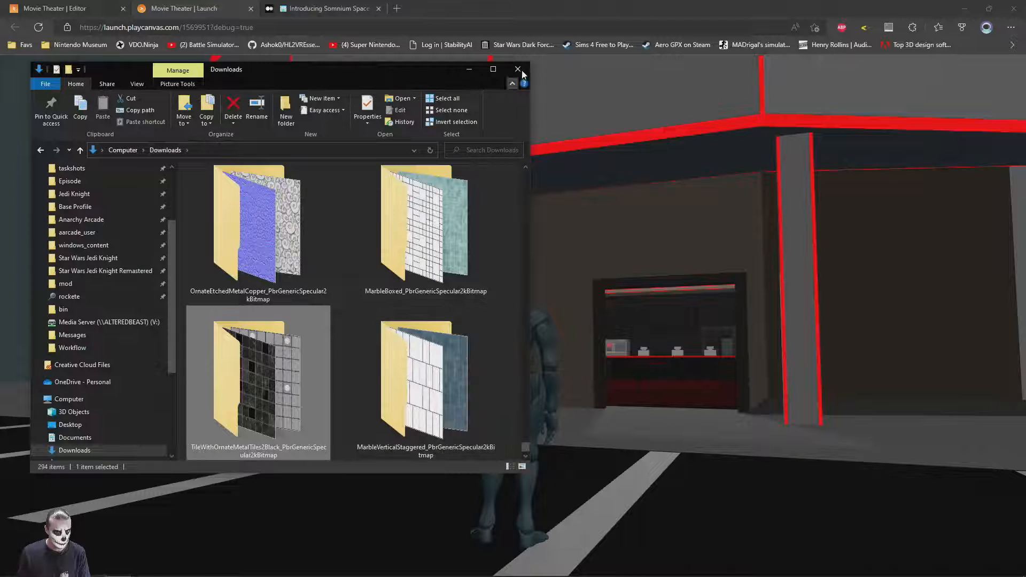
click(493, 69)
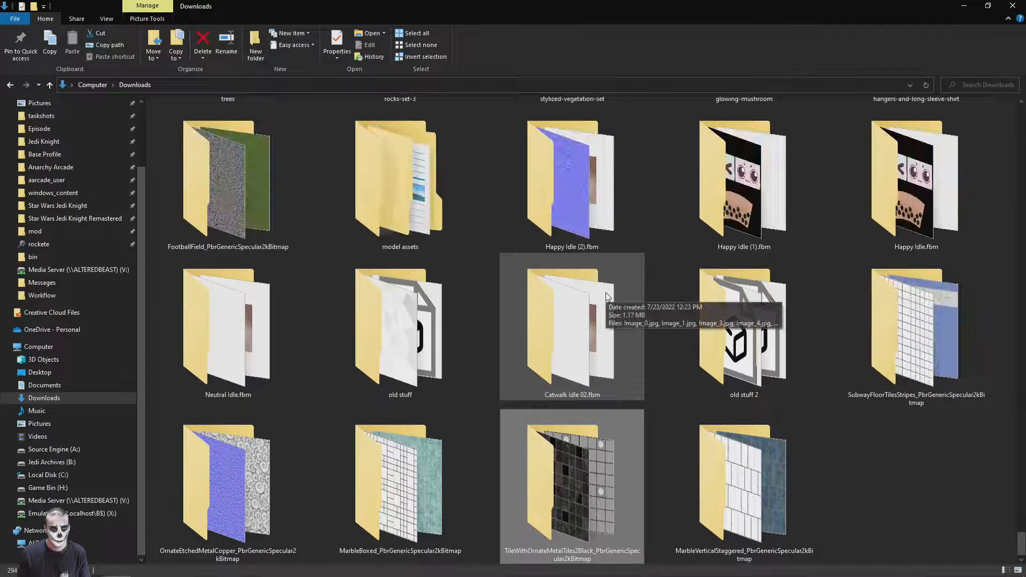
scroll(605, 292, up, 10)
scroll(408, 434, up, 3)
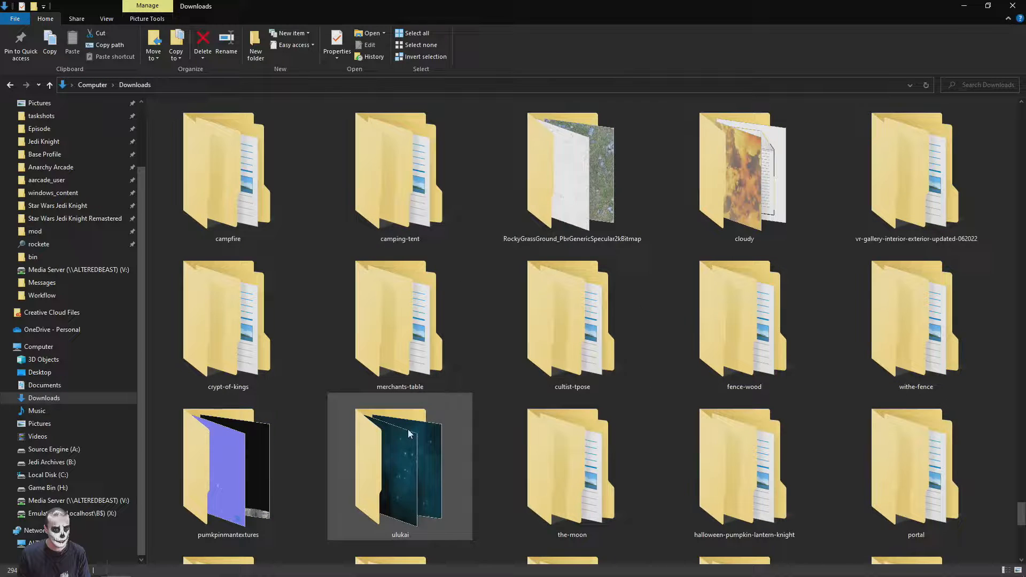
double_click(377, 469)
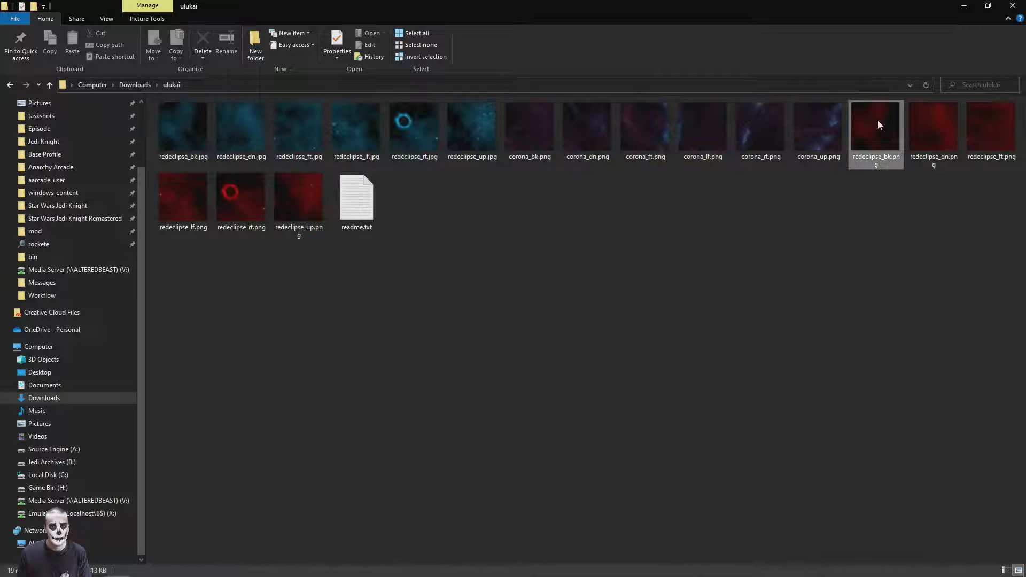
drag(619, 5, 676, 32)
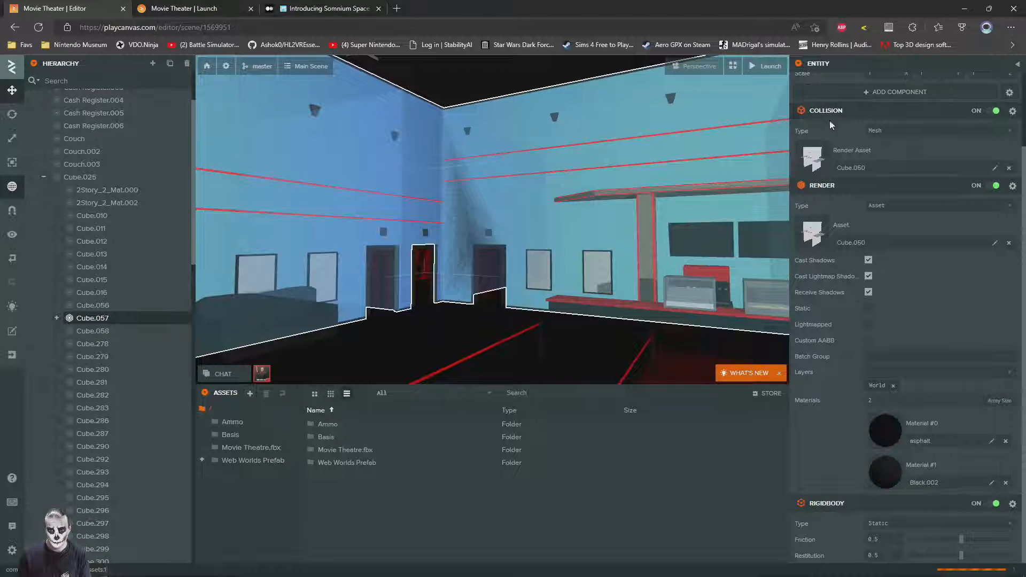
- Create an asset folder named skybox in the editor and import the six redeclipse PNG textures into it
text(s)
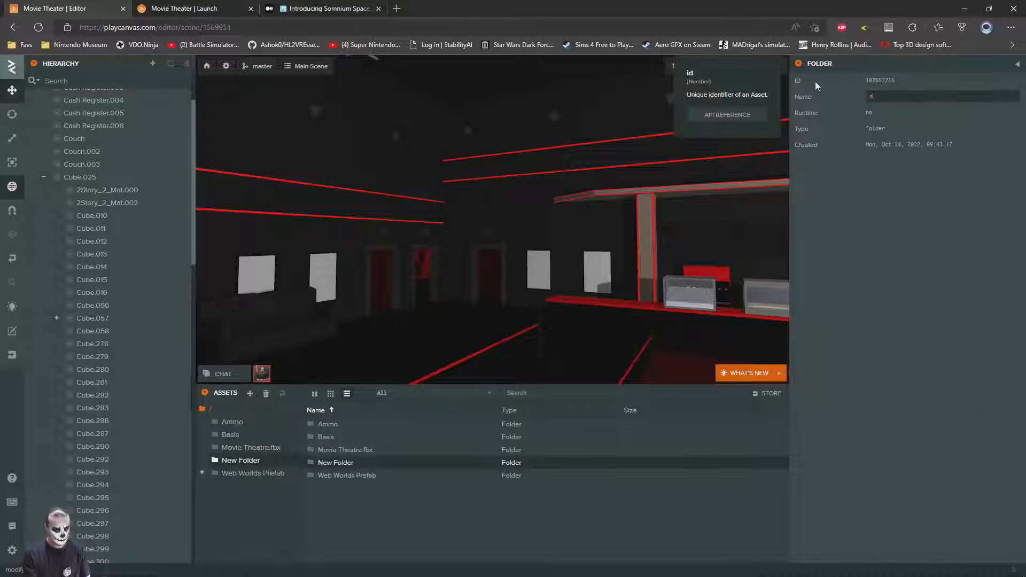
text(kybox)
key(Return)
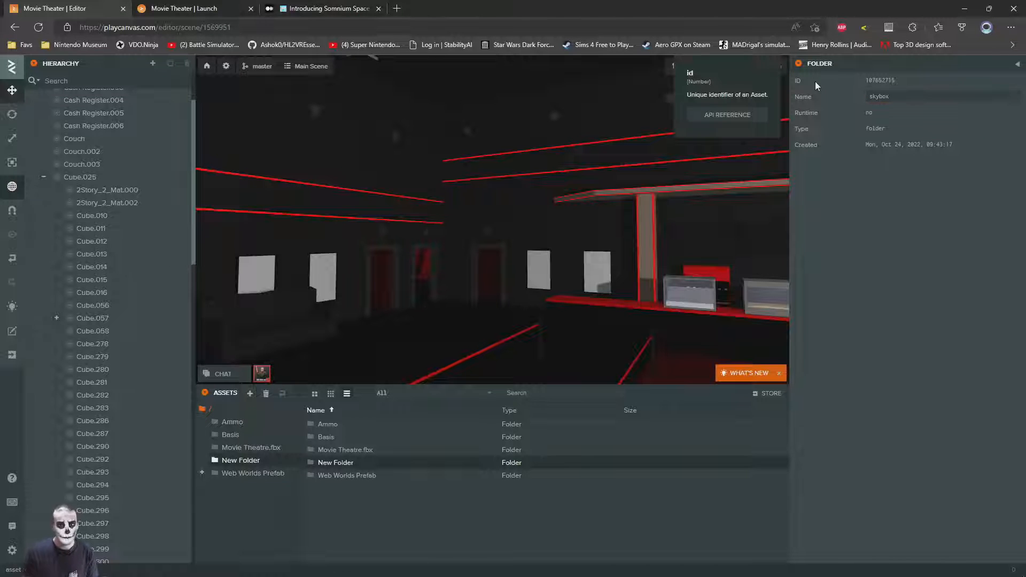
double_click(321, 460)
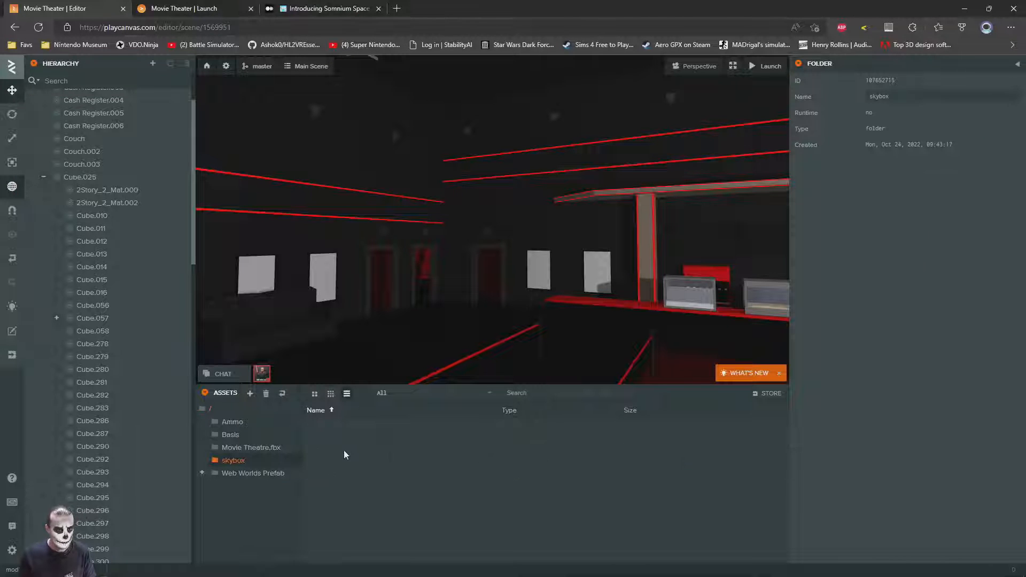
key(alt+Tab)
drag(625, 385, 433, 514)
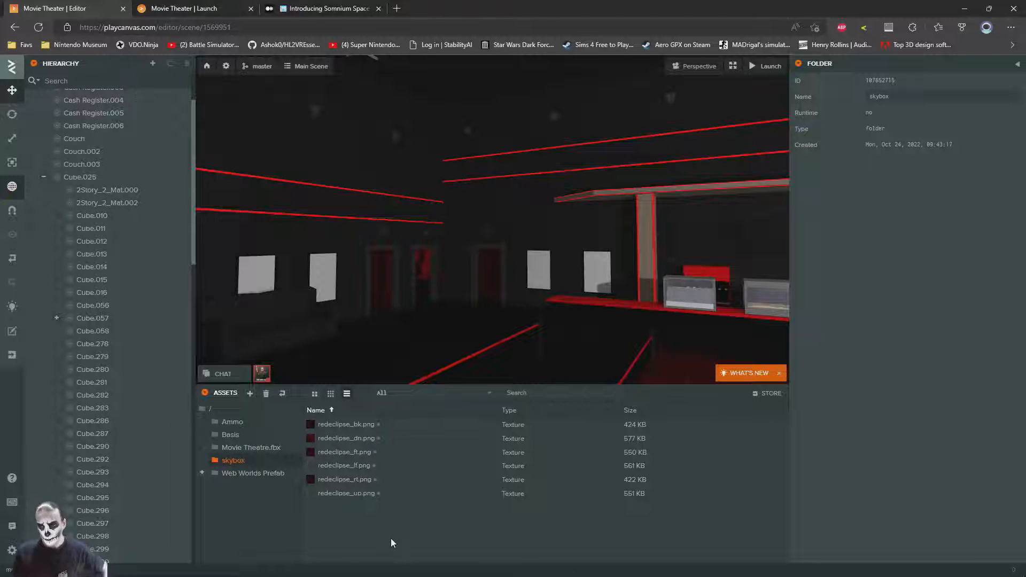
- Create a cubemap asset in the skybox folder and name it RedSky
right_click(393, 520)
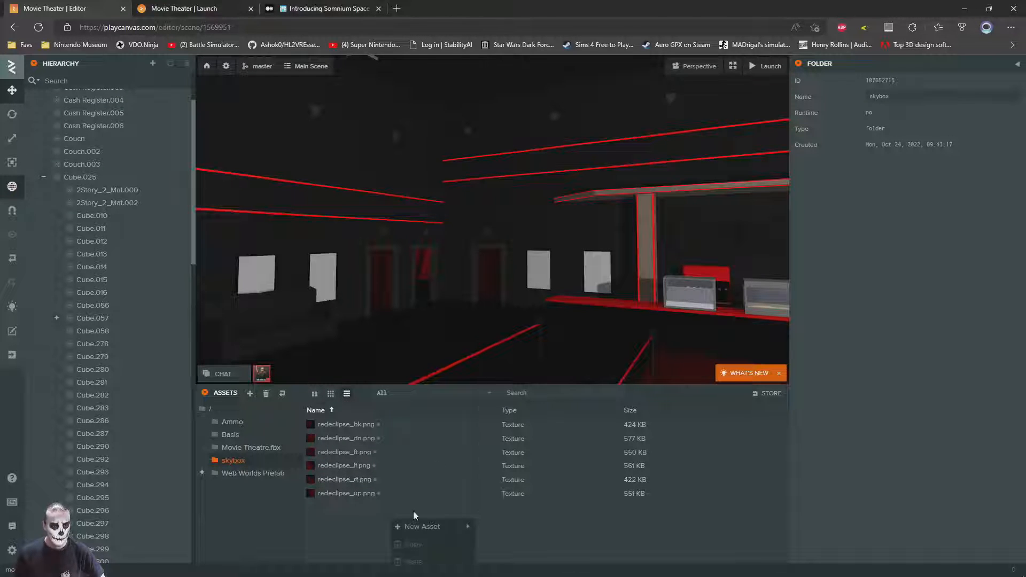
mouse_move(427, 526)
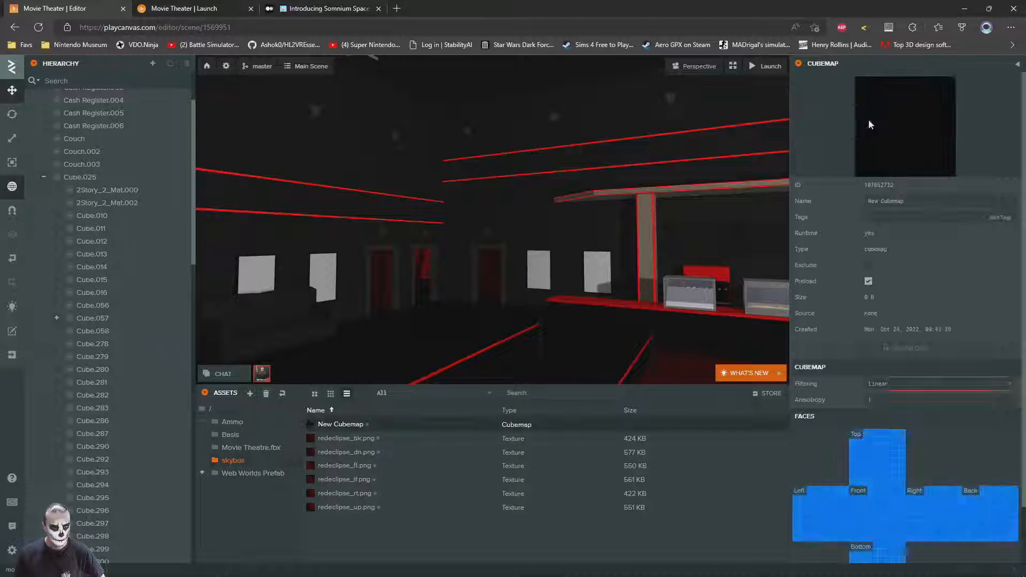
text(Red)
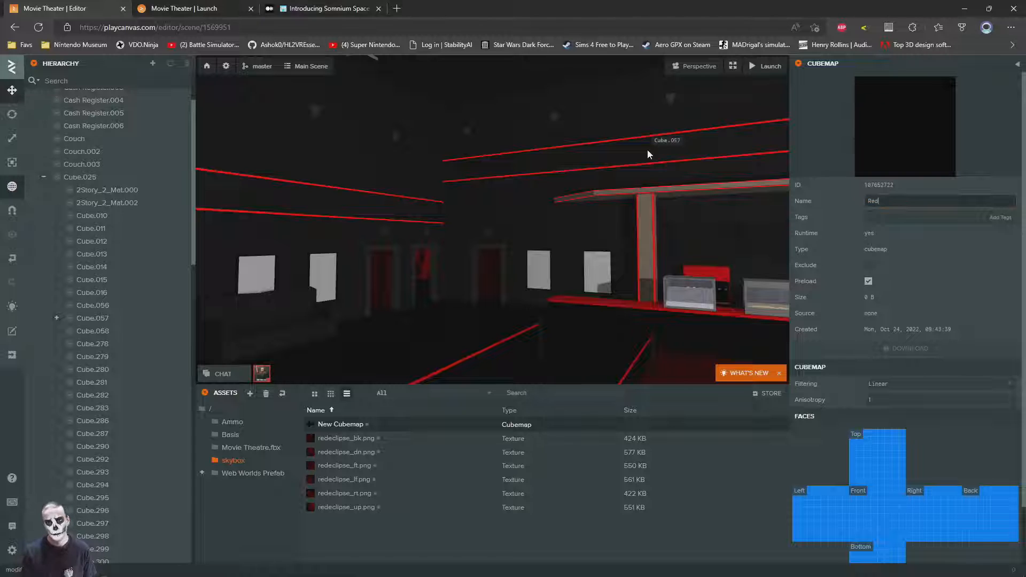
text(Sky)
key(Return)
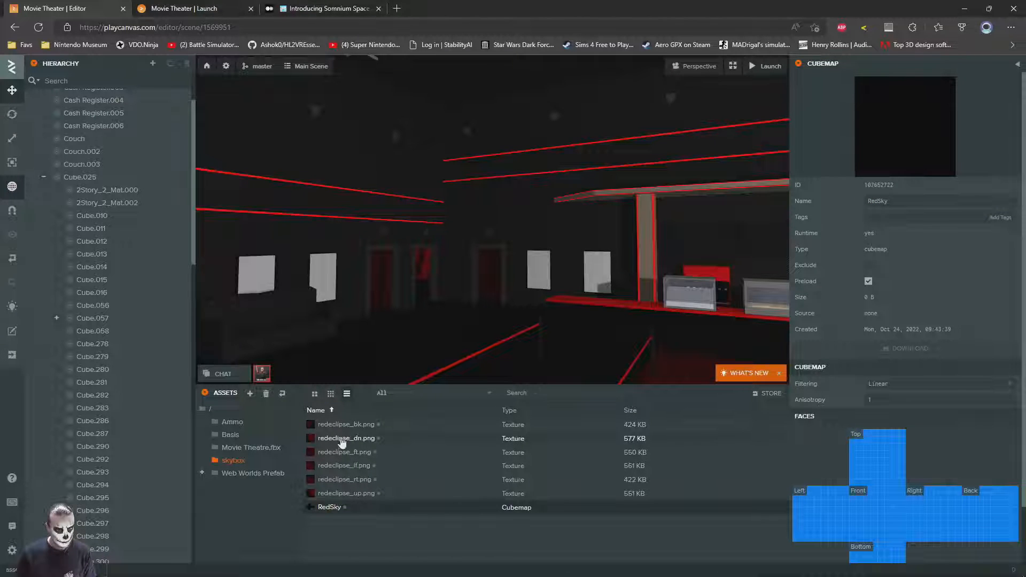
- Assign the redeclipse textures to RedSky's faces: up to Top, dn to Bottom, rt to Front, lf to Back, ft to Right, bk to Left
drag(340, 430, 803, 531)
drag(873, 543, 875, 545)
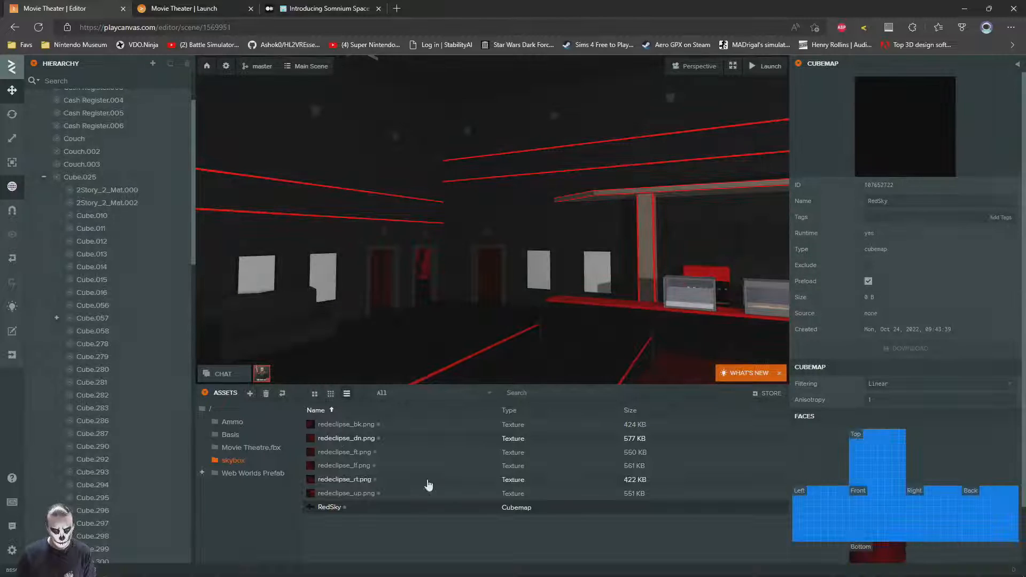
drag(345, 496, 865, 486)
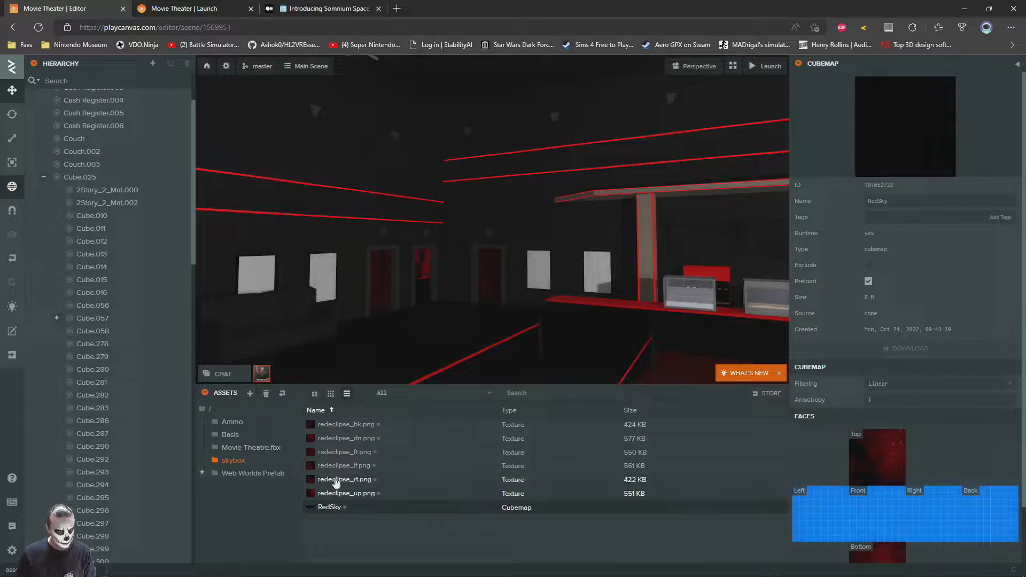
drag(335, 481, 803, 515)
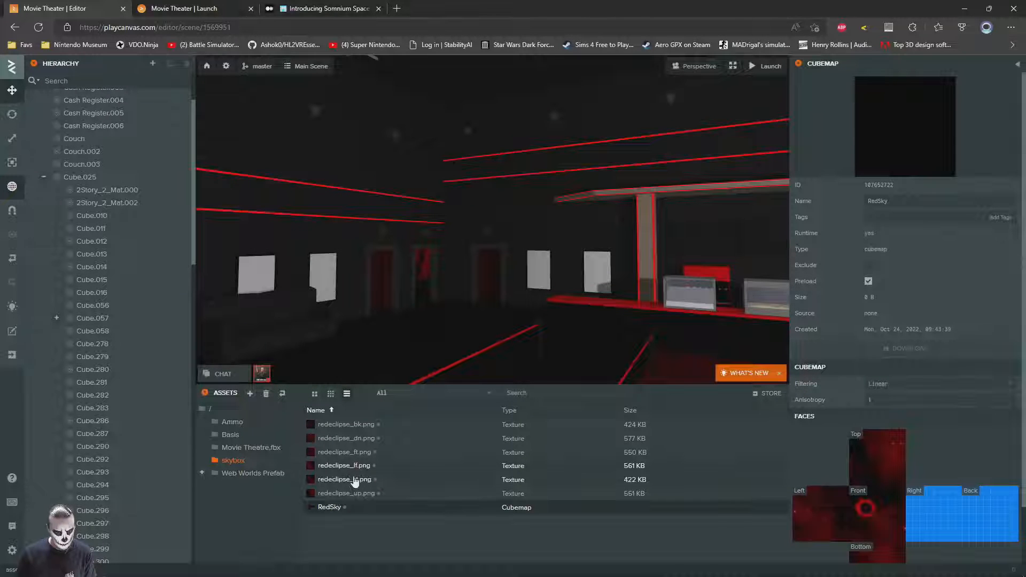
drag(347, 472, 932, 511)
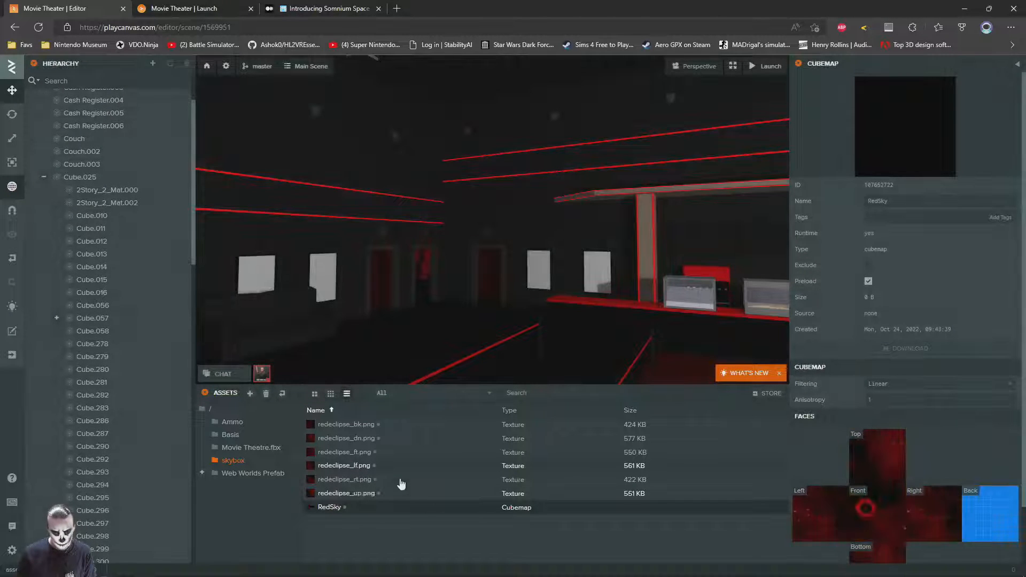
drag(362, 468, 1000, 517)
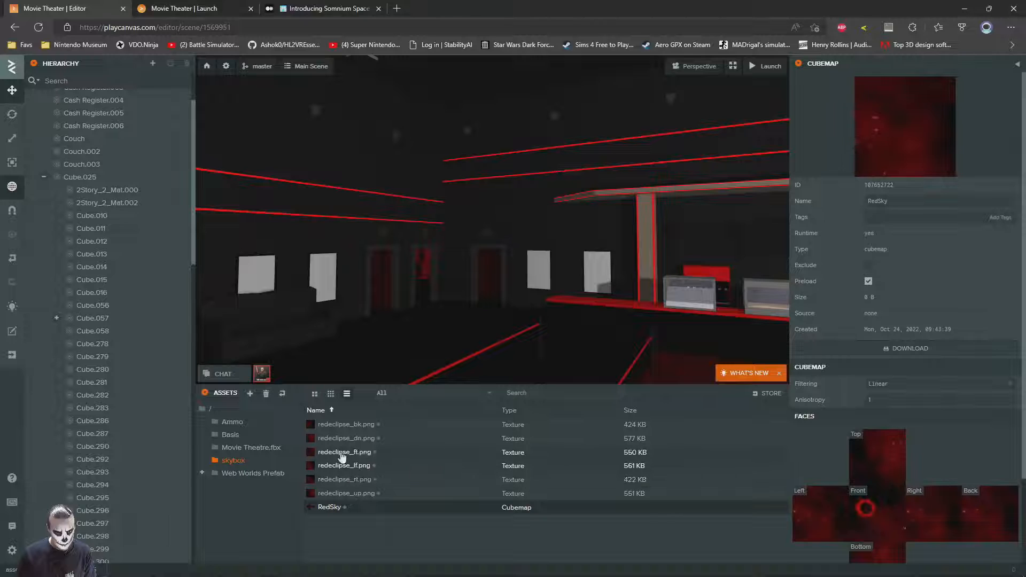
drag(341, 457, 927, 519)
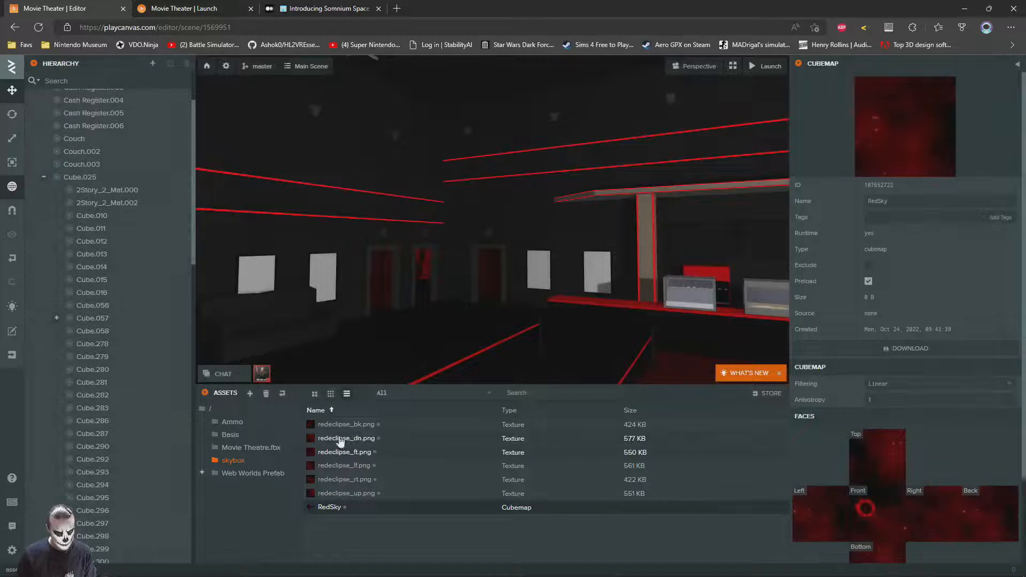
drag(341, 429, 784, 520)
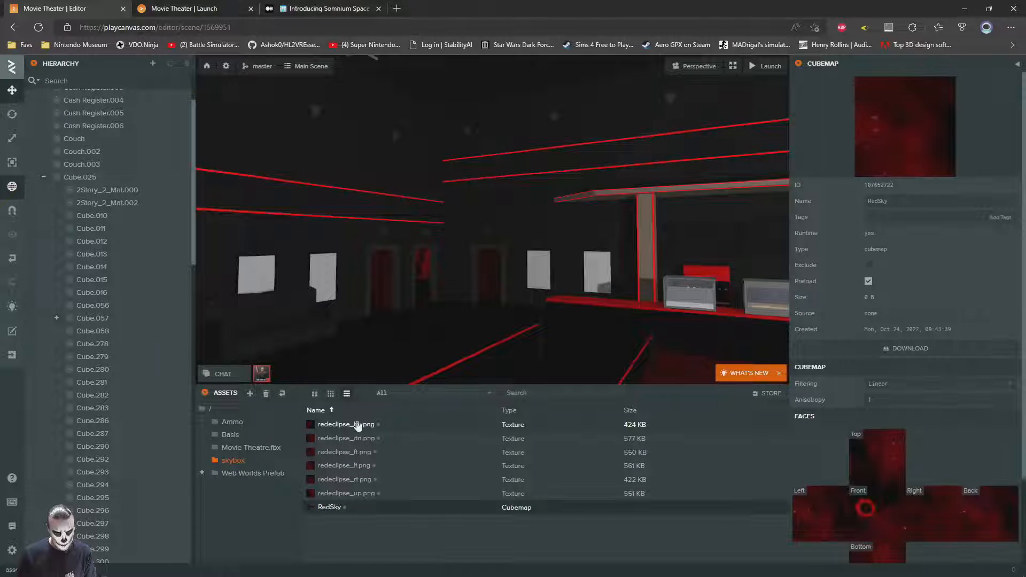
- Assign redeclipse_bk to RedSky's Left face, and set the RedSky cubemap as the scene's skybox in the rendering settings
drag(355, 423, 796, 514)
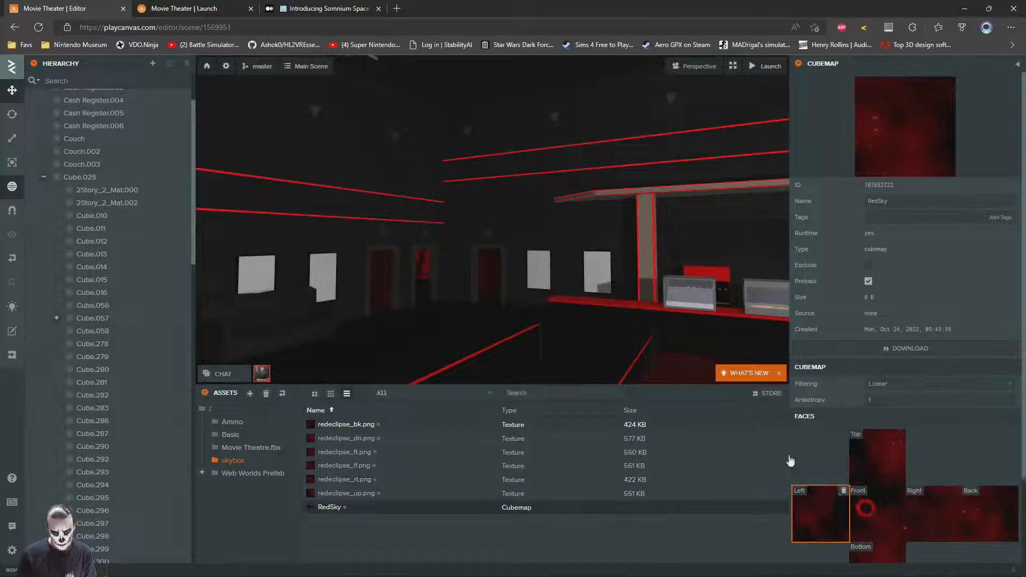
scroll(114, 167, down, 1)
click(226, 66)
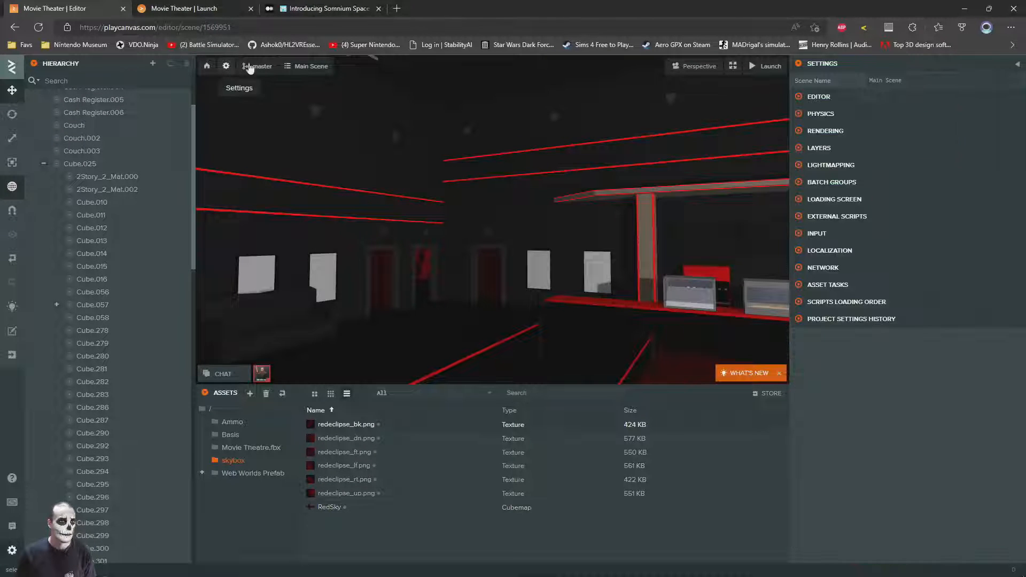
click(817, 131)
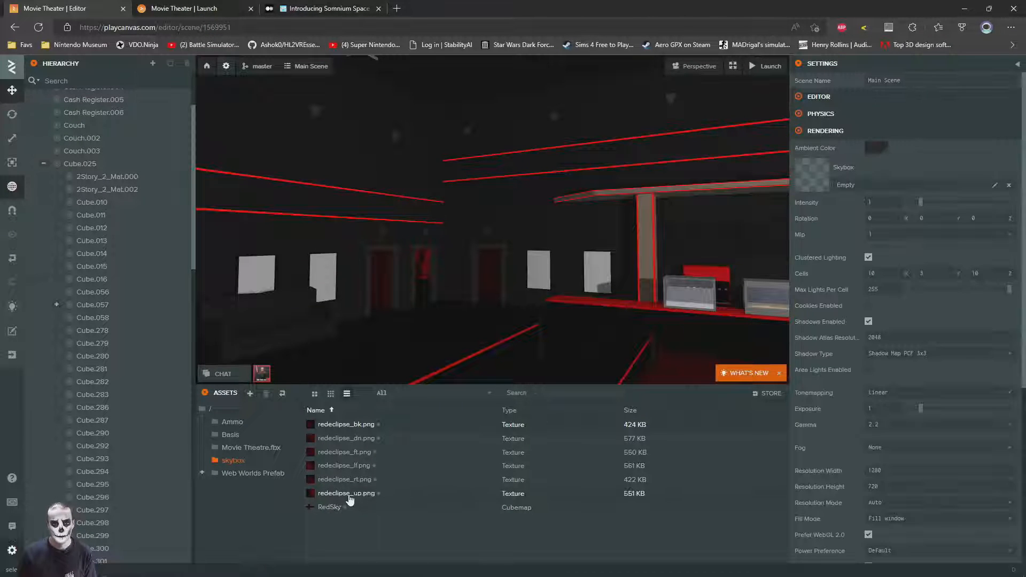
drag(529, 507, 817, 190)
- Prefilter the RedSky cubemap and view the new sky from inside the theater
click(804, 185)
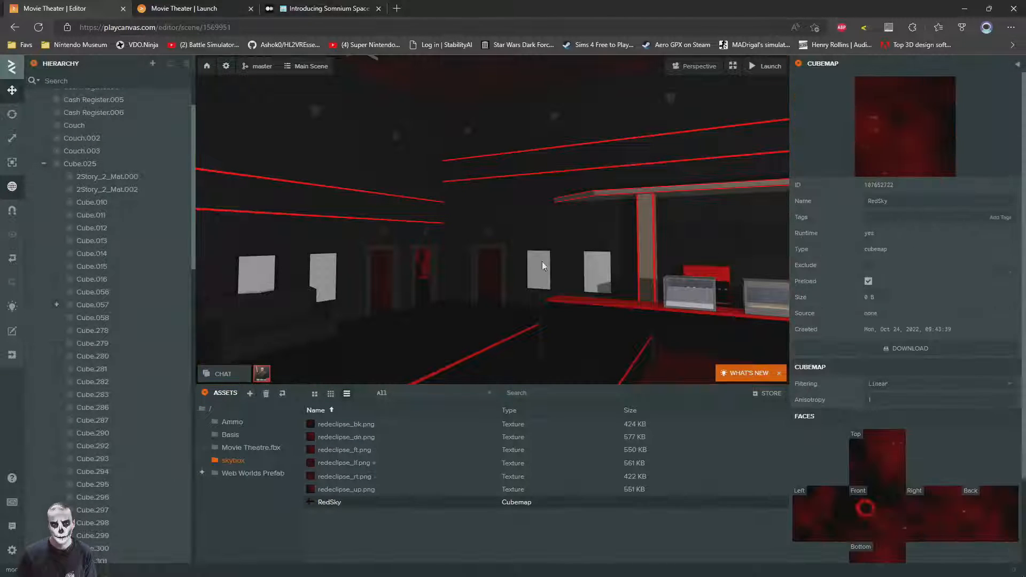
drag(542, 262, 453, 199)
scroll(908, 492, down, 2)
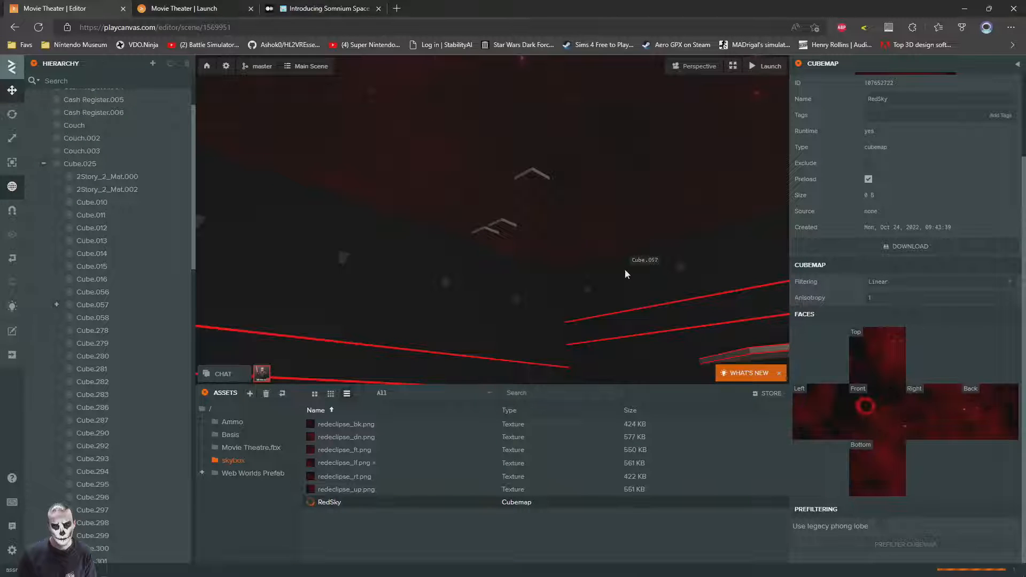
drag(588, 220, 541, 309)
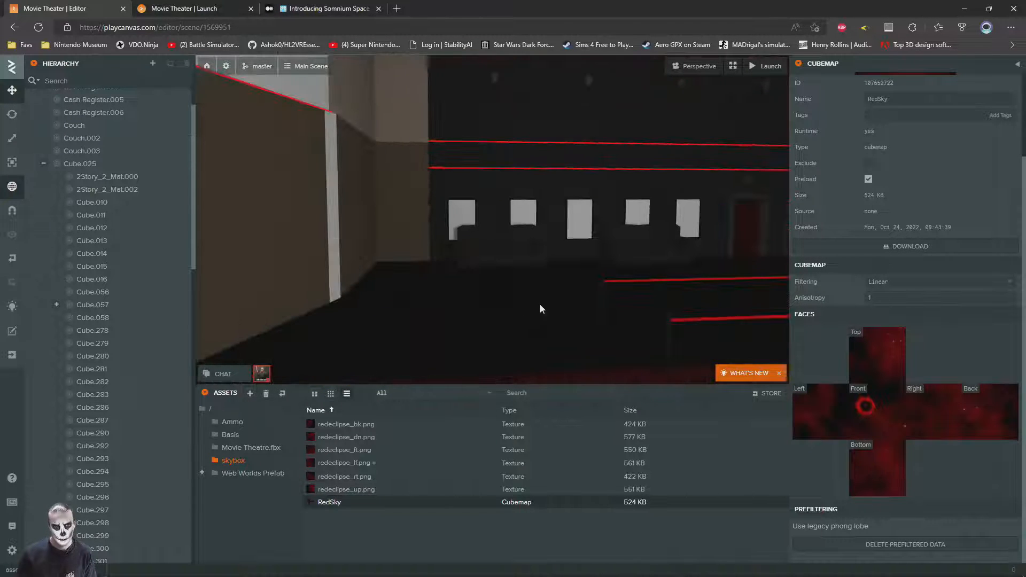
drag(553, 272, 225, 49)
- Switch to the launched preview and walk the avatar into the theater to inspect its interior
click(192, 8)
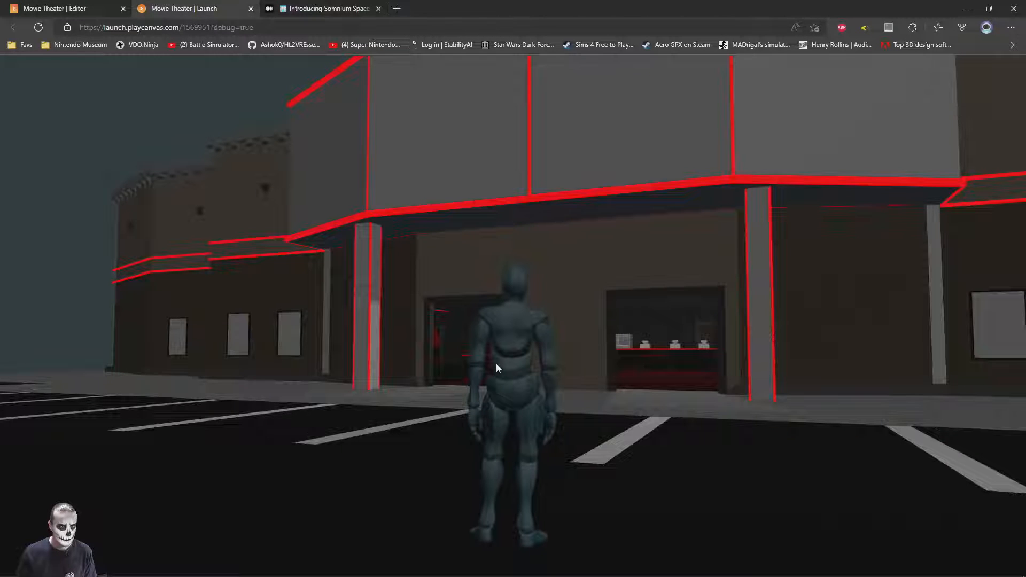
drag(496, 363, 384, 352)
key(w)
drag(644, 345, 392, 316)
drag(694, 338, 342, 93)
key(w)
- Return to the editor, try to lower the blank movie screen between the curtains, and undo the move
click(107, 5)
right_drag(429, 217, 521, 230)
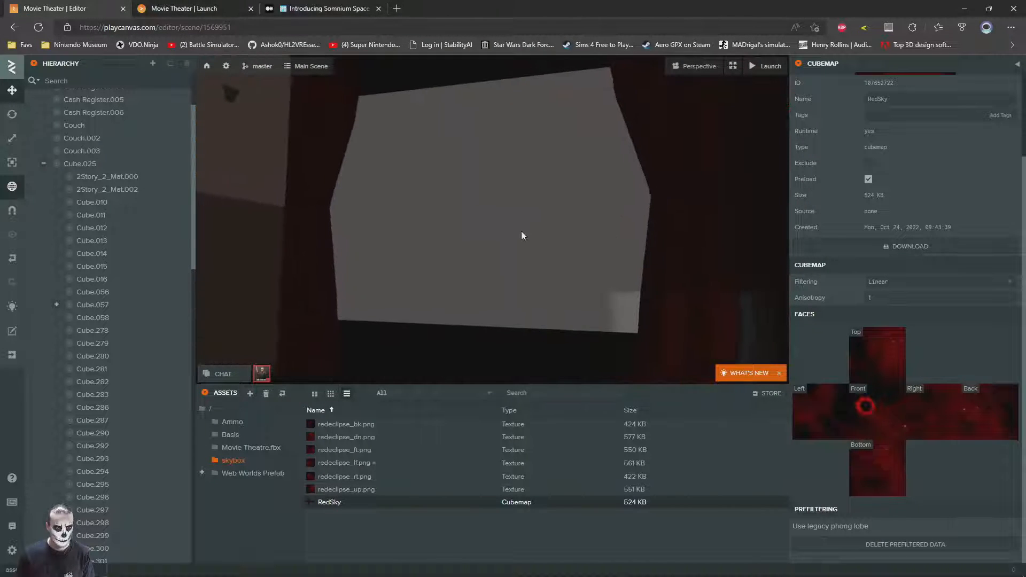
click(521, 231)
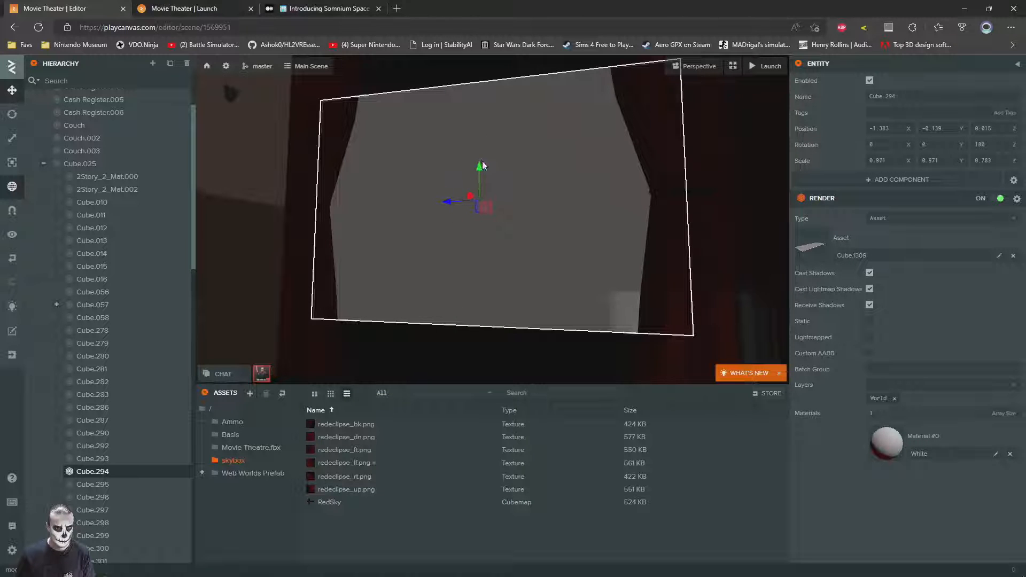
right_drag(482, 162, 470, 185)
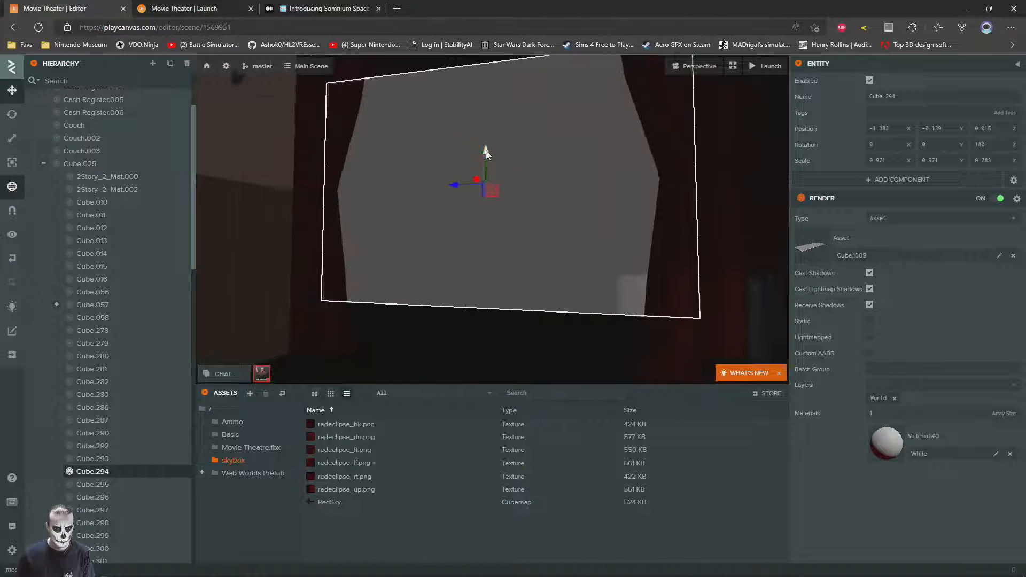
drag(492, 147, 501, 225)
key(ctrl+z)
- Disable the two red curtains on either side of the movie screen
right_drag(540, 254, 677, 278)
click(678, 278)
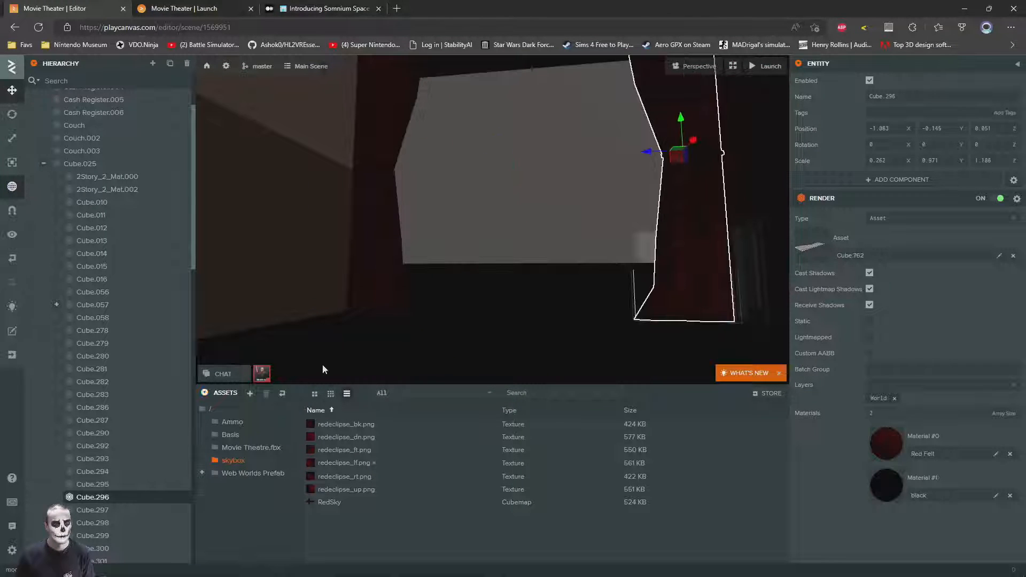
ctrl+click(353, 277)
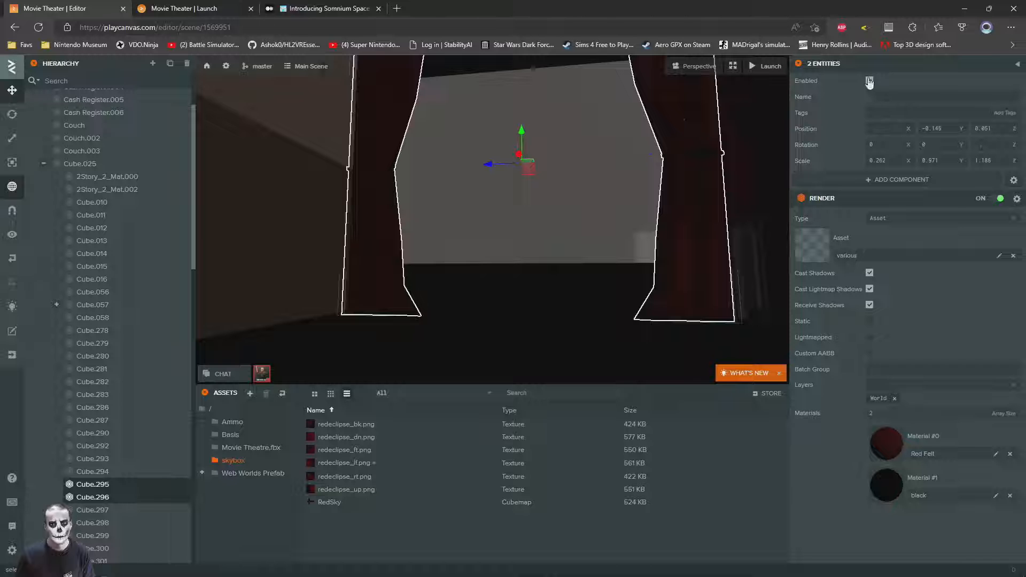
click(868, 80)
- Move the Web Browser Object from the parking lot into the auditorium, near the blank movie screen
middle_drag(622, 191, 559, 243)
scroll(562, 243, up, 3)
click(484, 259)
scroll(484, 259, down, 3)
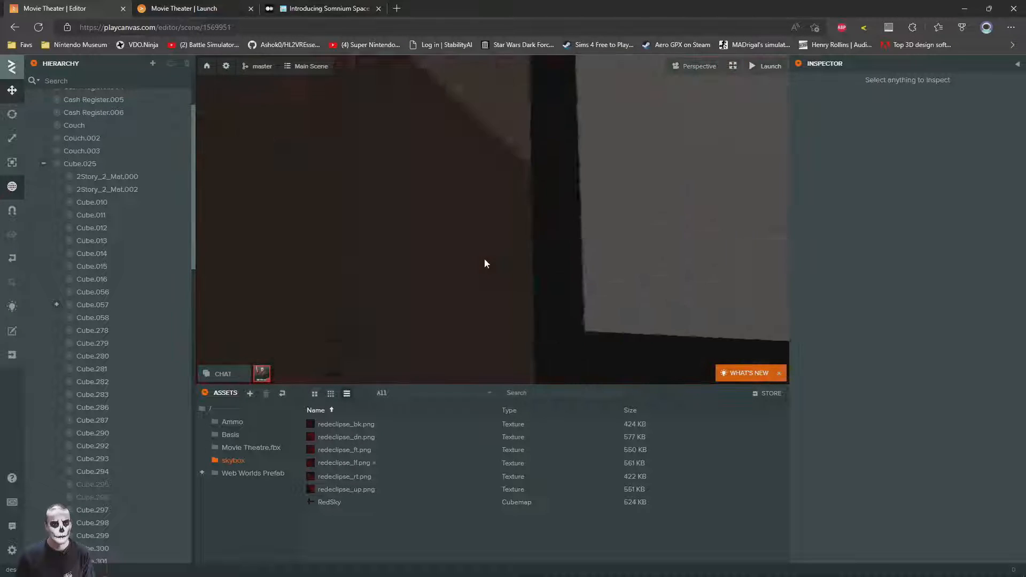
right_drag(484, 259, 394, 308)
scroll(545, 276, down, 3)
scroll(549, 266, up, 2)
key(w)
key(s)
click(485, 305)
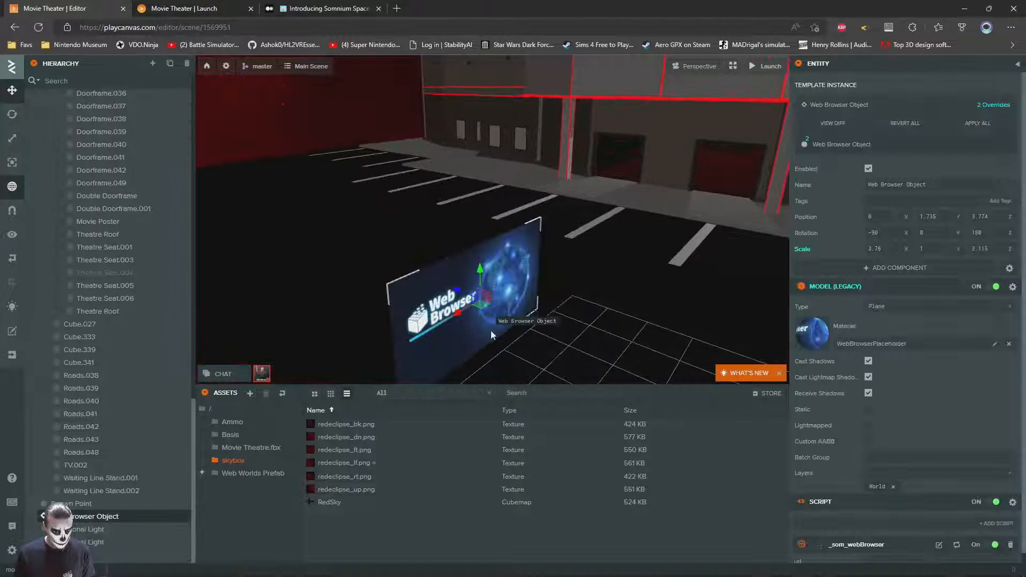
drag(483, 307, 499, 187)
drag(500, 114, 499, 116)
right_drag(481, 186, 425, 209)
key(w)
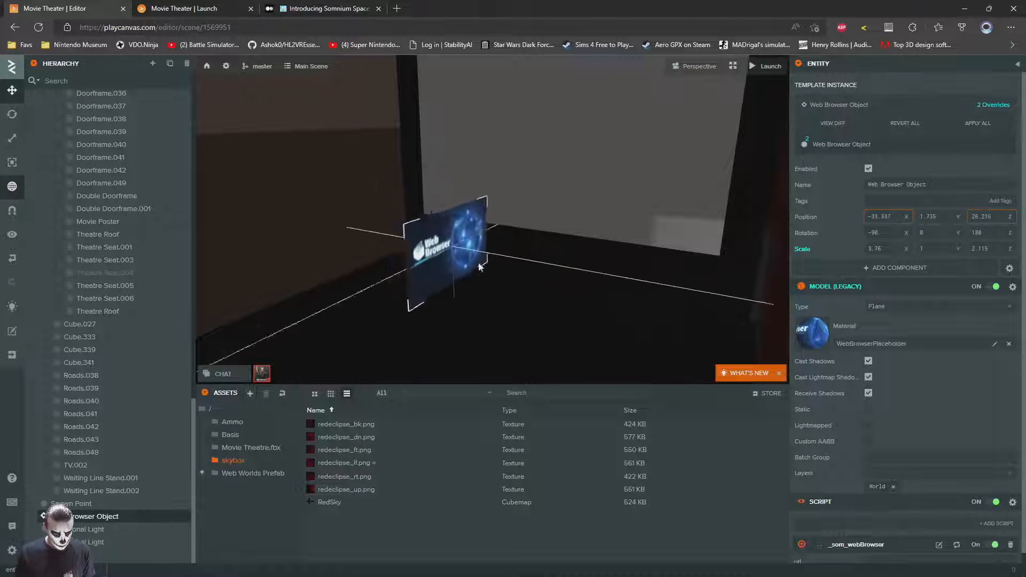
- Rotate the Web Browser Object to 90, 90, 0 and place it against the movie screen at about X -35.18, Y 2.94, Z 26.27
drag(479, 267, 510, 275)
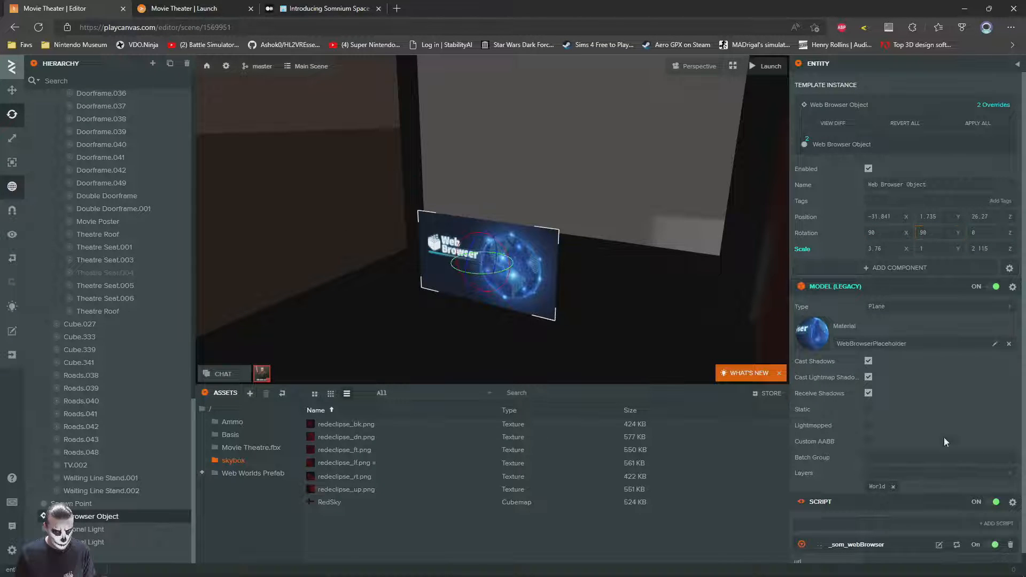
scroll(854, 421, down, 1)
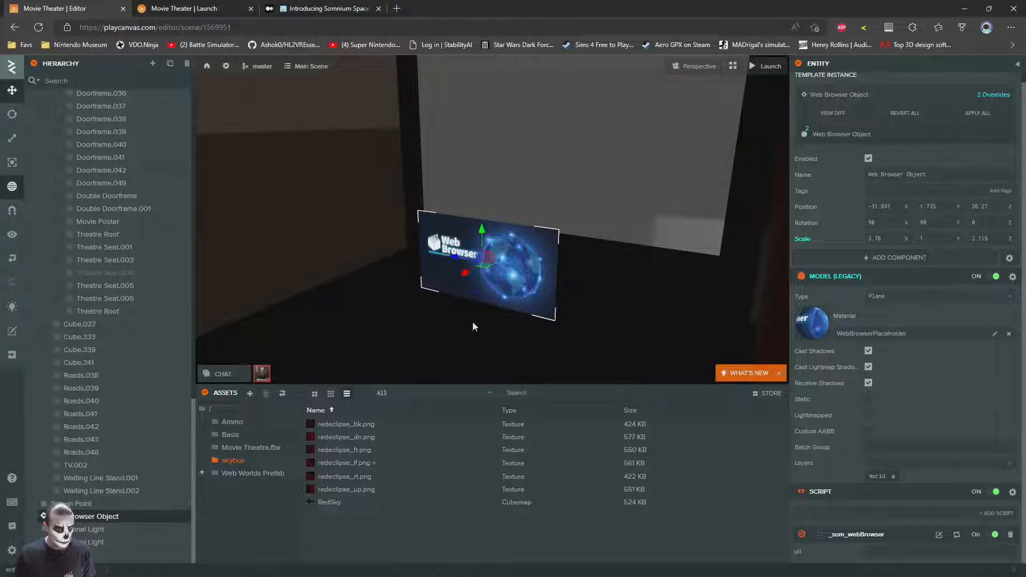
drag(464, 273, 534, 249)
key(f)
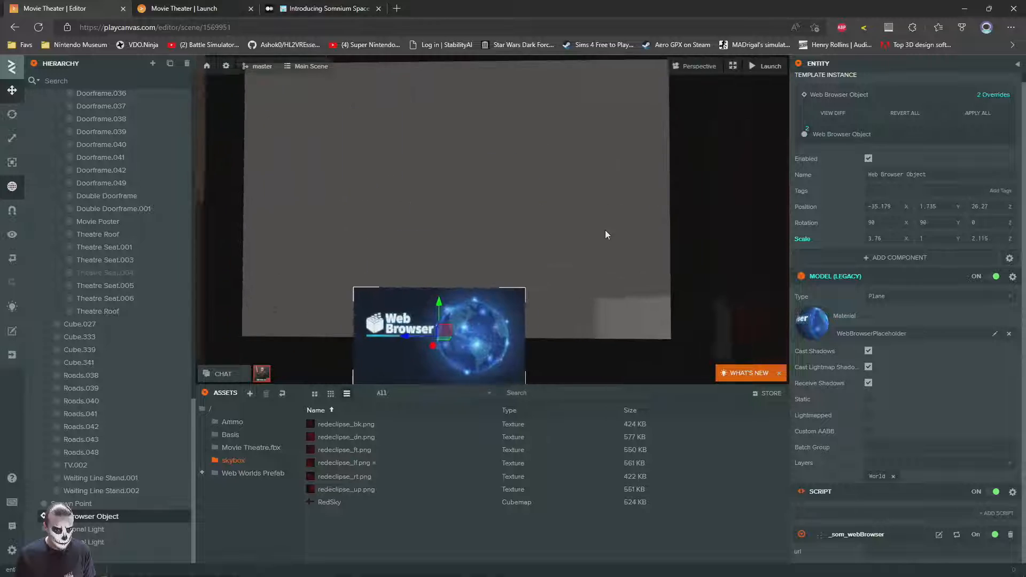
drag(498, 283, 506, 236)
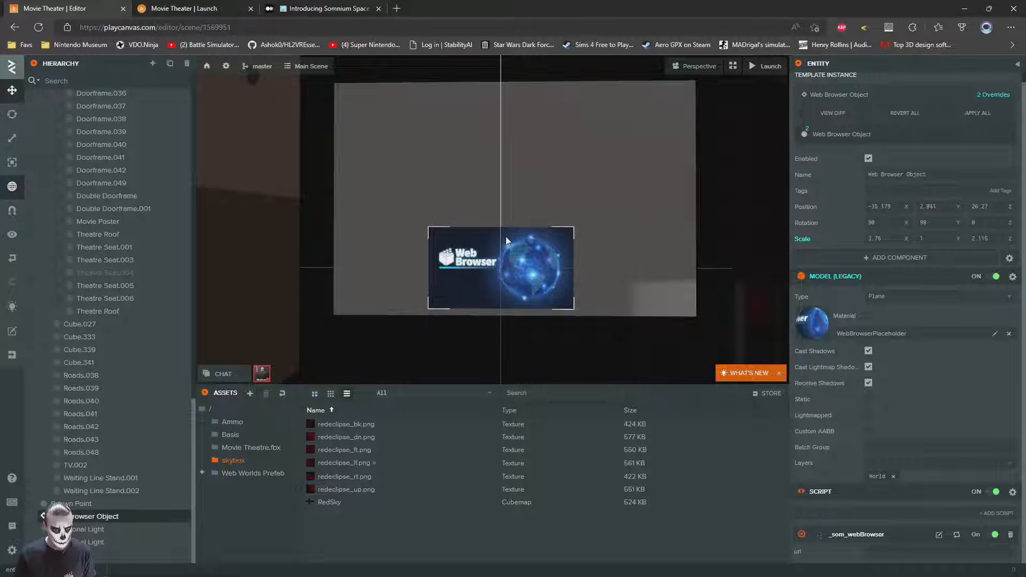
- Select the blank movie screen behind the Web Browser Object and disable it
click(466, 187)
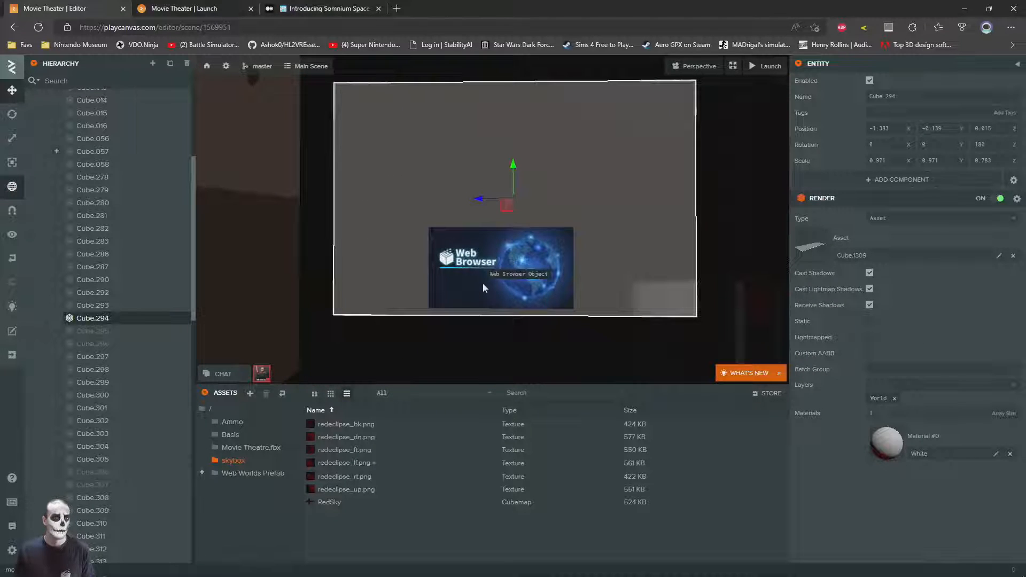
click(321, 287)
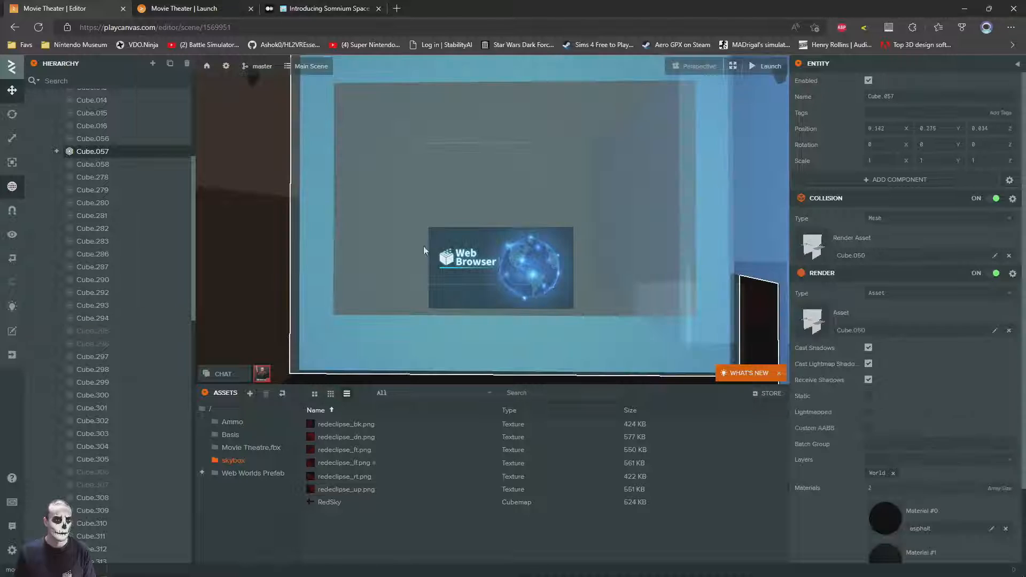
click(446, 241)
click(389, 222)
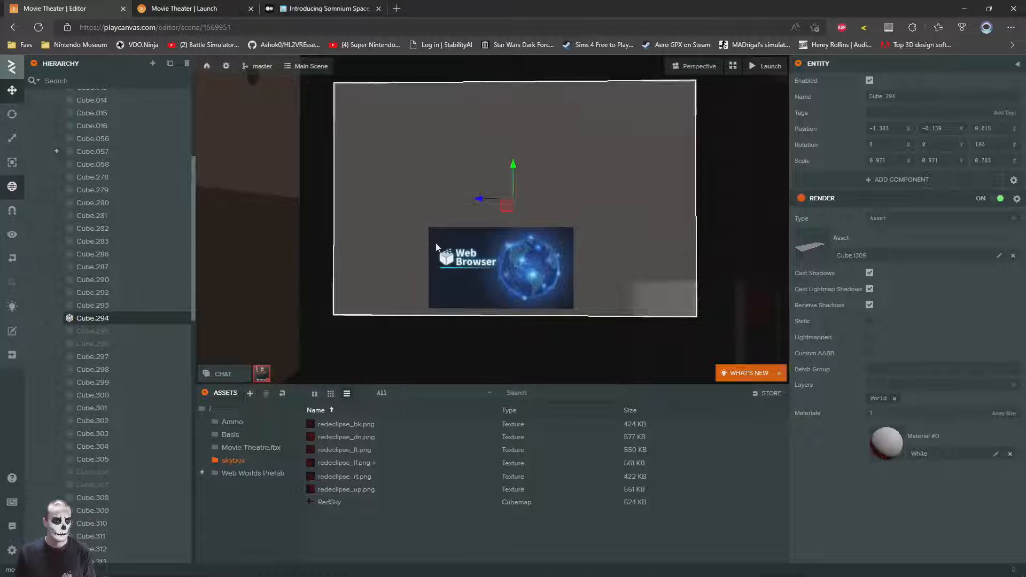
right_click(93, 318)
click(133, 450)
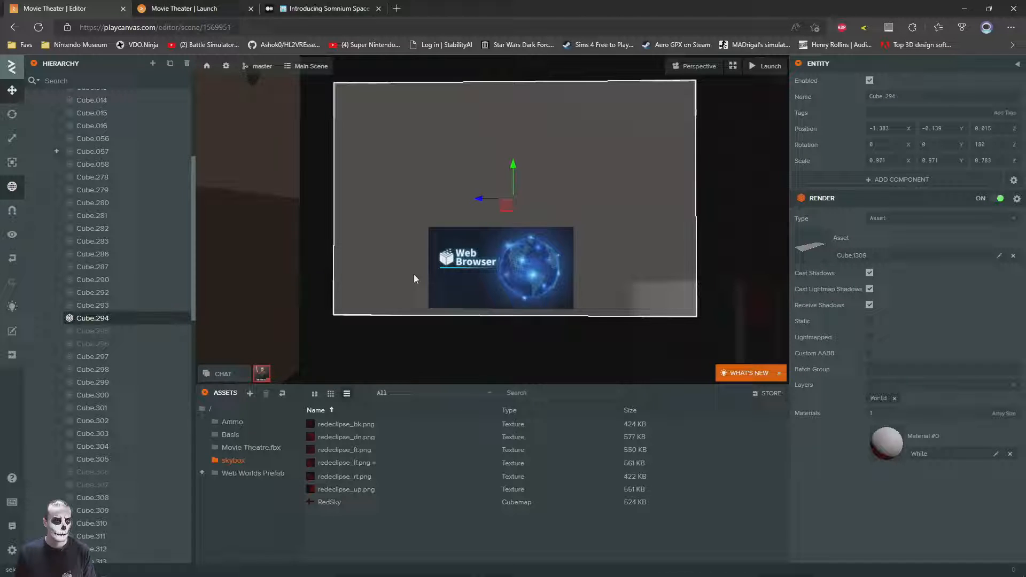
click(869, 81)
- Scale the Web Browser Object uniformly to about 9.0, 2.39, 5.06 and reposition it at about Y 4.10, Z 26.14
click(501, 245)
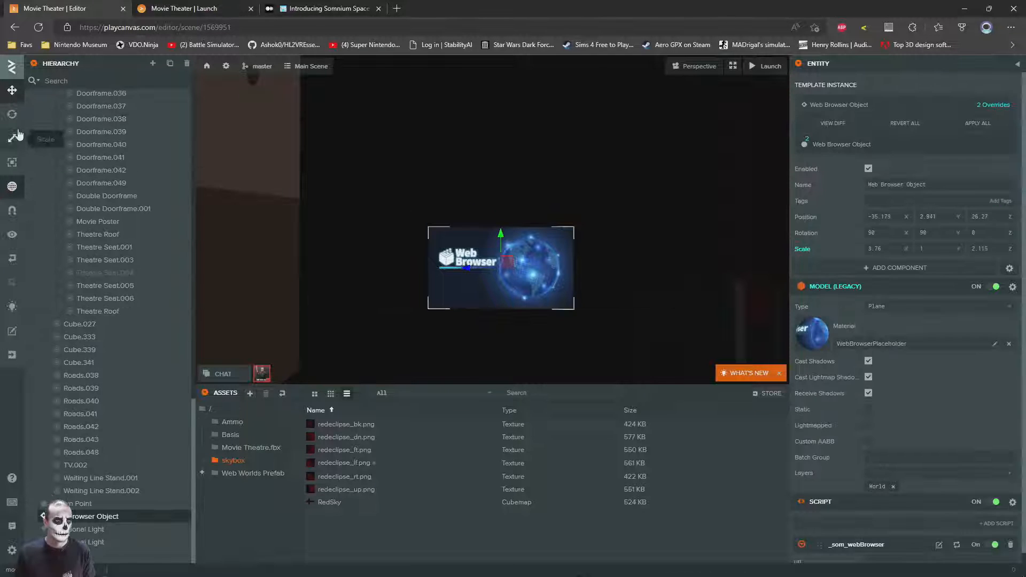
drag(500, 267, 505, 197)
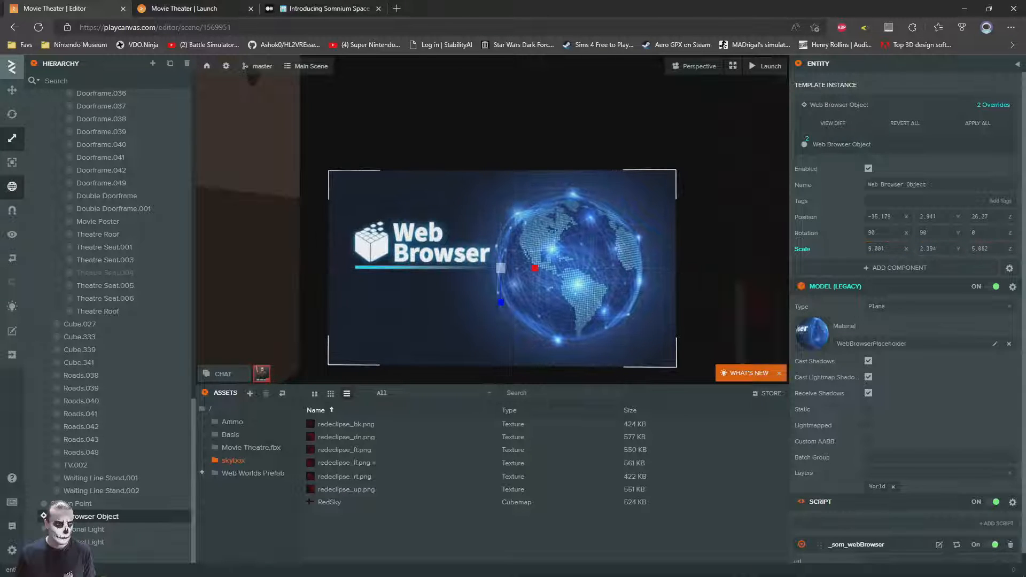
drag(508, 257, 561, 165)
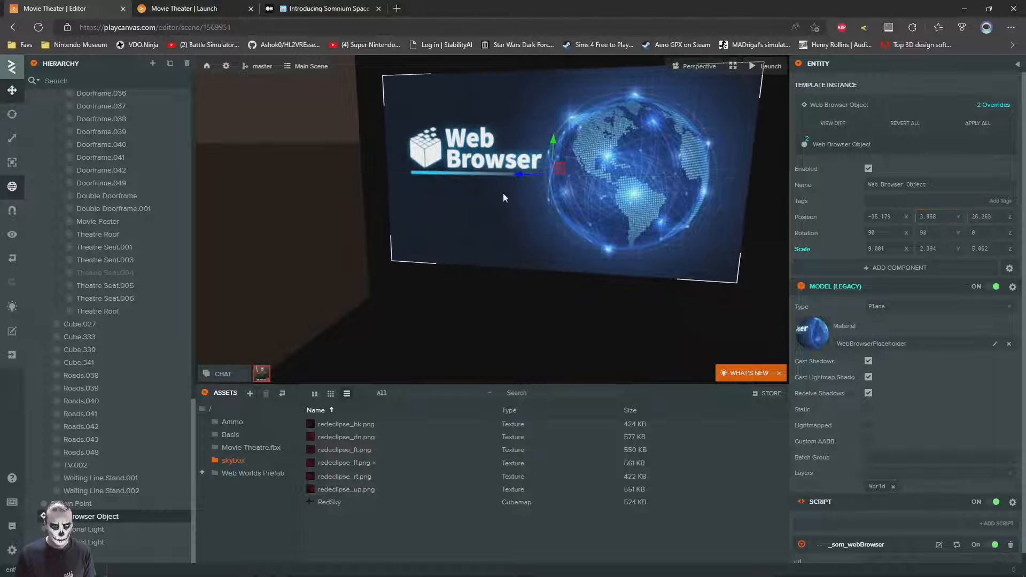
right_drag(474, 225, 508, 220)
drag(456, 214, 460, 209)
- Switch to the launched preview and walk the avatar around to check the enlarged browser screen and the auditorium walls
click(173, 8)
key(s)
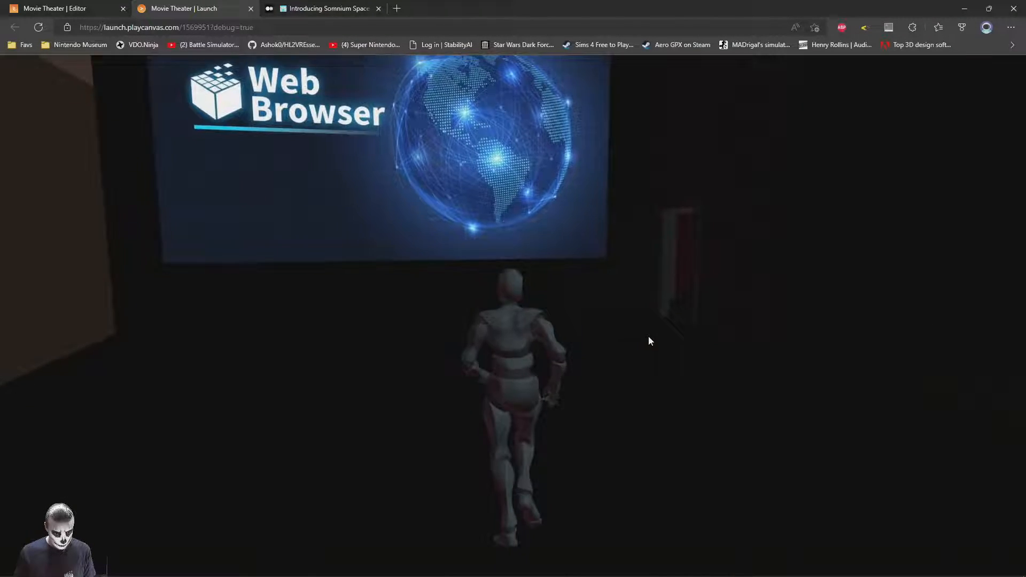
drag(649, 336, 267, 363)
key(w)
key(w)
drag(545, 365, 664, 360)
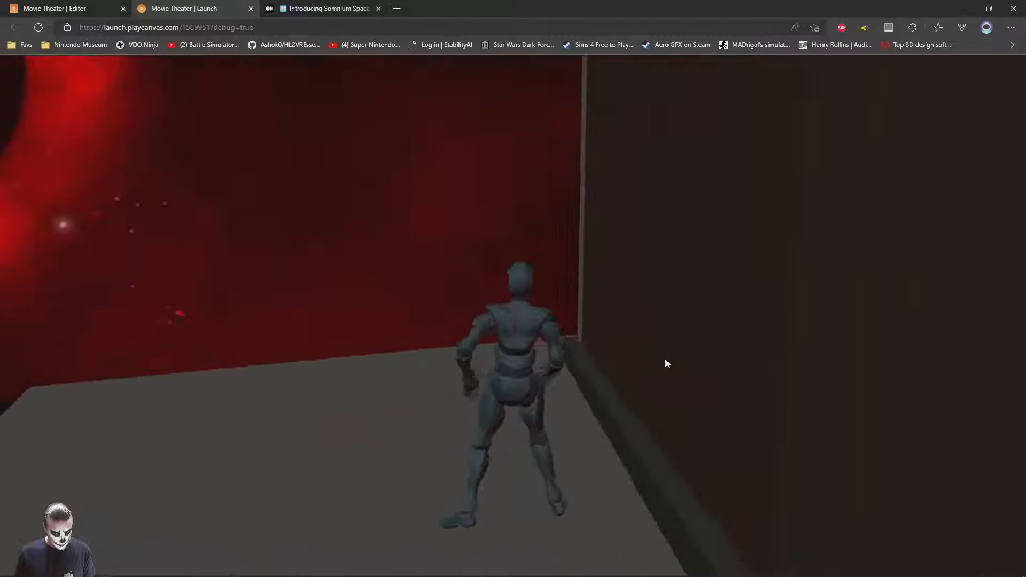
- Return to the editor, select the theater building mesh Cube.025, and add a Collision component to it
click(64, 8)
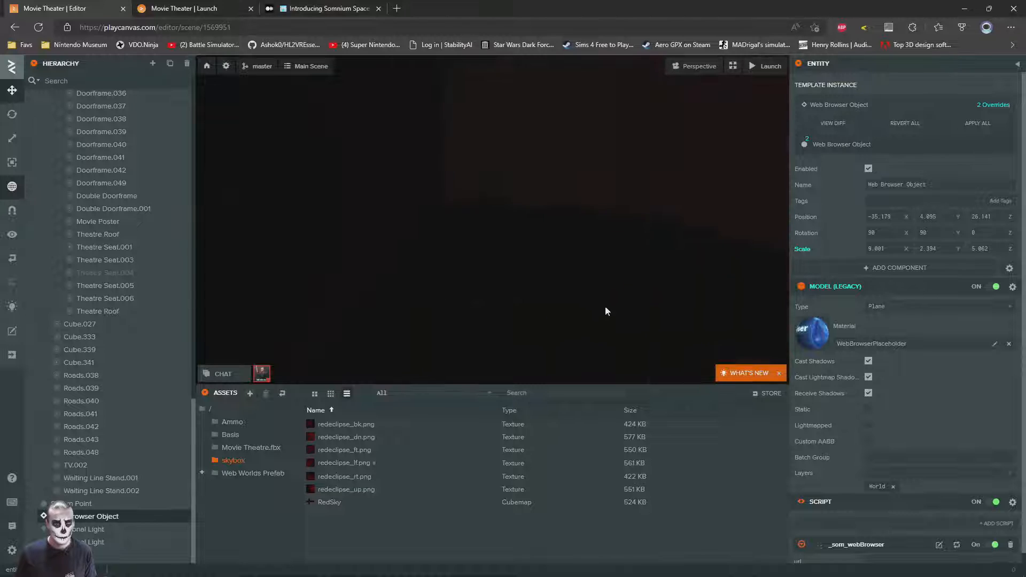
click(640, 228)
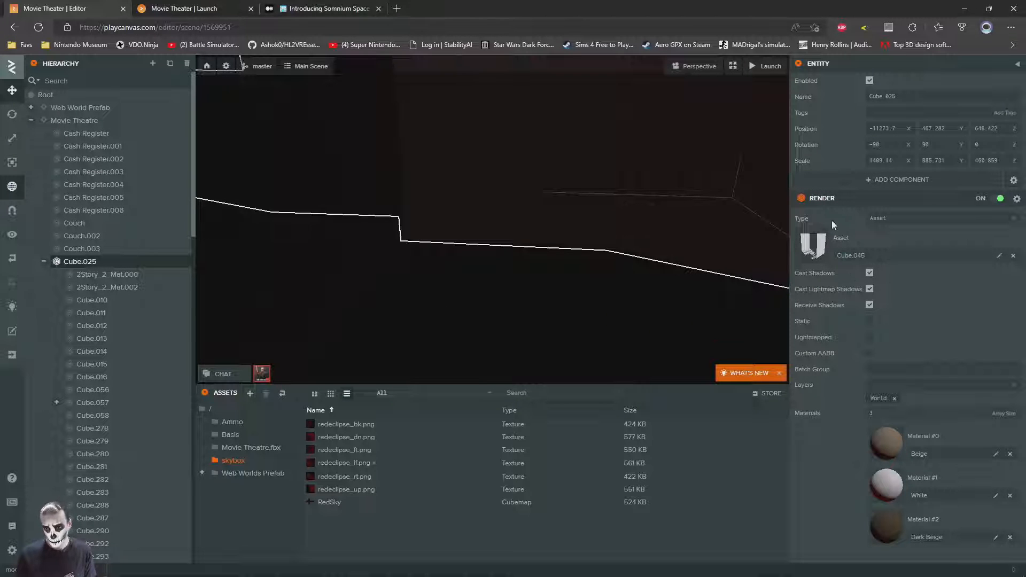
click(841, 182)
scroll(401, 236, down, 10)
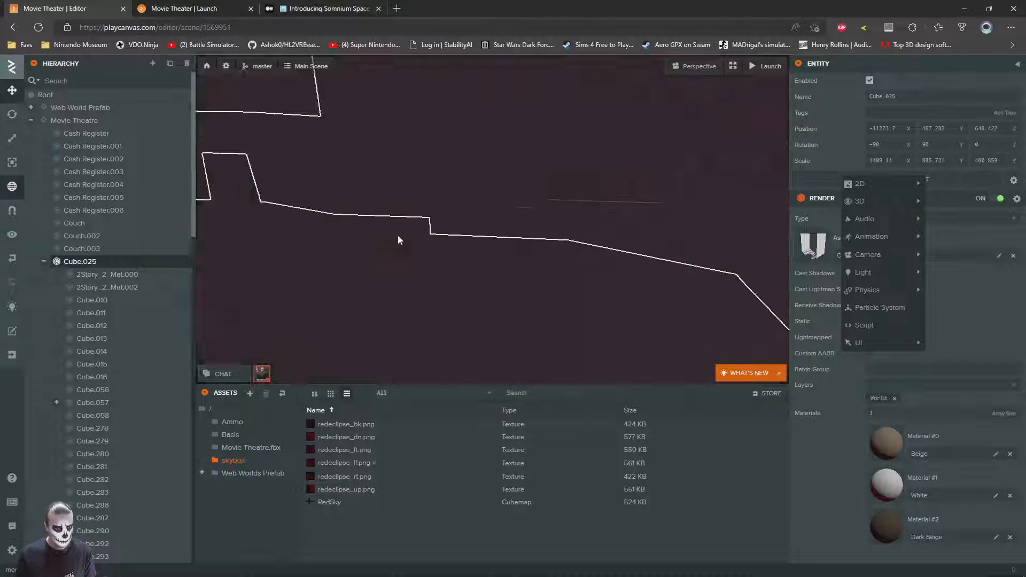
key(d)
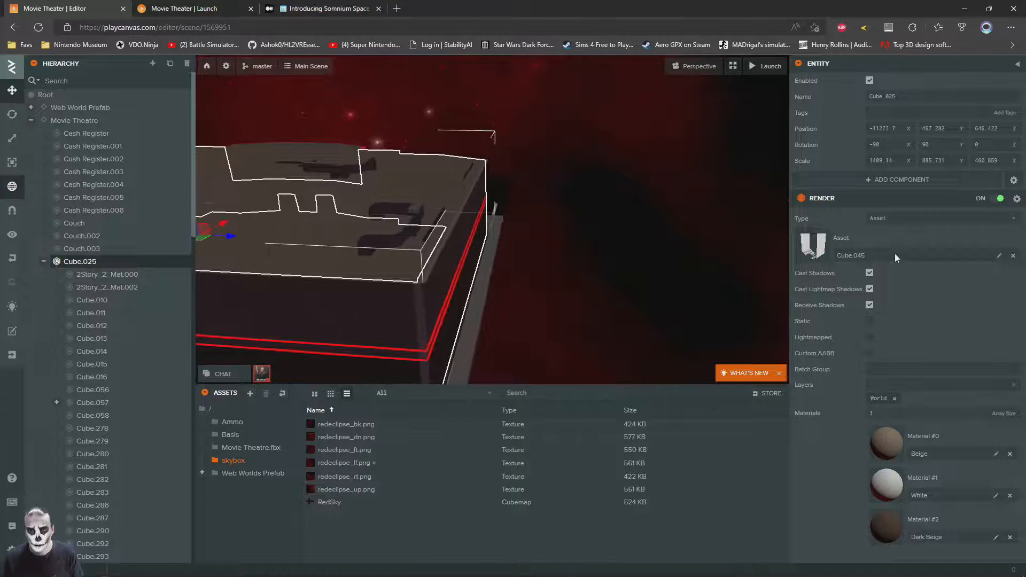
click(887, 180)
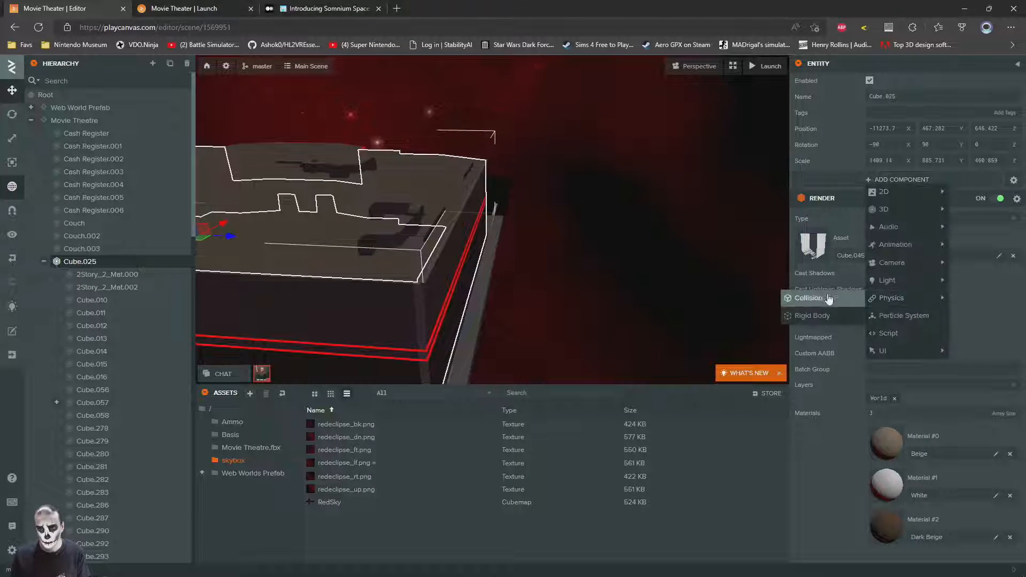
click(821, 298)
- Add a Rigid Body component to Cube.025 and set its collision type to Mesh
click(882, 180)
mouse_move(877, 276)
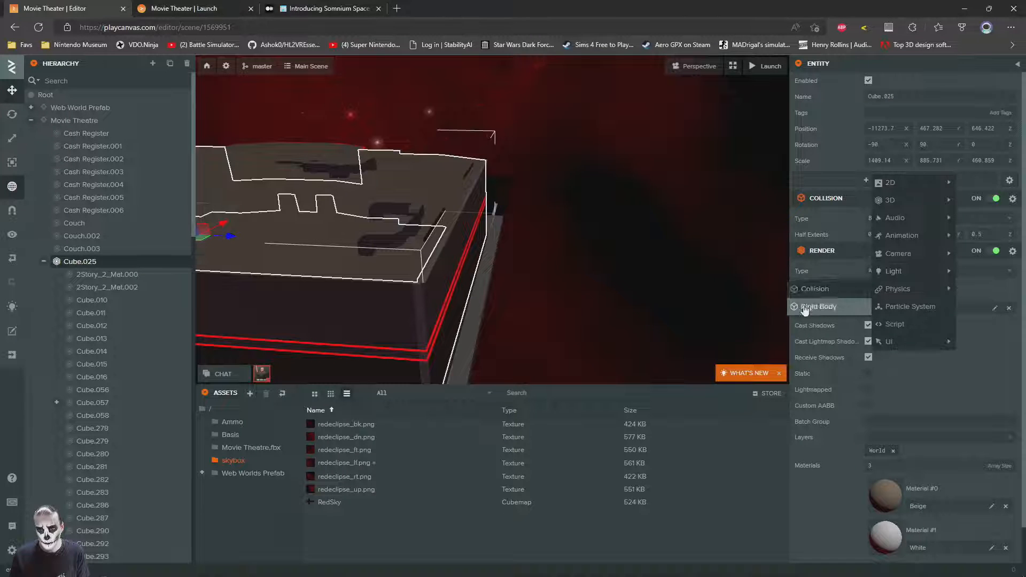
click(818, 307)
click(879, 278)
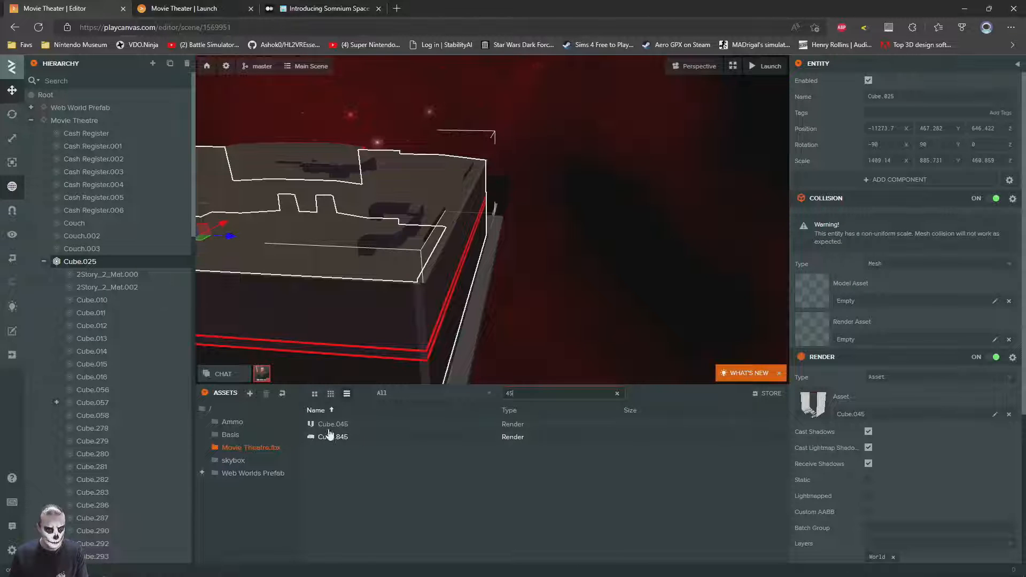
- Assign the Cube.045 render asset to Cube.025's mesh collision, and walk the avatar along the exterior walls in the launched preview
drag(390, 427, 882, 322)
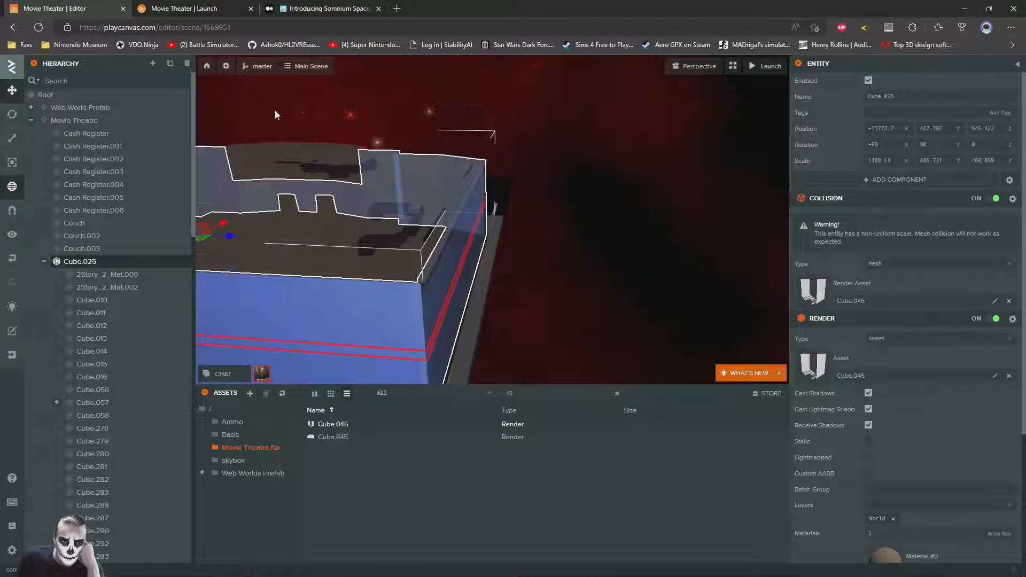
click(245, 8)
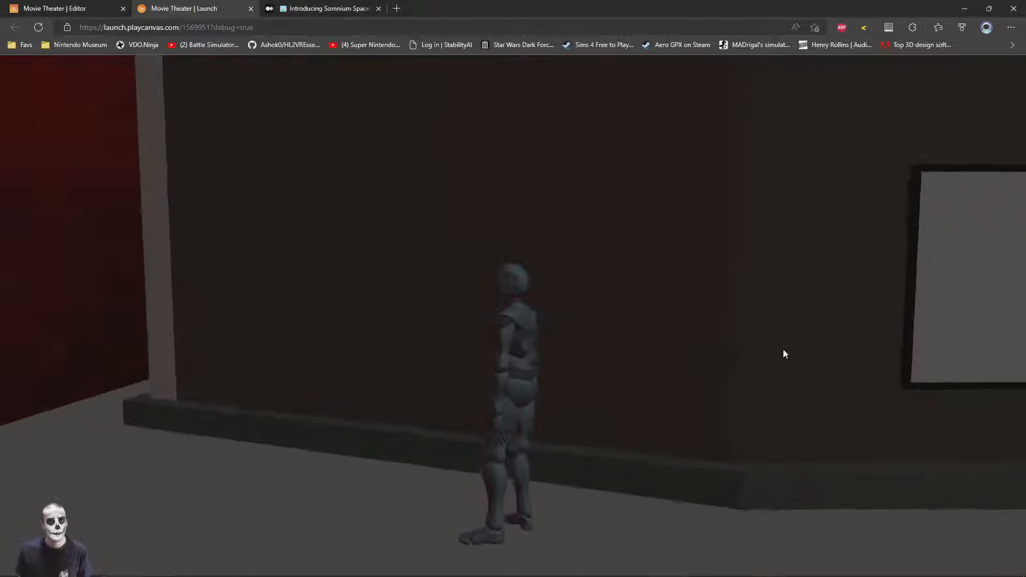
key(w)
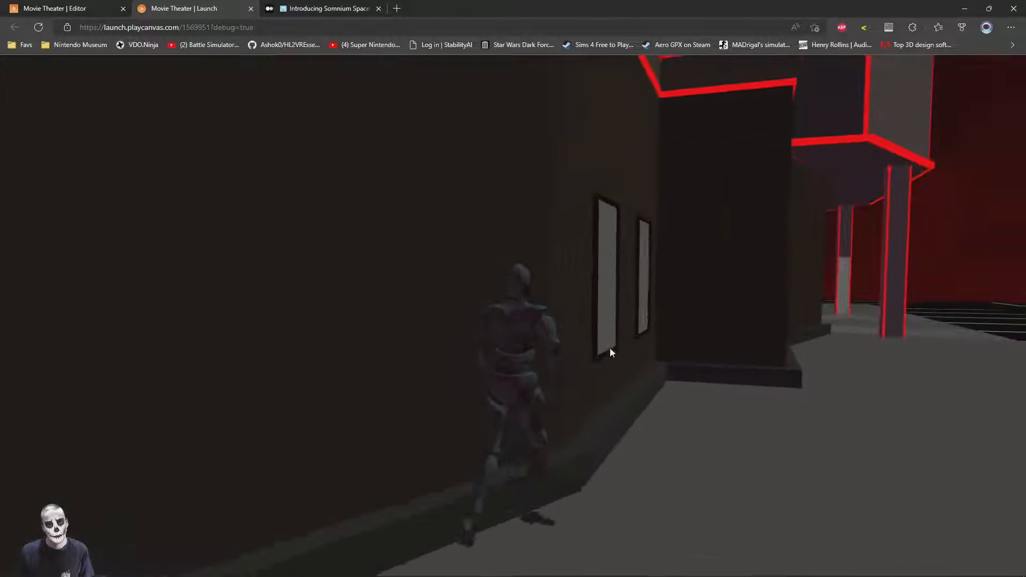
key(w)
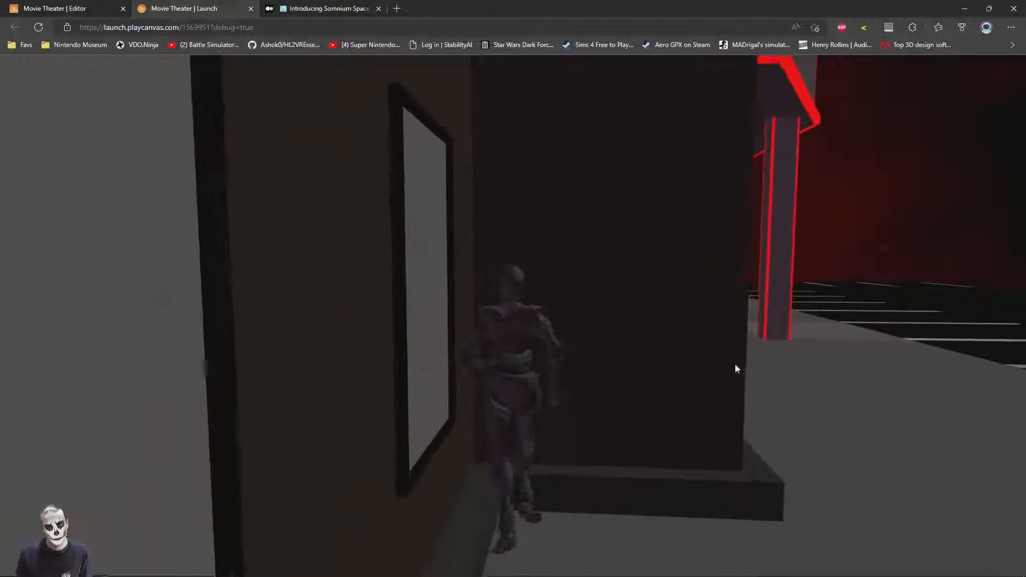
key(w)
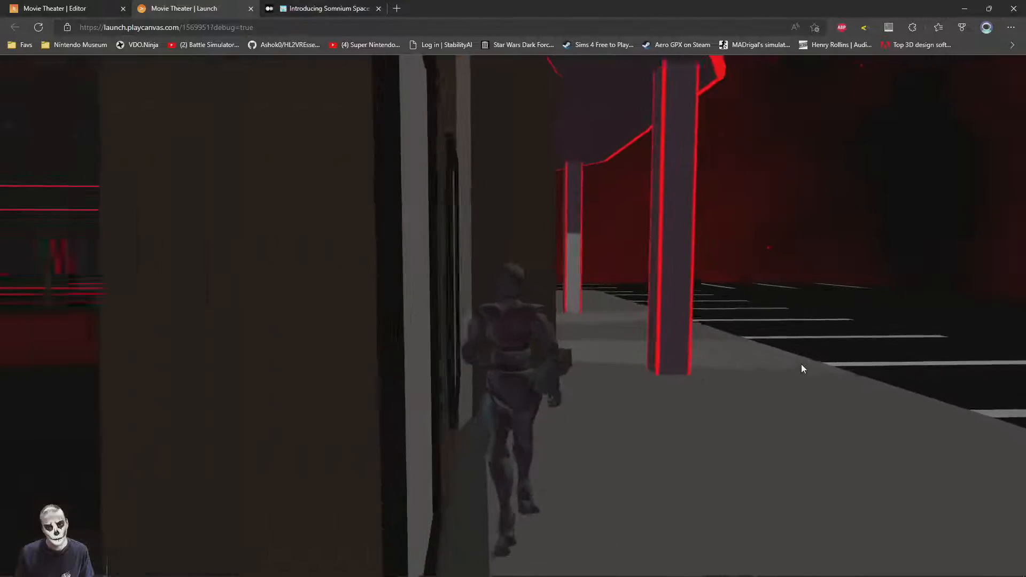
key(w)
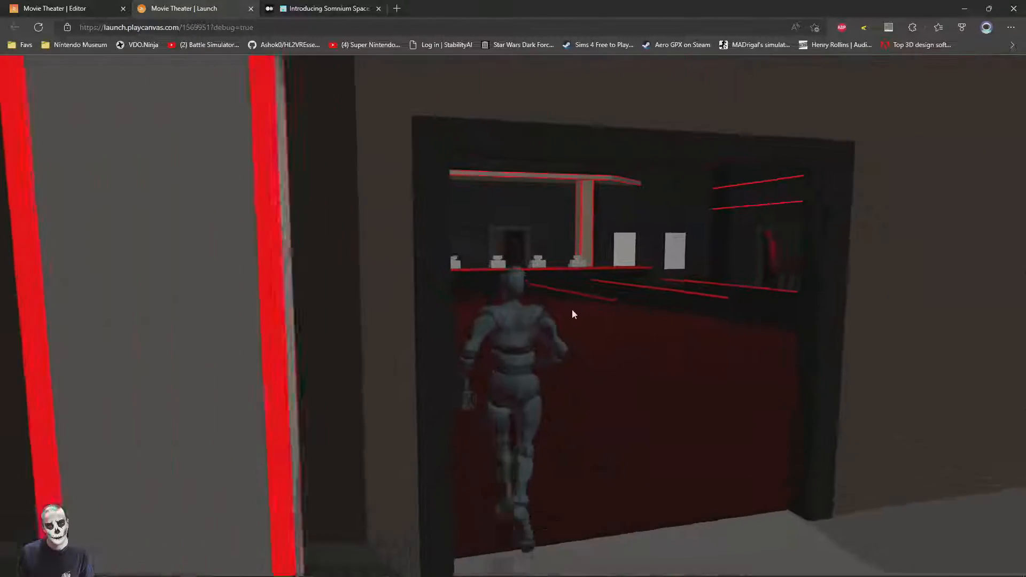
- Walk the avatar through the lobby into the auditorium and examine its walls and the web browser screen
key(w)
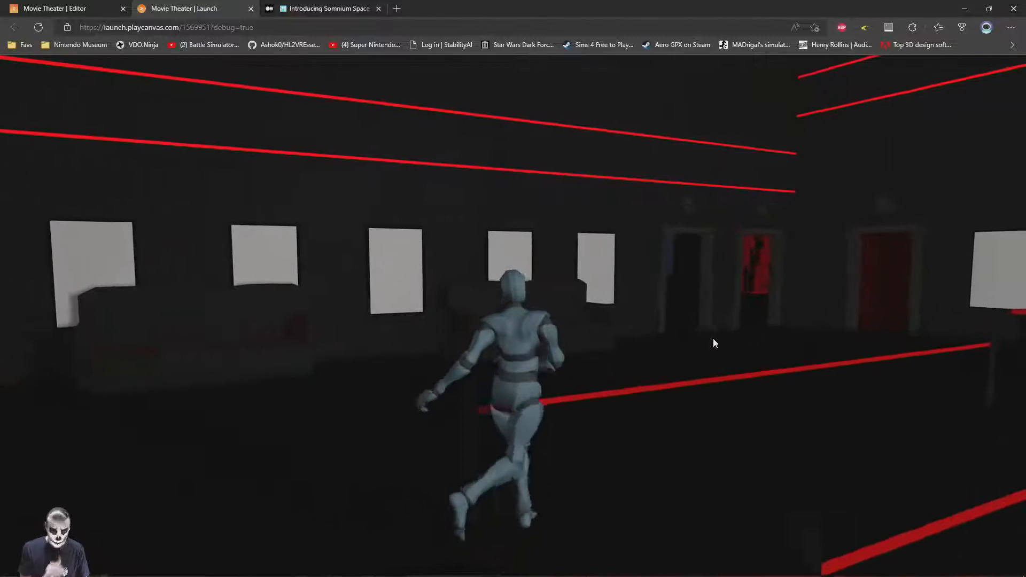
key(w)
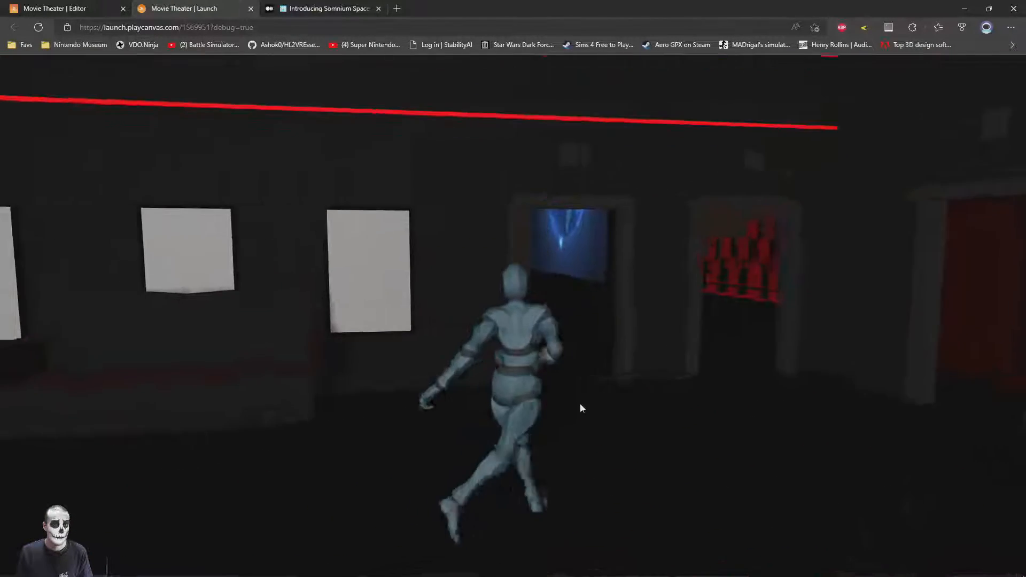
key(w)
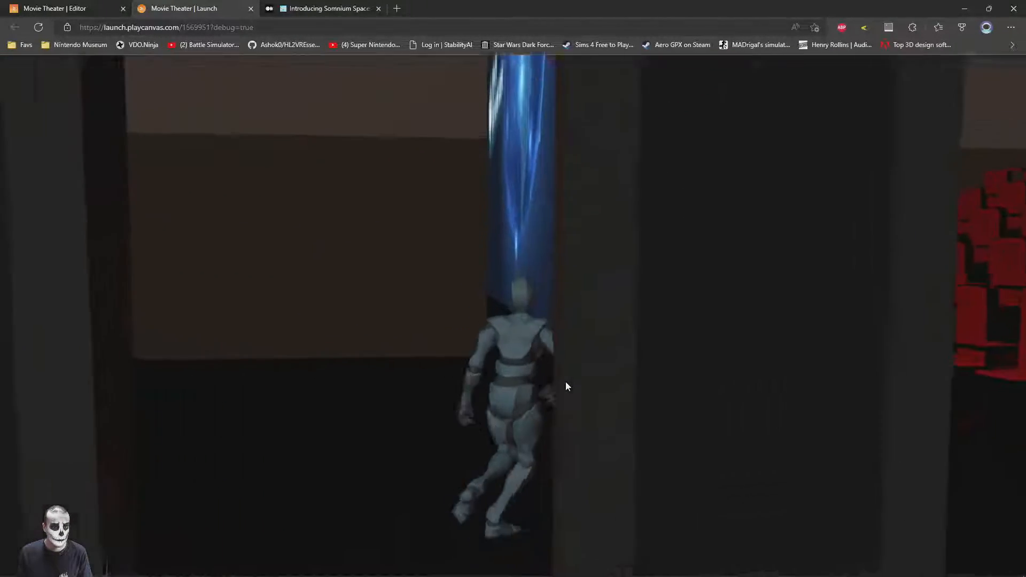
key(w)
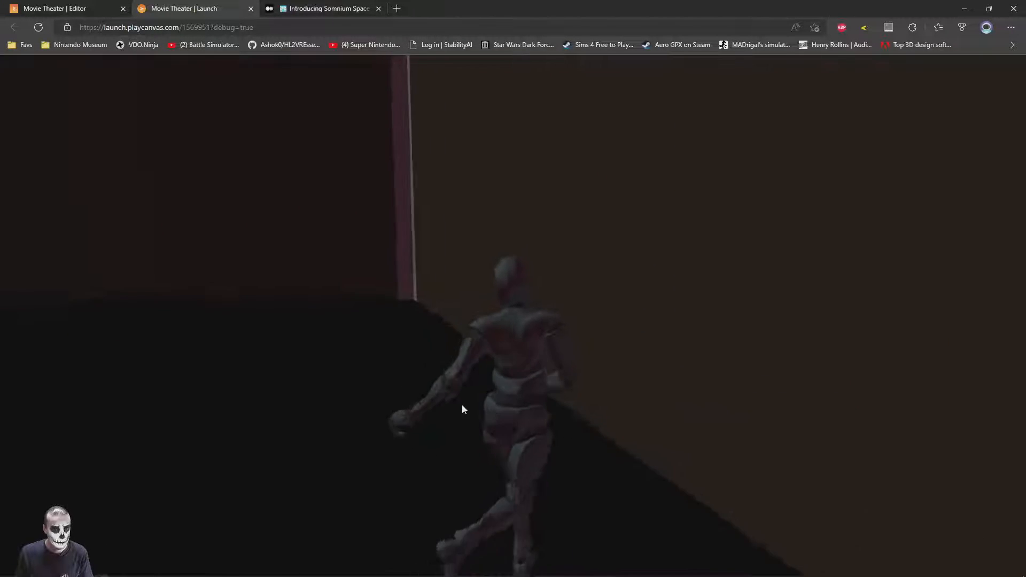
key(w)
key(w)
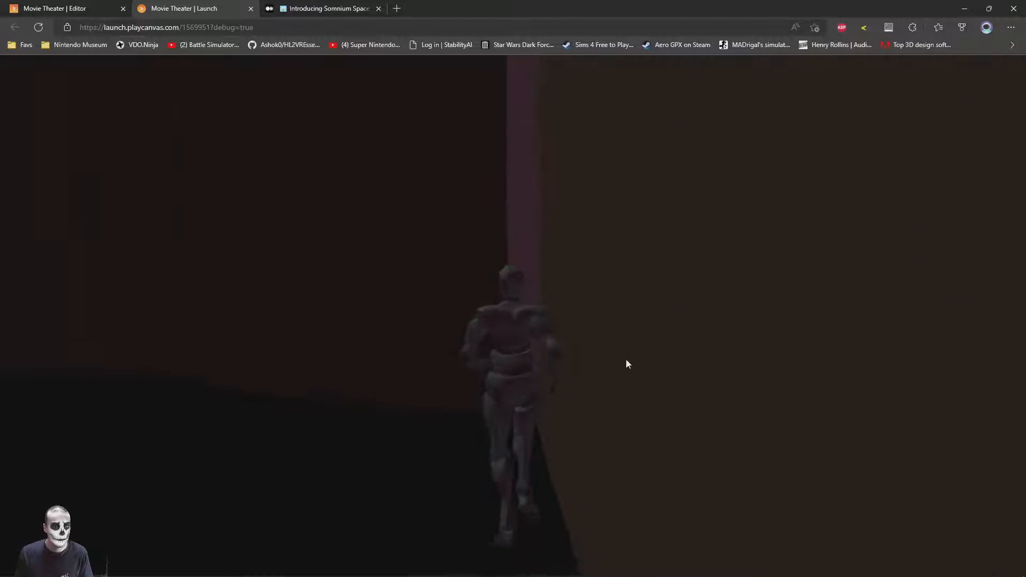
key(w)
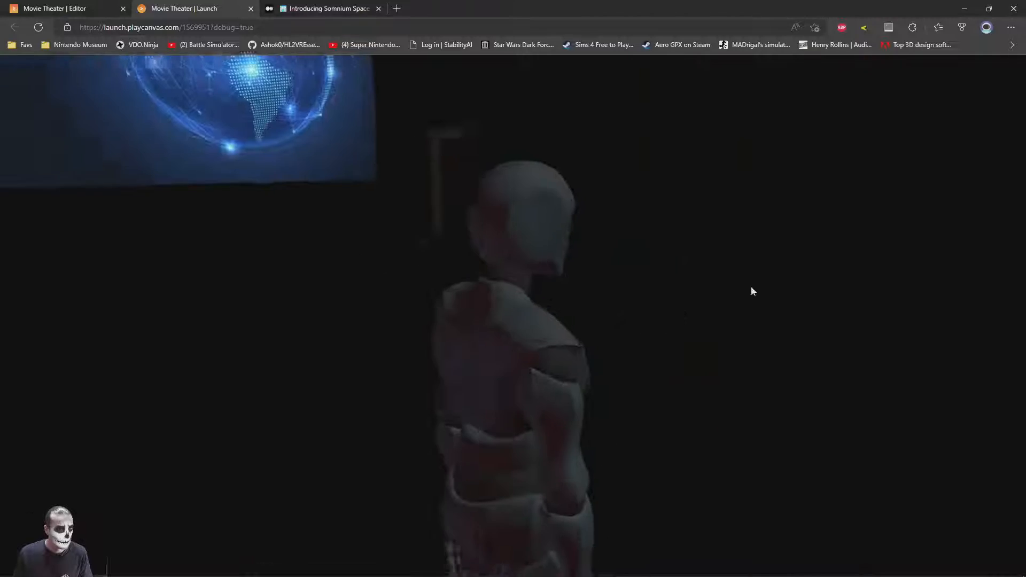
key(w)
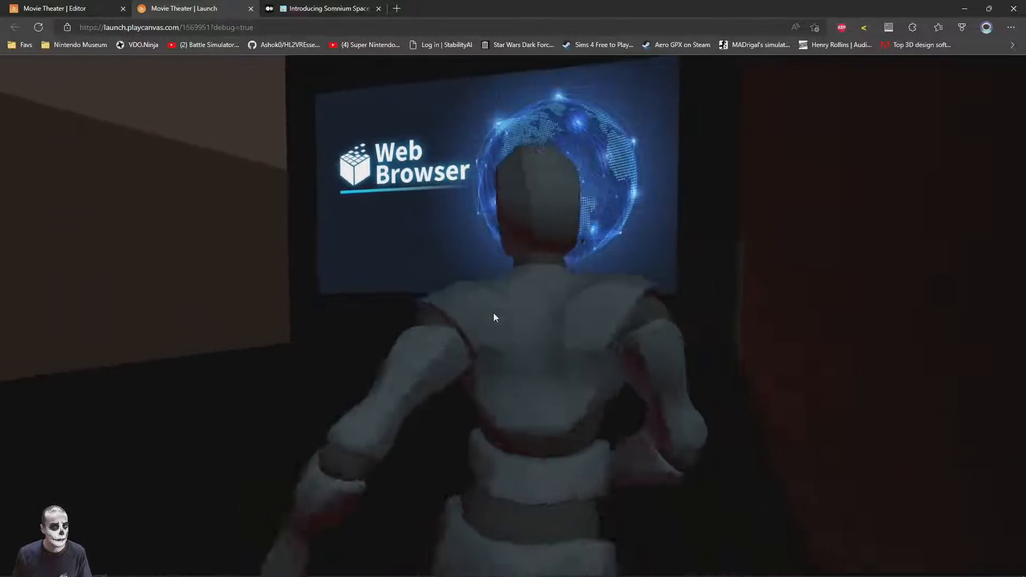
key(w)
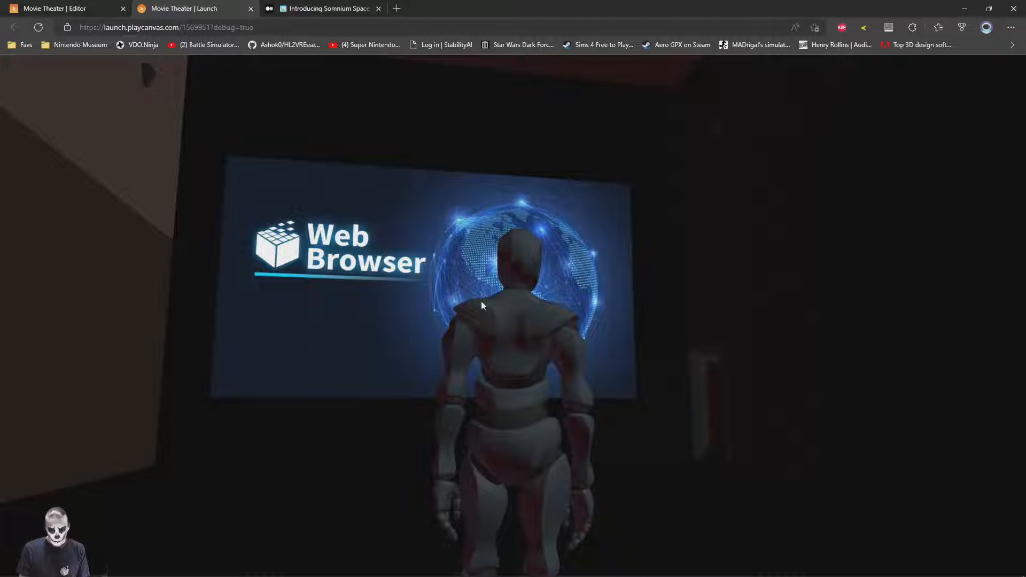
key(w)
drag(441, 246, 581, 336)
- Return to the editor, select the lobby's Point Light, and turn off its shadow casting
click(61, 8)
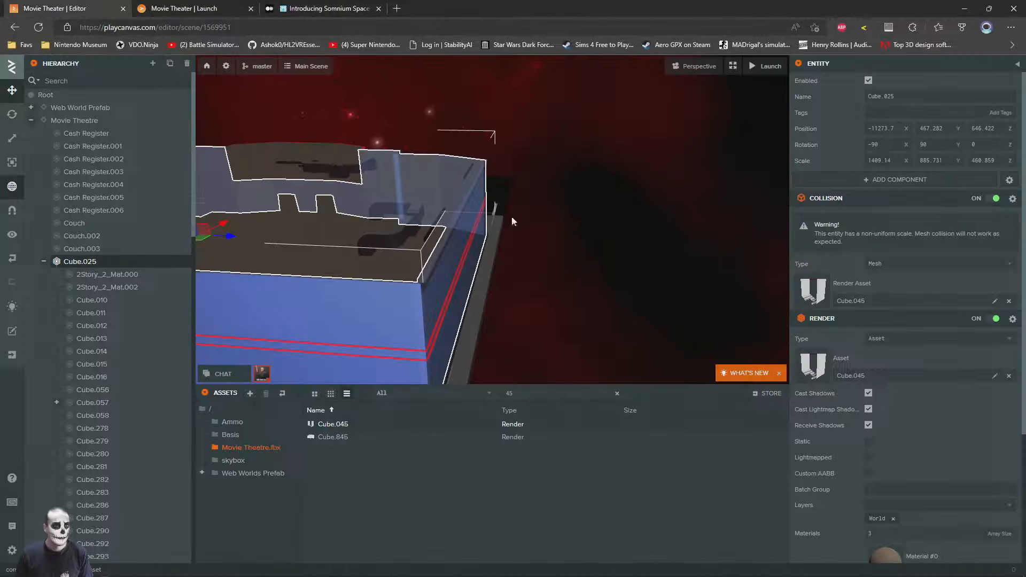
key(w)
right_drag(425, 266, 382, 223)
right_drag(472, 232, 518, 281)
right_drag(463, 170, 360, 275)
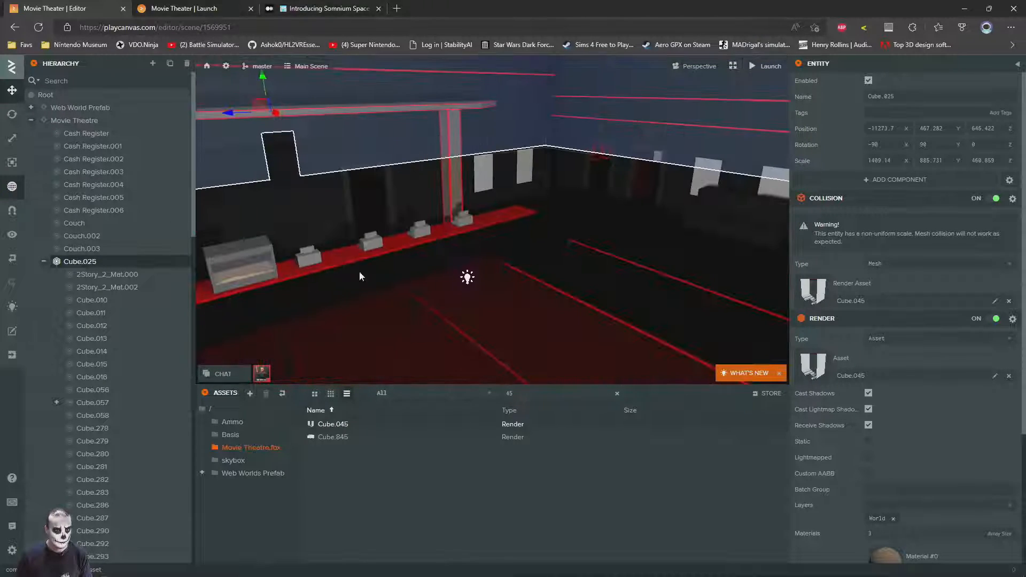
click(467, 277)
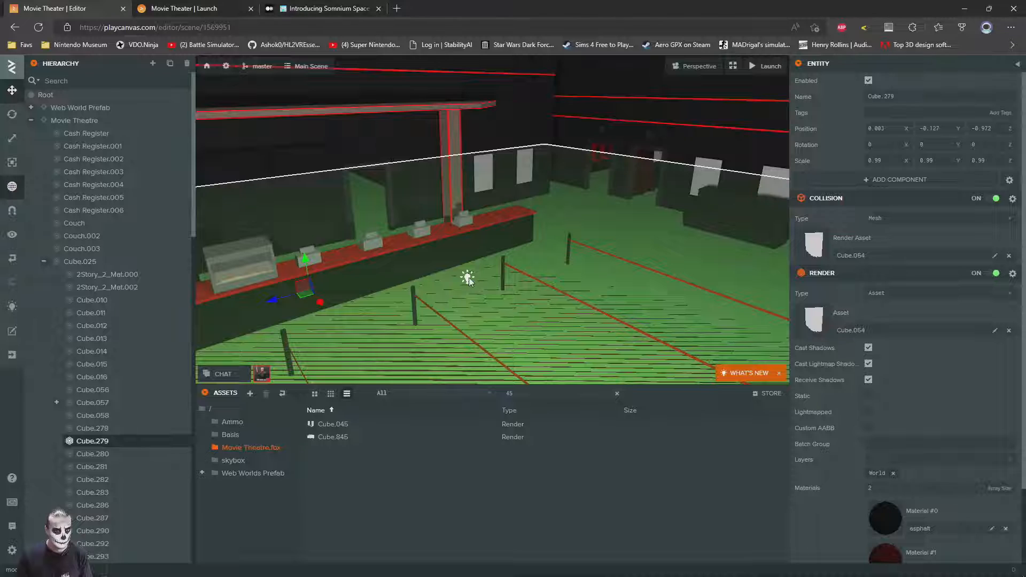
click(467, 277)
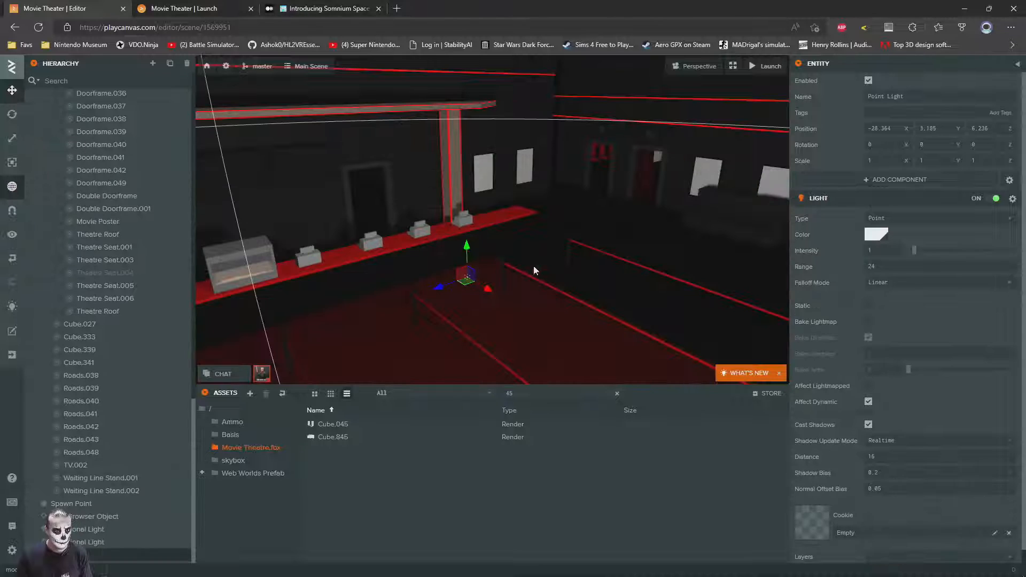
click(868, 425)
- Move the Point Light from the lobby into the auditorium near the browser screen, at about Z 26.51
right_drag(614, 299, 786, 262)
key(a)
drag(731, 255, 412, 224)
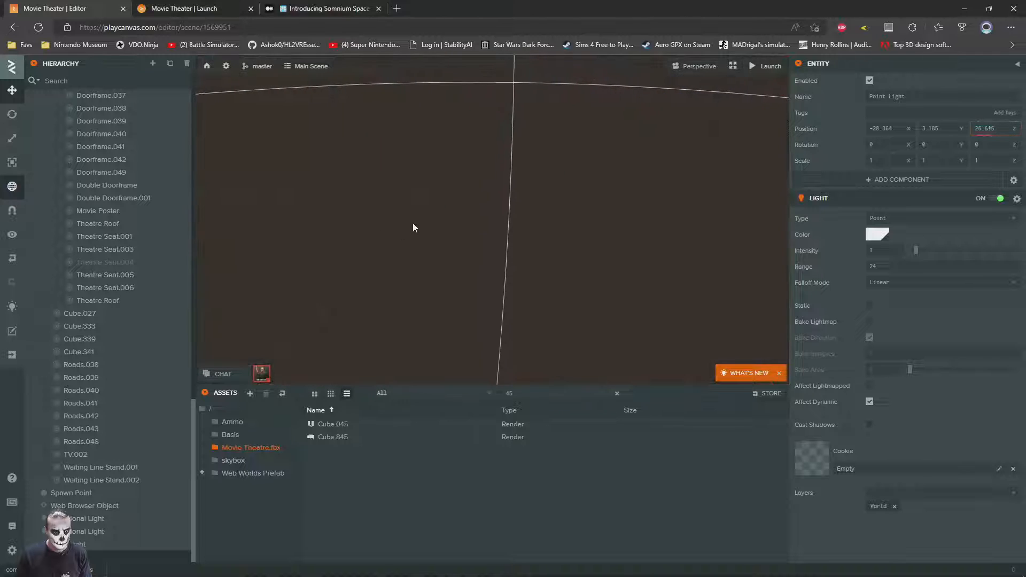
key(w)
right_drag(596, 233, 584, 230)
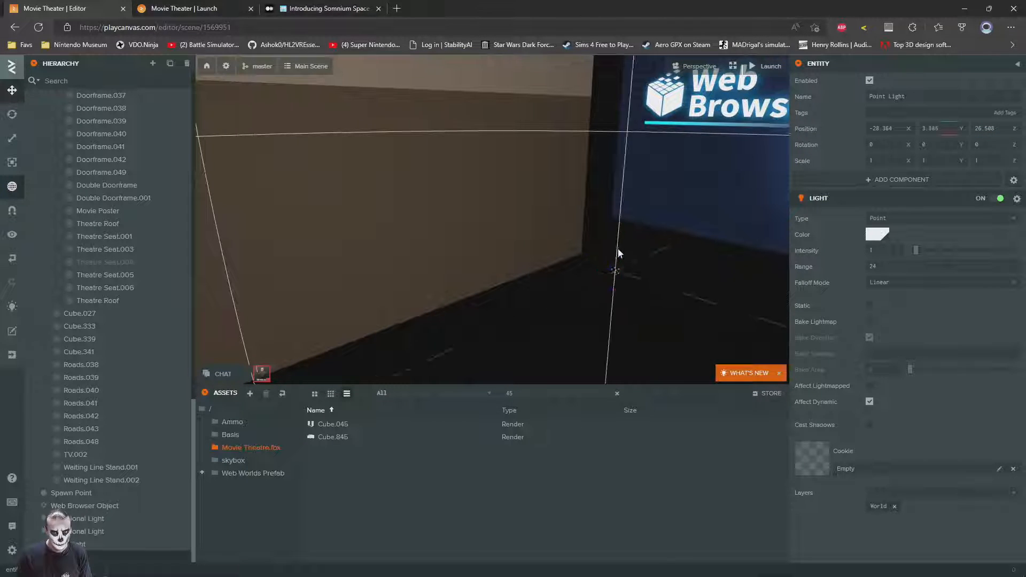
- Set the Point Light's range to 16 and lower it to about Y 2.71
text(16)
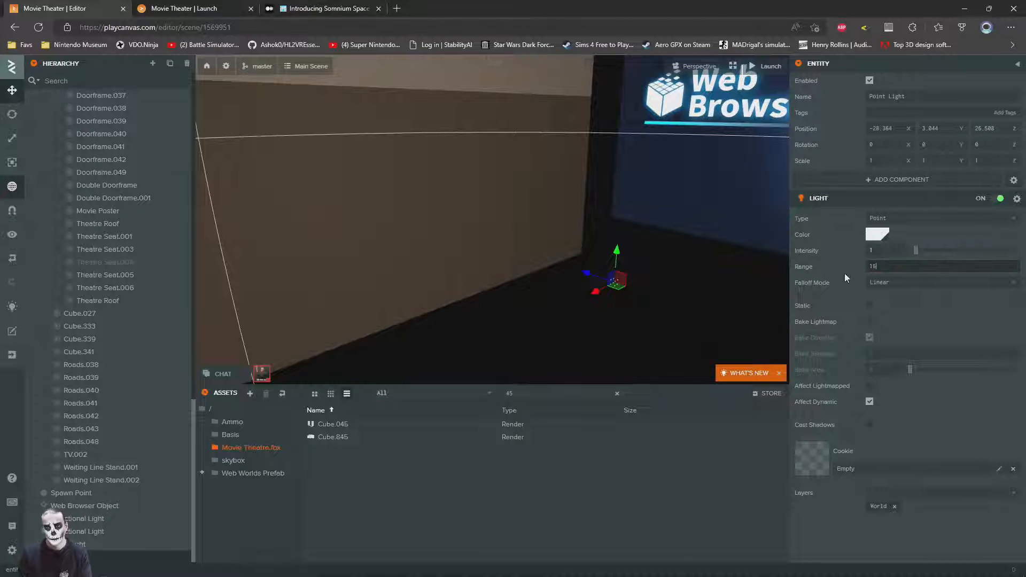
key(Return)
right_drag(457, 204, 485, 263)
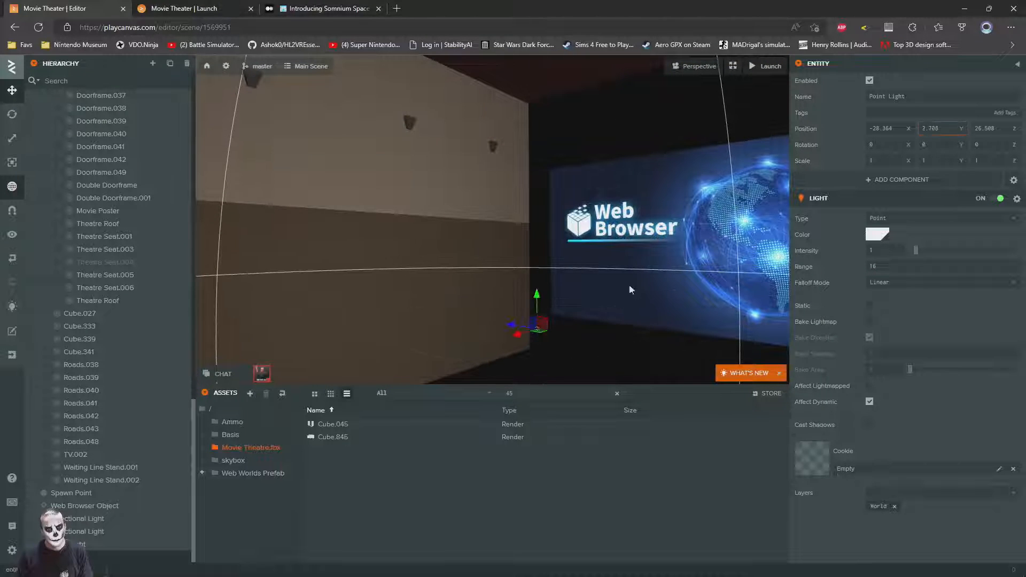
- Set the Point Light's range to 8 and reposition it in front of the screen at about X -30.53, Z 26.40
drag(879, 266, 839, 266)
text(8)
key(Return)
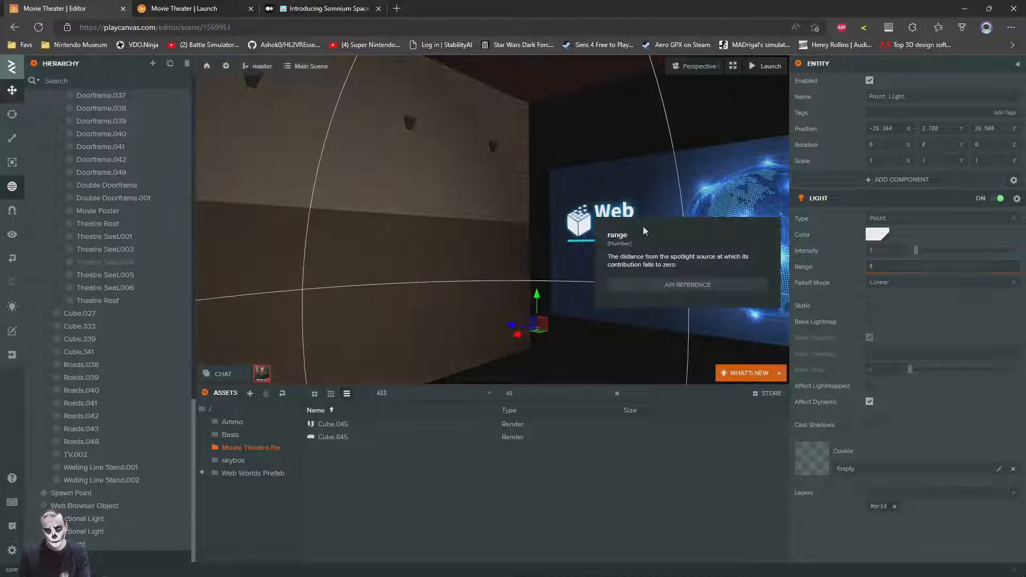
right_drag(567, 218, 527, 203)
drag(376, 228, 461, 241)
right_drag(461, 240, 562, 235)
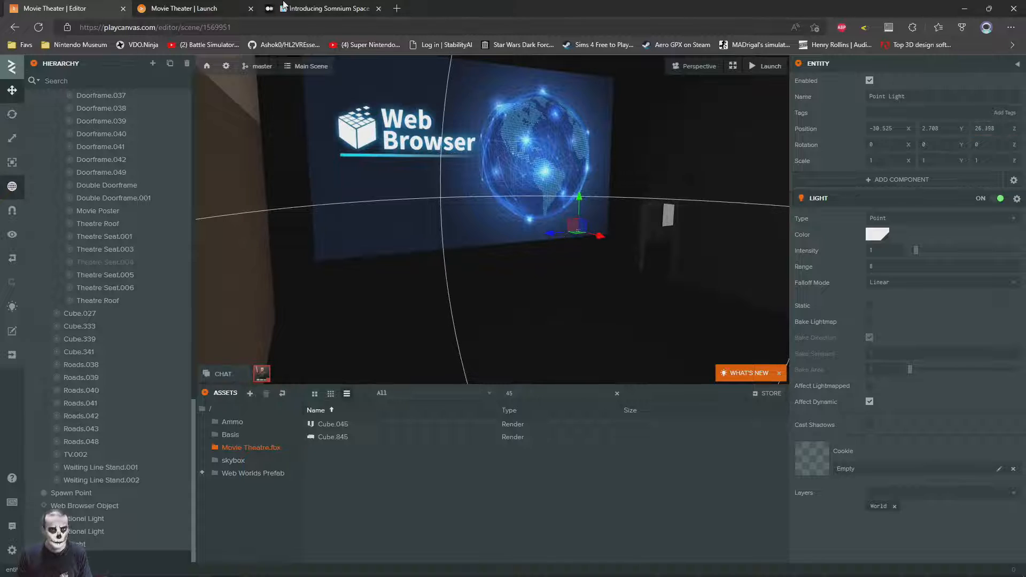
- Switch to the launched preview and walk the avatar between the auditorium and the lobby to check the new lighting
click(214, 8)
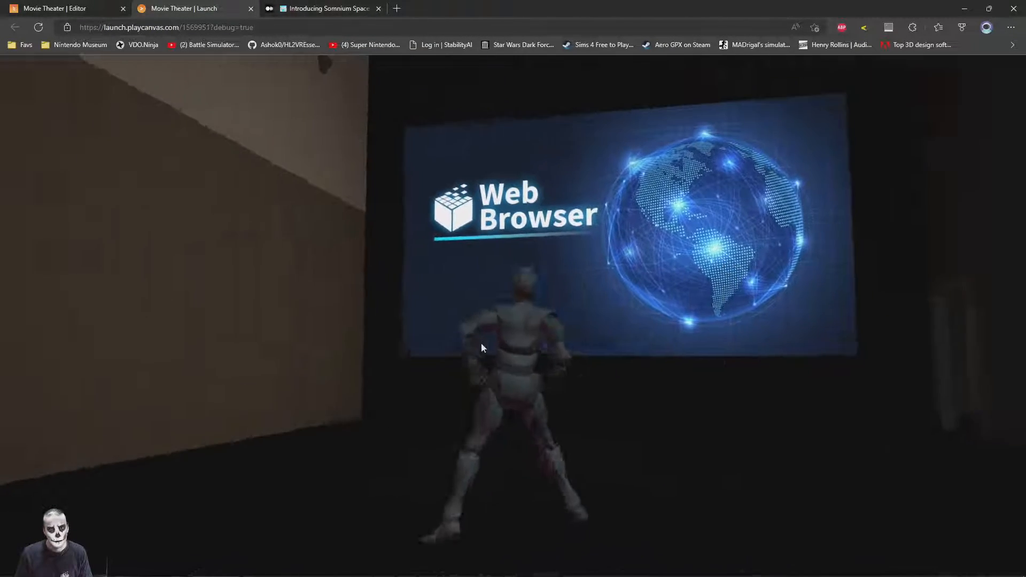
key(w)
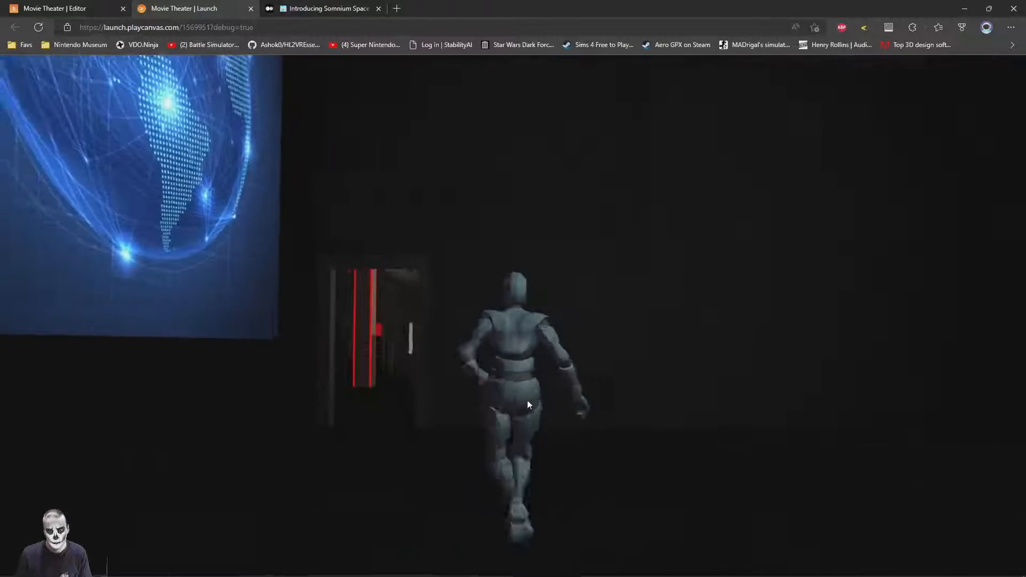
key(w)
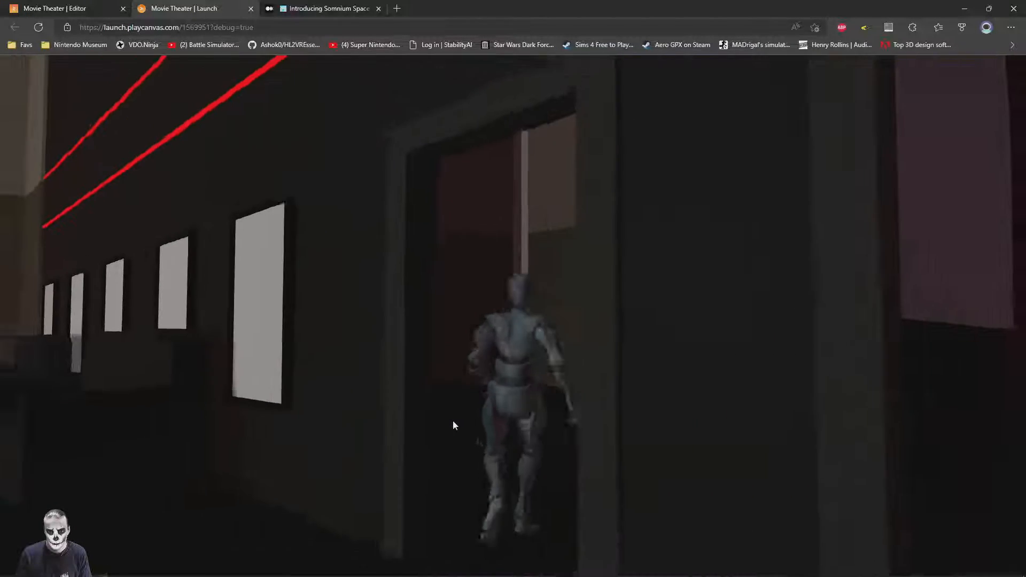
key(w)
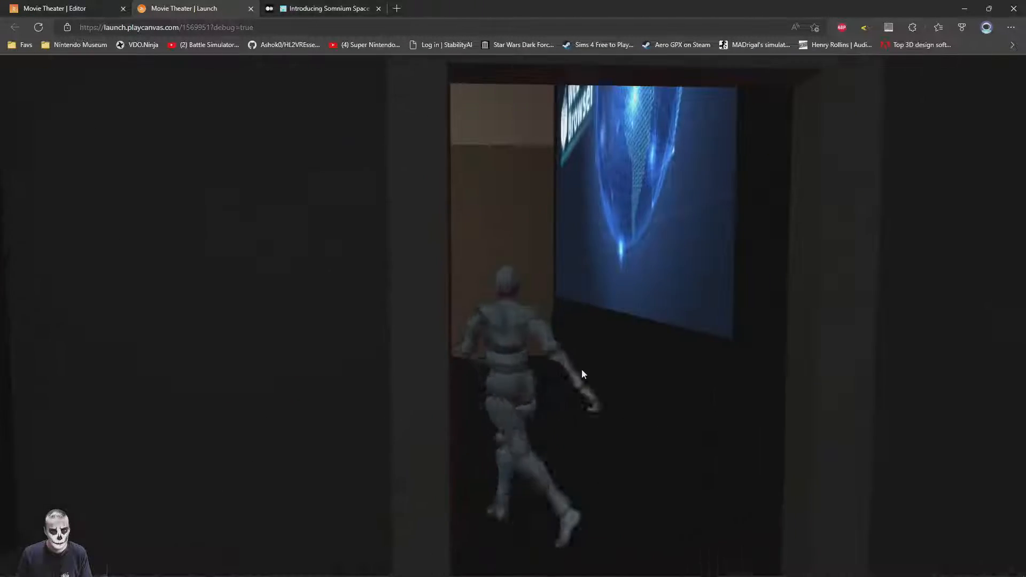
key(w)
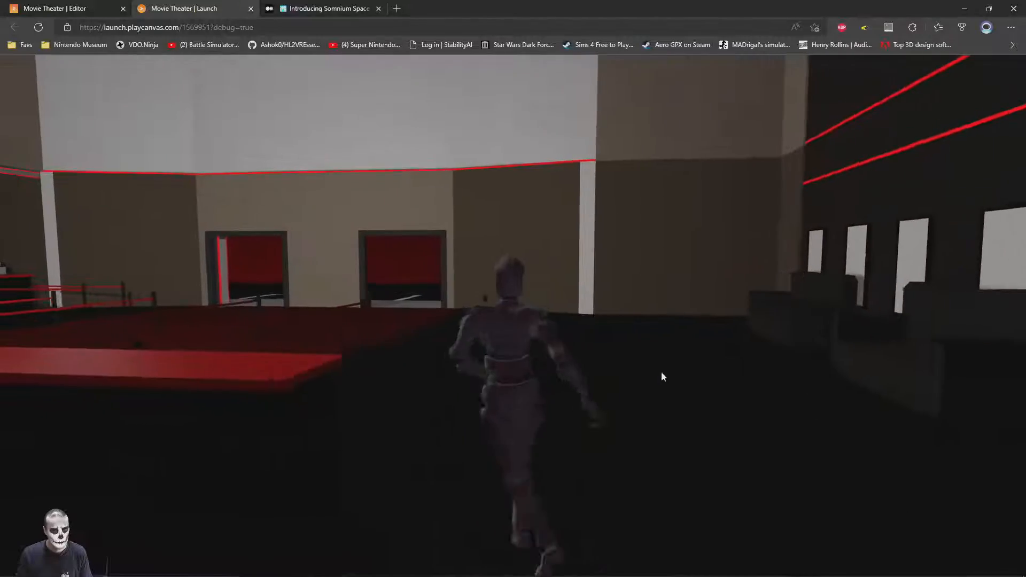
key(w)
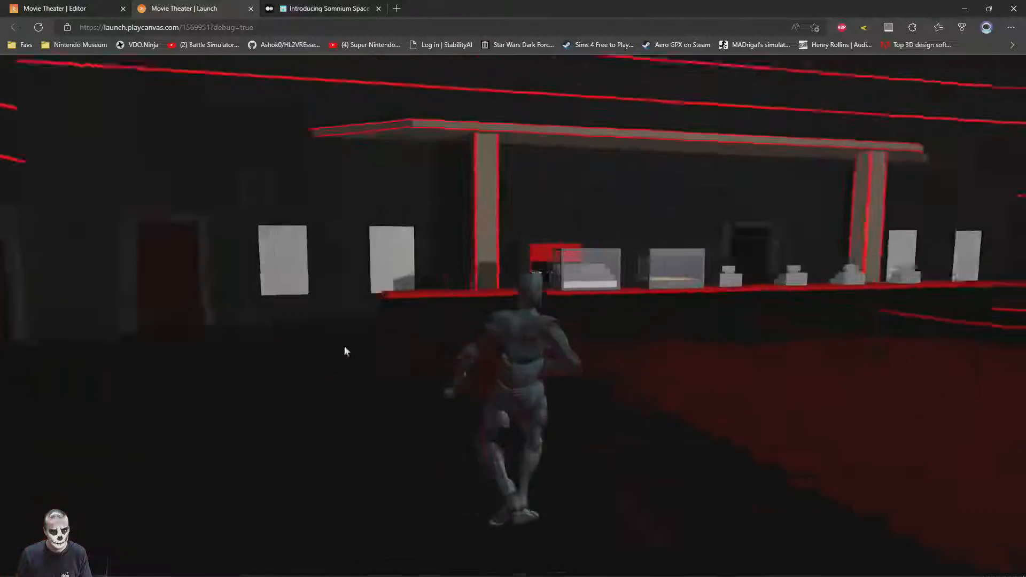
key(w)
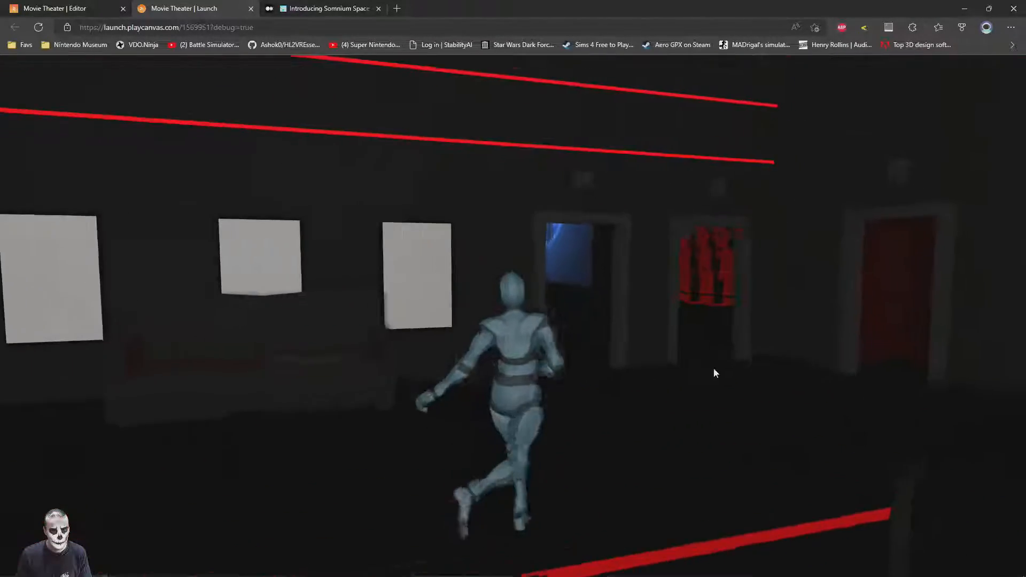
key(w)
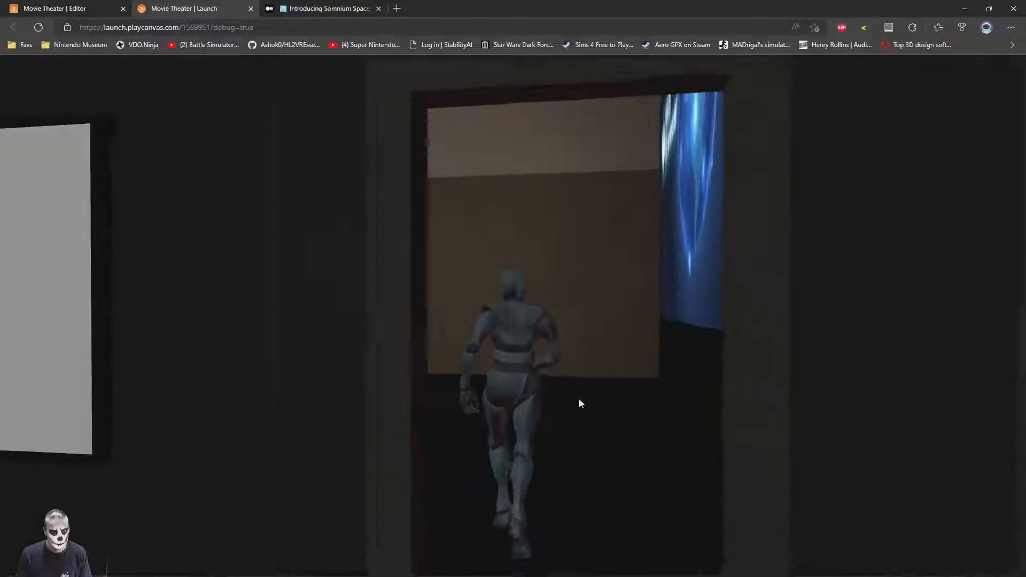
key(w)
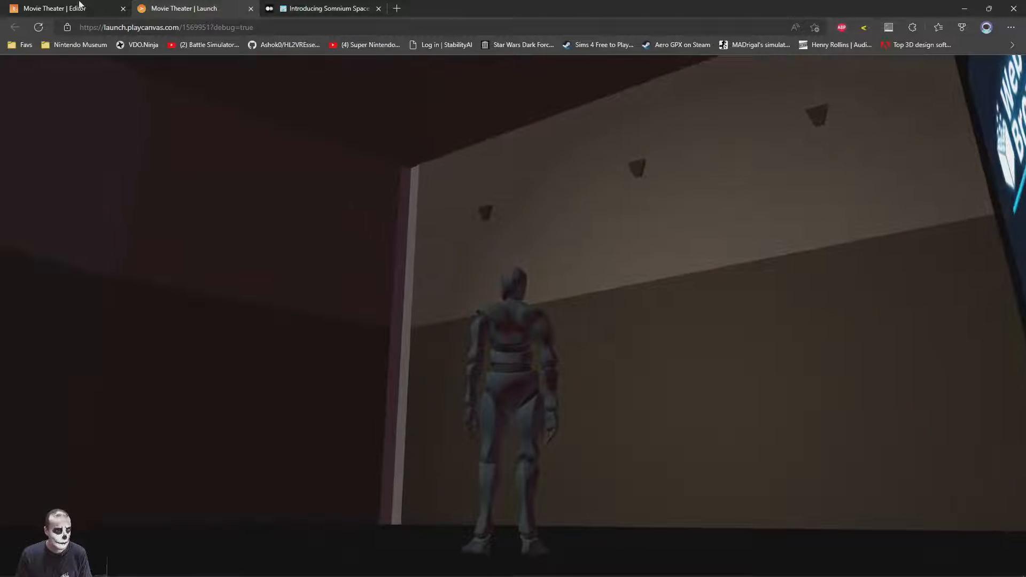
- Assign the Black.002 material to Material #2 of the auditorium side wall Cube.025 and check it in the launched preview
click(67, 5)
click(400, 264)
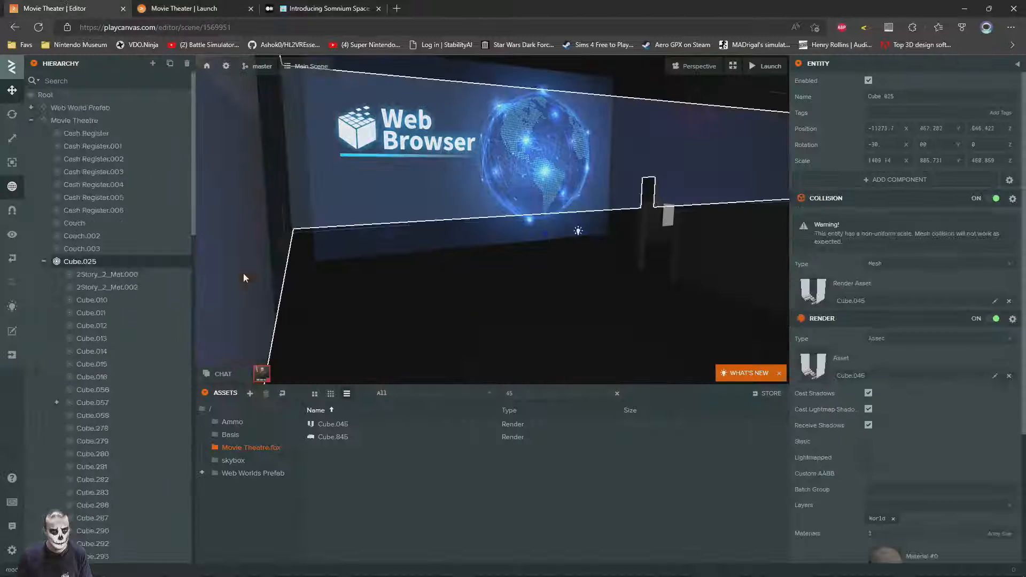
drag(507, 257, 603, 282)
scroll(896, 451, down, 3)
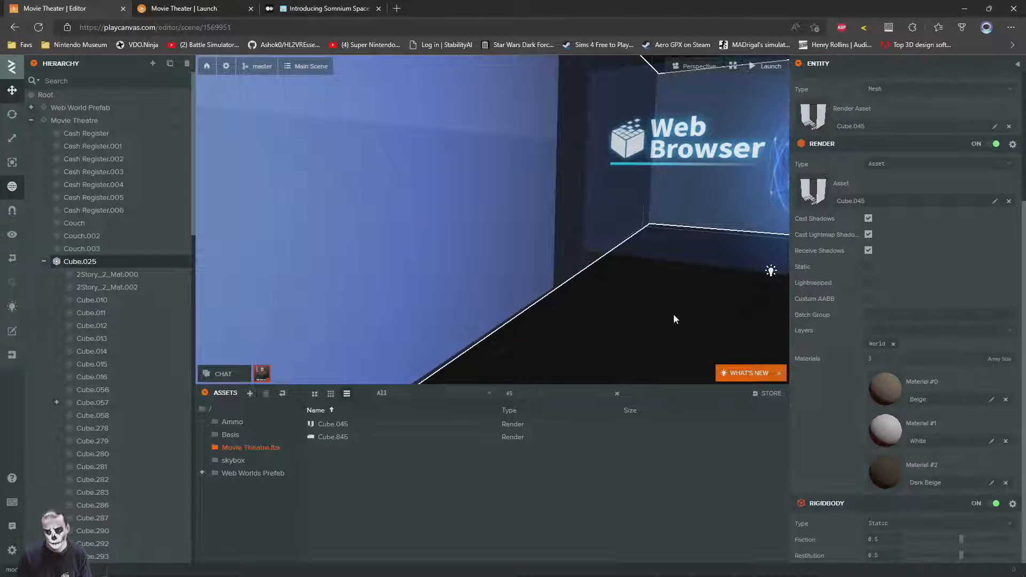
scroll(407, 231, up, 2)
drag(499, 231, 539, 235)
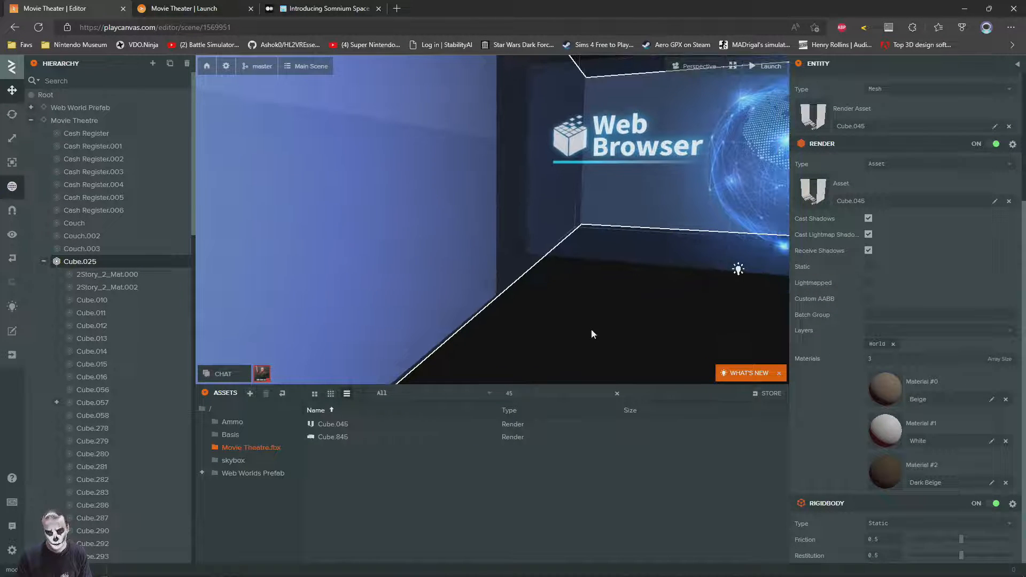
click(208, 411)
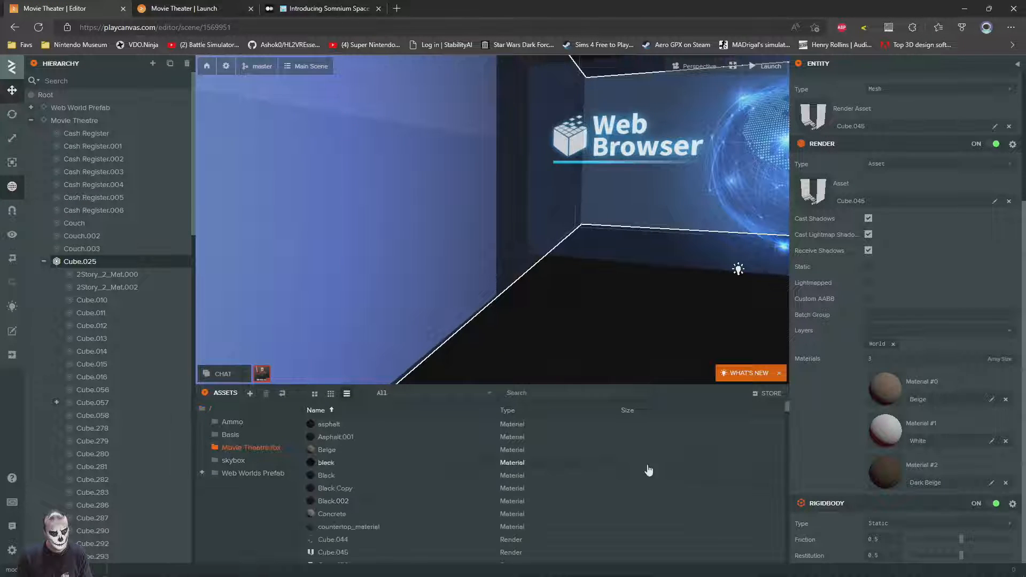
drag(330, 505, 893, 471)
click(530, 274)
click(169, 8)
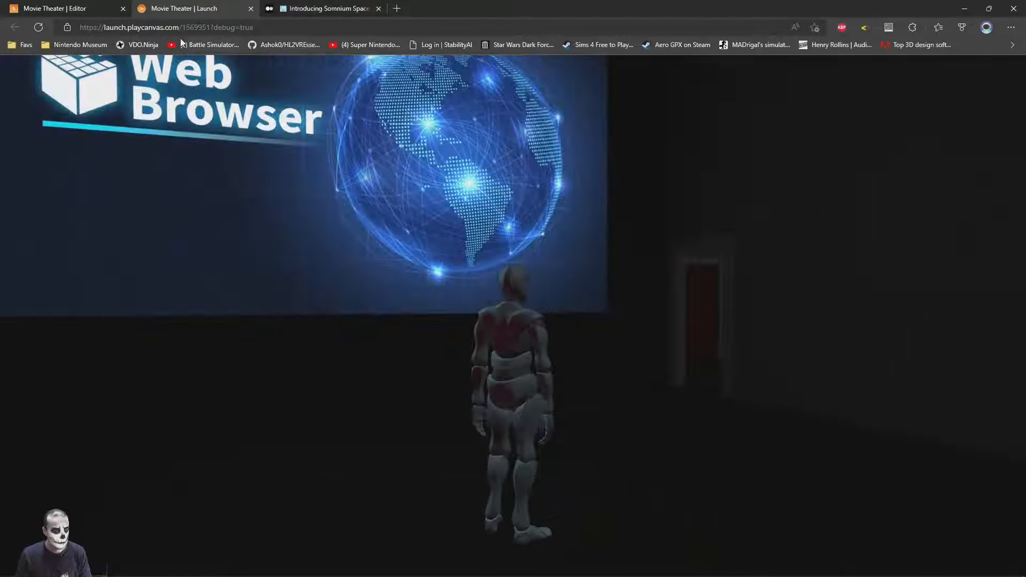
- Duplicate the Black Copy material and assign the new copy to Material #2 of the auditorium wall Cube.025
click(88, 7)
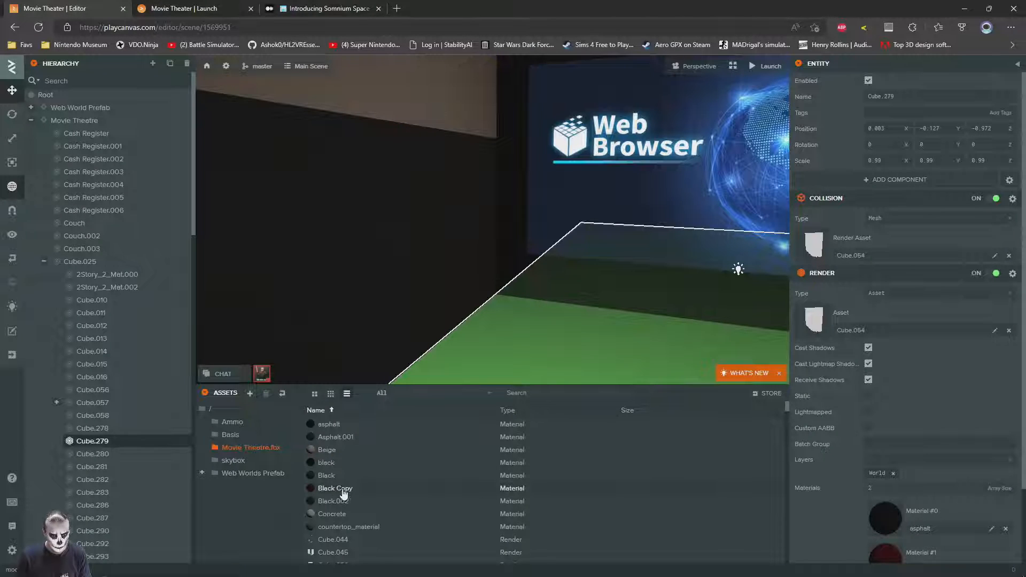
drag(343, 493, 861, 487)
drag(328, 491, 398, 490)
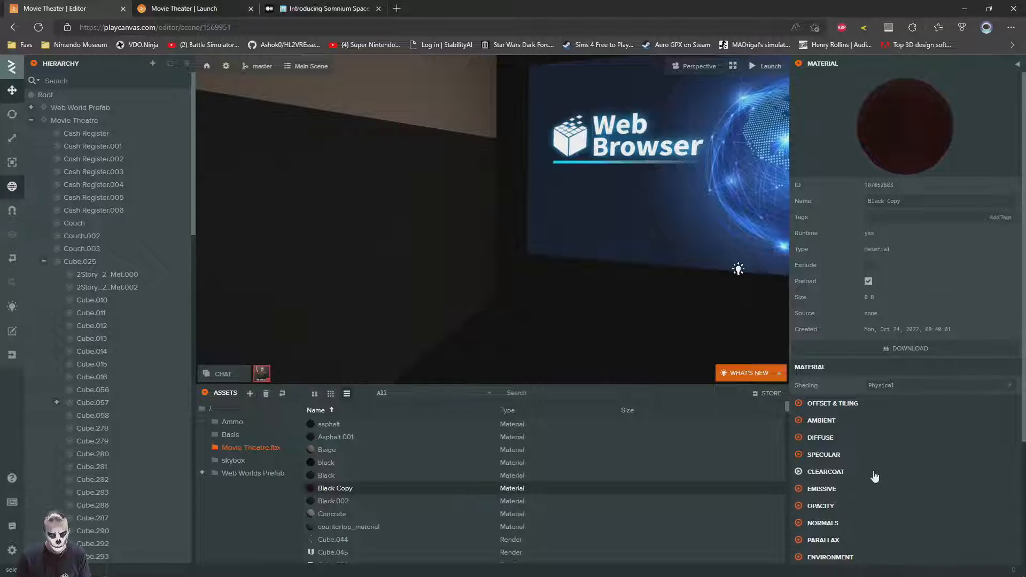
scroll(872, 478, down, 3)
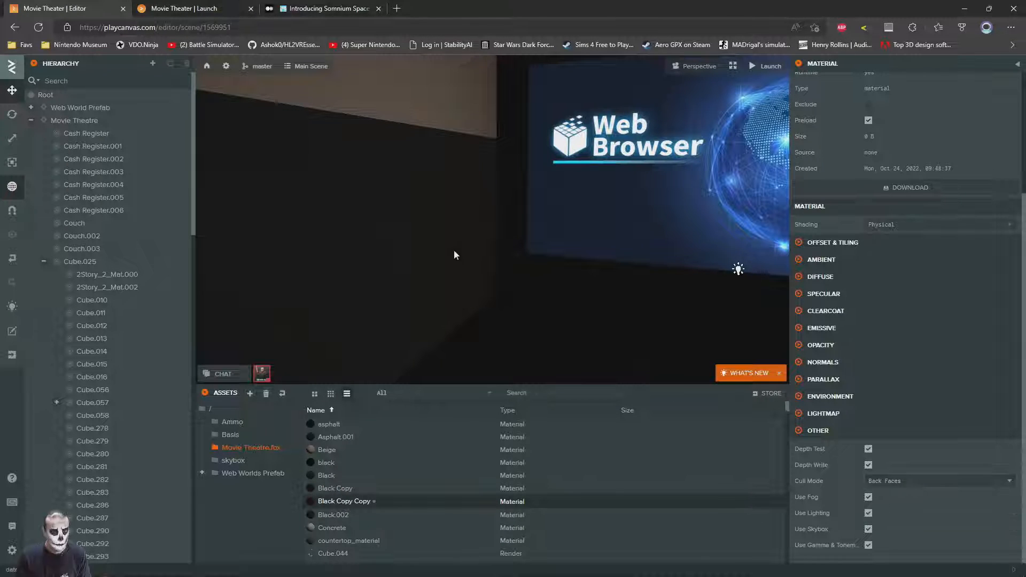
click(394, 239)
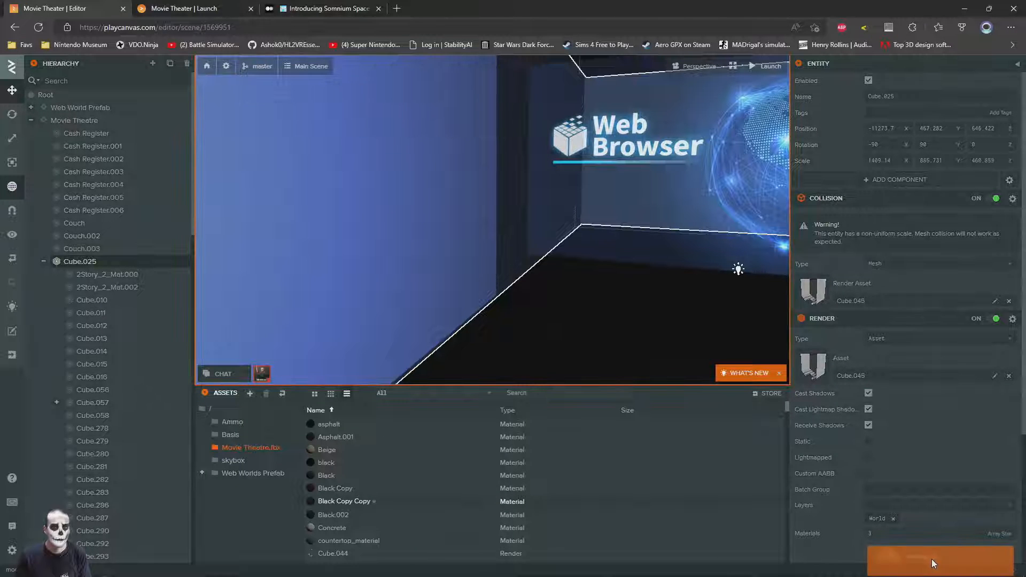
scroll(822, 534, down, 2)
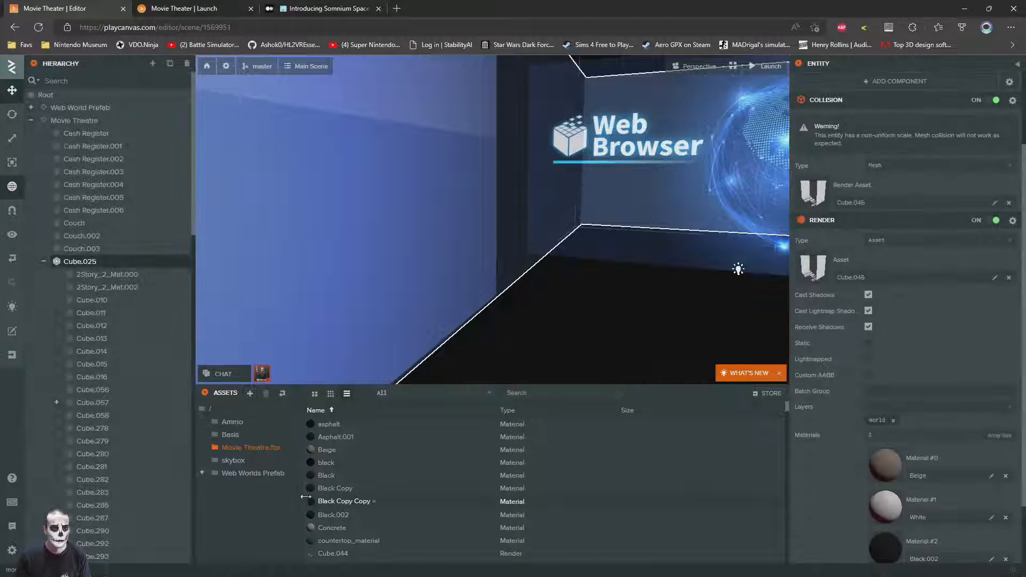
- Switch to the launched preview and walk the avatar through the auditorium to examine the recoloured lower wall
click(206, 8)
drag(671, 298, 540, 334)
drag(721, 331, 636, 345)
key(w)
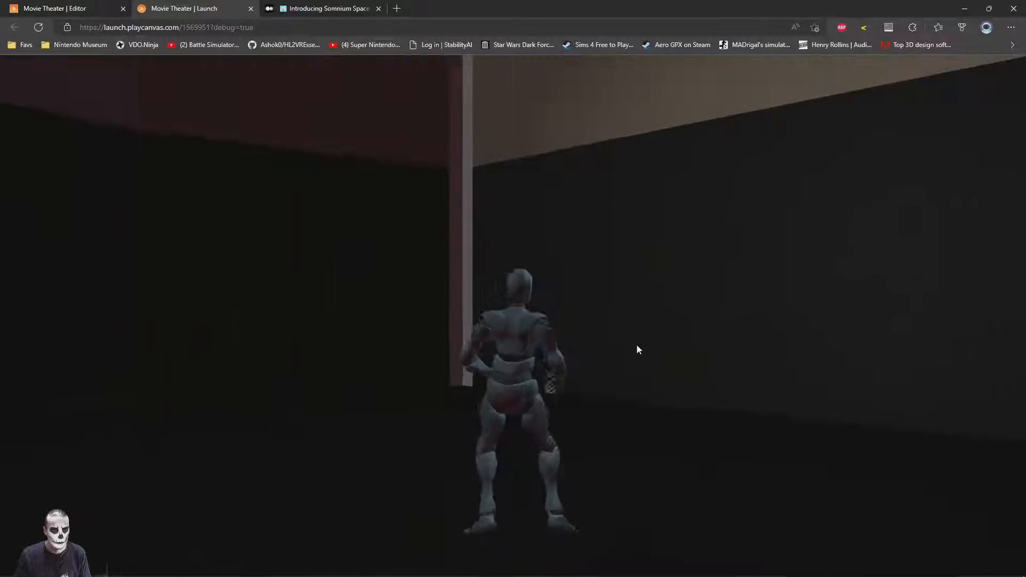
drag(600, 316, 358, 349)
- Set the diffuse tint of the wall's Black Copy Copy material to dark red 290707
key(ctrl+shift+Tab)
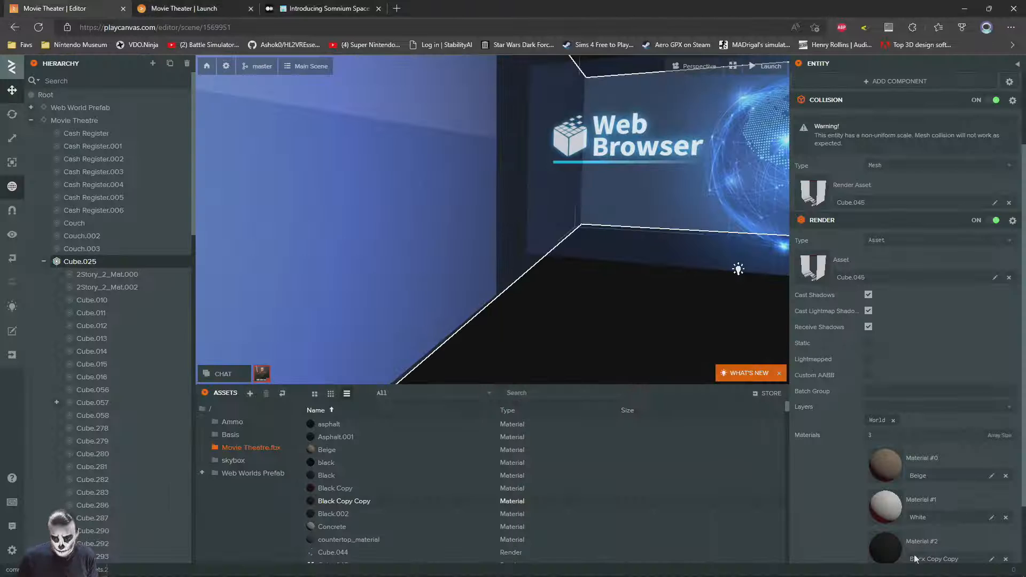
click(872, 547)
click(804, 341)
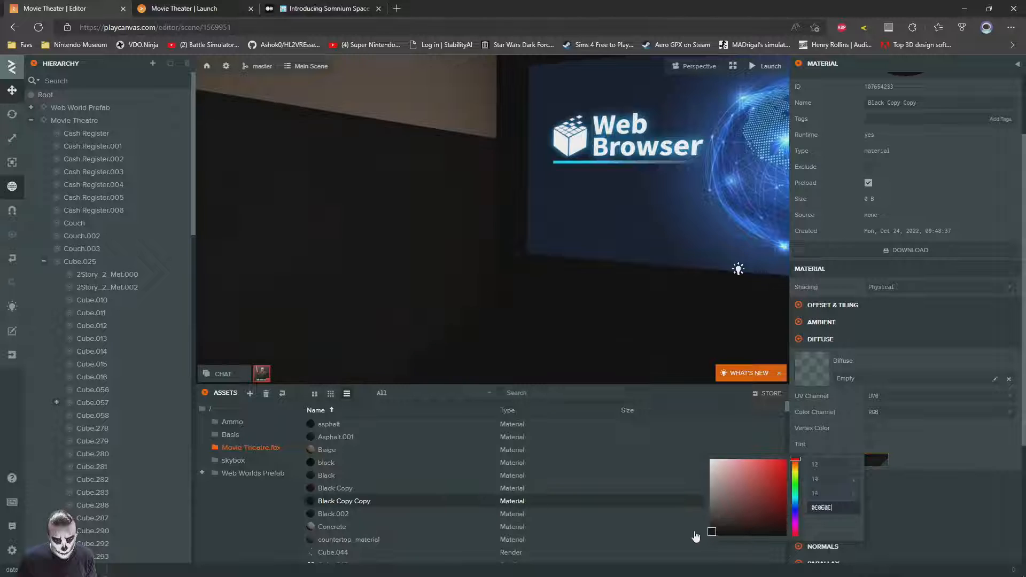
drag(717, 534, 764, 516)
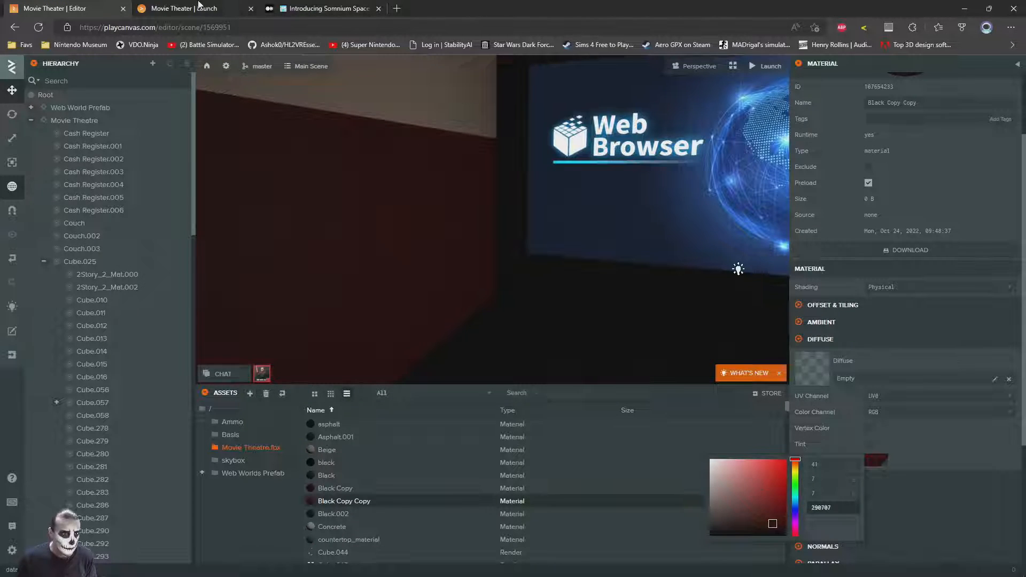
- Walk the avatar around the auditorium in the launched preview to examine the dark red walls beside the screen
click(199, 7)
key(w)
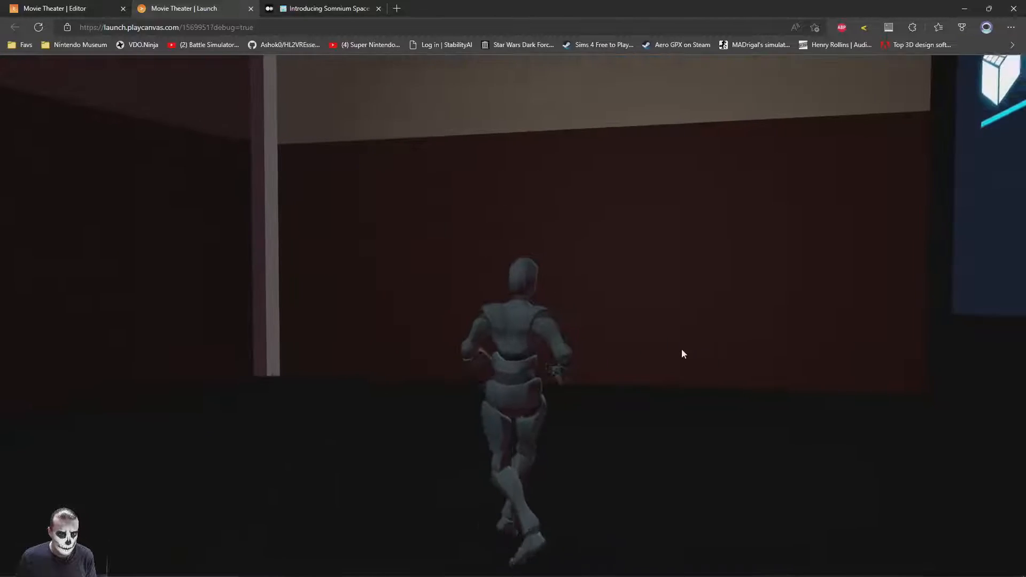
drag(681, 350, 540, 338)
drag(679, 336, 174, 359)
key(w)
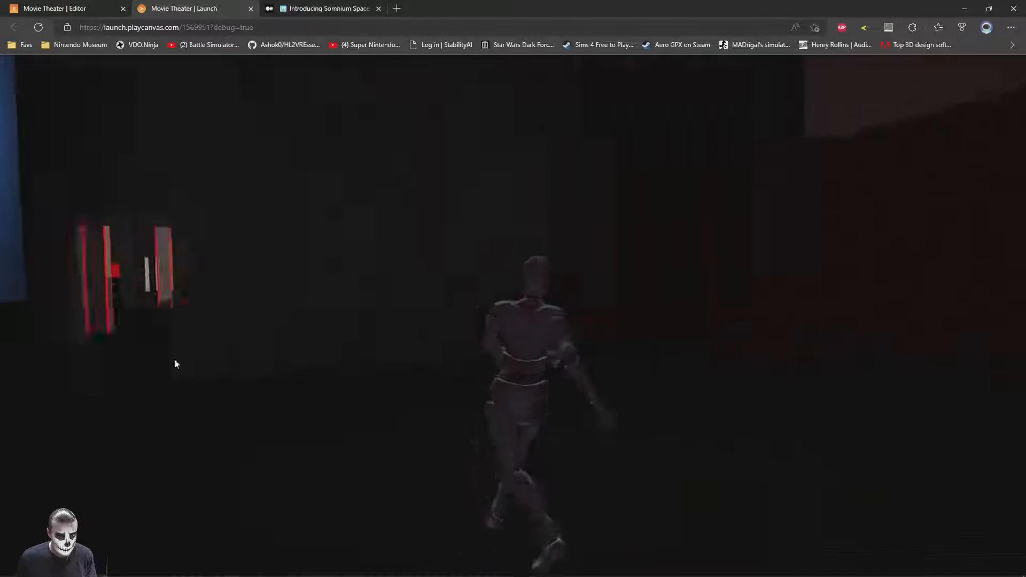
drag(371, 359, 655, 337)
key(w)
drag(418, 336, 919, 365)
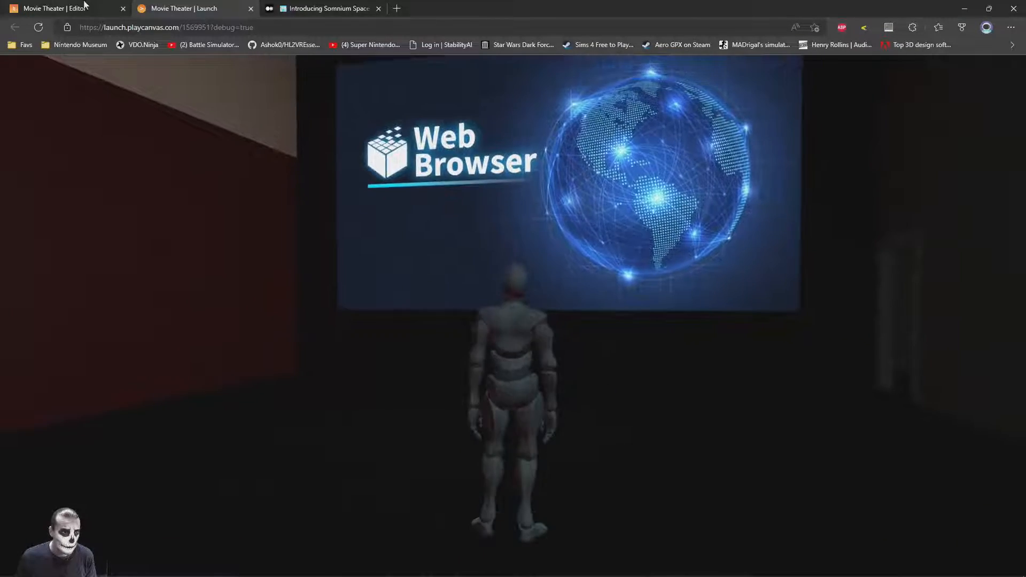
- Inspect the screen wall Cube.057 in the editor and re-examine the beige upper side wall in the launched preview
click(84, 5)
right_drag(563, 293, 376, 210)
click(401, 128)
scroll(374, 212, up, 3)
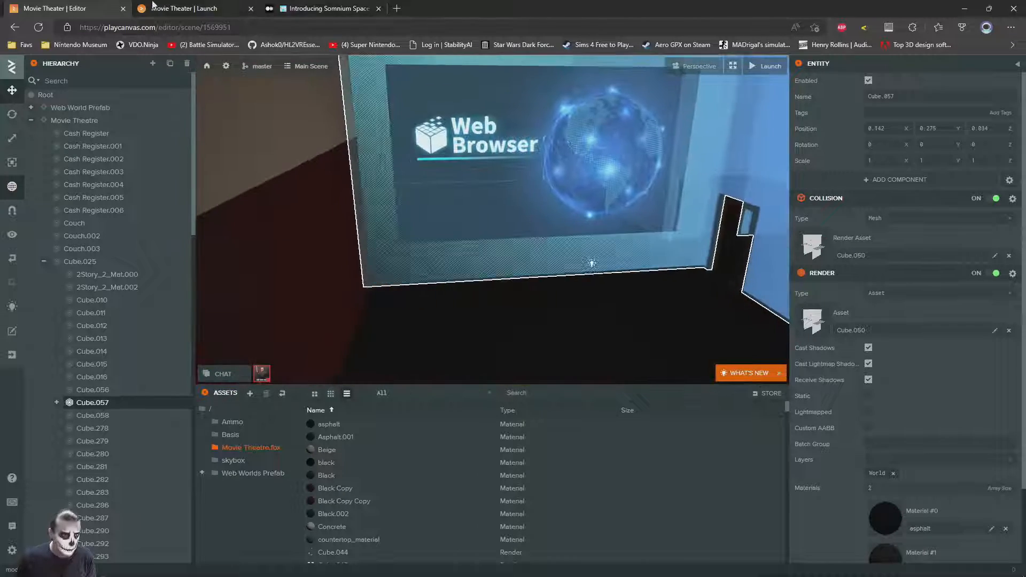
click(152, 4)
drag(437, 335, 666, 367)
key(w)
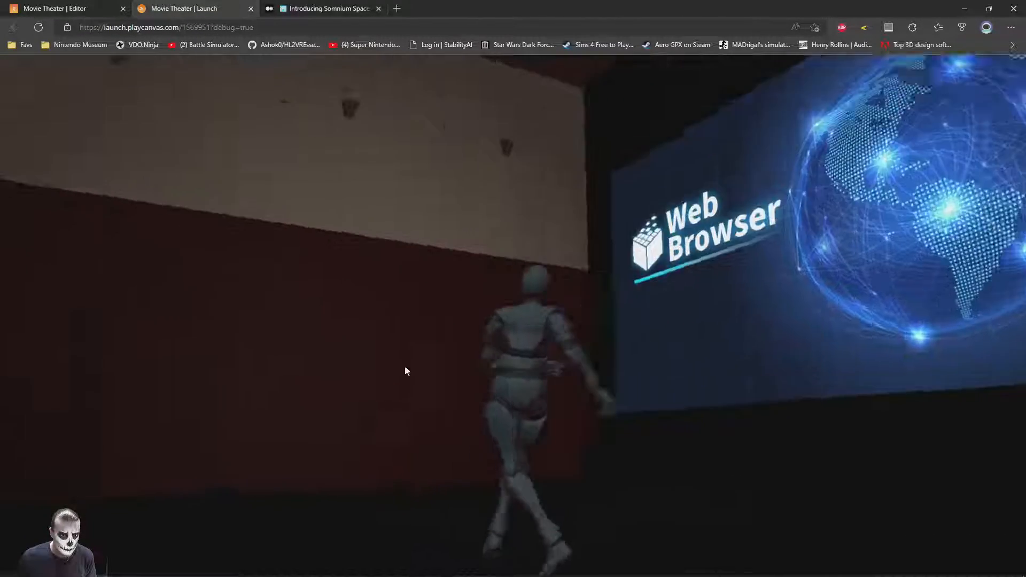
click(437, 417)
- Assign the Black material to Material #0 of the auditorium wall Cube.025, replacing Beige on its upper part
key(ctrl+shift+Tab)
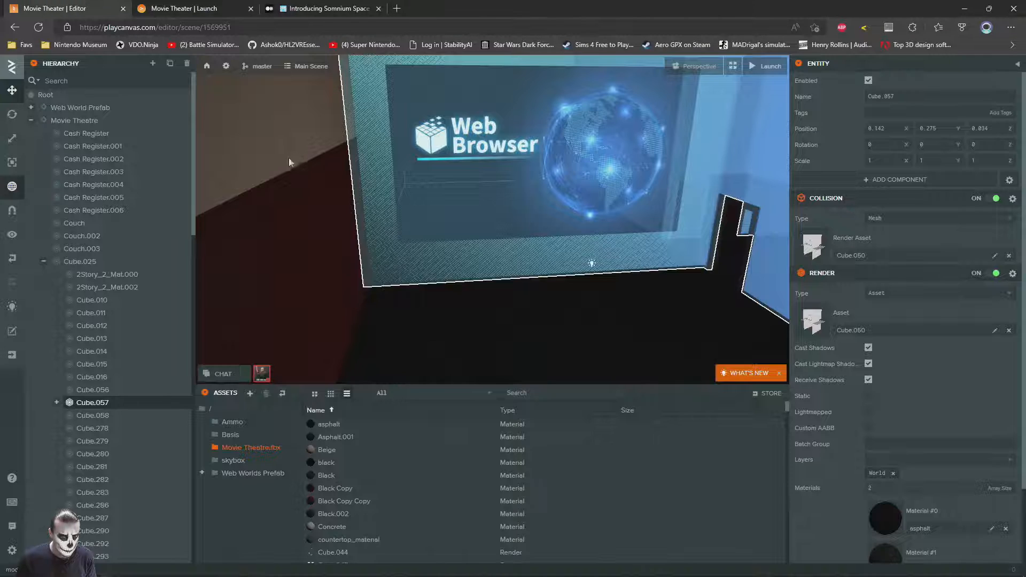
click(289, 162)
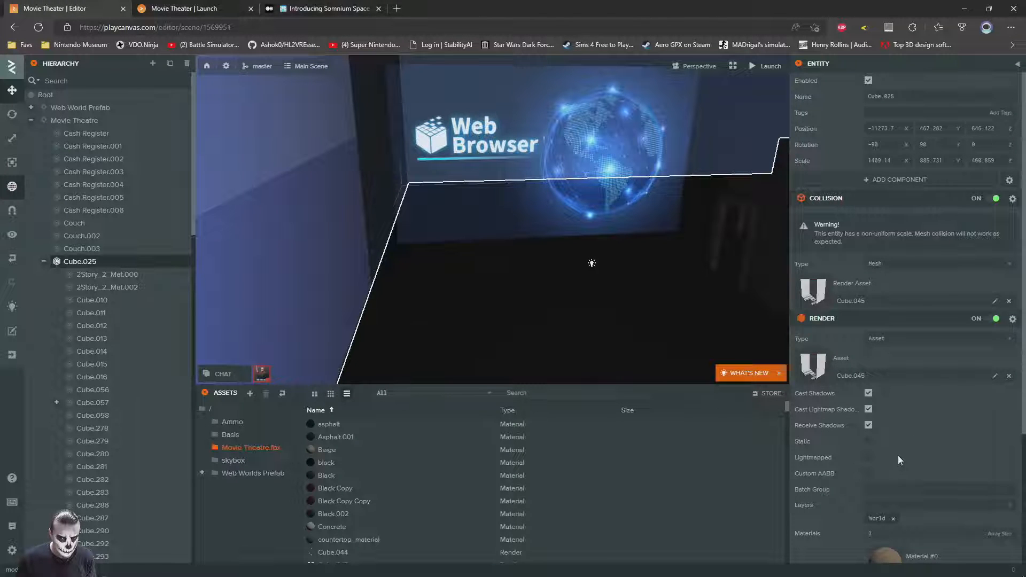
scroll(897, 455, down, 3)
drag(319, 477, 898, 385)
- Walk the avatar through the auditorium, the doorway and back to the screen in the launched preview to check the darkened walls
click(183, 8)
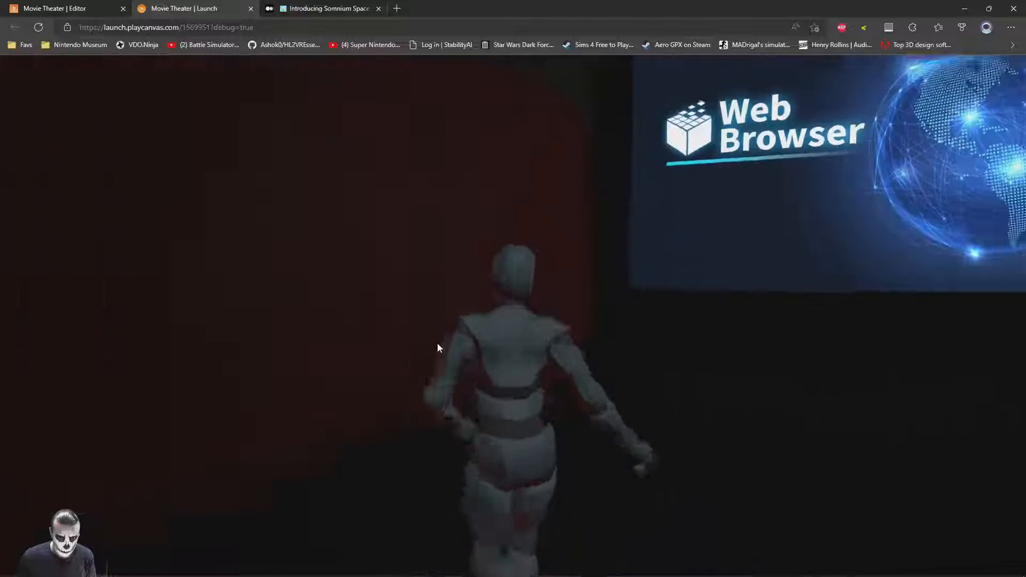
key(w)
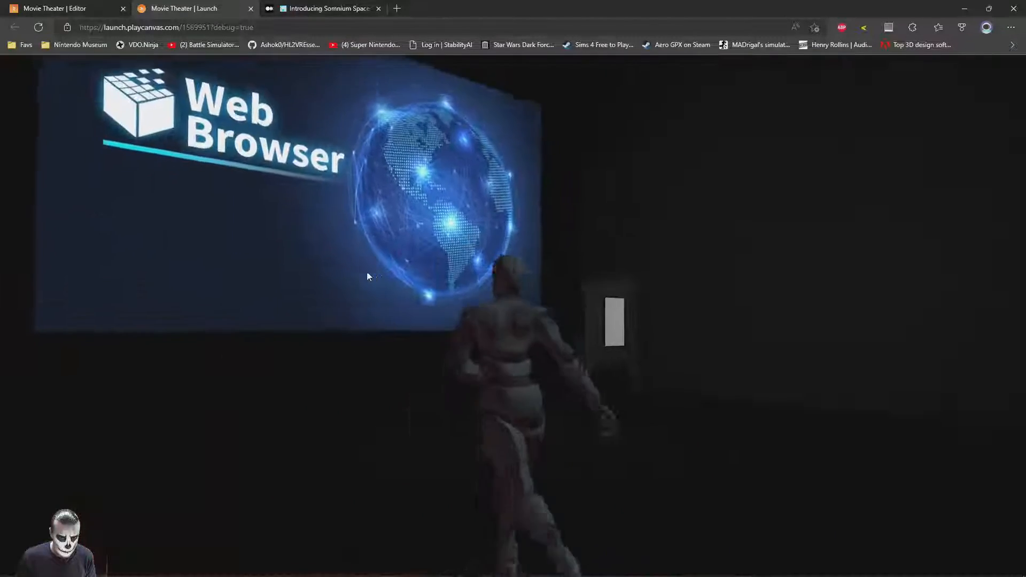
key(w)
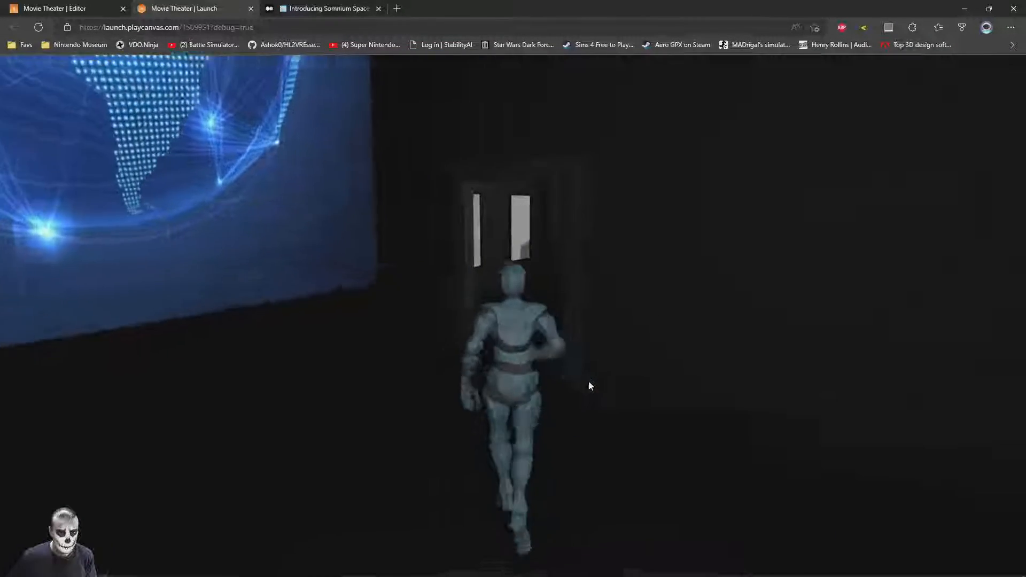
key(w)
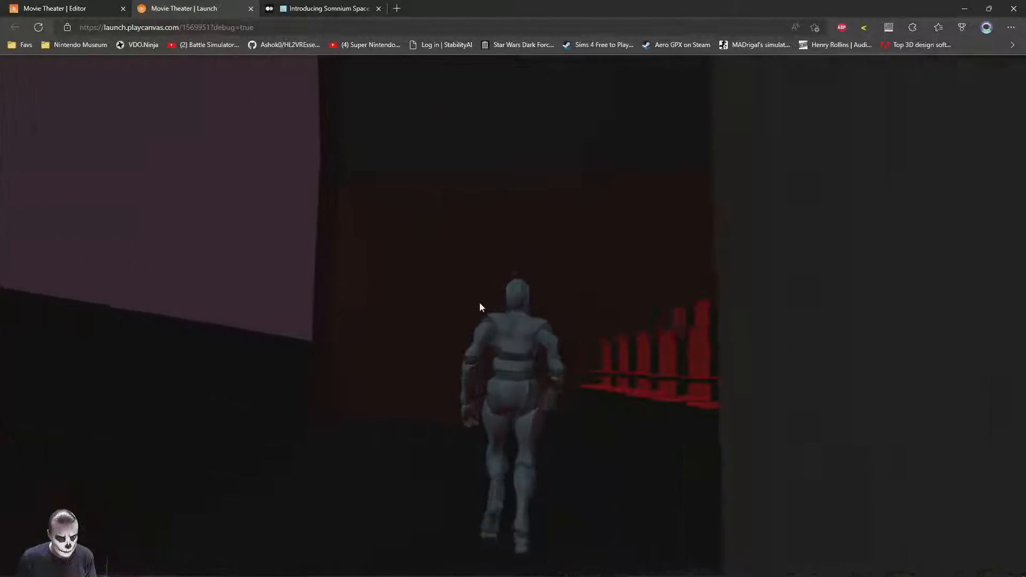
key(w)
drag(479, 303, 662, 334)
drag(419, 293, 803, 336)
key(w)
key(w)
key(w)
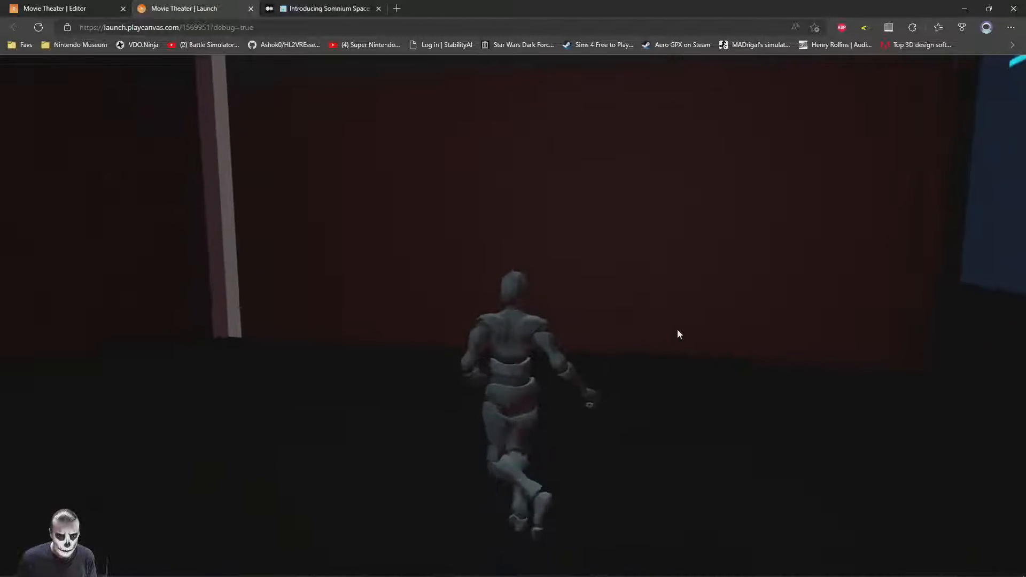
key(w)
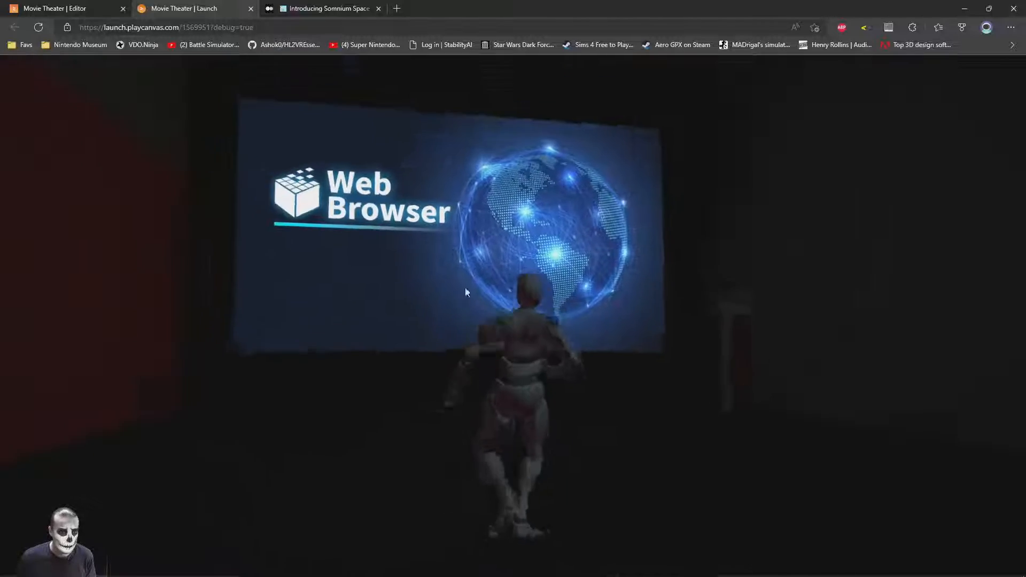